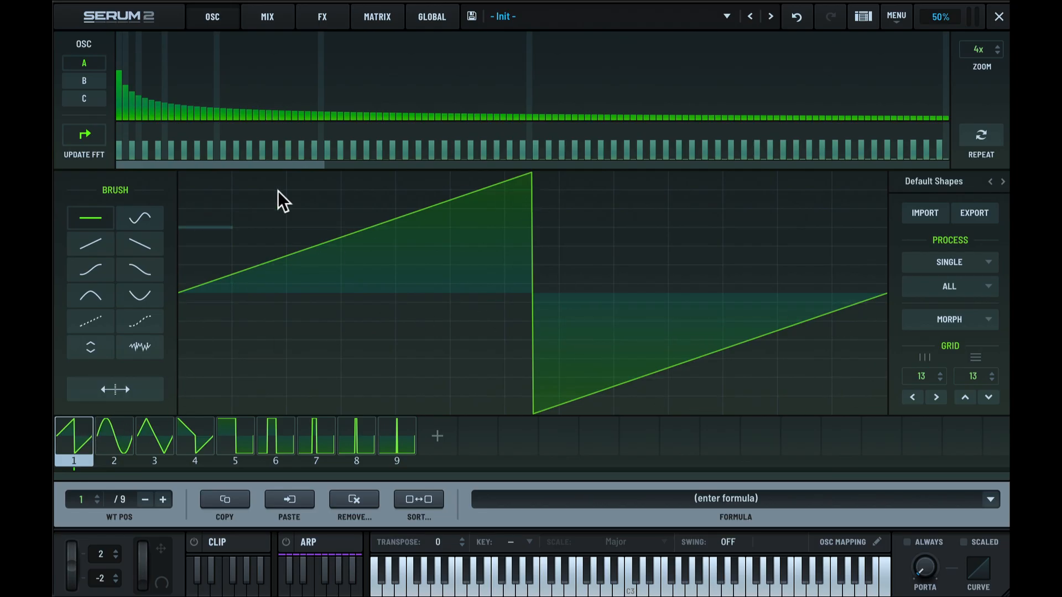
Step: Draw a stepped shape across wavetable frame 1 with the flat brush on the 13 by 13 grid
left_click(128, 441)
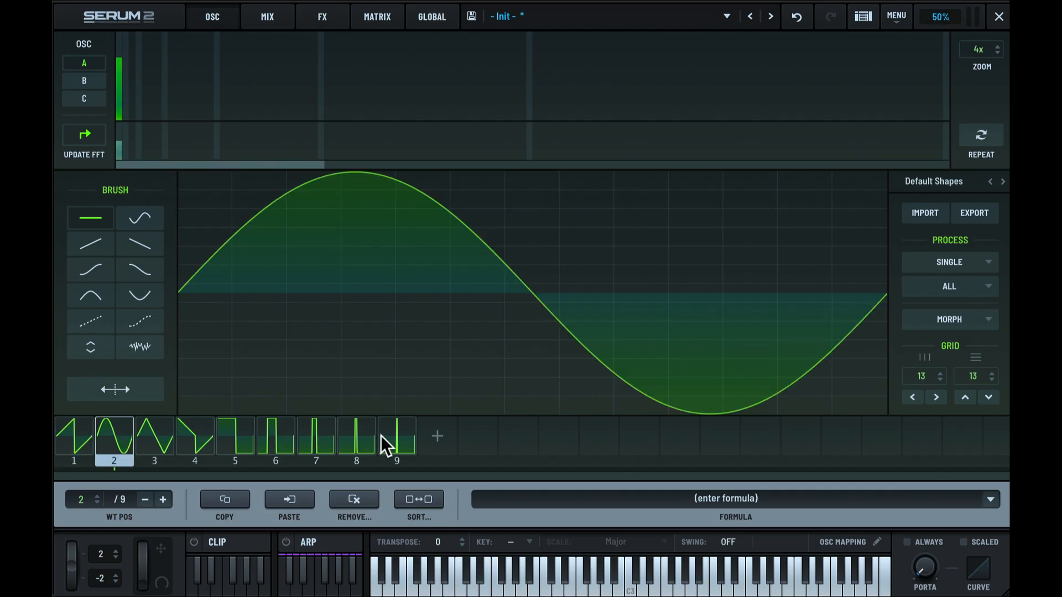
left_click(91, 437)
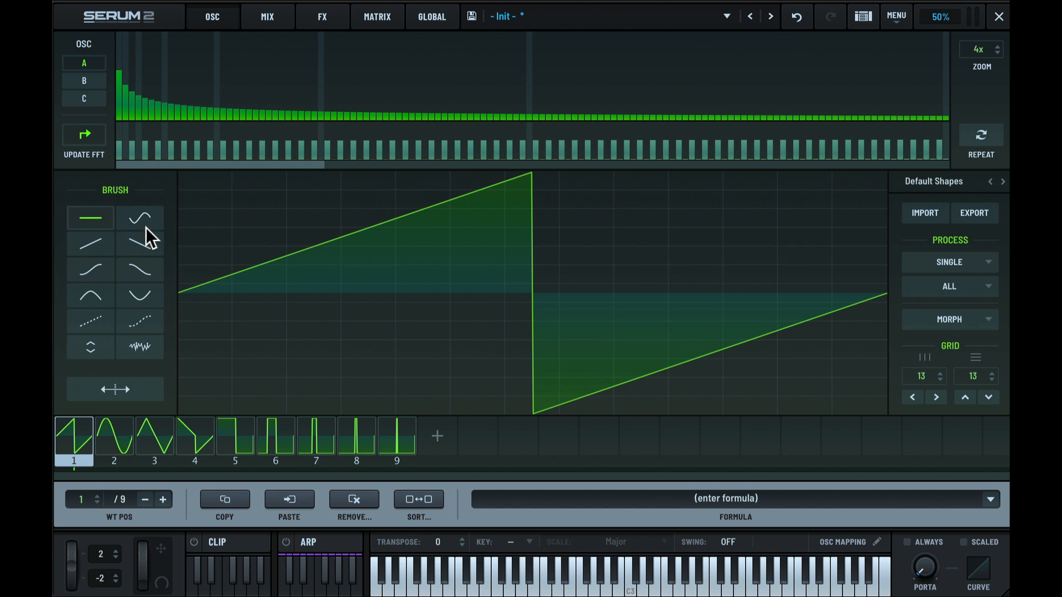
left_click_drag(276, 244, 313, 277)
mouse_move(320, 318)
left_mouse_down()
mouse_move(379, 341)
mouse_move(417, 295)
mouse_move(429, 257)
mouse_move(466, 228)
mouse_move(485, 248)
left_mouse_up()
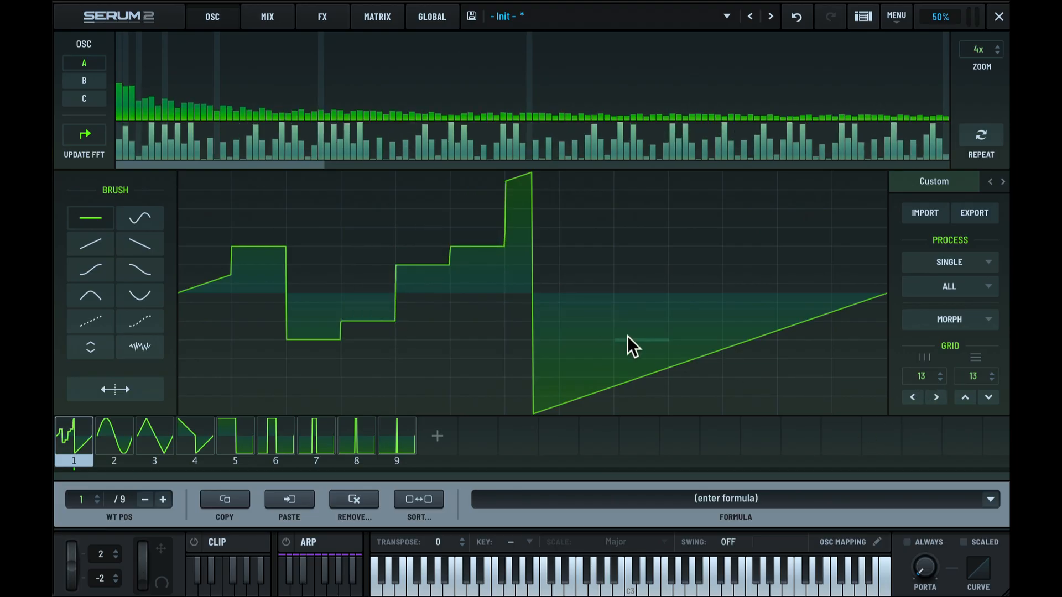
mouse_move(520, 332)
left_mouse_down()
mouse_move(652, 325)
mouse_move(769, 229)
mouse_move(835, 325)
mouse_move(845, 359)
left_mouse_up()
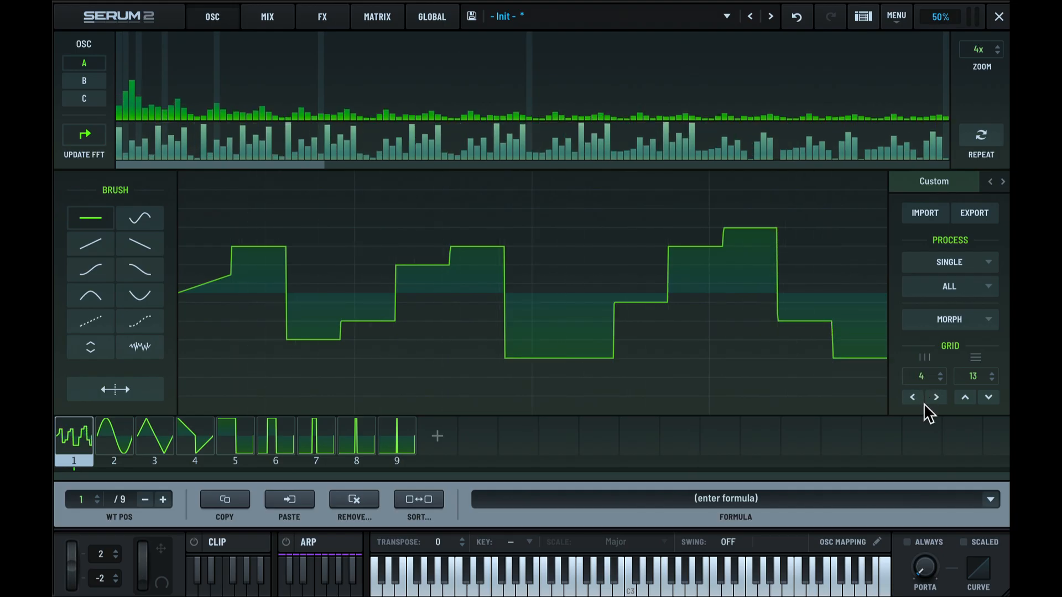
Step: Redraw frame 1 with the flat brush as four wide steps, and as a fine staircase curve on a 64 by 64 grid
mouse_move(555, 254)
left_mouse_down()
mouse_move(822, 357)
mouse_move(415, 280)
mouse_move(273, 358)
mouse_move(276, 339)
left_mouse_up()
mouse_move(372, 263)
left_mouse_down()
mouse_move(884, 359)
mouse_move(976, 357)
mouse_move(978, 333)
mouse_move(972, 391)
mouse_move(923, 383)
mouse_move(922, 424)
mouse_move(923, 233)
left_mouse_up()
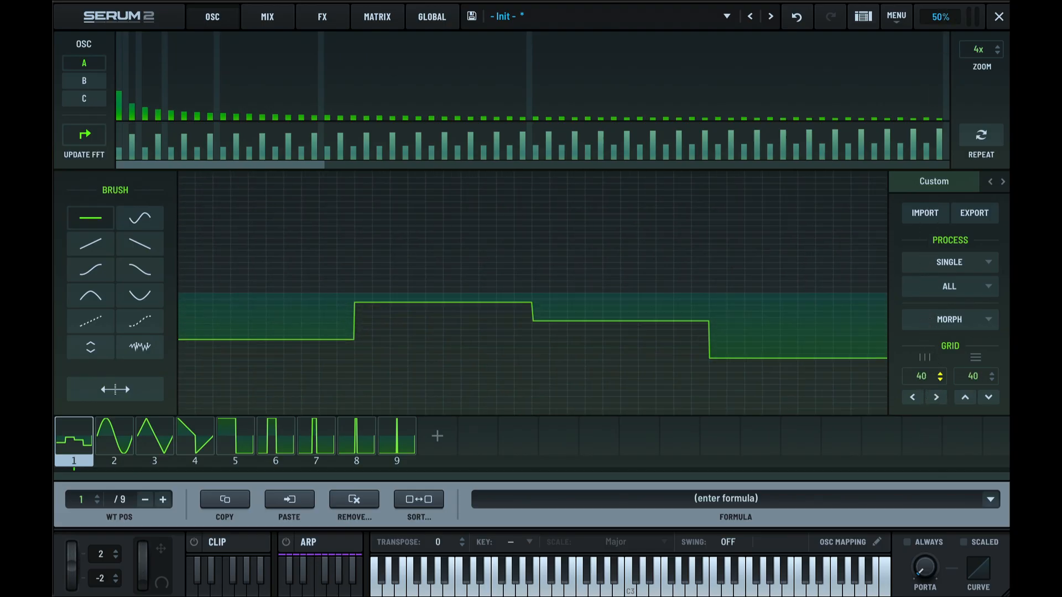
left_click_drag(923, 376, 918, 62)
mouse_move(325, 263)
left_mouse_down()
mouse_move(439, 298)
mouse_move(588, 273)
mouse_move(765, 298)
mouse_move(878, 407)
left_mouse_up()
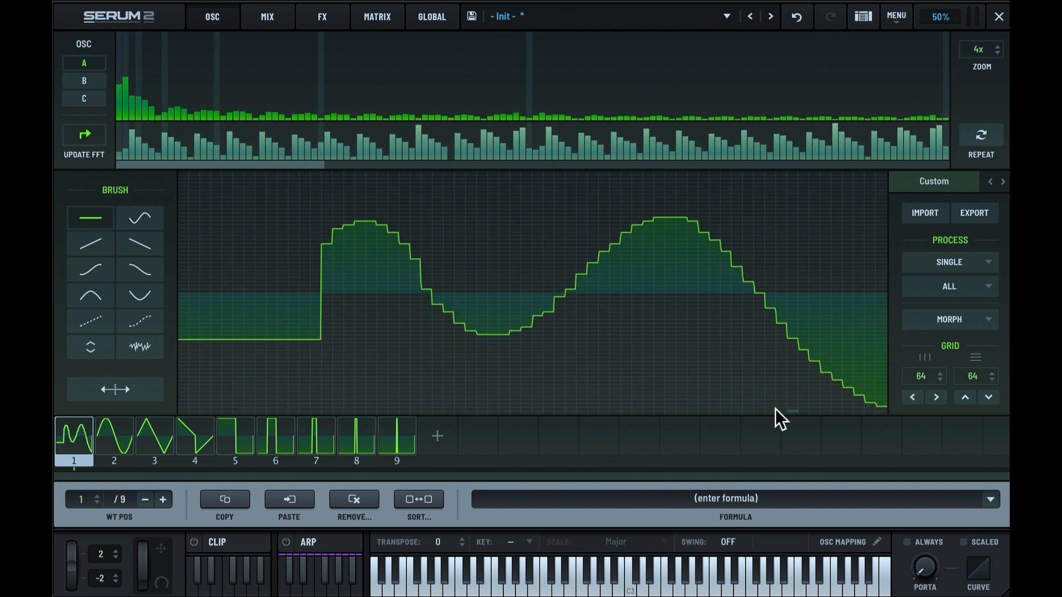
Step: Set both grid divisions to 0 and draw a smooth freehand curve across frame 1 with the flat brush
left_click_drag(923, 376, 915, 596)
left_click_drag(920, 392, 919, 596)
left_click_drag(920, 373, 918, 596)
mouse_move(191, 207)
left_mouse_down()
mouse_move(200, 201)
mouse_move(262, 272)
mouse_move(391, 261)
mouse_move(496, 309)
mouse_move(725, 225)
mouse_move(726, 389)
mouse_move(850, 238)
mouse_move(877, 266)
left_mouse_up()
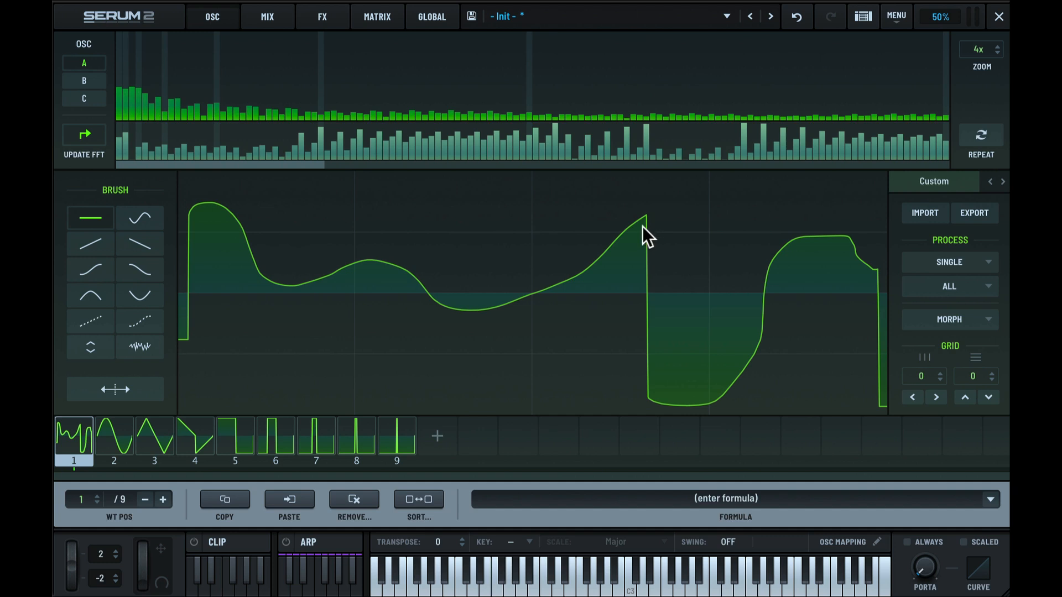
Step: Fill frame 1 with sine brush segments at varying heights on an 8 by 8 grid
left_click(140, 217)
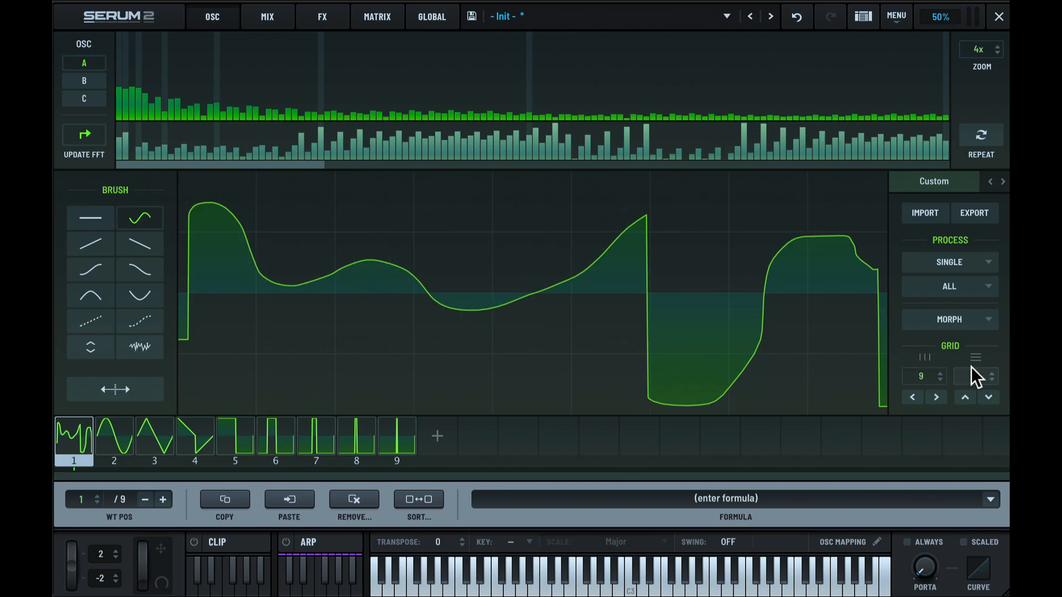
left_click_drag(975, 373, 974, 265)
mouse_move(245, 268)
left_mouse_down()
mouse_move(299, 249)
mouse_move(440, 345)
mouse_move(569, 330)
mouse_move(746, 209)
mouse_move(857, 272)
mouse_move(869, 336)
left_mouse_up()
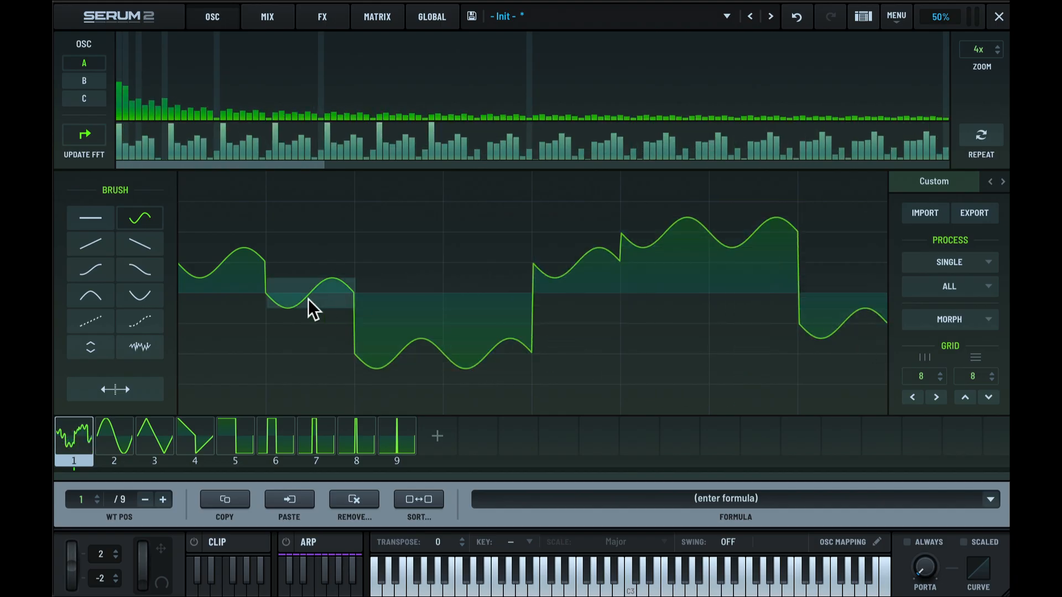
mouse_move(513, 265)
left_mouse_down()
mouse_move(706, 225)
mouse_move(777, 247)
mouse_move(246, 379)
mouse_move(406, 257)
mouse_move(763, 349)
mouse_move(605, 324)
mouse_move(846, 334)
left_mouse_up()
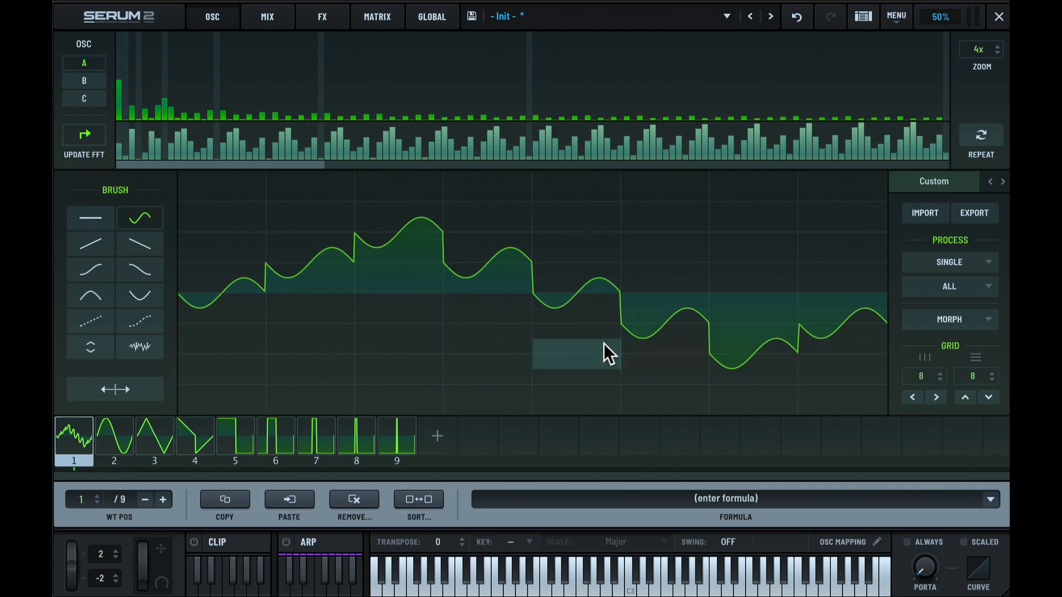
Step: Draw a straight rise over the first half of frame 1 and a straight fall over the second half with the ramp brushes
left_click(90, 245)
left_click_drag(232, 368, 589, 249)
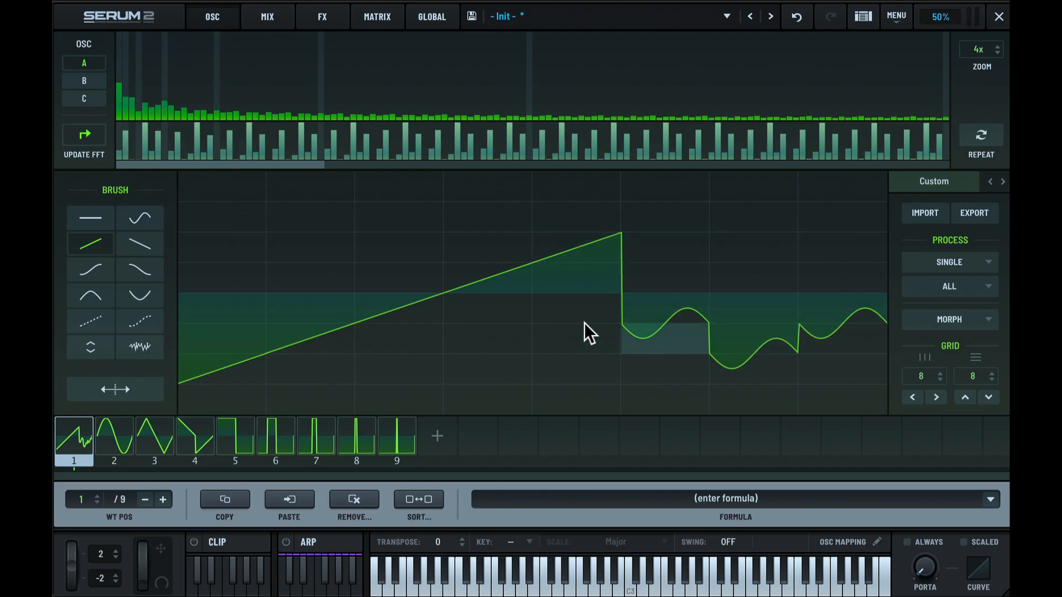
left_click(138, 244)
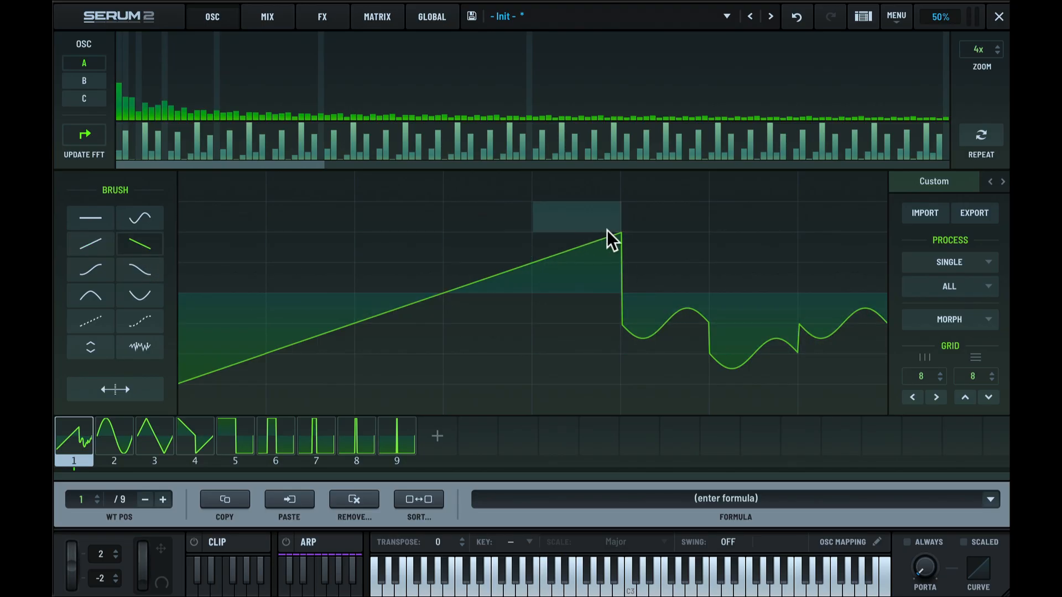
mouse_move(658, 276)
left_mouse_down()
mouse_move(749, 308)
mouse_move(846, 369)
mouse_move(848, 380)
mouse_move(645, 268)
mouse_move(620, 238)
mouse_move(644, 240)
mouse_move(563, 235)
mouse_move(732, 304)
mouse_move(661, 279)
left_mouse_up()
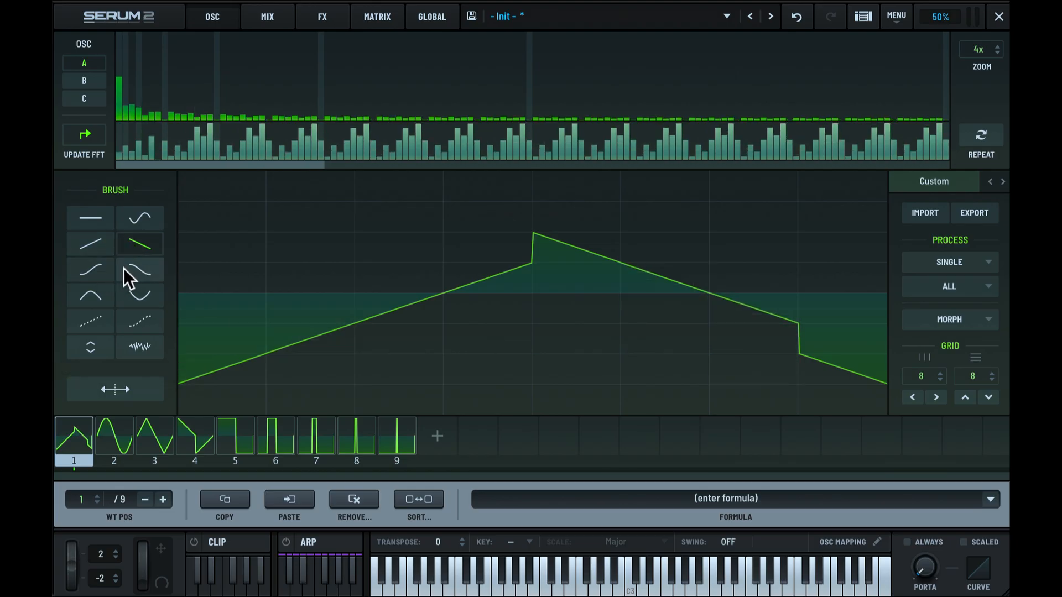
Step: Draw rising S-curve segments from the third to the seventh column of frame 1 on the 8 by 8 grid
left_click(90, 269)
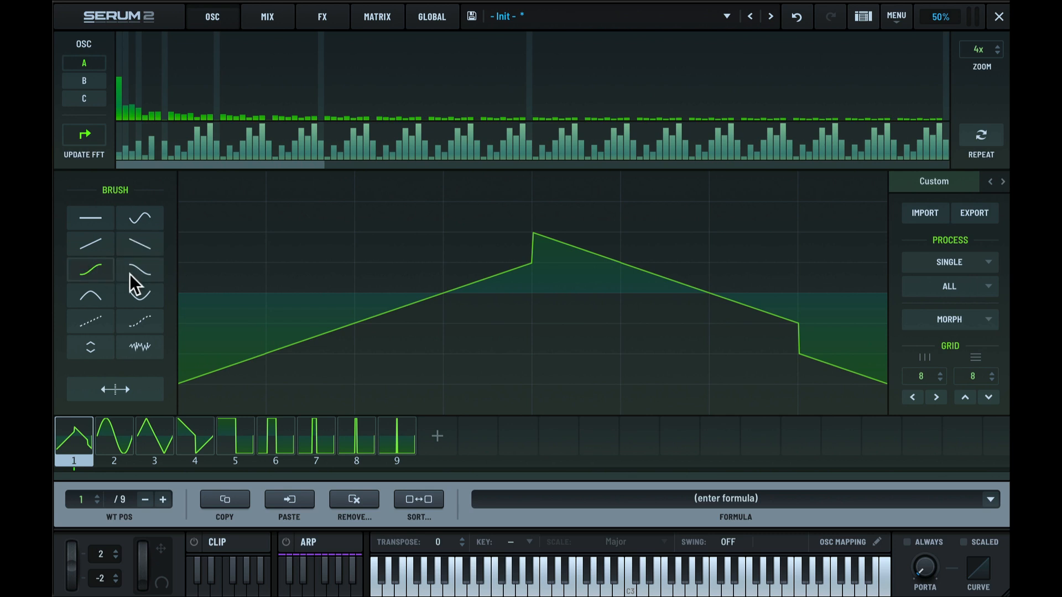
left_click(442, 311)
mouse_move(441, 311)
left_mouse_down()
mouse_move(528, 244)
mouse_move(624, 223)
mouse_move(777, 223)
mouse_move(826, 290)
left_mouse_up()
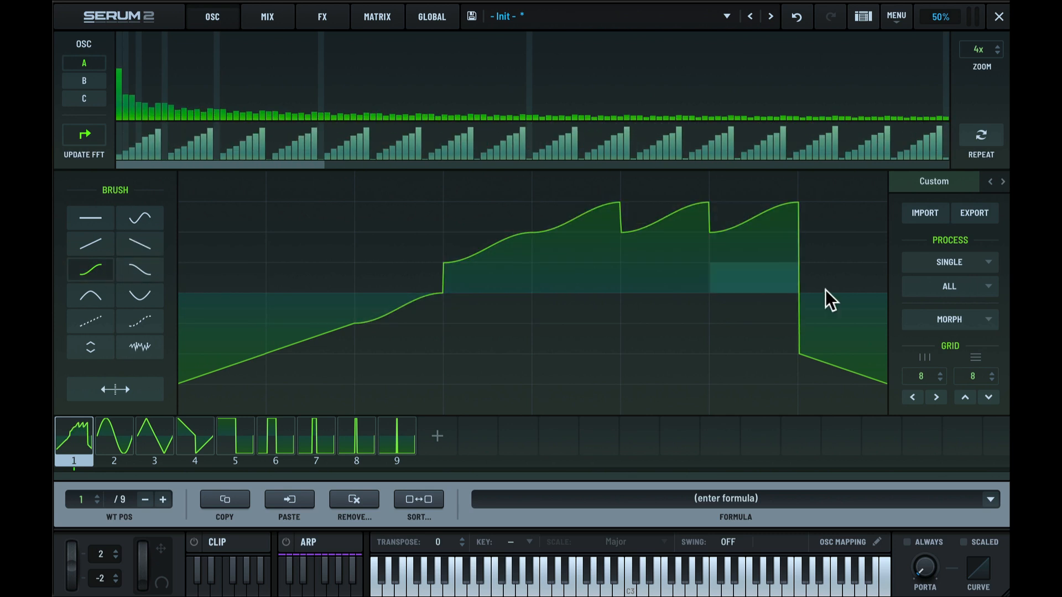
Step: Reduce the grid to 2 by 2 and place one rising S-curve in the upper half of each column
left_click_drag(928, 372, 926, 444)
left_click_drag(272, 253, 297, 267)
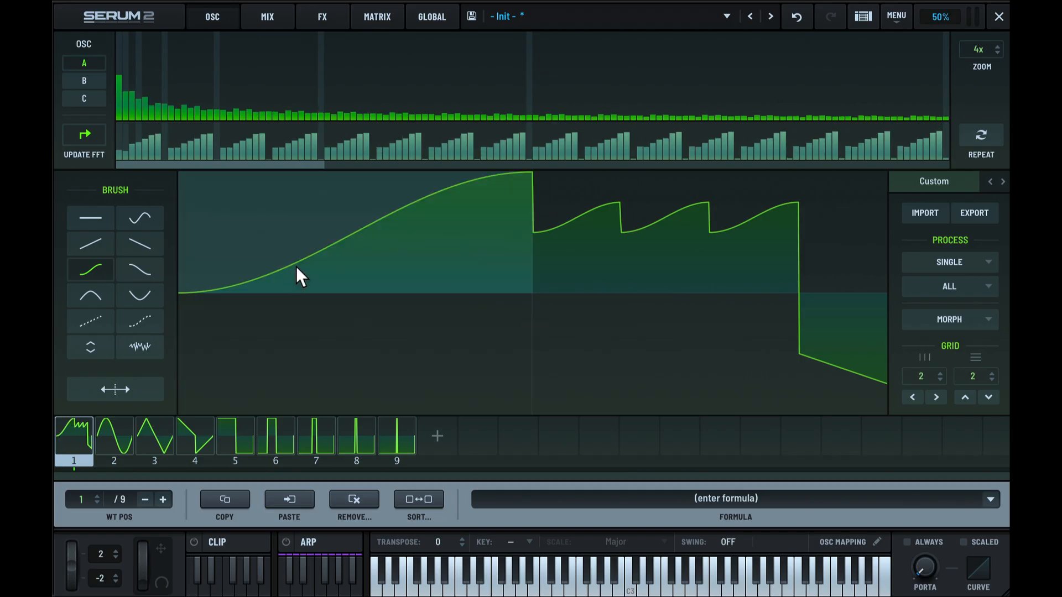
left_click(608, 232)
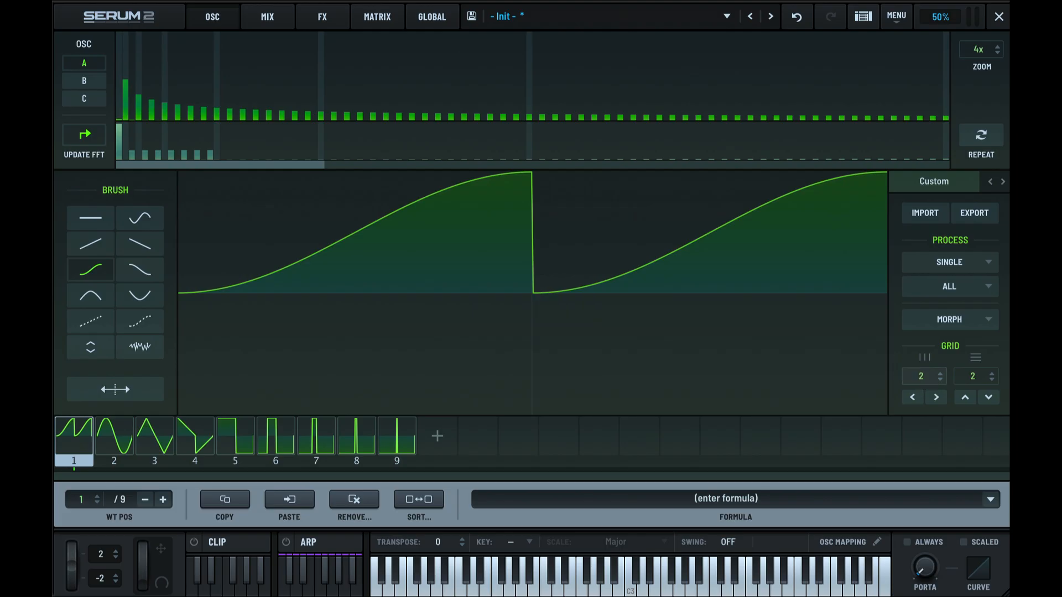
Step: Set the grid to 4 by 4, draw rising S-curves across frame 1, and replace them with a descending chain of falling S-curves
left_click_drag(922, 374, 928, 349)
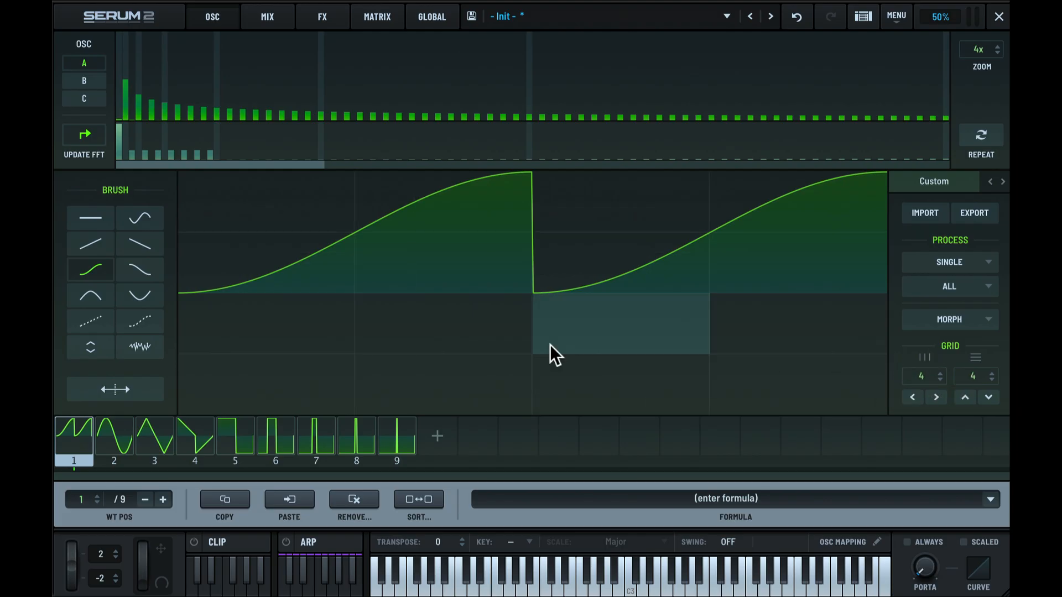
left_click(249, 360)
mouse_move(248, 359)
left_mouse_down()
mouse_move(493, 260)
mouse_move(664, 280)
mouse_move(809, 328)
mouse_move(847, 365)
mouse_move(747, 283)
mouse_move(694, 199)
mouse_move(664, 209)
left_mouse_up()
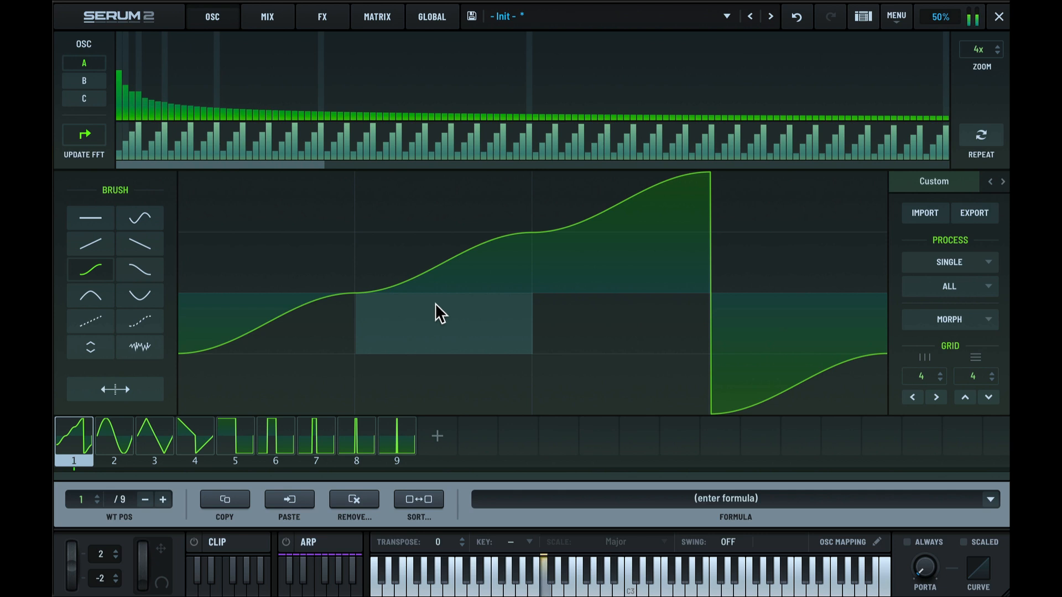
left_click(130, 268)
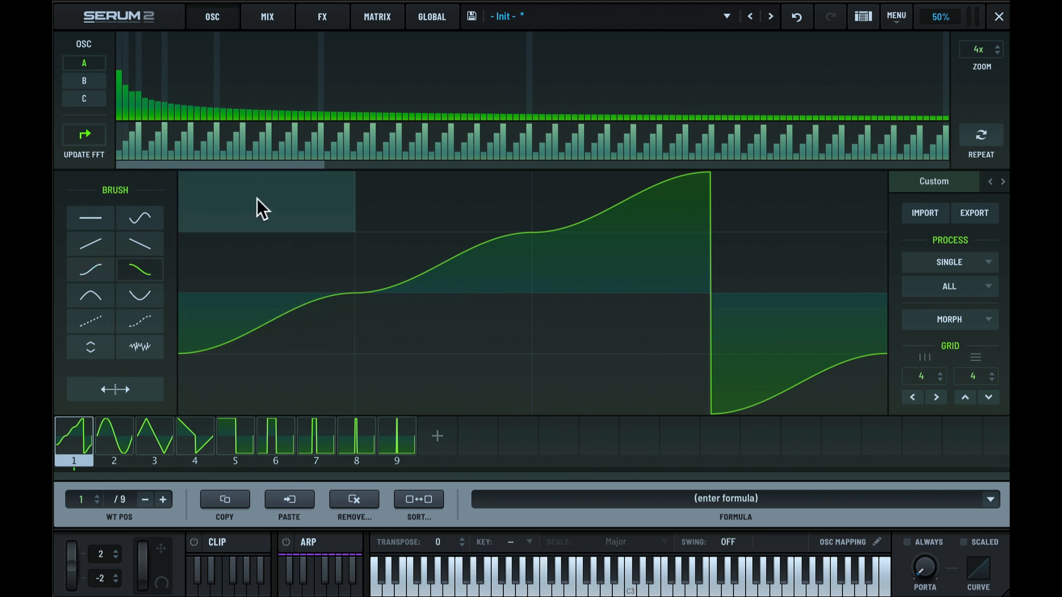
left_click_drag(257, 198, 756, 369)
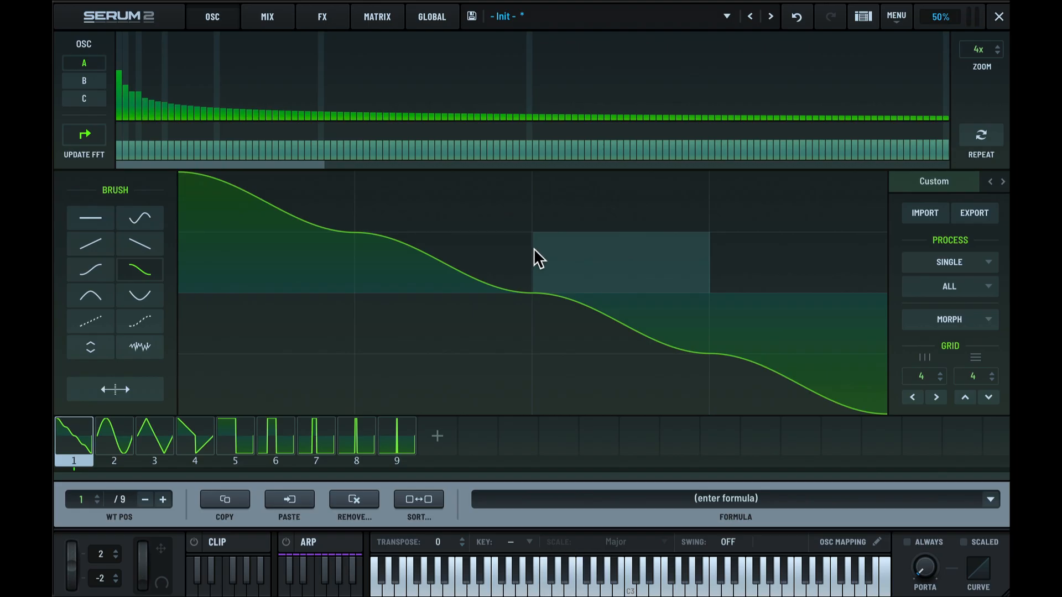
Step: Draw an arch above the centre line in the first two quarters of frame 1 and a trough below it in the last two
left_click(91, 298)
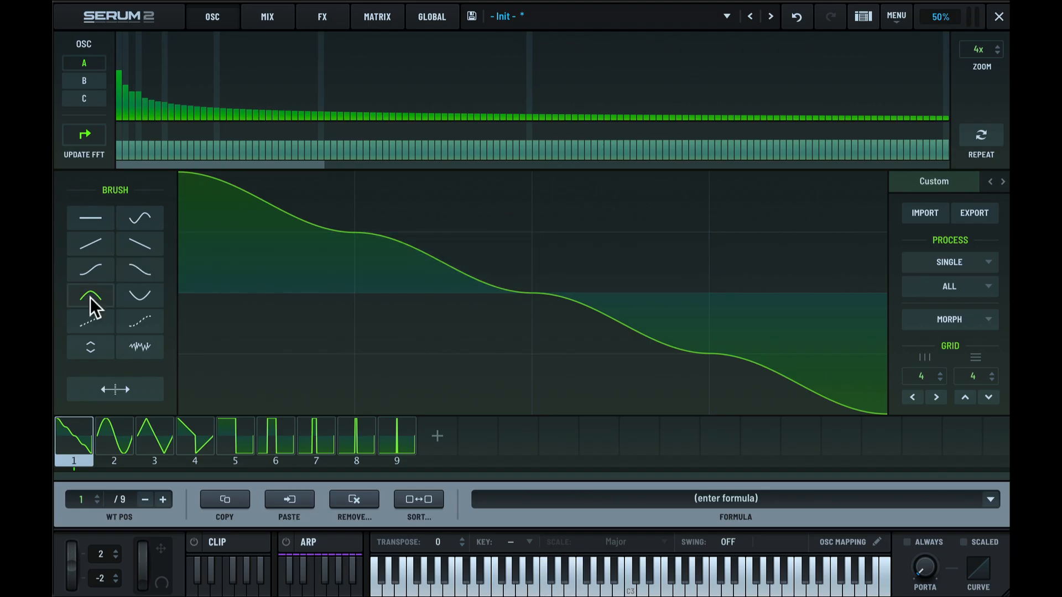
left_click_drag(226, 276, 369, 269)
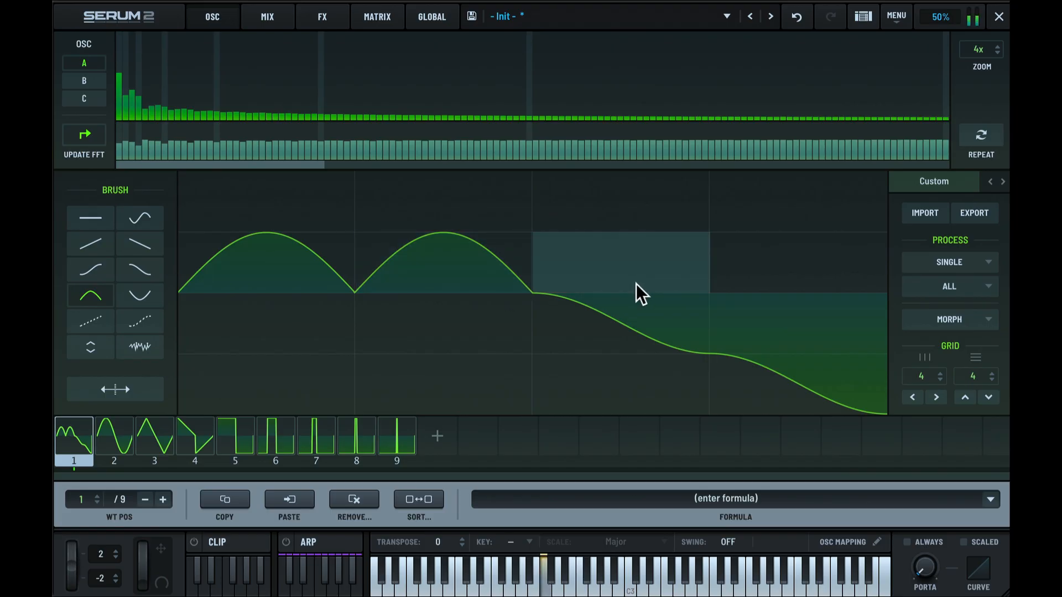
left_click(137, 298)
left_click(631, 343)
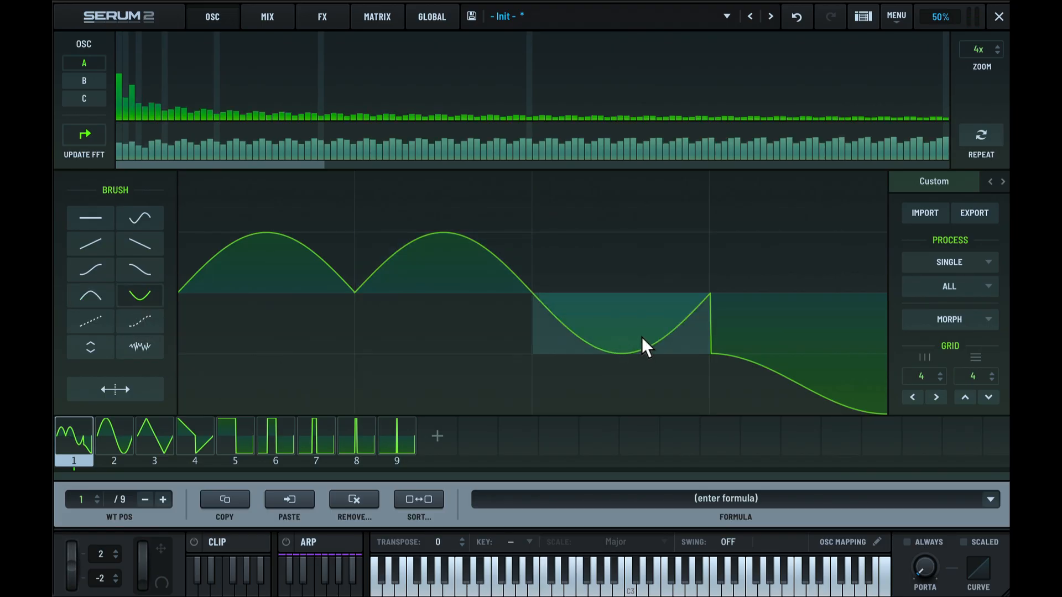
left_click(753, 326)
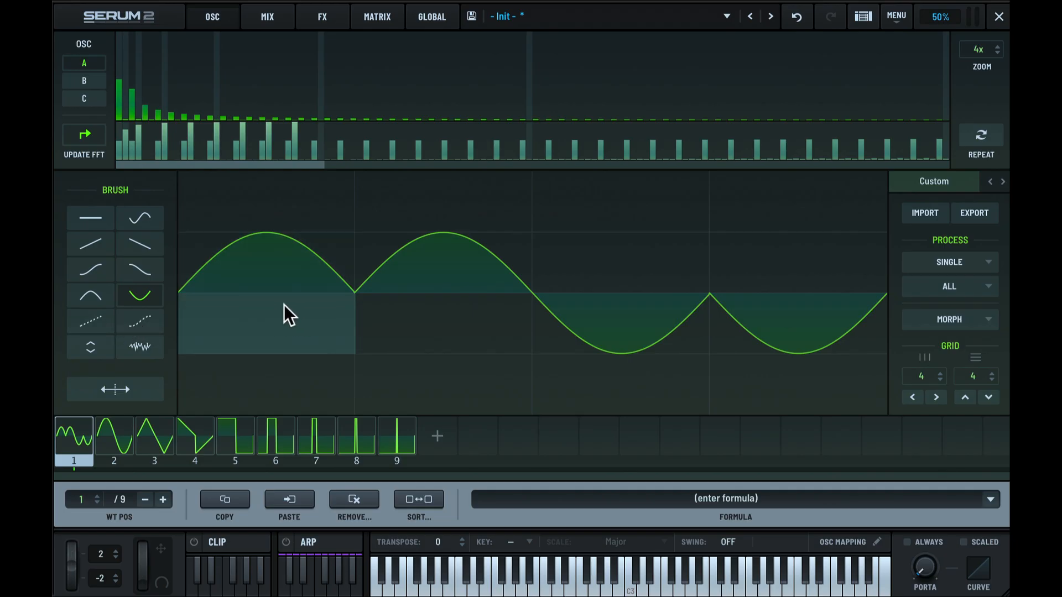
Step: Draw upward-ramp segments across frame 1 on a 26 by 26 grid, and join the segments in the deep middle dip with straight lines
mouse_move(928, 371)
left_mouse_down()
mouse_move(941, 331)
mouse_move(948, 137)
left_mouse_up()
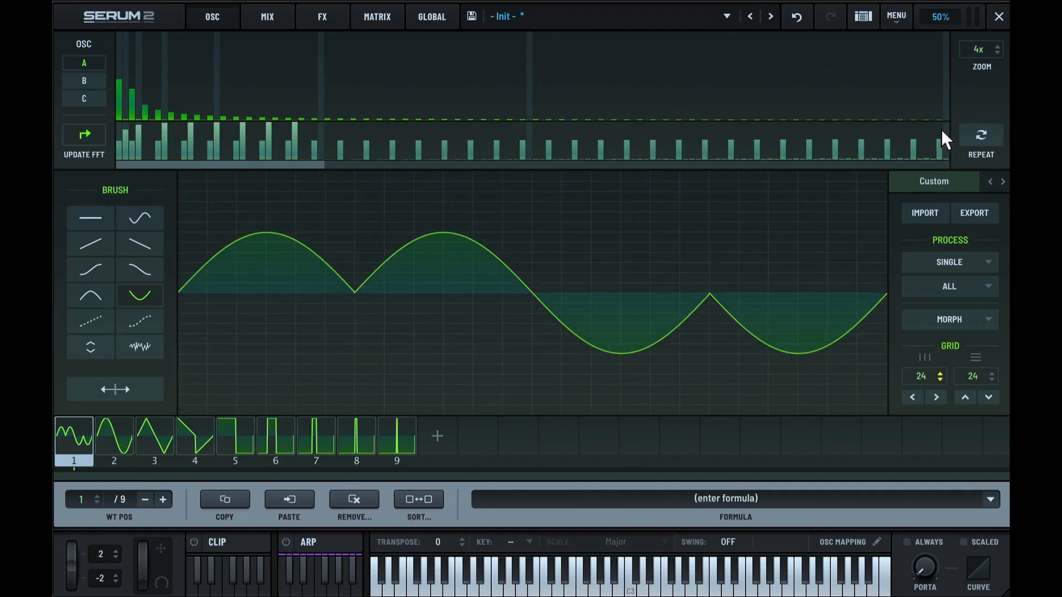
left_click(91, 244)
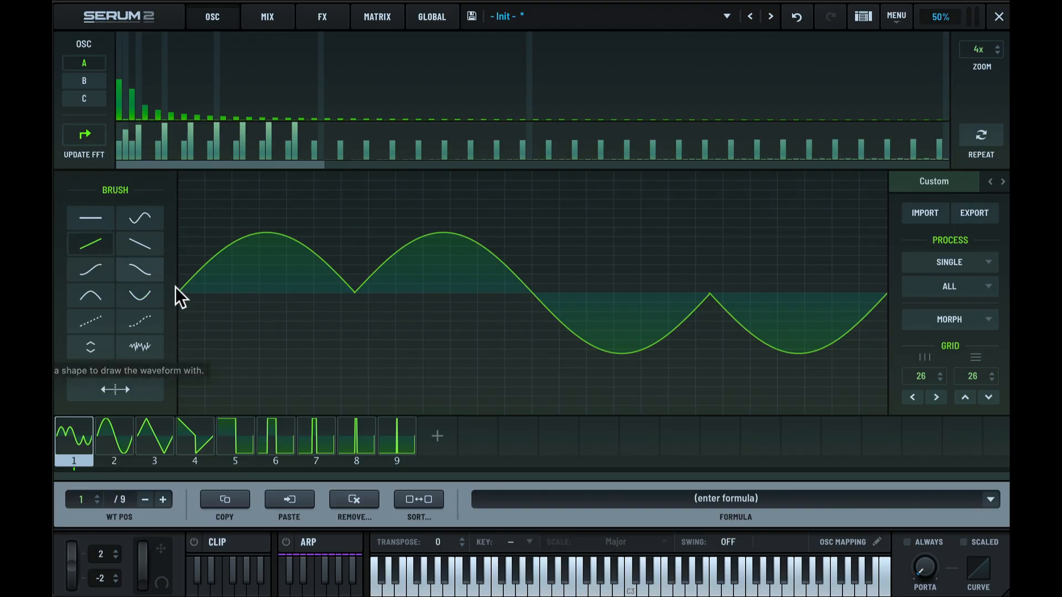
mouse_move(175, 288)
left_mouse_down()
mouse_move(472, 378)
mouse_move(884, 263)
mouse_move(818, 212)
mouse_move(715, 262)
left_mouse_up()
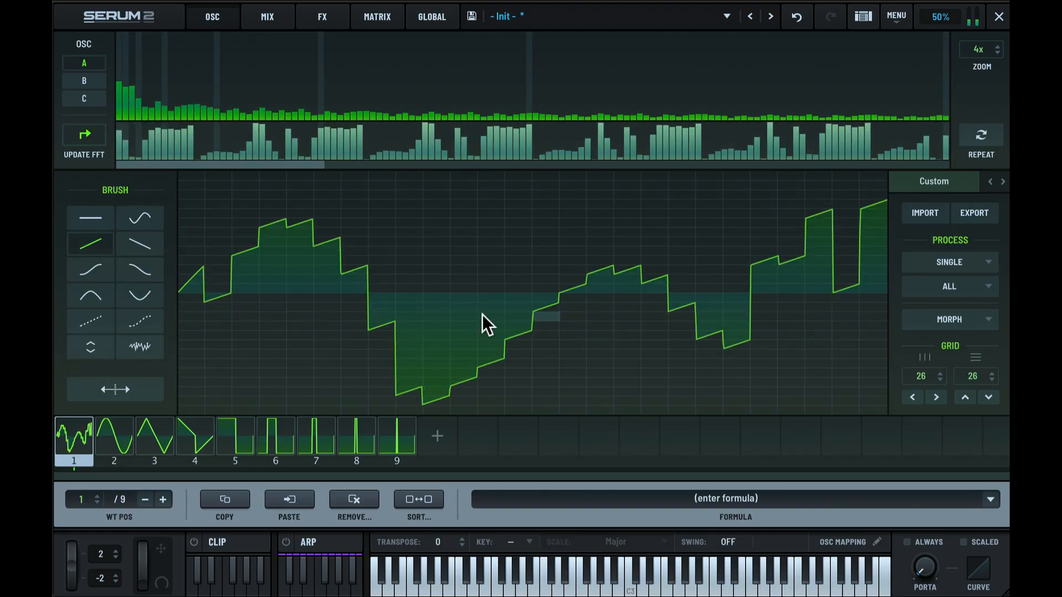
left_click(95, 322)
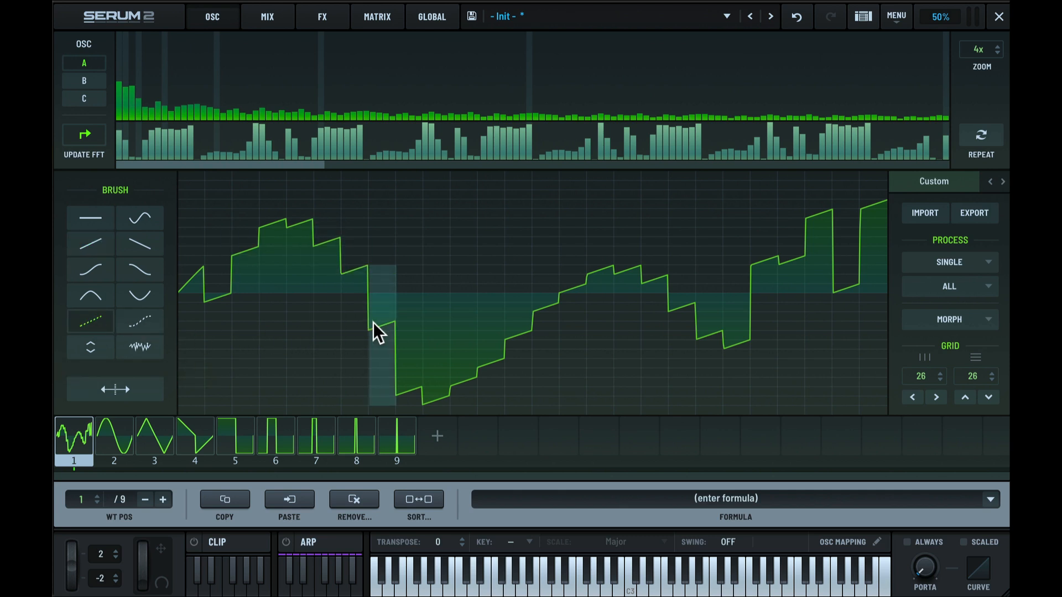
left_click_drag(405, 317, 509, 299)
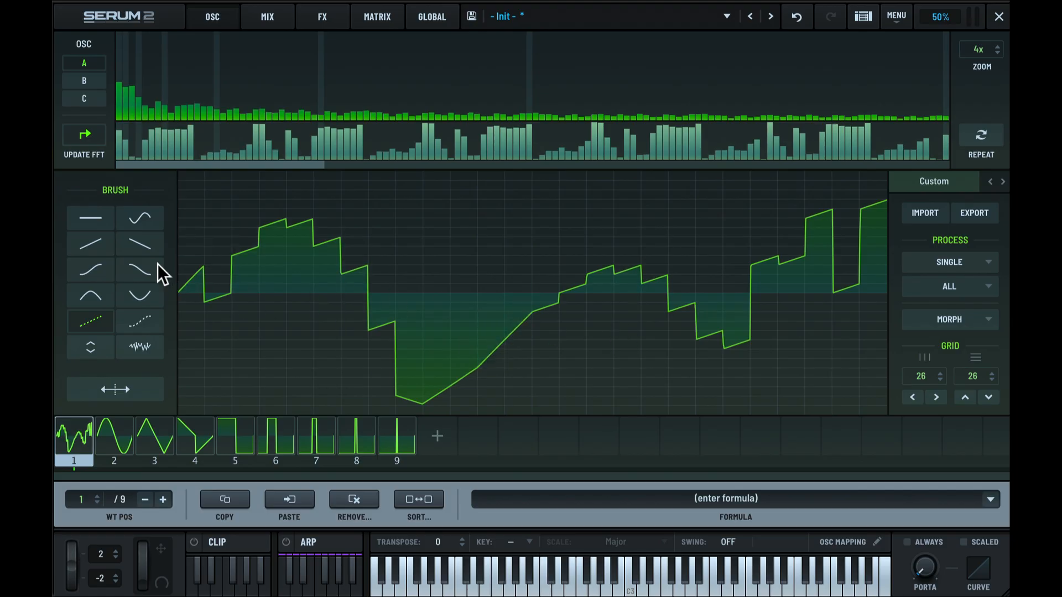
Step: Draw a two-peaked wave of sine brush ripples across frame 1, and smooth the first peak's slopes with the straight connecting brush
left_click(141, 222)
mouse_move(276, 279)
left_mouse_down()
mouse_move(655, 252)
mouse_move(875, 346)
mouse_move(860, 379)
left_mouse_up()
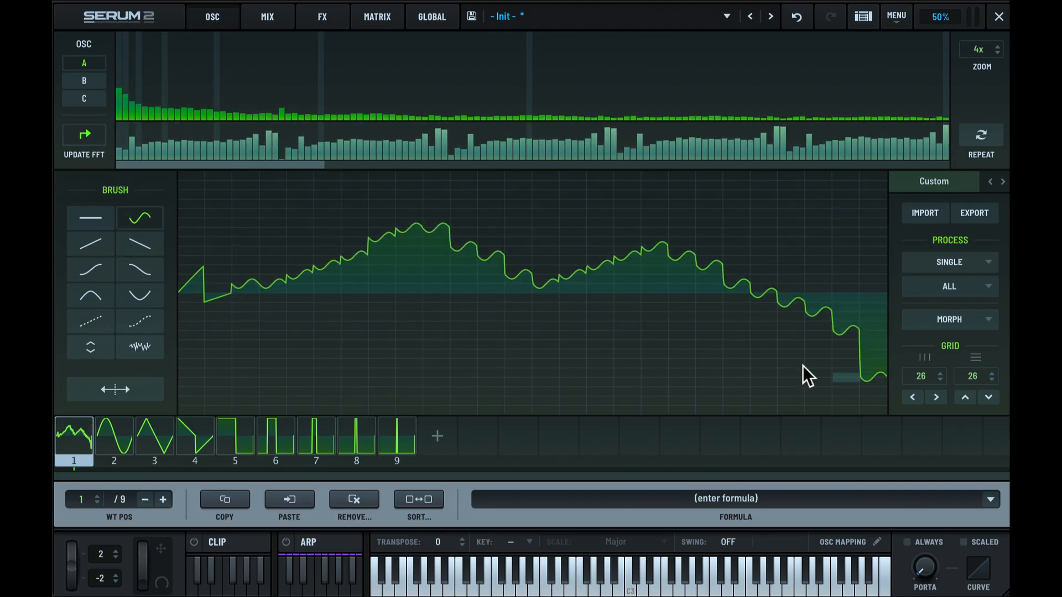
left_click(102, 322)
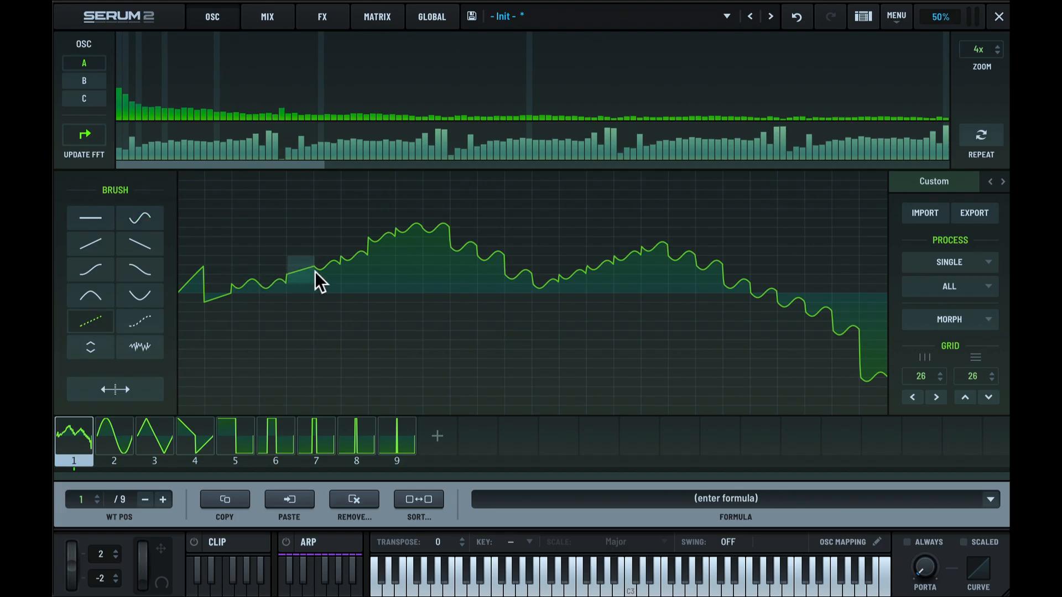
mouse_move(328, 263)
left_mouse_down()
mouse_move(391, 240)
mouse_move(375, 238)
mouse_move(462, 250)
mouse_move(509, 278)
left_mouse_up()
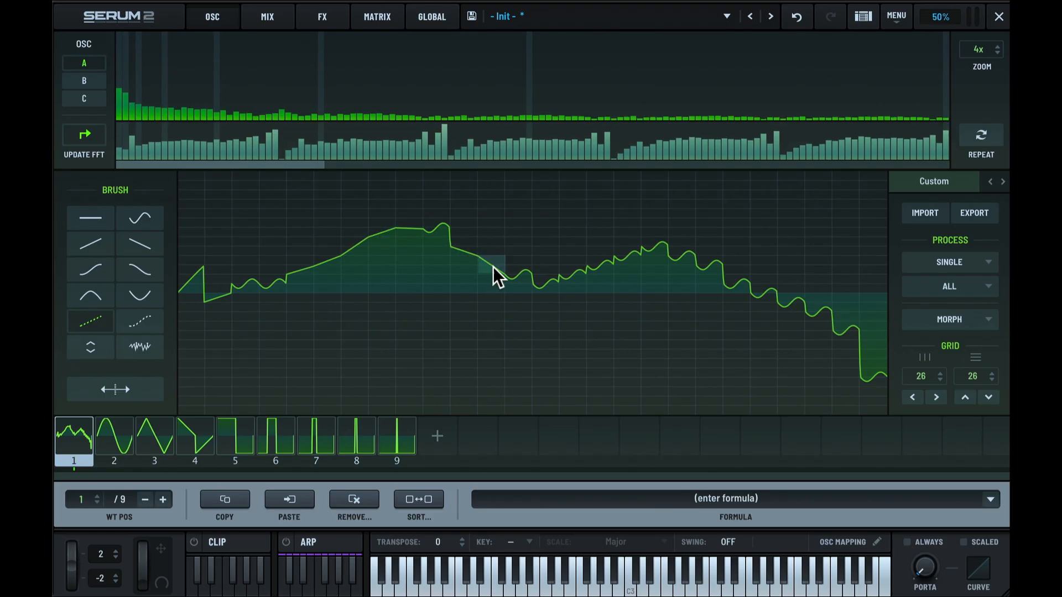
Step: Smooth the dip between the two peaks of frame 1 and the second peak's rising slope with the curved connecting brush
left_click(141, 321)
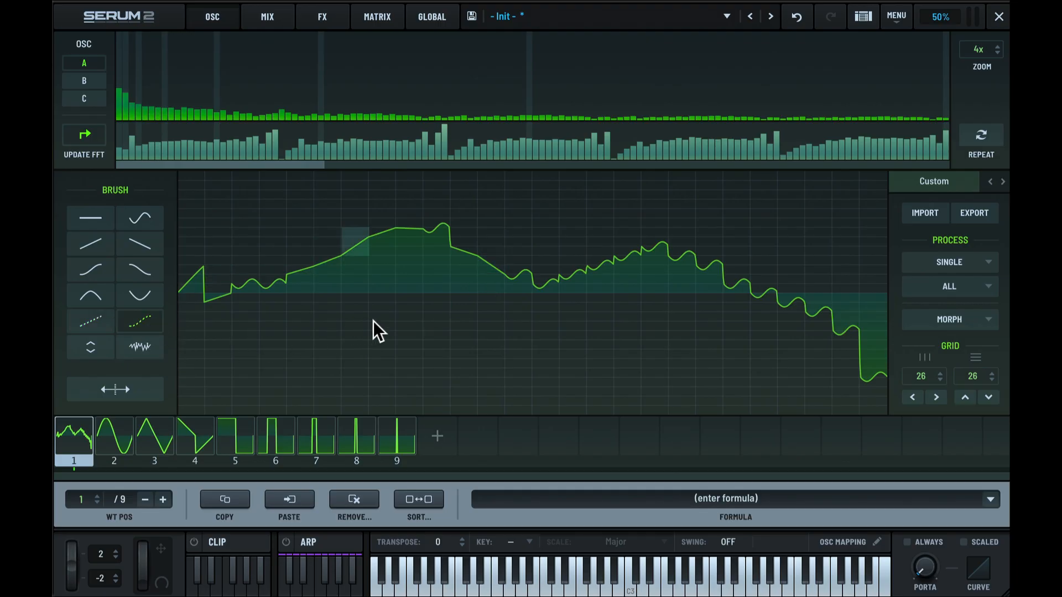
left_click(517, 275)
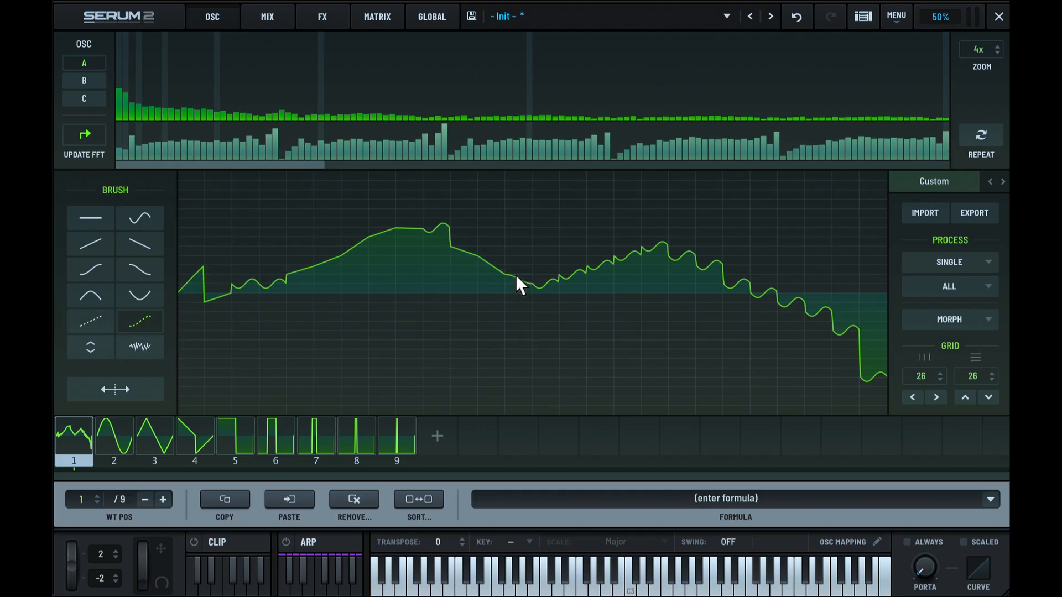
left_click_drag(541, 280, 611, 264)
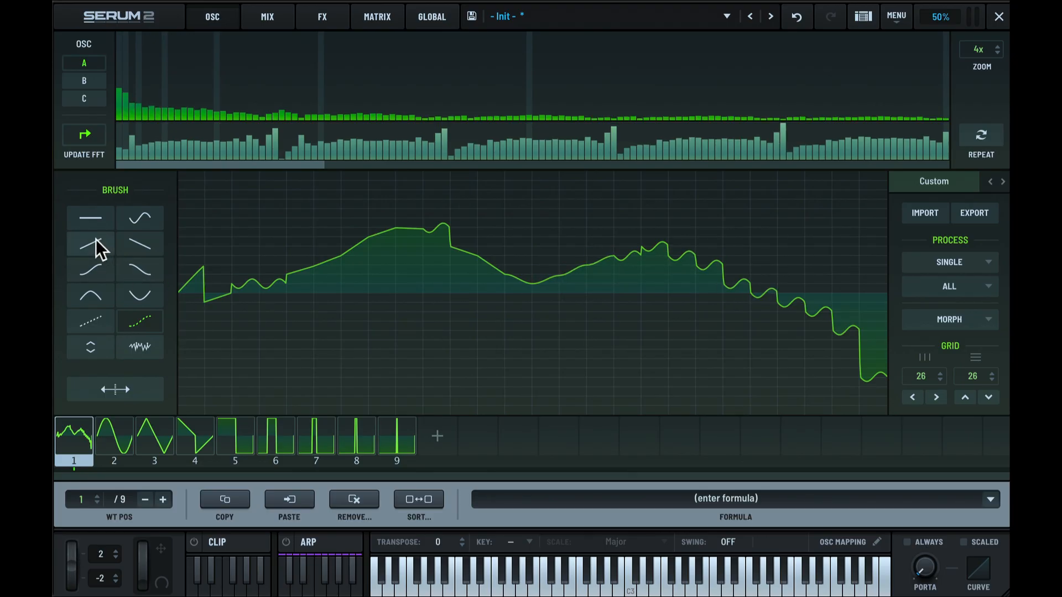
Step: Draw flat steps forming a two-humped wave with a tall block near the end of frame 1, and smooth them with the curved connecting brush
left_click(91, 218)
mouse_move(259, 255)
left_mouse_down()
mouse_move(495, 303)
mouse_move(770, 406)
mouse_move(777, 386)
mouse_move(858, 371)
left_mouse_up()
left_click_drag(756, 253, 757, 227)
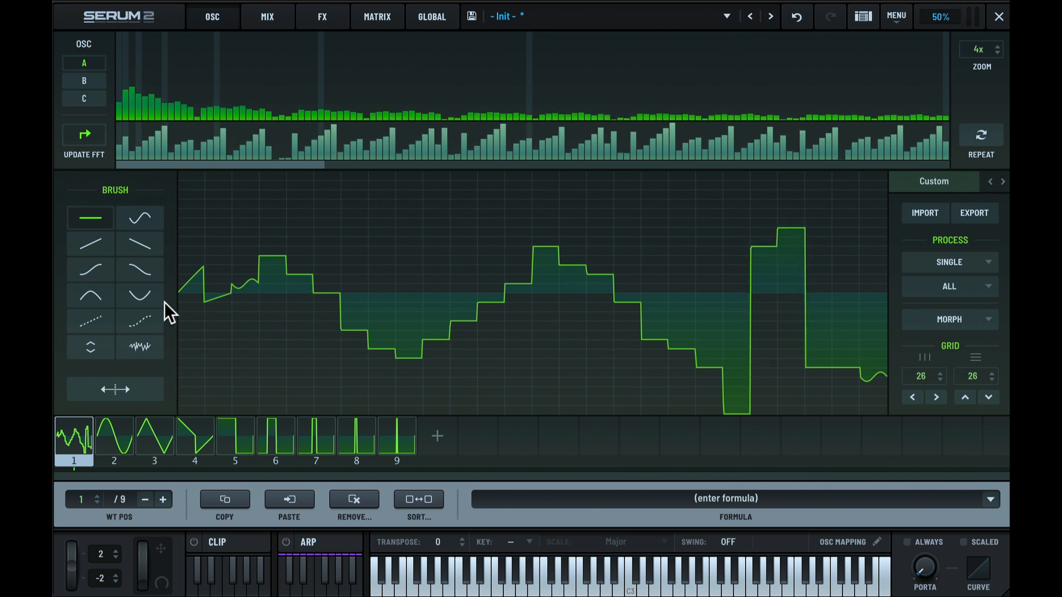
left_click(130, 319)
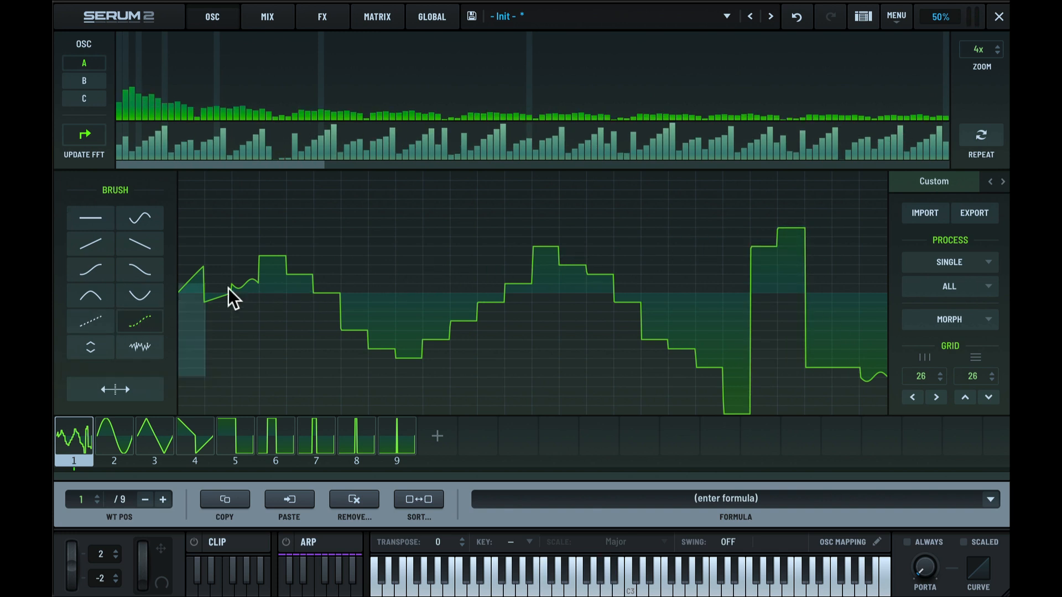
mouse_move(260, 257)
left_mouse_down()
mouse_move(420, 285)
mouse_move(563, 265)
mouse_move(873, 275)
left_mouse_up()
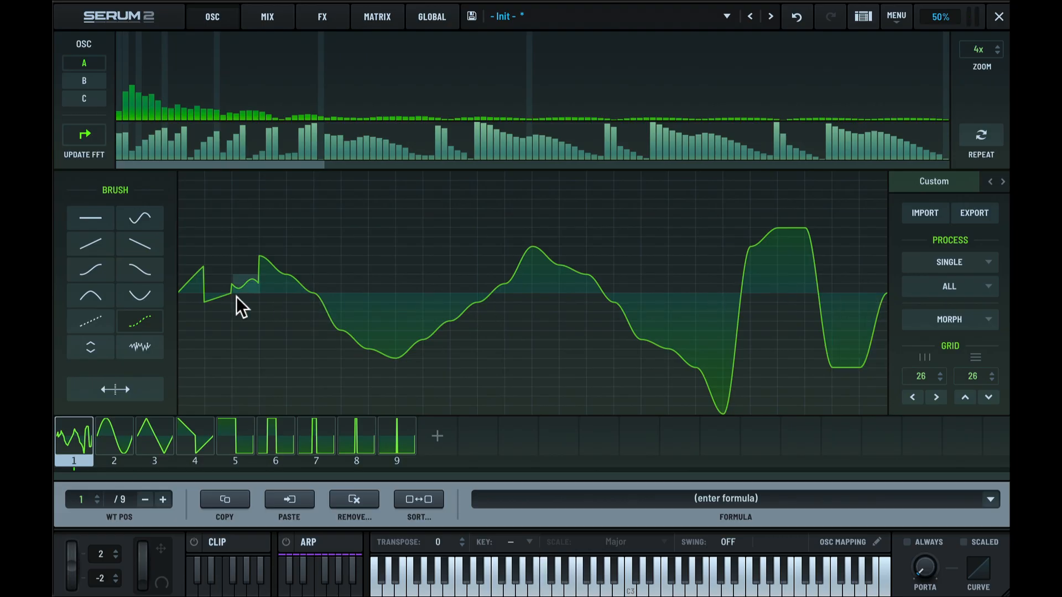
Step: Use the vertical shift brush to raise the segment after the first dip, and offset several second-half segments on a 15 by 15 grid
left_click(92, 348)
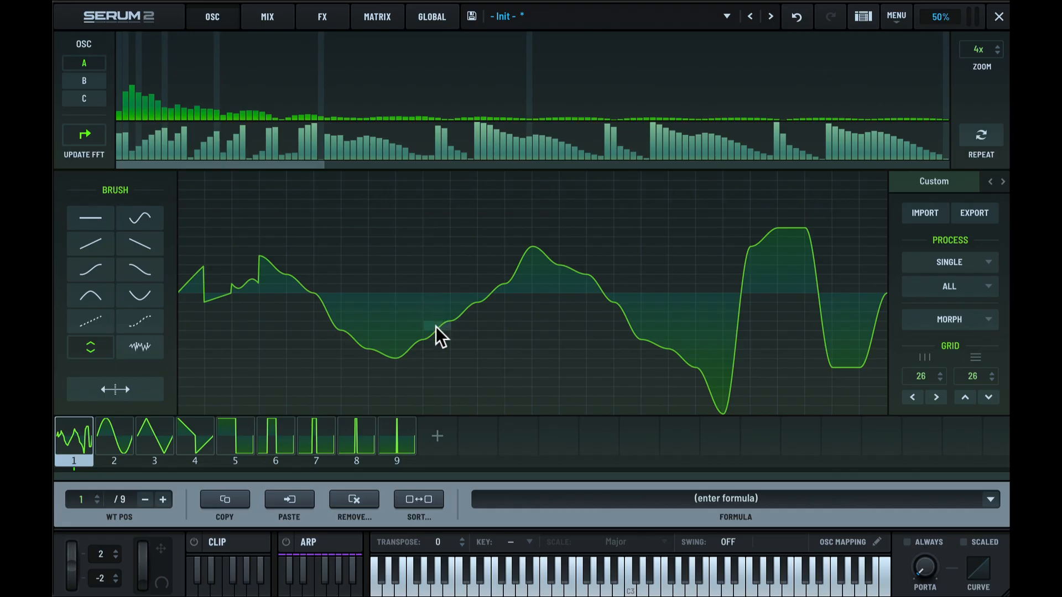
mouse_move(435, 329)
left_mouse_down()
mouse_move(439, 225)
mouse_move(441, 374)
mouse_move(436, 282)
left_mouse_up()
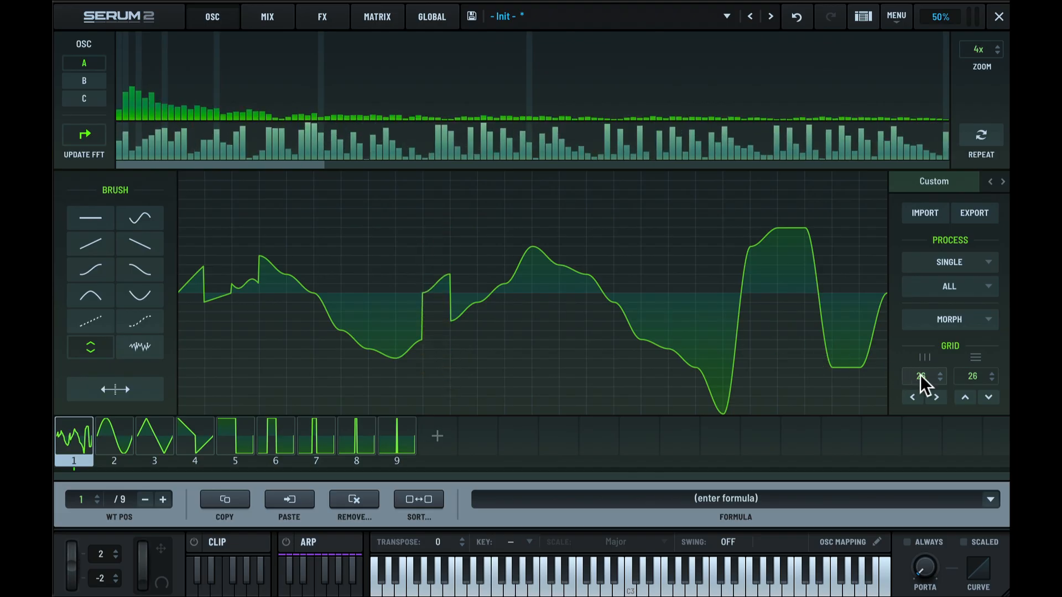
left_click_drag(921, 375, 916, 511)
mouse_move(581, 280)
left_mouse_down()
mouse_move(588, 317)
mouse_move(607, 260)
mouse_move(678, 294)
mouse_move(787, 317)
mouse_move(637, 219)
mouse_move(630, 268)
left_mouse_up()
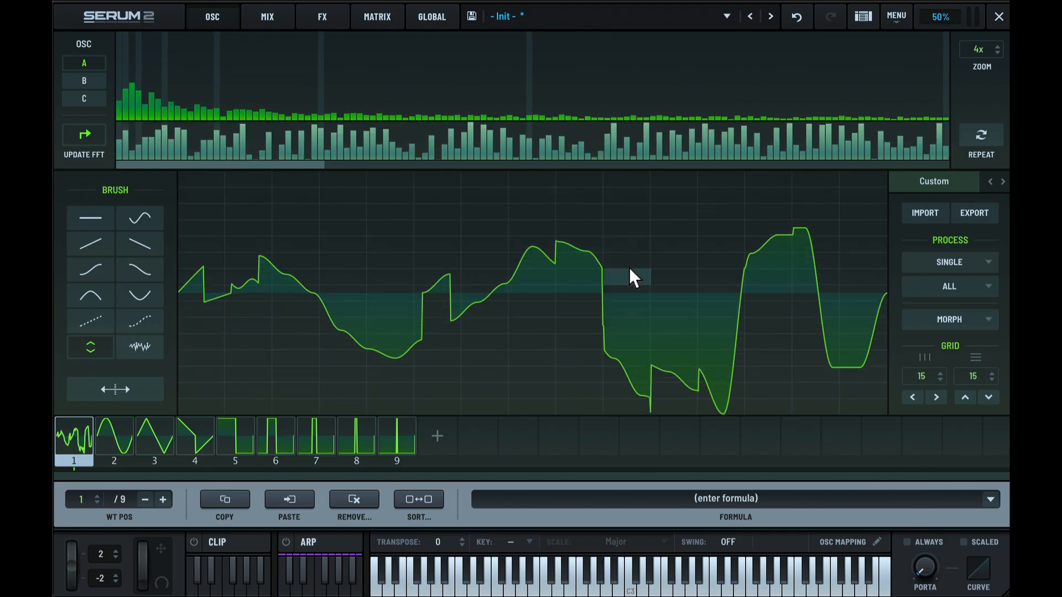
Step: Add noise brush bursts to four separate segments of frame 1, and reduce the noise amount on the first-hump burst
left_click(137, 347)
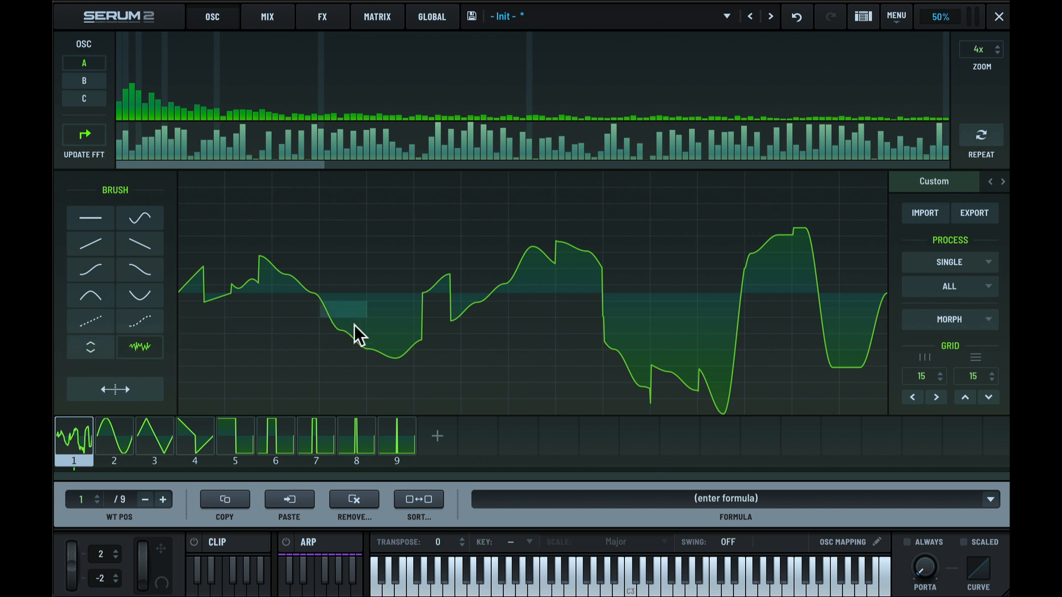
left_click(383, 353)
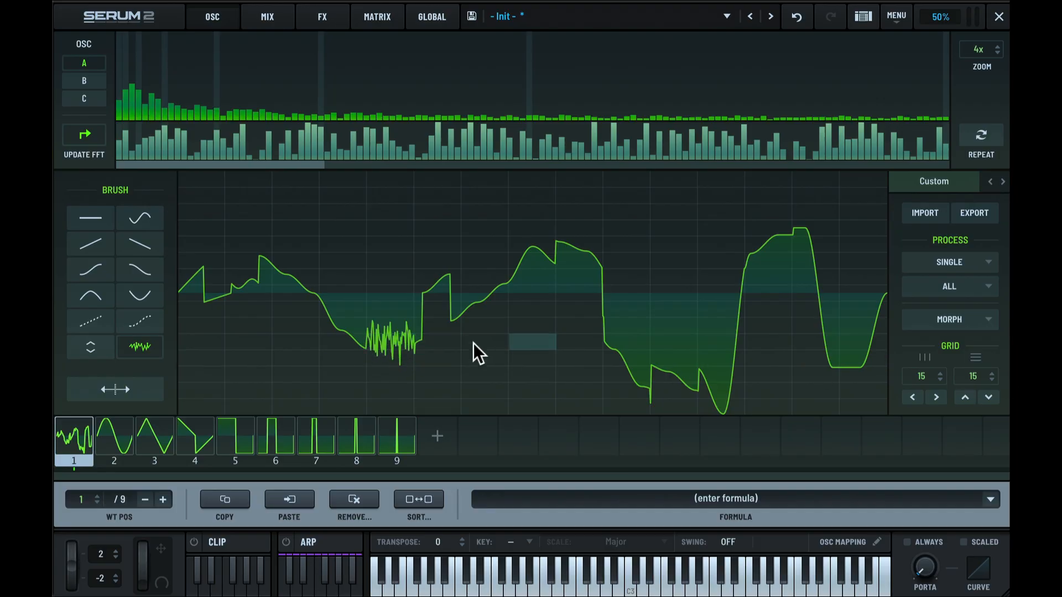
left_click(584, 260)
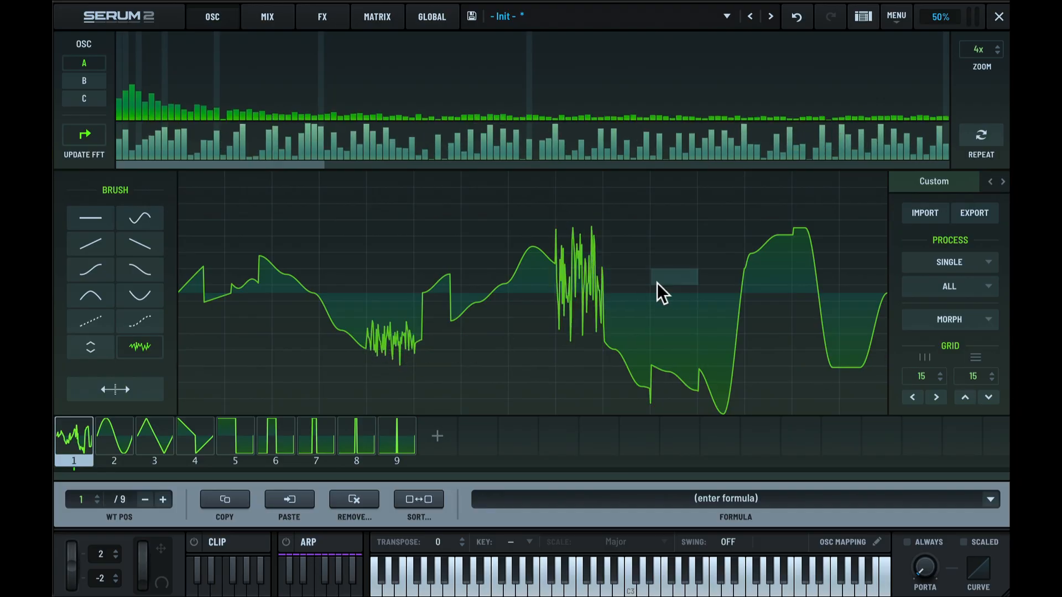
left_click(794, 258)
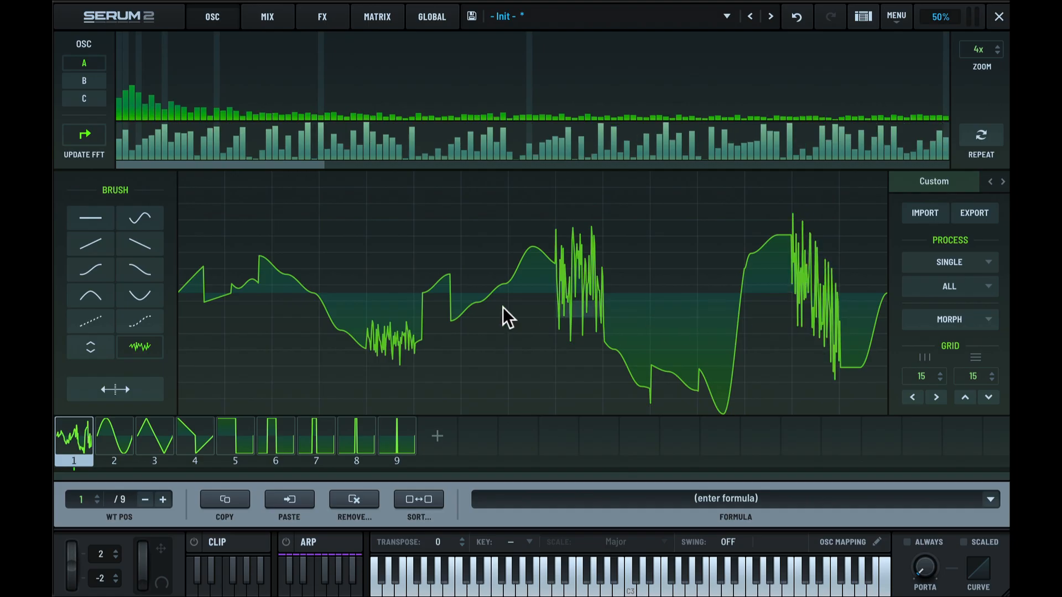
left_click(316, 229)
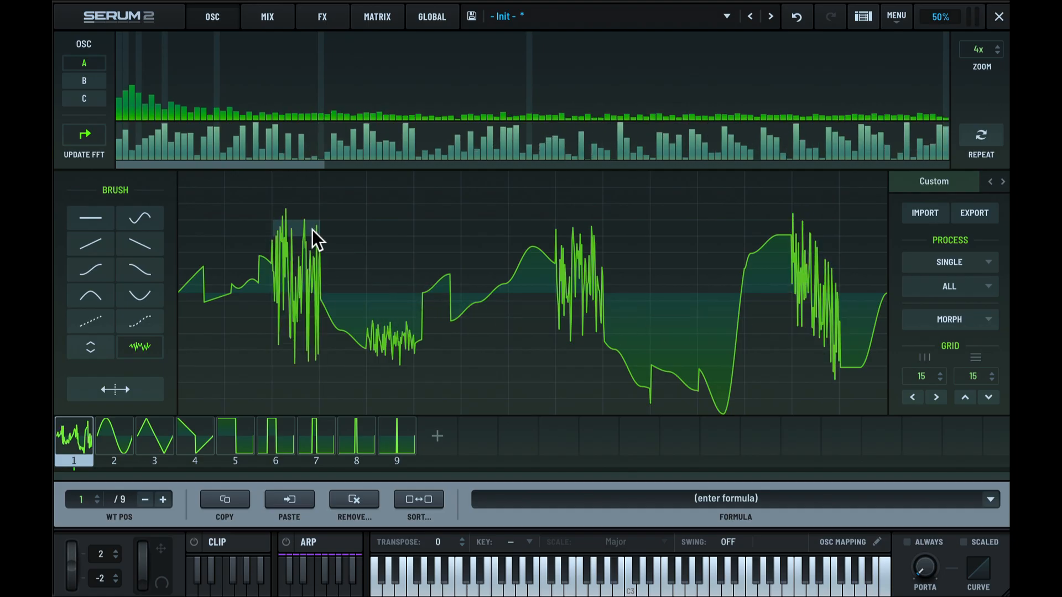
mouse_move(294, 225)
left_mouse_down()
mouse_move(290, 352)
mouse_move(296, 347)
left_mouse_up()
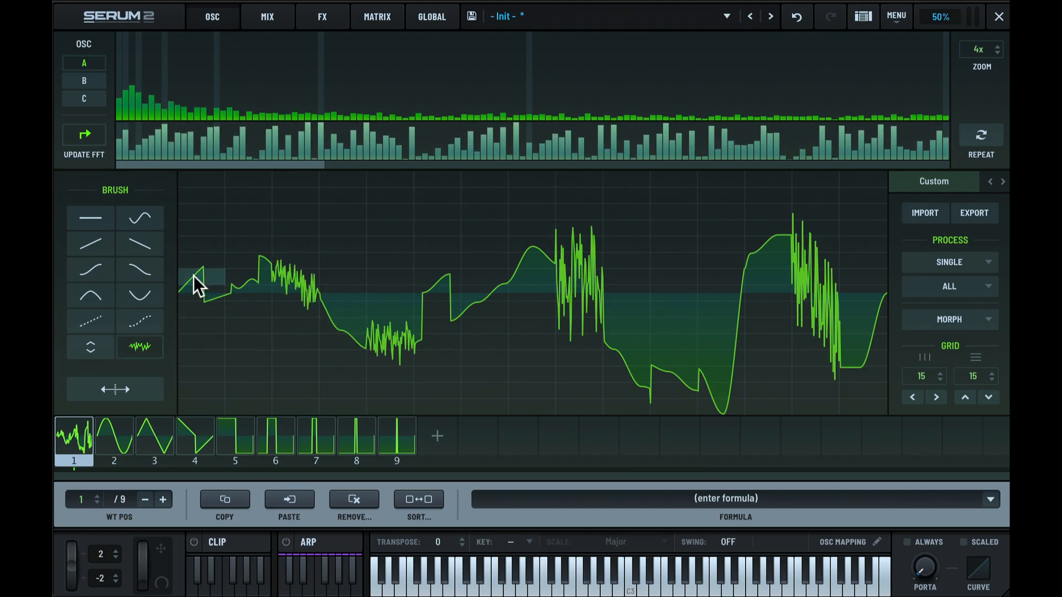
Step: Apply noise across the whole of frame 1, and reduce the noise amount in individual segments along the waveform
mouse_move(196, 284)
left_mouse_down()
mouse_move(896, 301)
mouse_move(854, 299)
left_mouse_up()
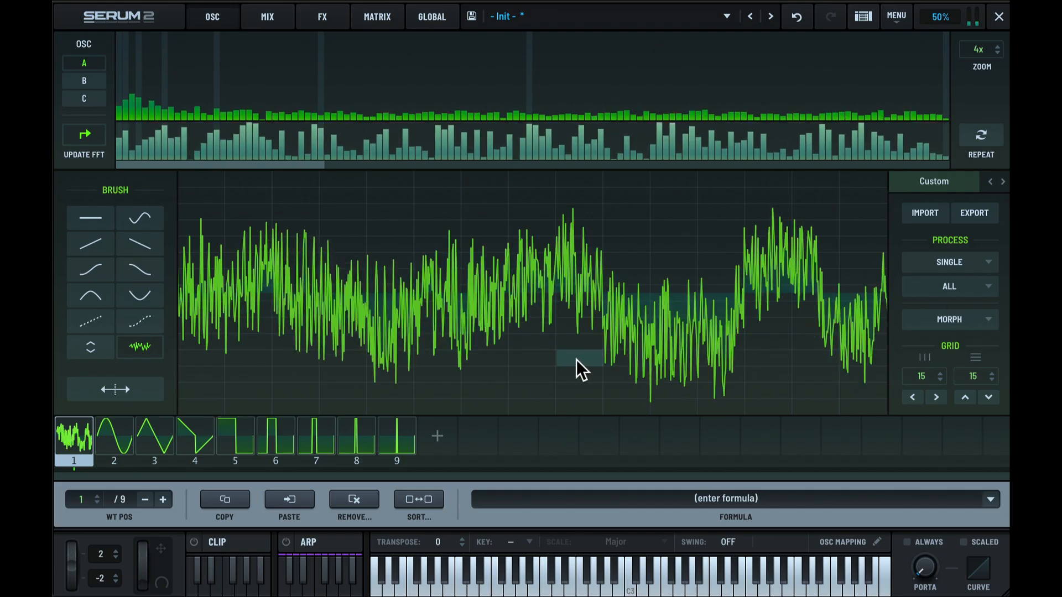
mouse_move(529, 291)
left_mouse_down()
mouse_move(531, 346)
mouse_move(649, 405)
left_mouse_up()
left_click_drag(769, 279, 788, 391)
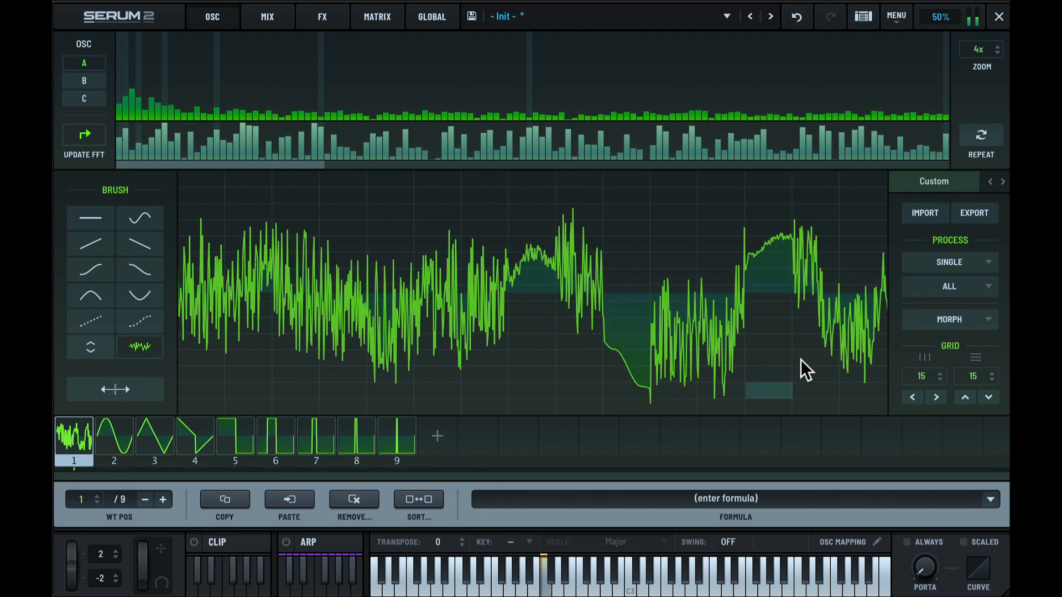
left_click_drag(805, 282, 810, 354)
mouse_move(360, 284)
left_mouse_down()
mouse_move(376, 346)
mouse_move(326, 301)
mouse_move(289, 302)
mouse_move(302, 356)
left_mouse_up()
left_click_drag(206, 269, 216, 363)
left_click_drag(251, 282, 263, 367)
left_click_drag(475, 299, 473, 388)
left_click_drag(436, 307, 442, 375)
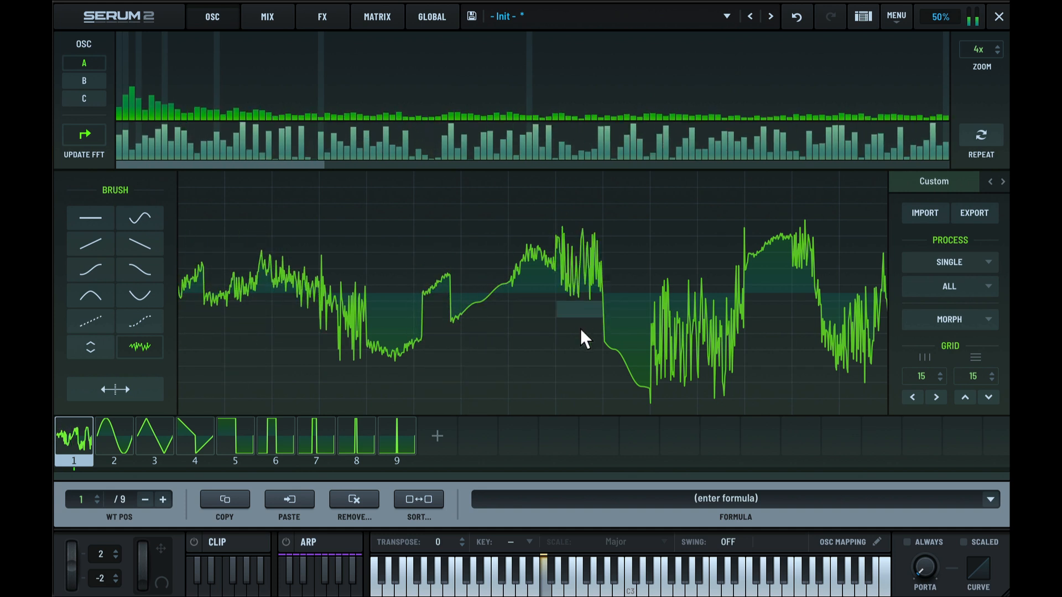
left_click_drag(581, 337, 587, 359)
left_click_drag(672, 308, 688, 361)
left_click_drag(740, 335, 735, 393)
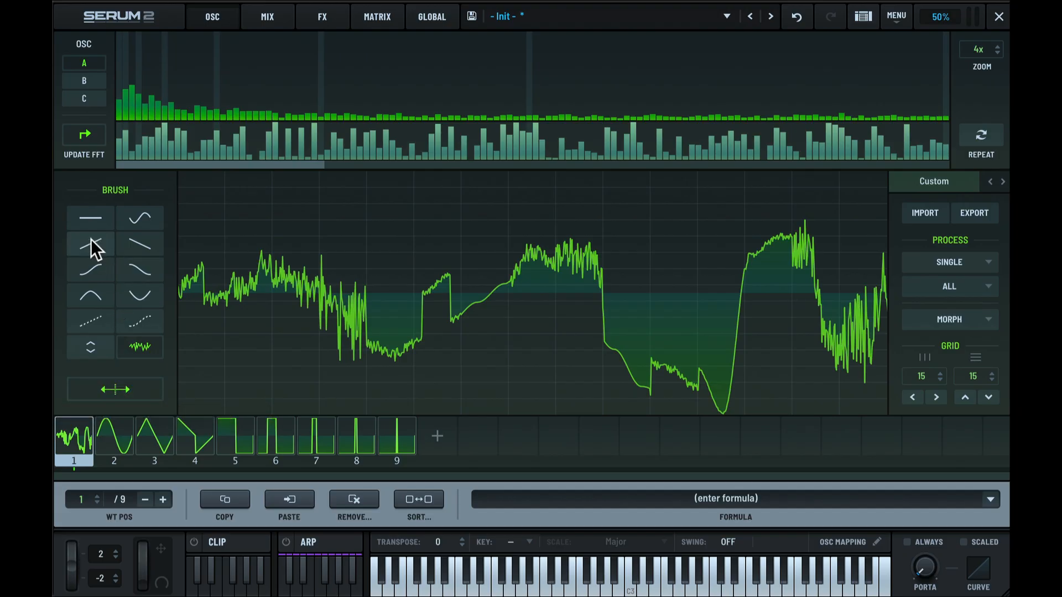
Step: With mirrored drawing enabled, draw arches stepping down from a high first segment to the lowest level across the first half of frame 1
left_click(84, 293)
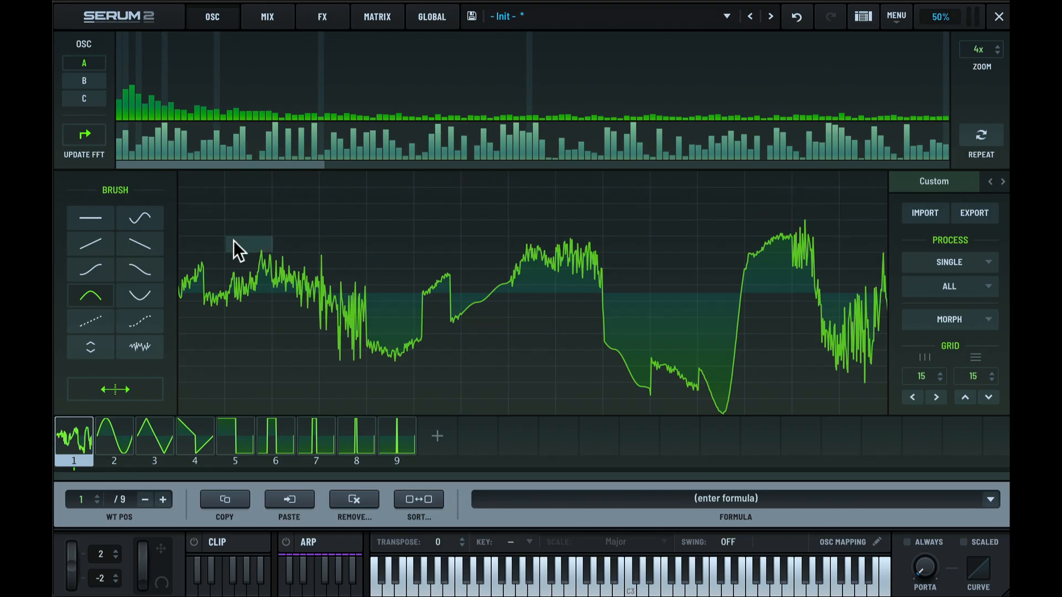
left_click(200, 209)
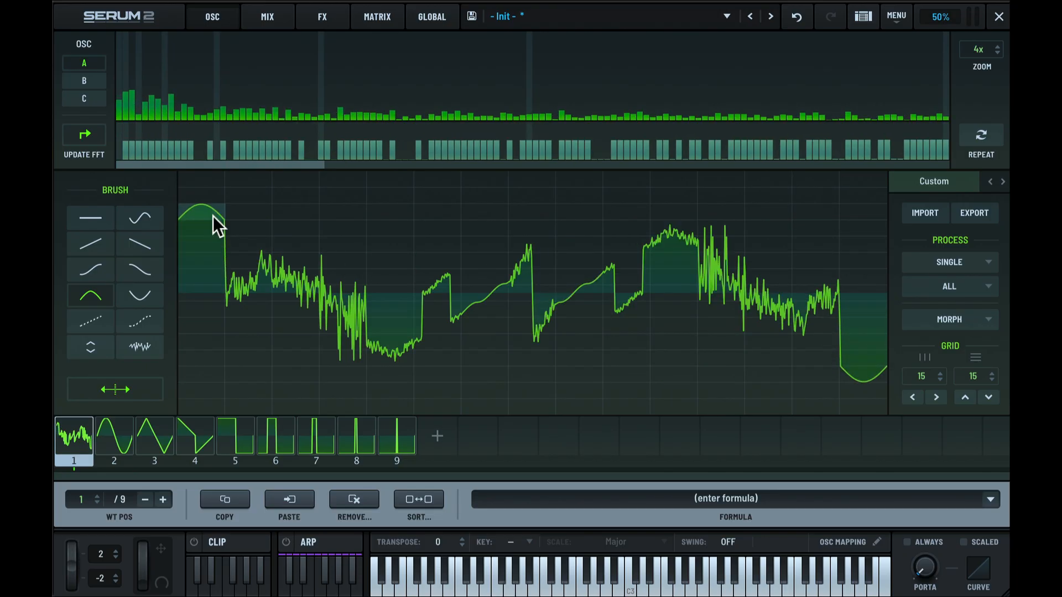
left_click(213, 246)
left_click(208, 223)
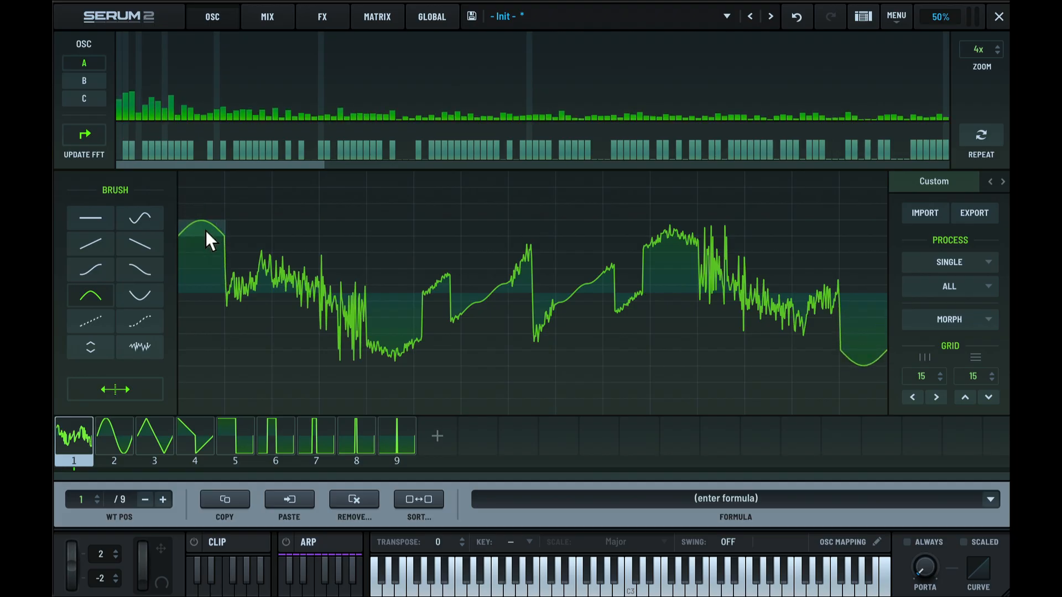
mouse_move(240, 268)
left_mouse_down()
mouse_move(283, 301)
mouse_move(353, 326)
mouse_move(461, 344)
mouse_move(526, 422)
left_mouse_up()
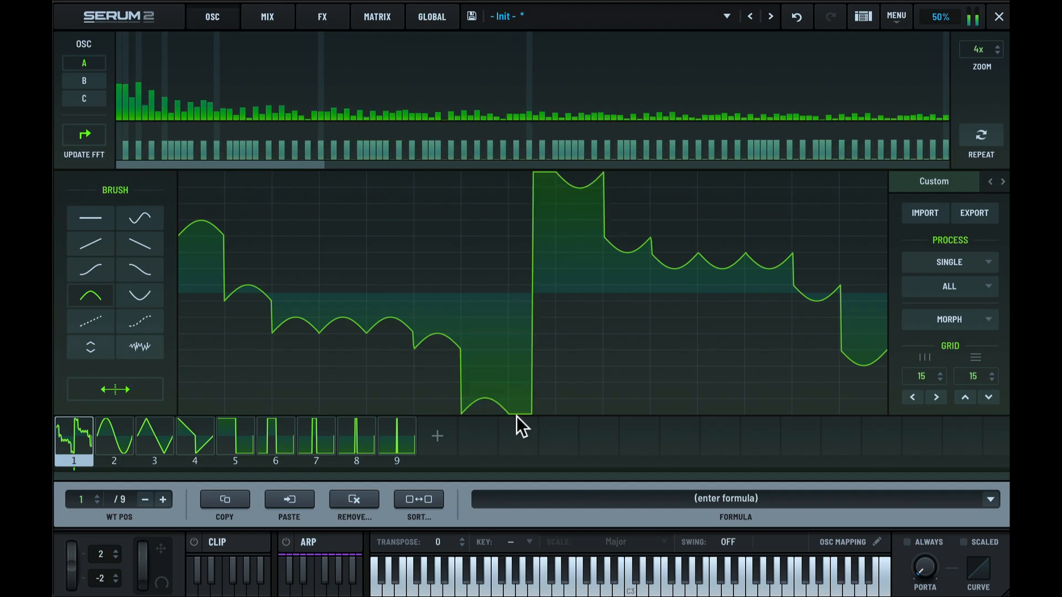
Step: Draw mirrored falling S-curve segments over most of frame 1, descending in steps and jumping to high and low blocks near the middle
left_click(134, 319)
left_click(129, 264)
mouse_move(233, 223)
left_mouse_down()
mouse_move(328, 272)
mouse_move(360, 363)
mouse_move(459, 251)
mouse_move(814, 395)
left_mouse_up()
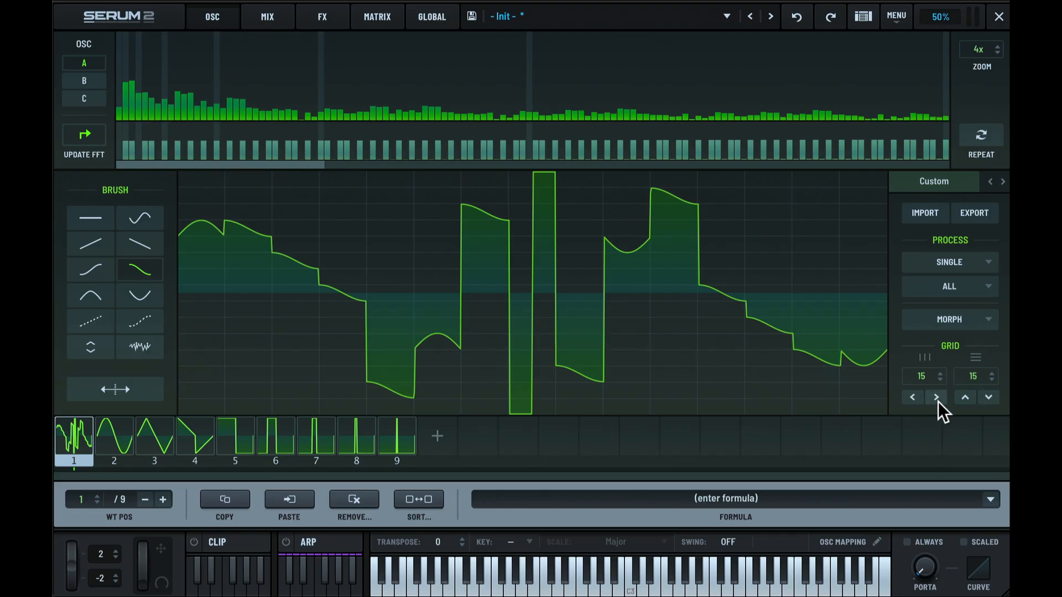
Step: Shift the waveform of frame 1 eight grid columns to the left
left_click(911, 397)
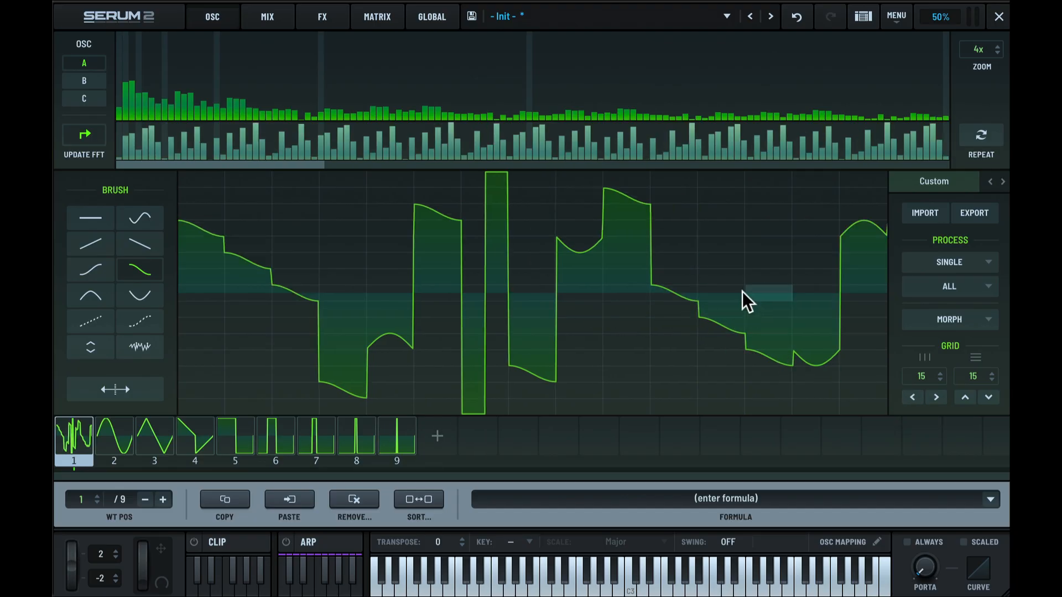
left_click(913, 394)
left_click(914, 395)
left_click(913, 395)
left_click(913, 394)
left_click(914, 394)
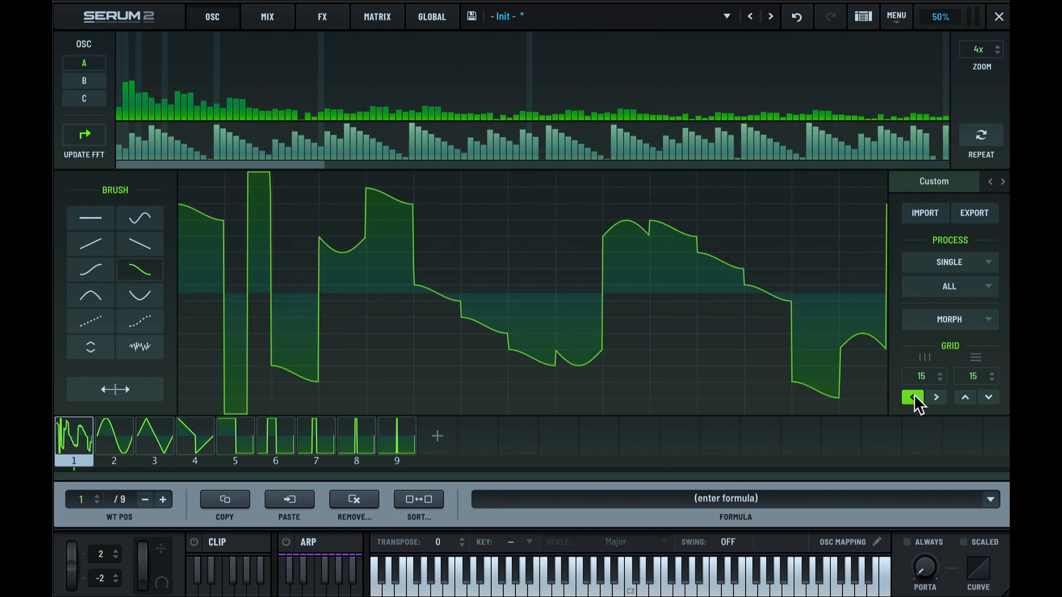
left_click(914, 395)
left_click(913, 394)
Step: Shift the waveform of frame 1 seven grid columns back to the right
left_click(934, 397)
left_click(935, 396)
left_click(935, 396)
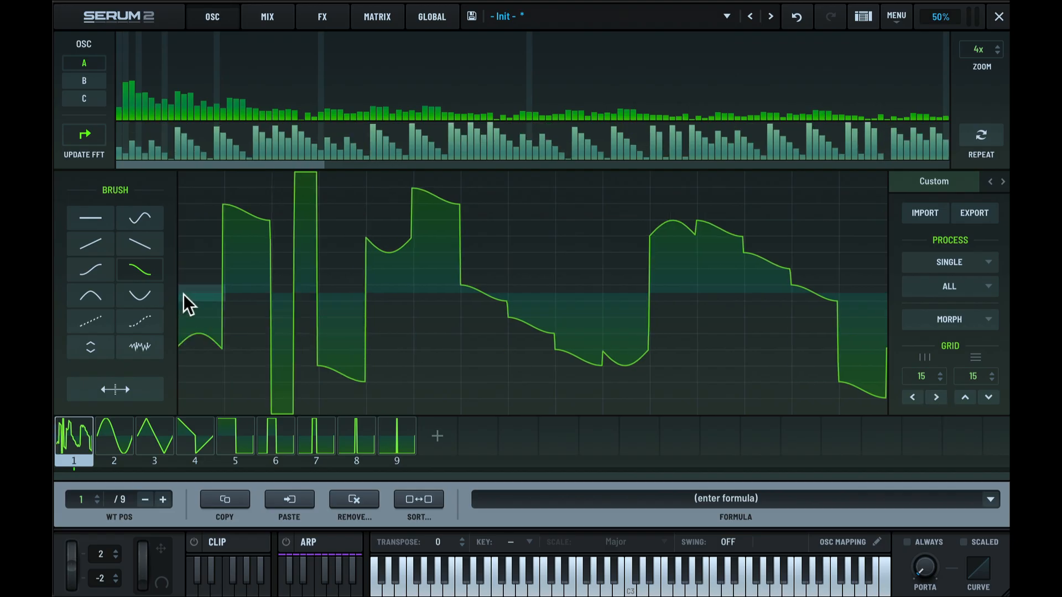
left_click(933, 397)
left_click(933, 396)
left_click(933, 396)
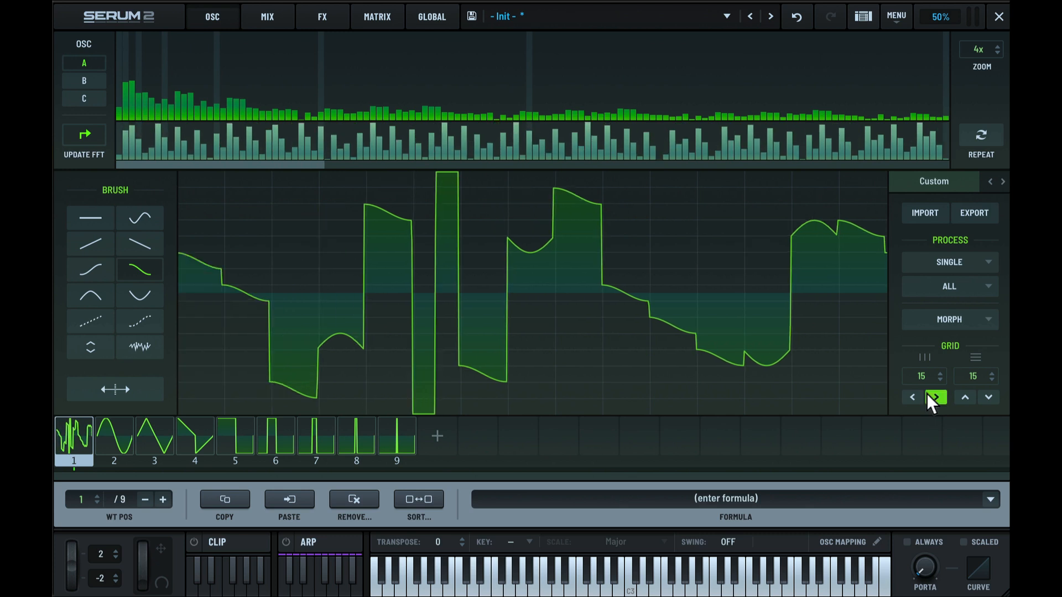
left_click(932, 396)
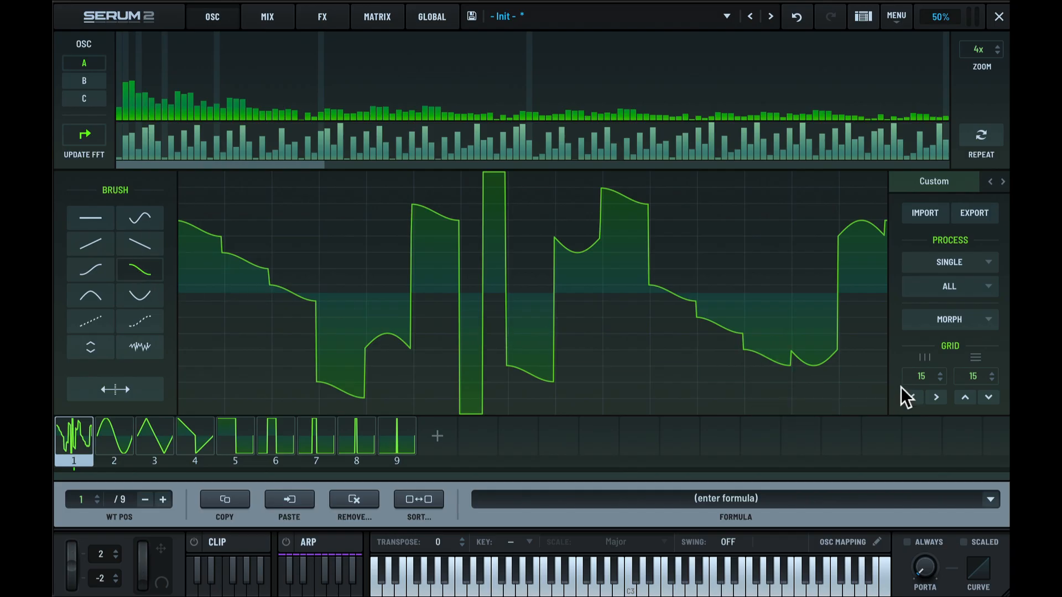
Step: Set the grid to 16 by 16, and shift the waveform of frame 1 up by 13 grid rows
left_click_drag(924, 374, 926, 596)
left_click_drag(922, 373, 937, 174)
left_click(965, 397)
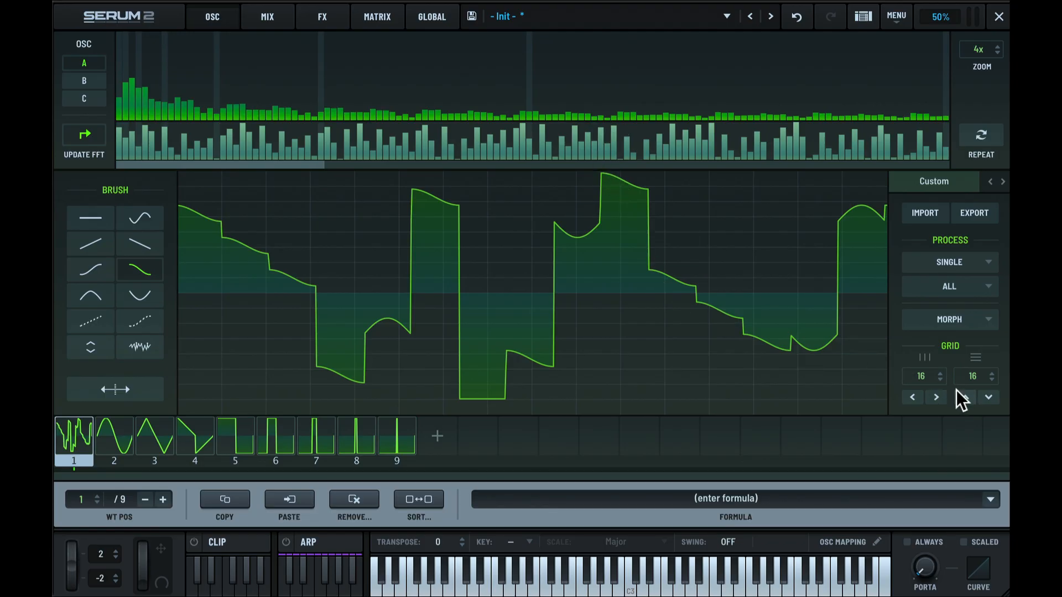
left_click_drag(603, 400, 637, 413)
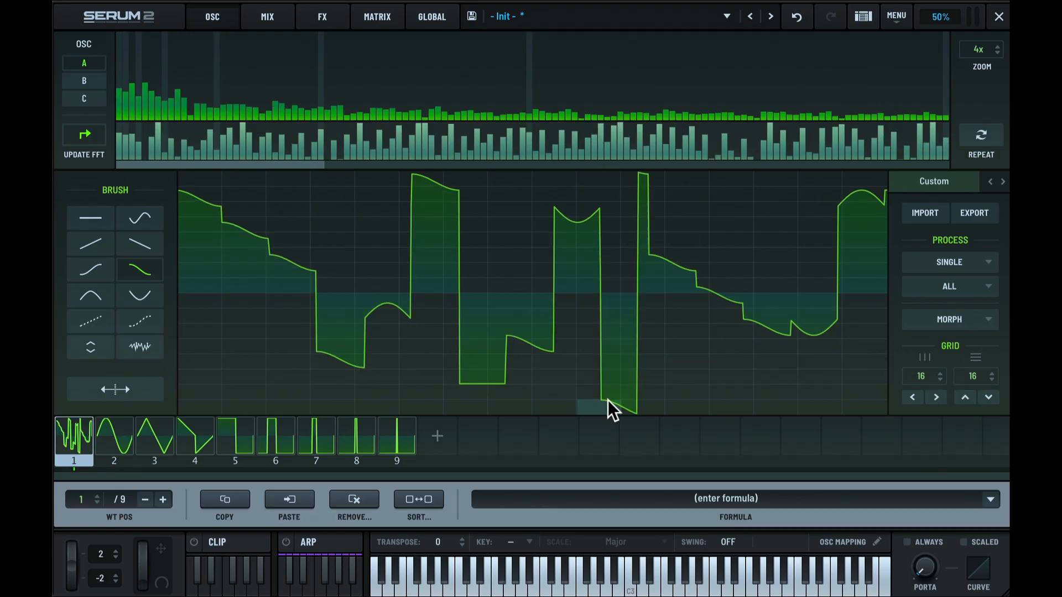
left_click(961, 398)
left_click(961, 398)
left_click(960, 398)
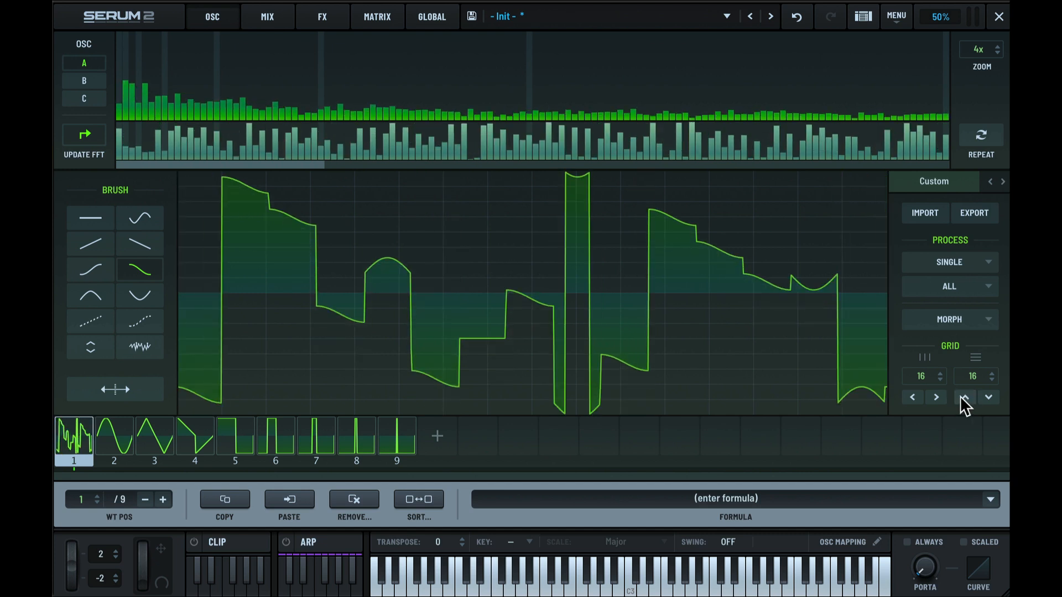
left_click(961, 398)
left_click(960, 398)
left_click(960, 397)
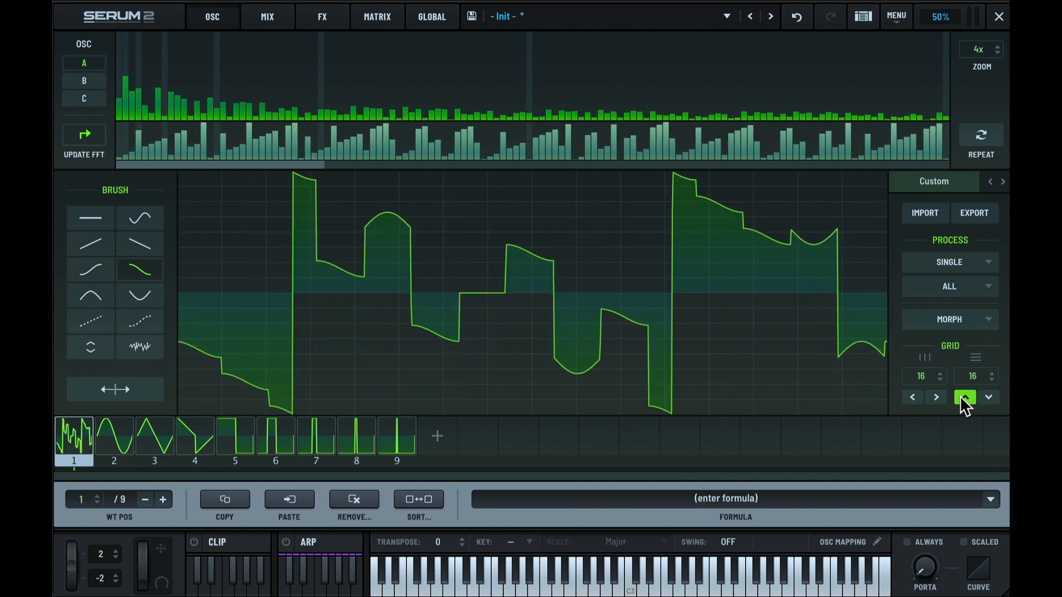
left_click(960, 398)
left_click(961, 397)
left_click(960, 397)
left_click(961, 397)
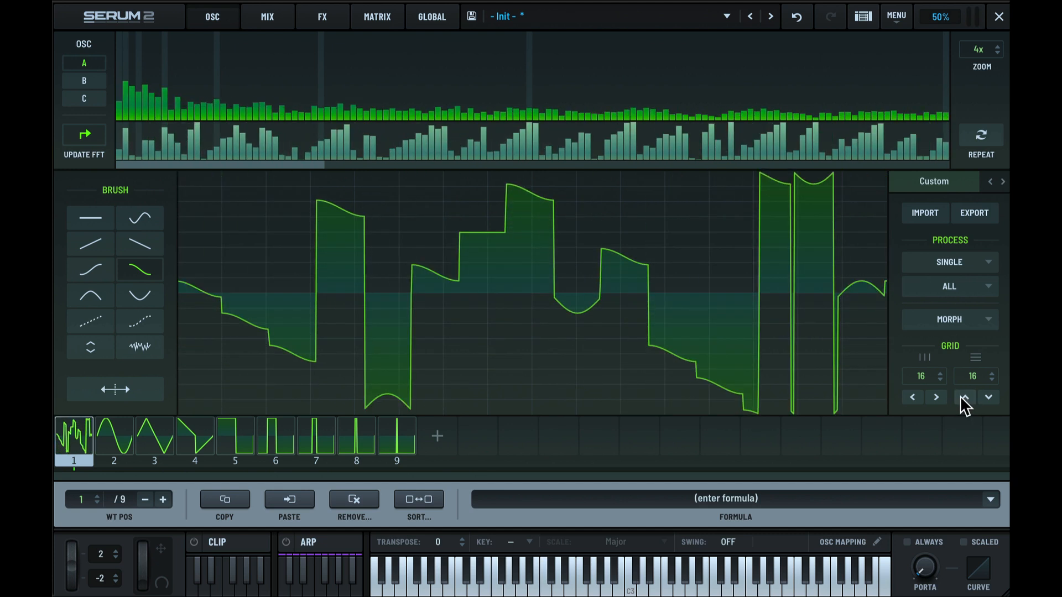
left_click(961, 398)
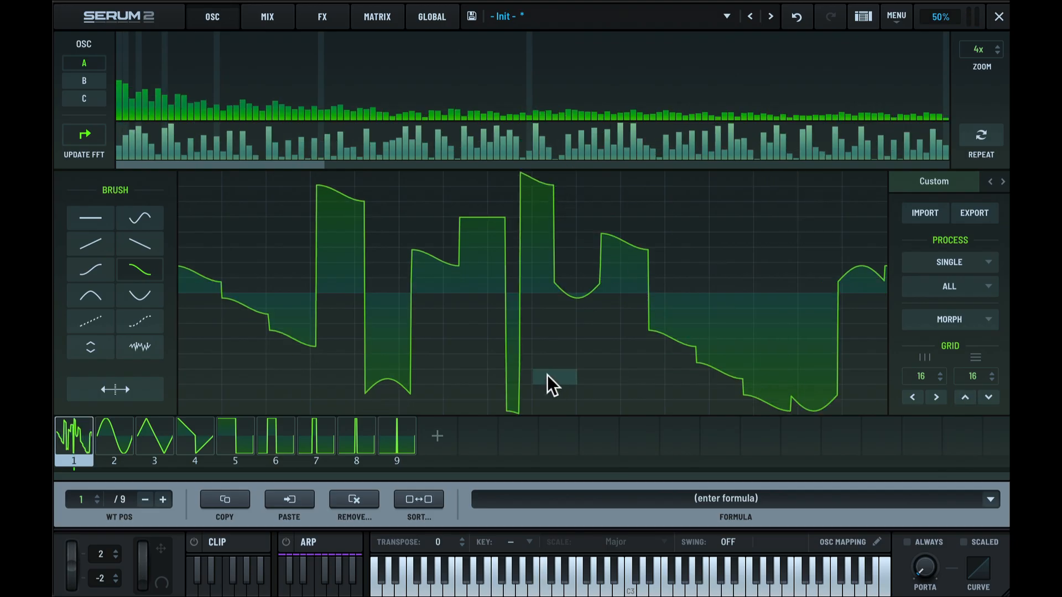
Step: Shift the waveform of frame 1 further up by 14 grid rows, letting it wrap around vertically
left_click(961, 398)
left_click(960, 397)
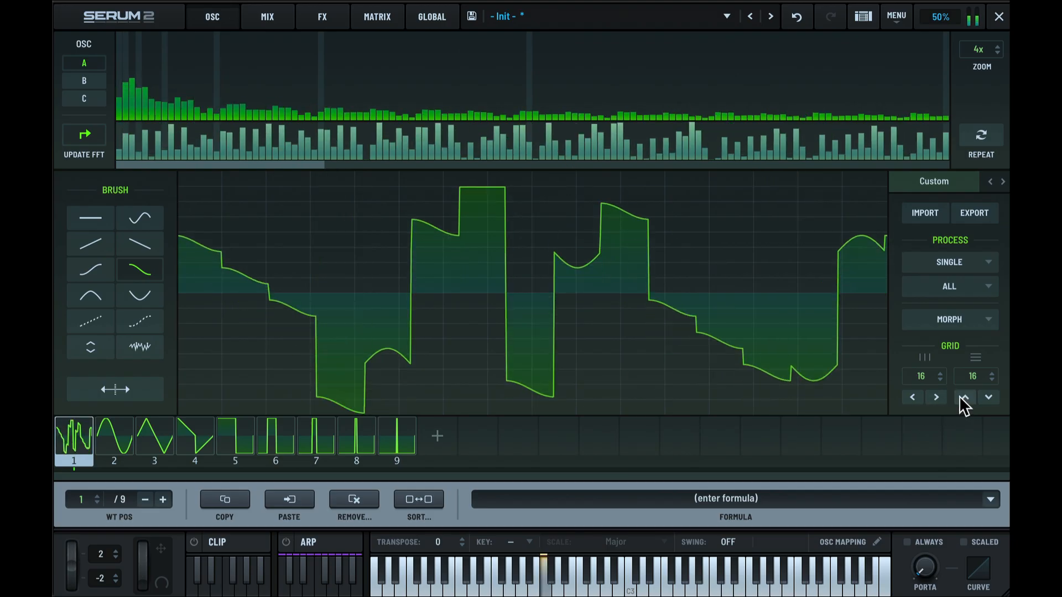
left_click(961, 398)
left_click(961, 398)
left_click(962, 397)
left_click(961, 397)
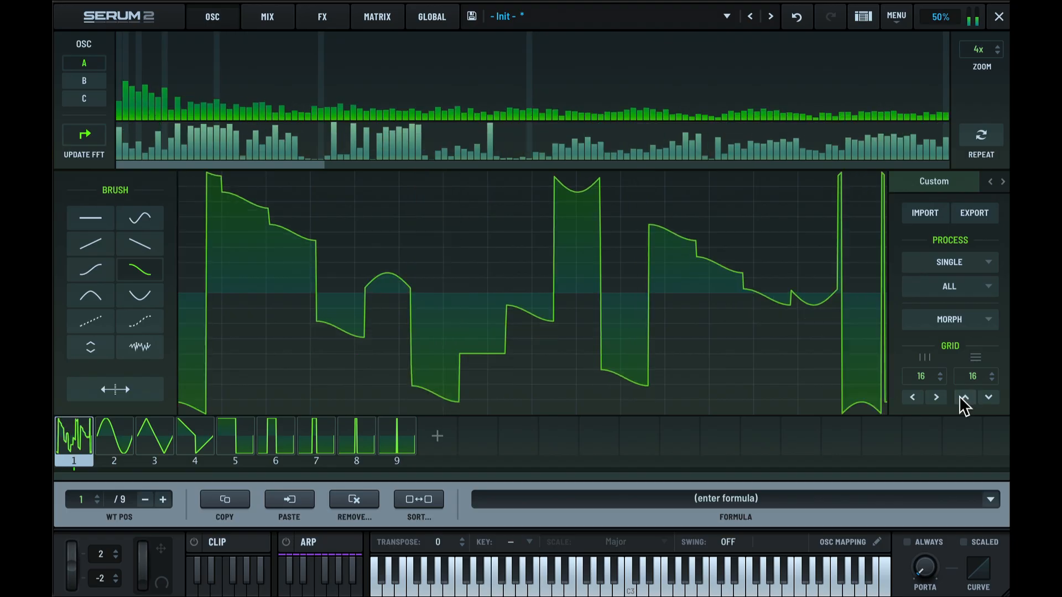
left_click(961, 397)
left_click(961, 397)
left_click(960, 398)
left_click(960, 397)
left_click(961, 398)
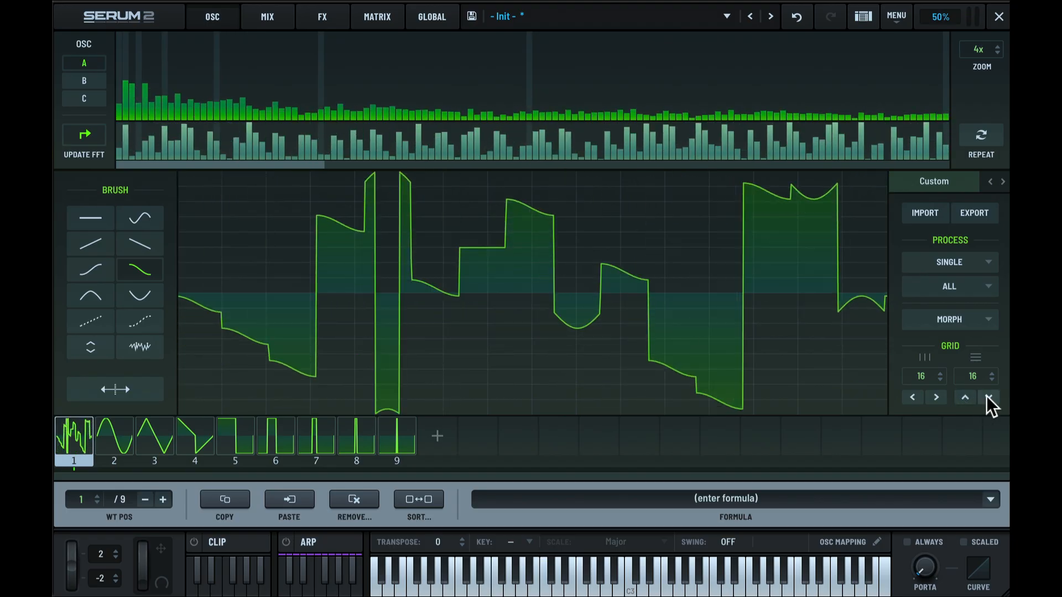
Step: Shift the waveform of frame 1 down through two full wraps of 16 grid rows each
left_click(988, 397)
left_click(988, 398)
left_click(988, 397)
left_click(988, 397)
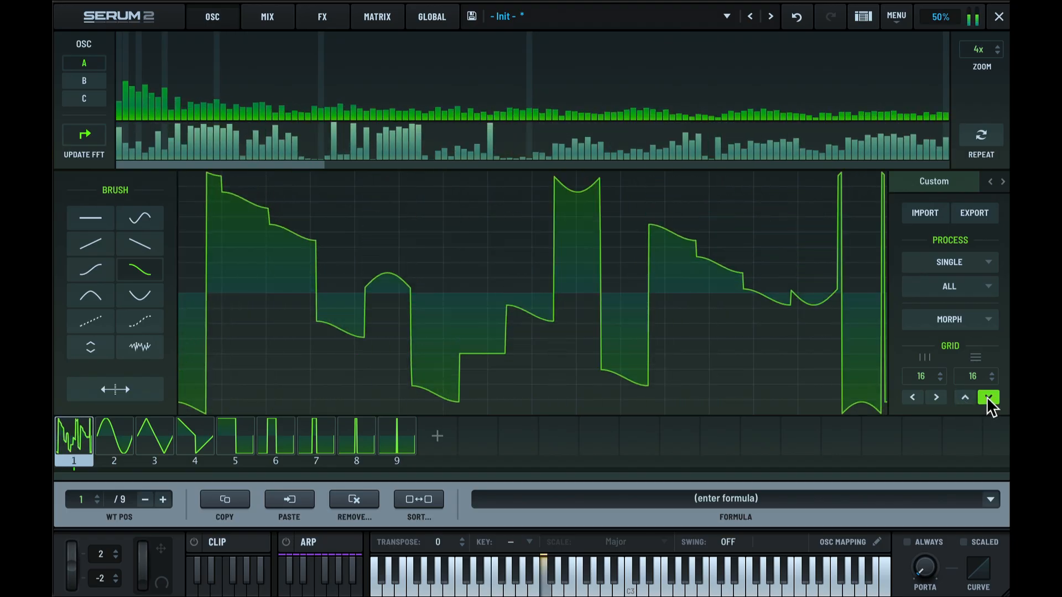
left_click(988, 397)
left_click(987, 398)
left_click(989, 397)
left_click(988, 398)
left_click(988, 398)
left_click(988, 397)
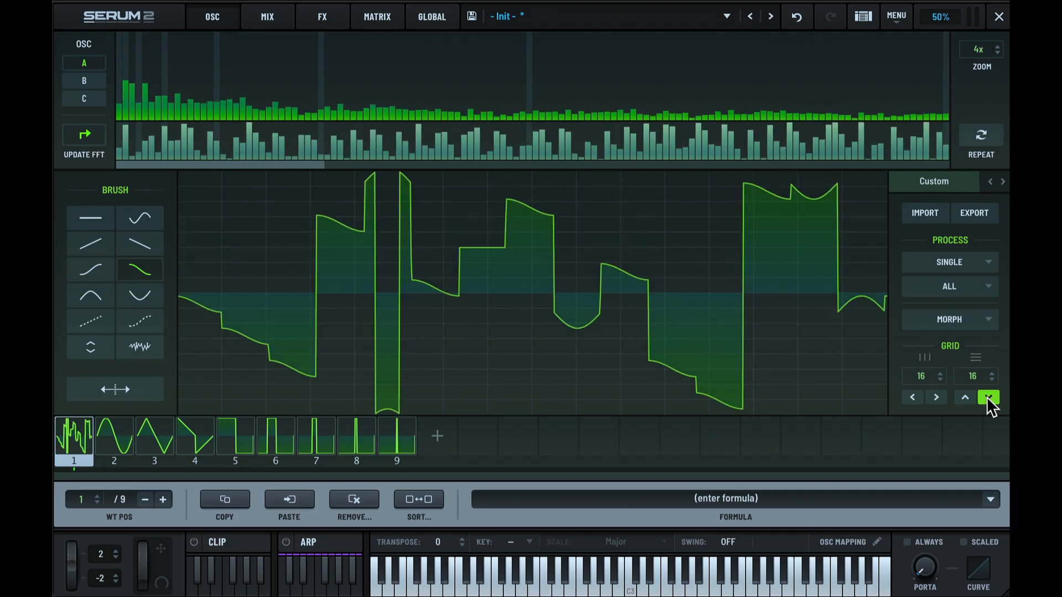
left_click(988, 397)
left_click(988, 397)
left_click(988, 397)
left_click(987, 397)
left_click(989, 398)
left_click(988, 398)
left_click(988, 397)
left_click(988, 397)
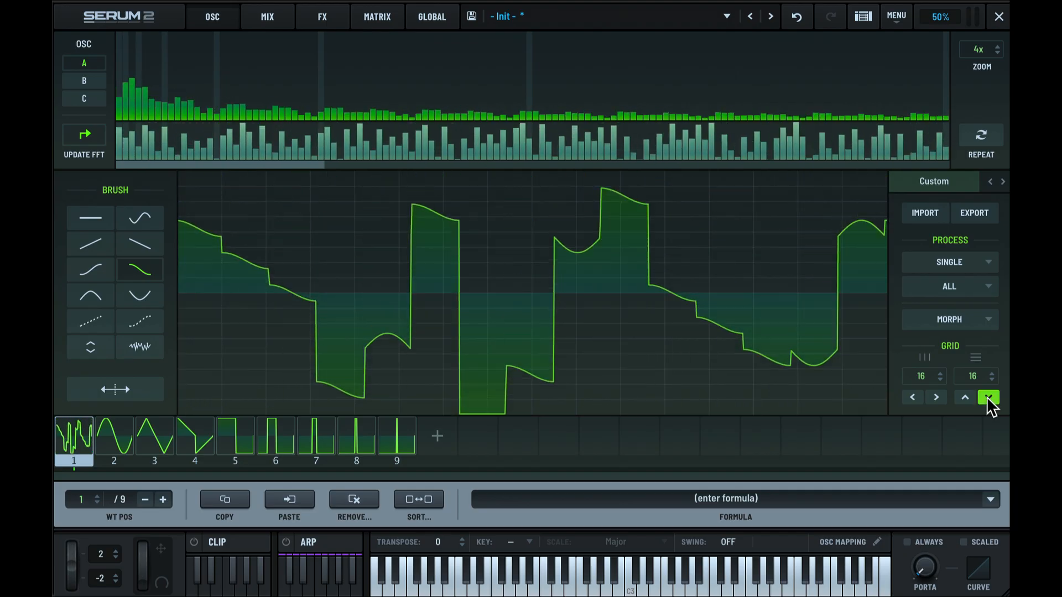
left_click(988, 398)
left_click(988, 398)
left_click(988, 398)
left_click(988, 398)
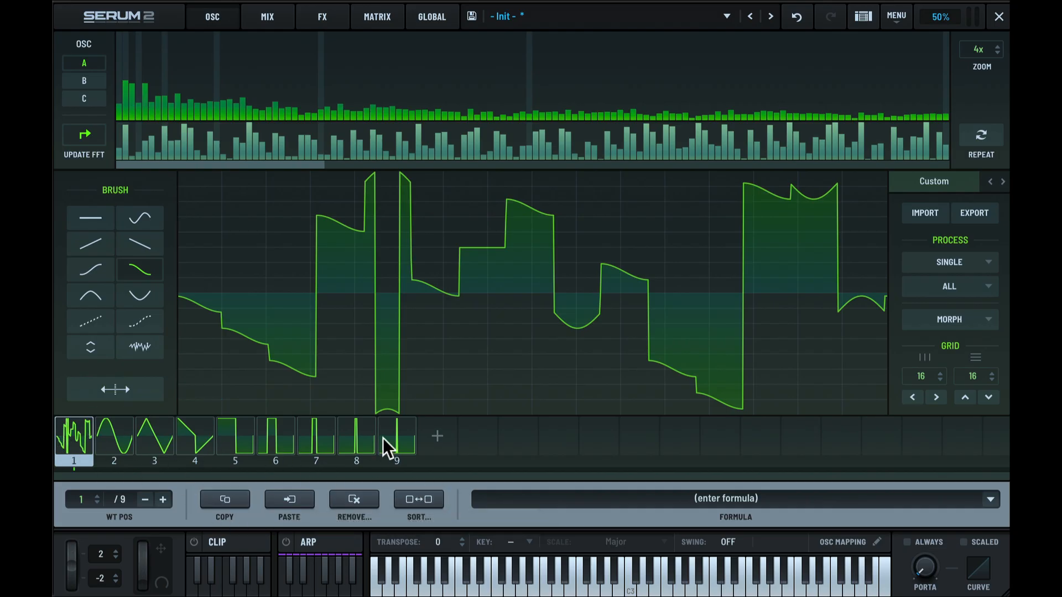
Step: Insert a duplicate of frame 1 as frame 2, and draw falling S-curve segments across the second half of its waveform
left_click_drag(383, 438, 72, 442)
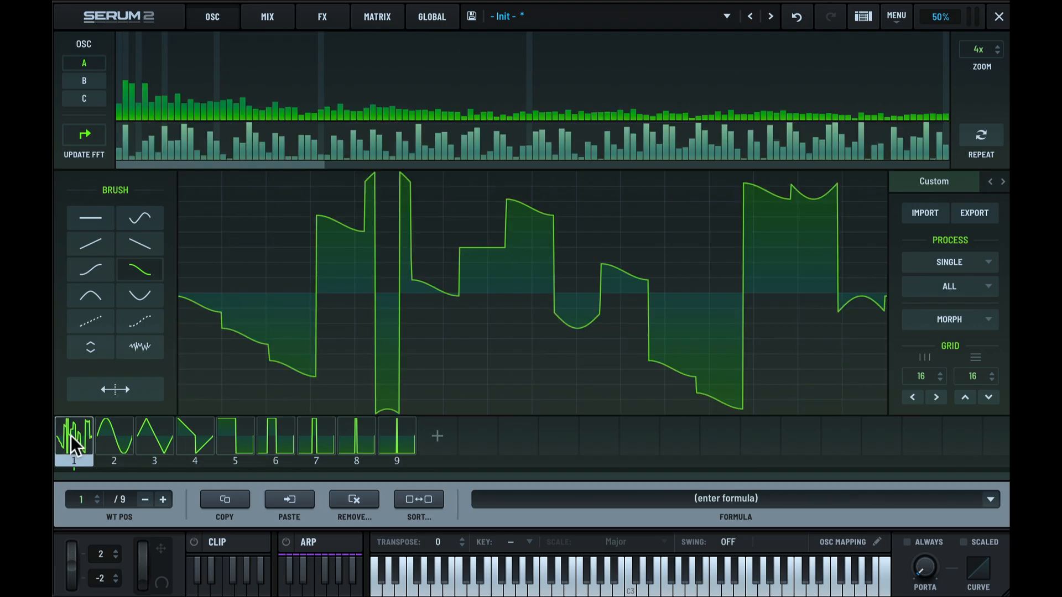
left_click(435, 436)
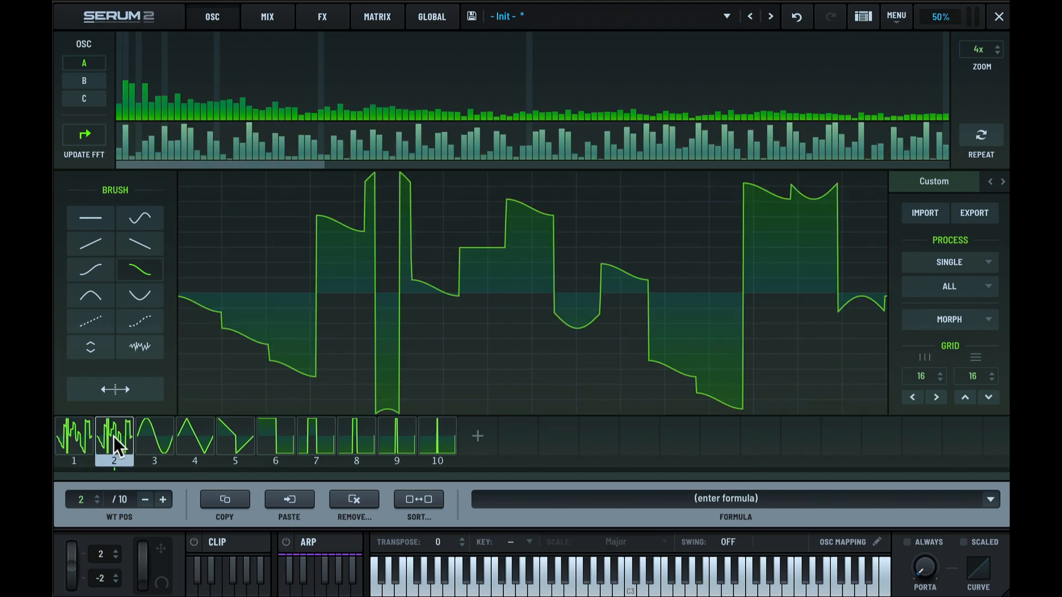
mouse_move(553, 331)
left_mouse_down()
mouse_move(675, 320)
mouse_move(751, 299)
left_mouse_up()
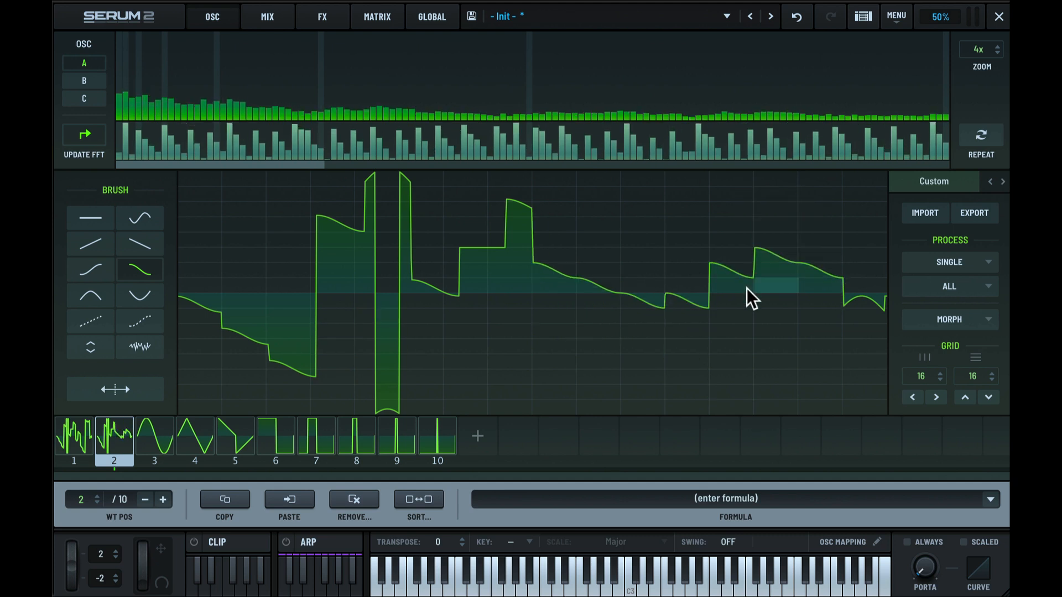
left_click(81, 436)
left_click(118, 435)
left_click(79, 434)
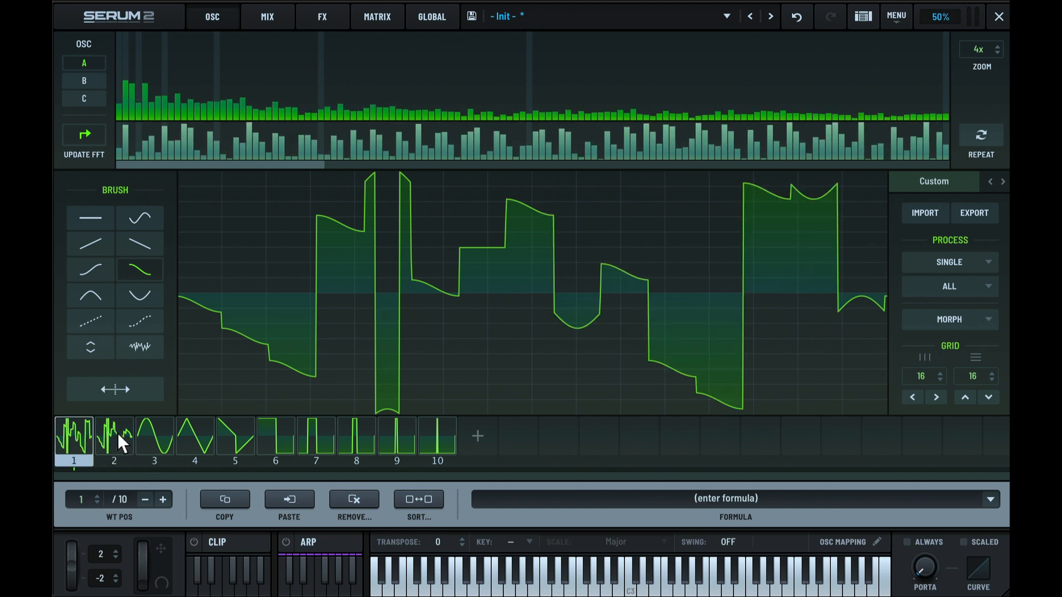
left_click(117, 433)
Step: Duplicate the edited frame 2 as frame 3, and remove both added frames from the wavetable
left_click(163, 500)
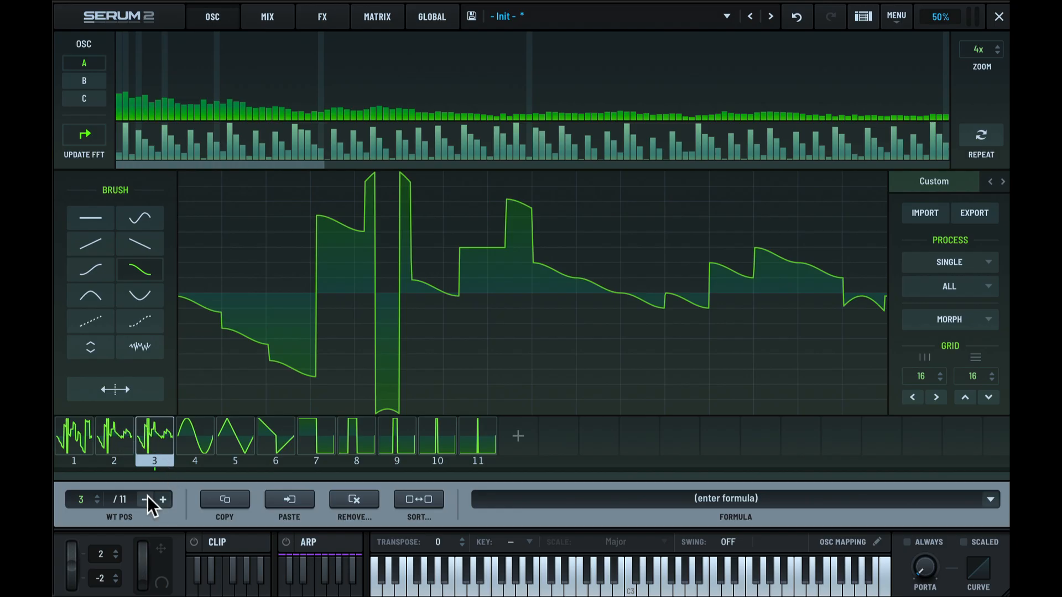
left_click(147, 498)
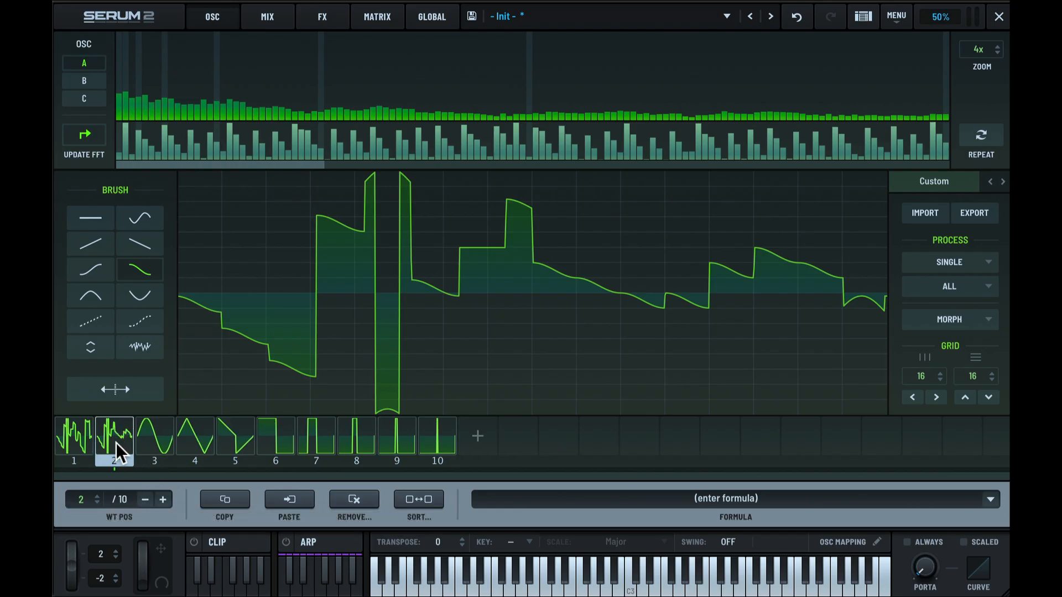
left_click(145, 499)
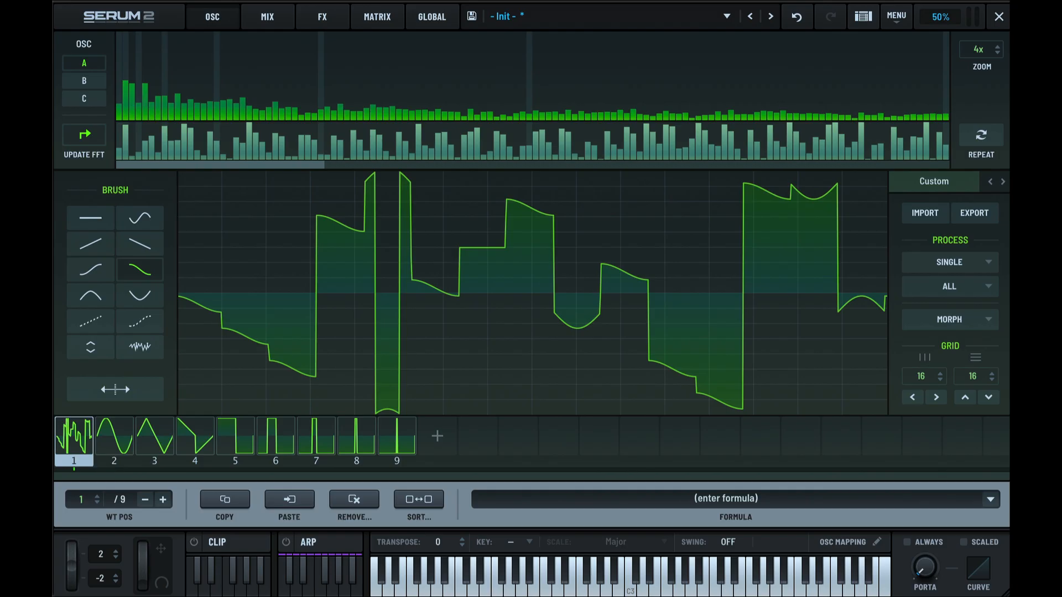
Step: Copy the waveform of frame 1 and paste it over the narrow pulse in frame 9
left_click_drag(81, 498, 126, 534)
left_click(397, 430)
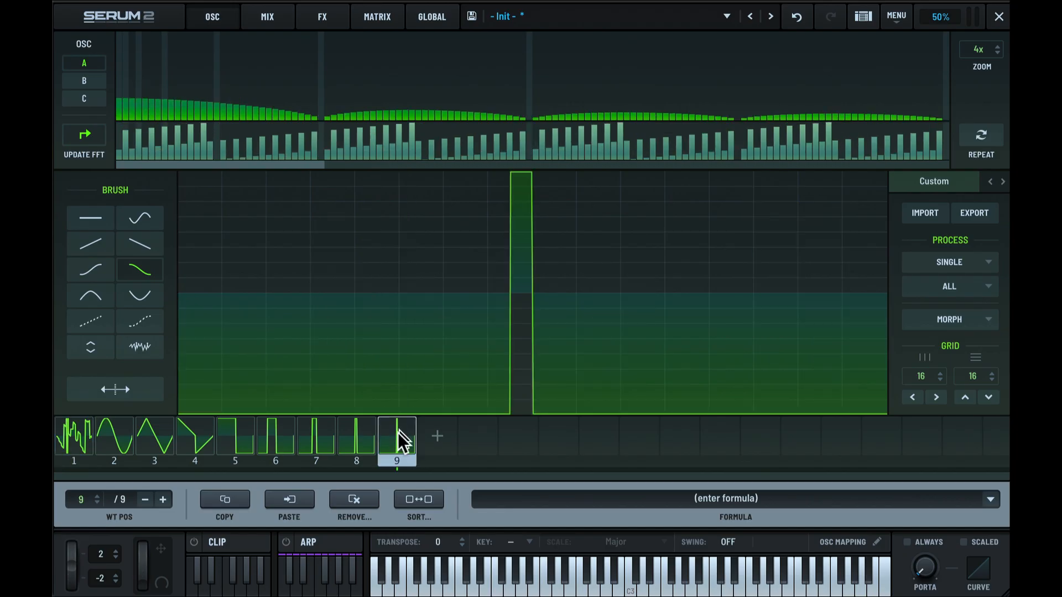
left_click(294, 500)
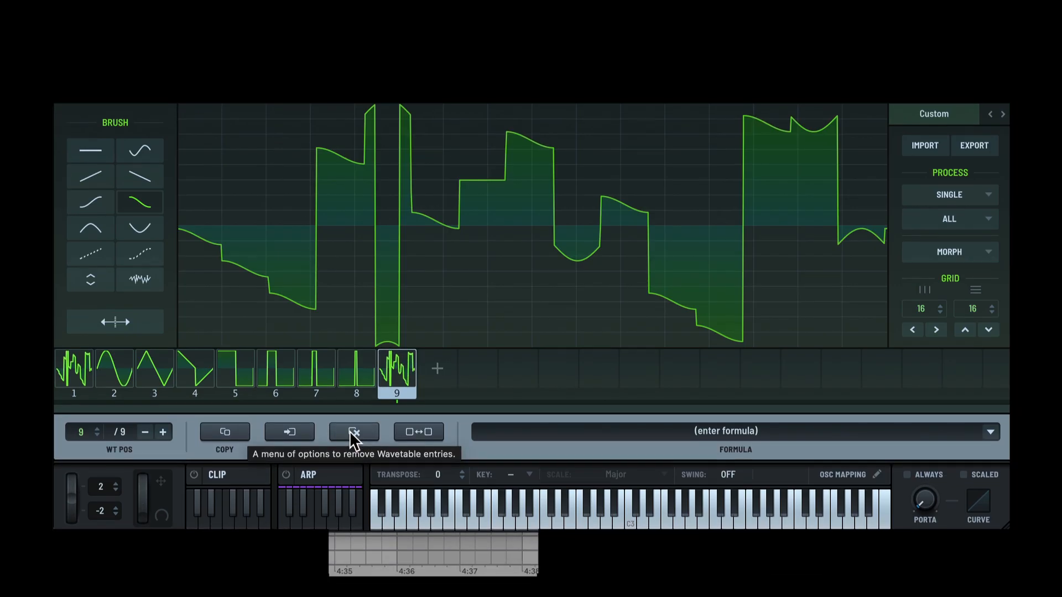
Step: Remove frame 9 with the Current Index option, and undo the removal
left_click(349, 498)
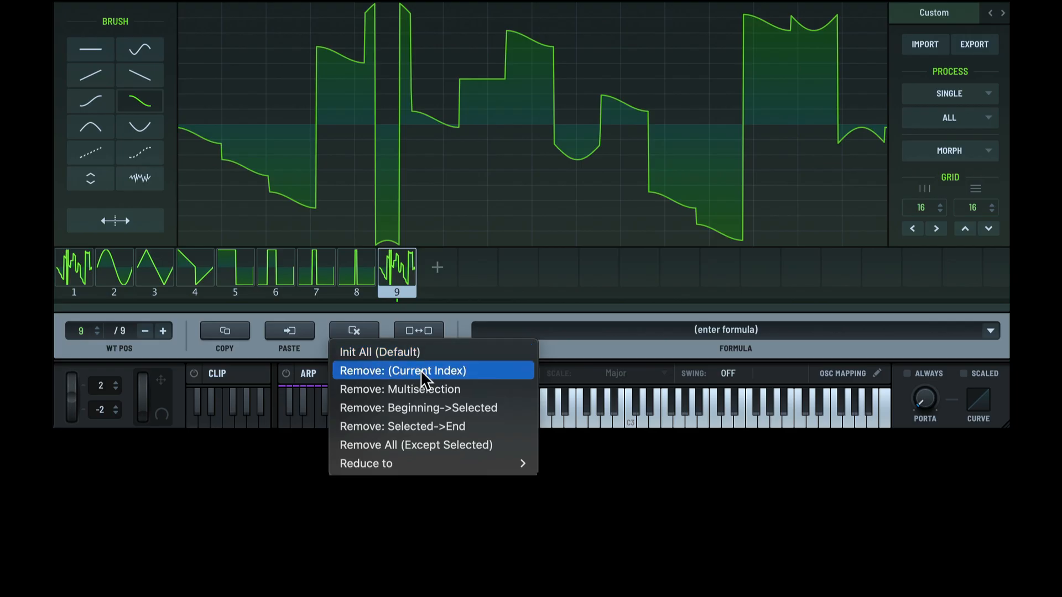
left_click(464, 370)
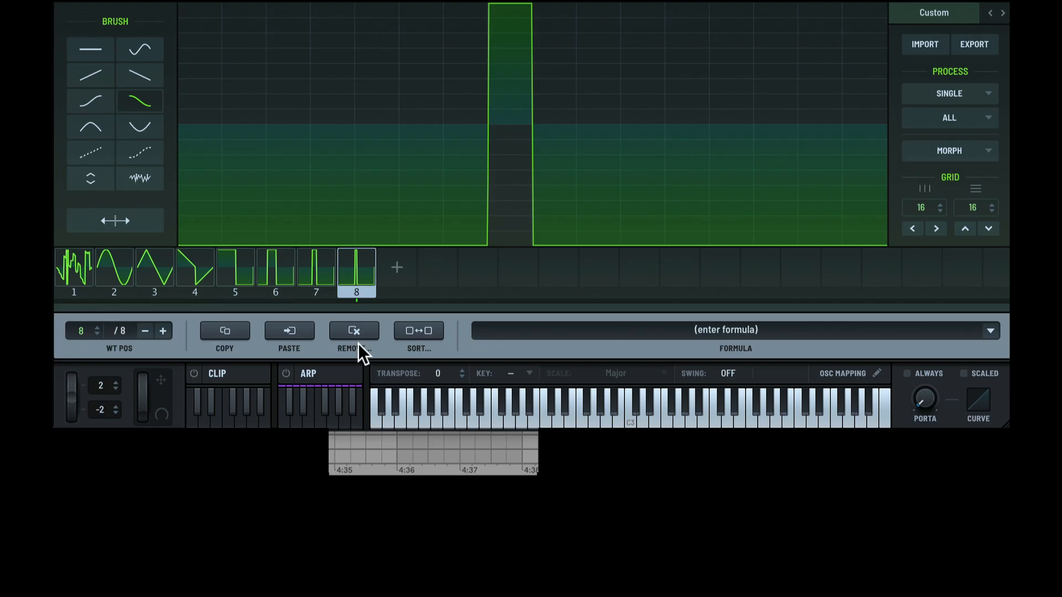
key("ctrl+z")
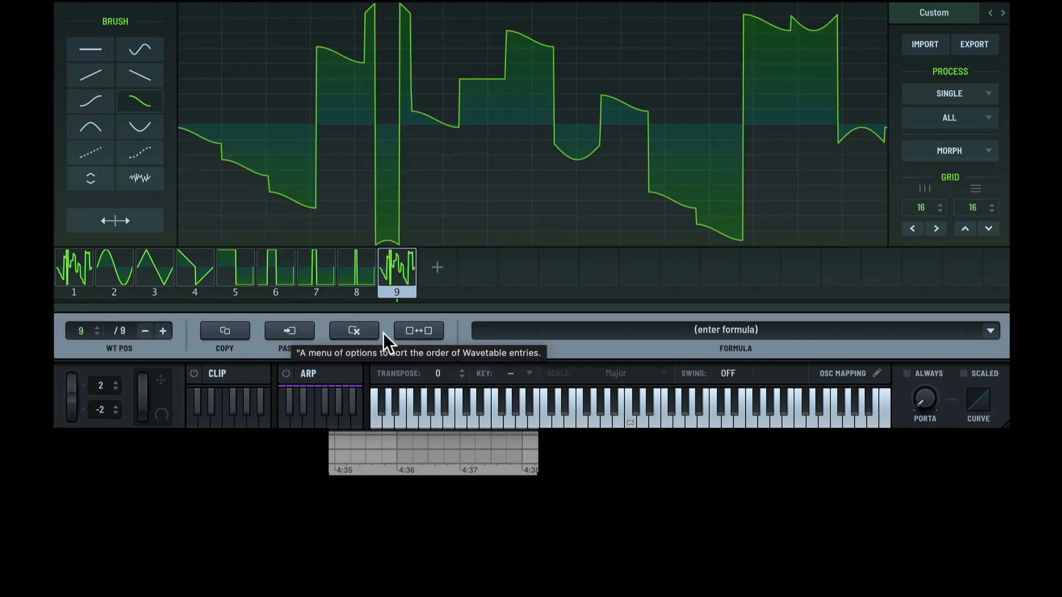
Step: Select frames 5 through 8, remove them with the Multiselection option, and undo the removal
left_click(368, 331)
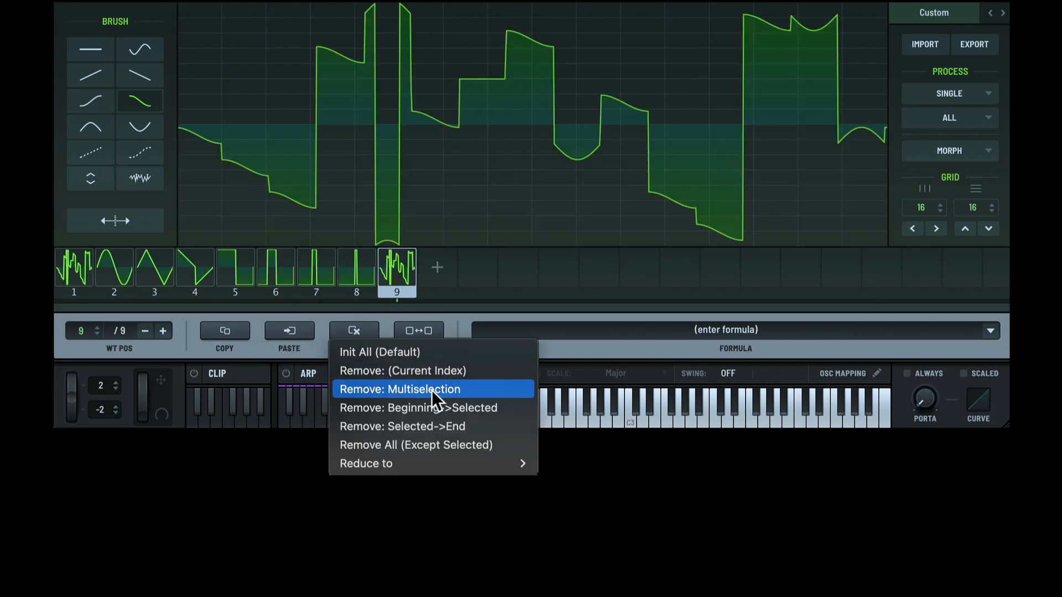
left_click(332, 272)
left_click(240, 271)
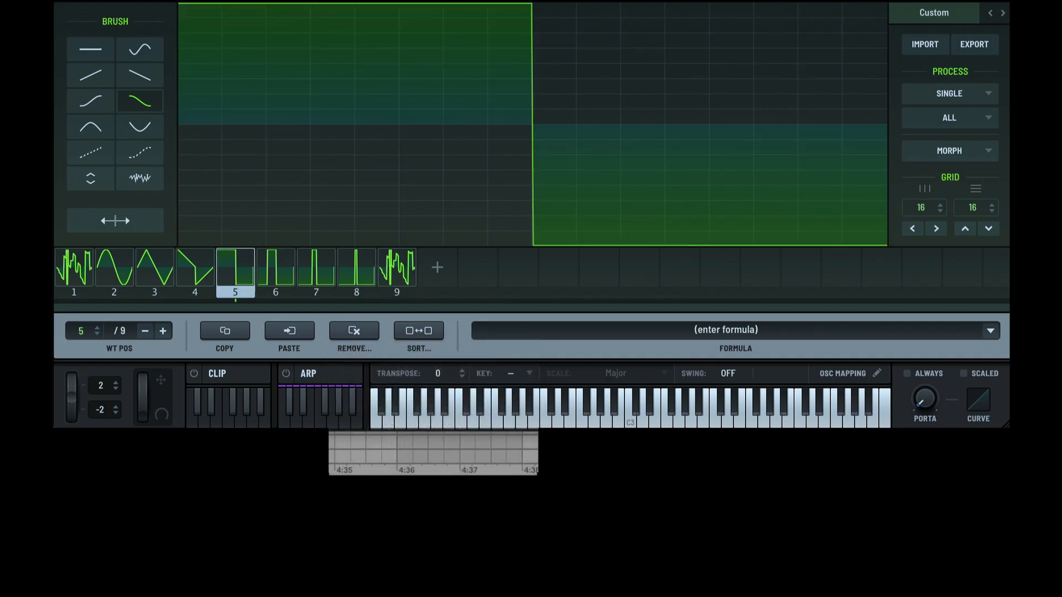
left_click(353, 270, "shift")
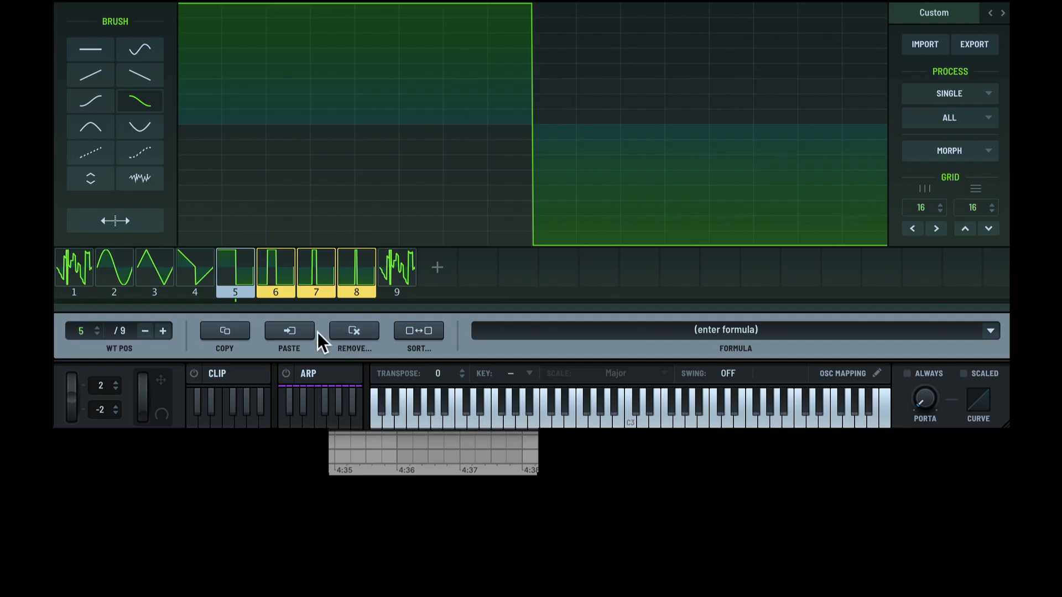
left_click(334, 332)
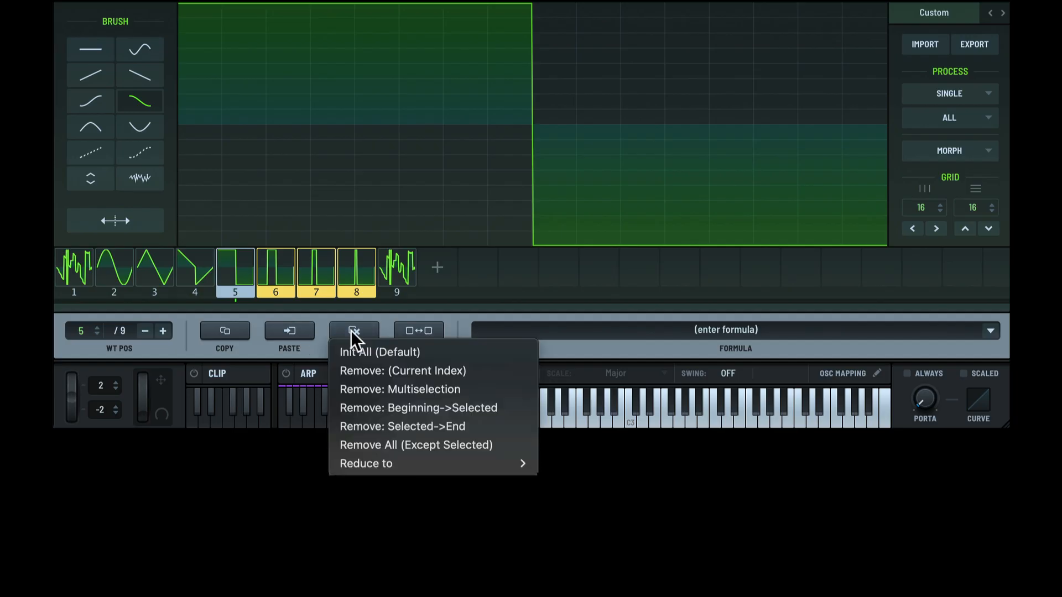
left_click(417, 388)
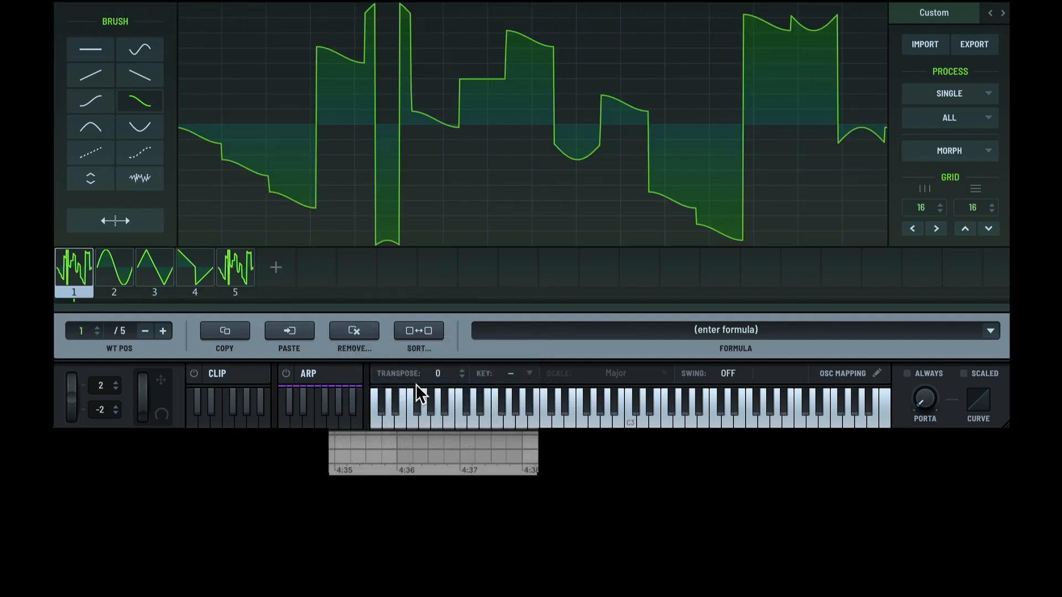
key("ctrl+z")
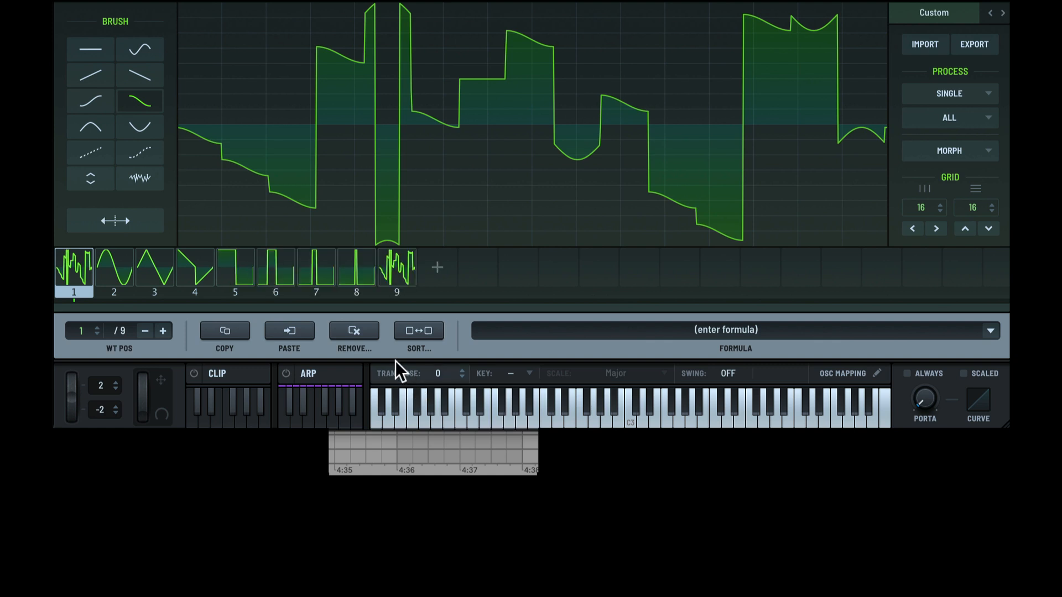
Step: Select frame 5, apply the Beginning->Selected removal, and undo it
left_click(365, 332)
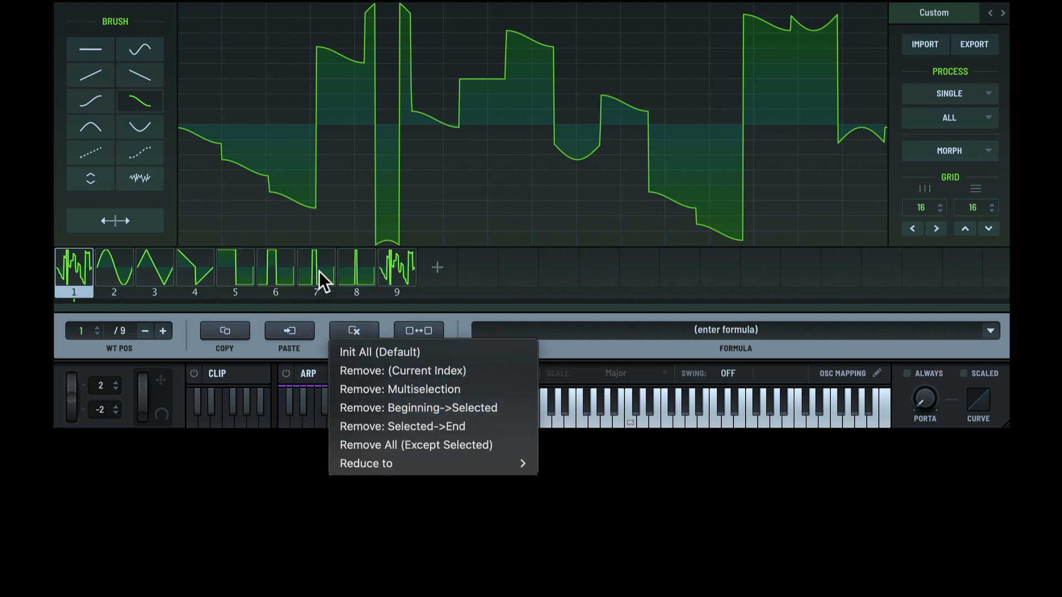
left_click(279, 266)
left_click(236, 266)
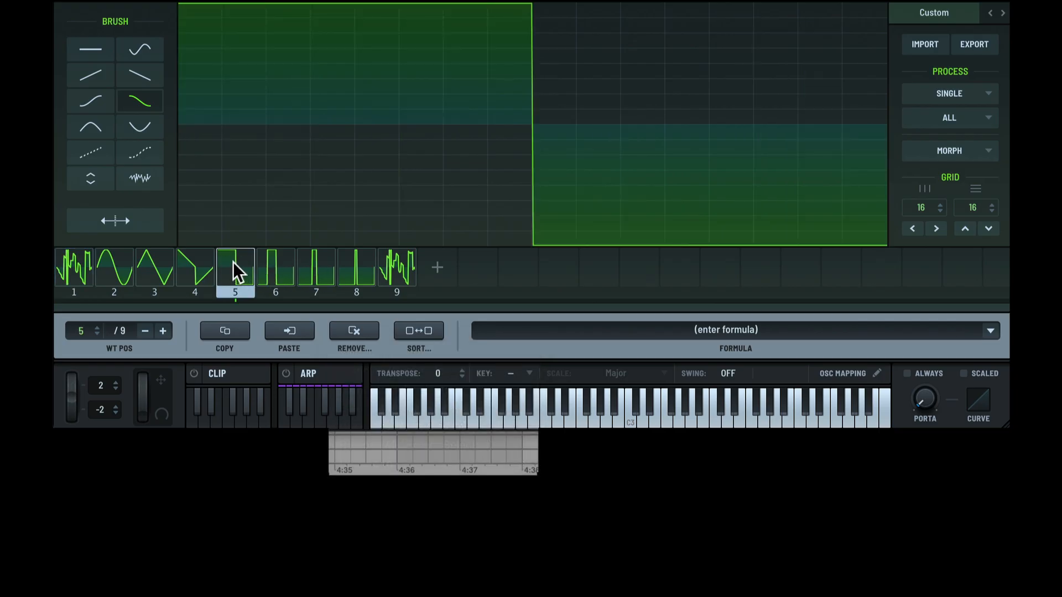
left_click(349, 331)
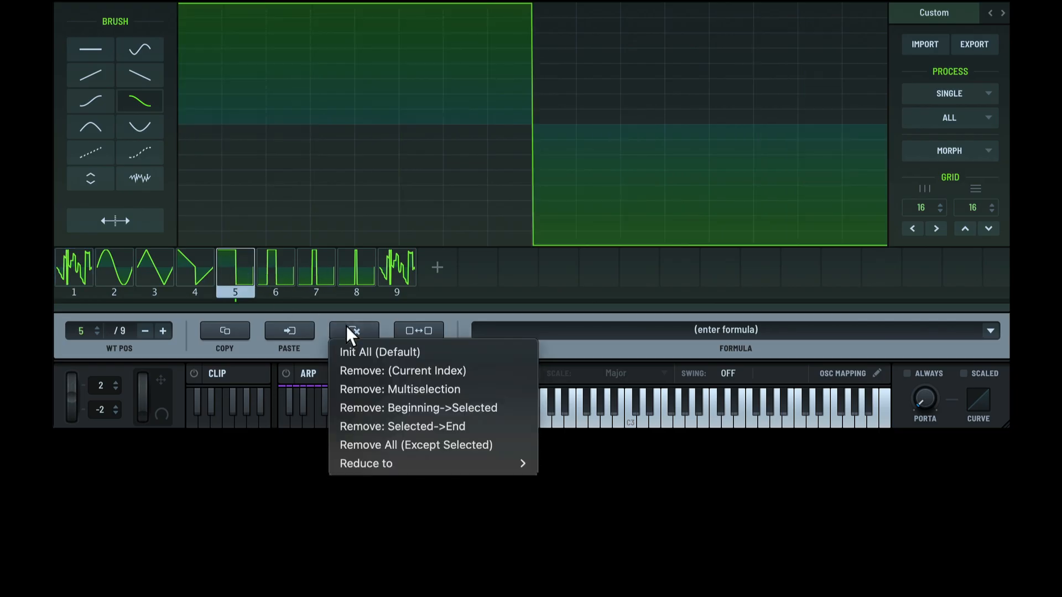
left_click(408, 406)
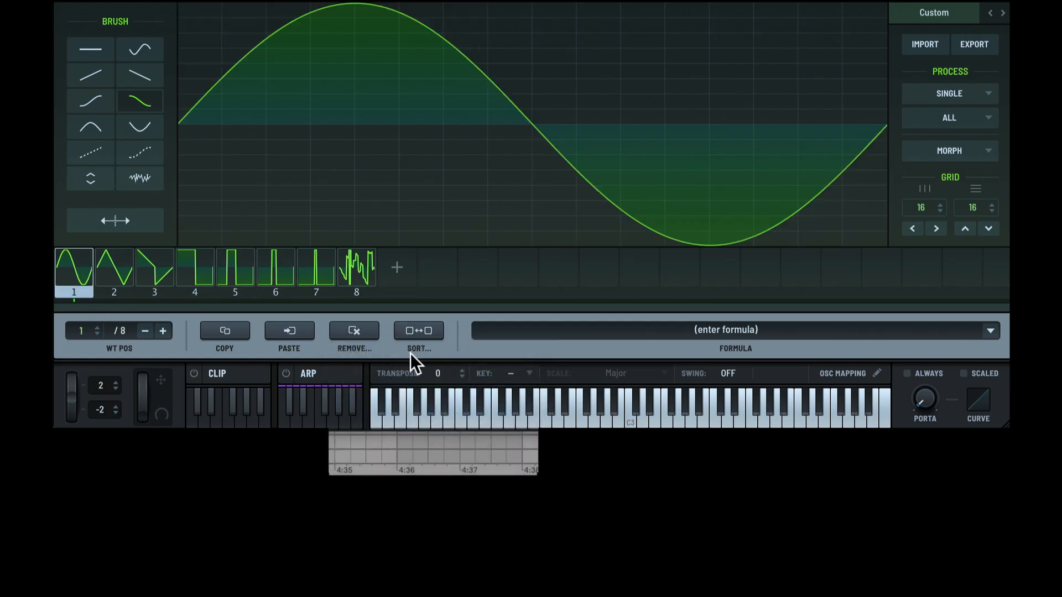
key("super+z")
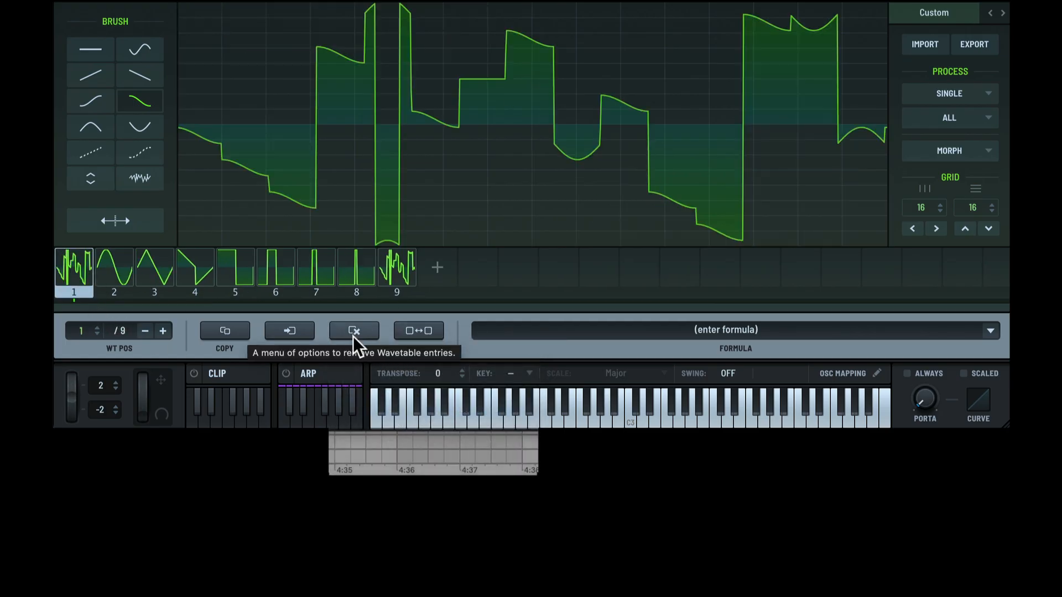
Step: Select frame 6, apply the Selected->End removal, and undo it
left_click(286, 267)
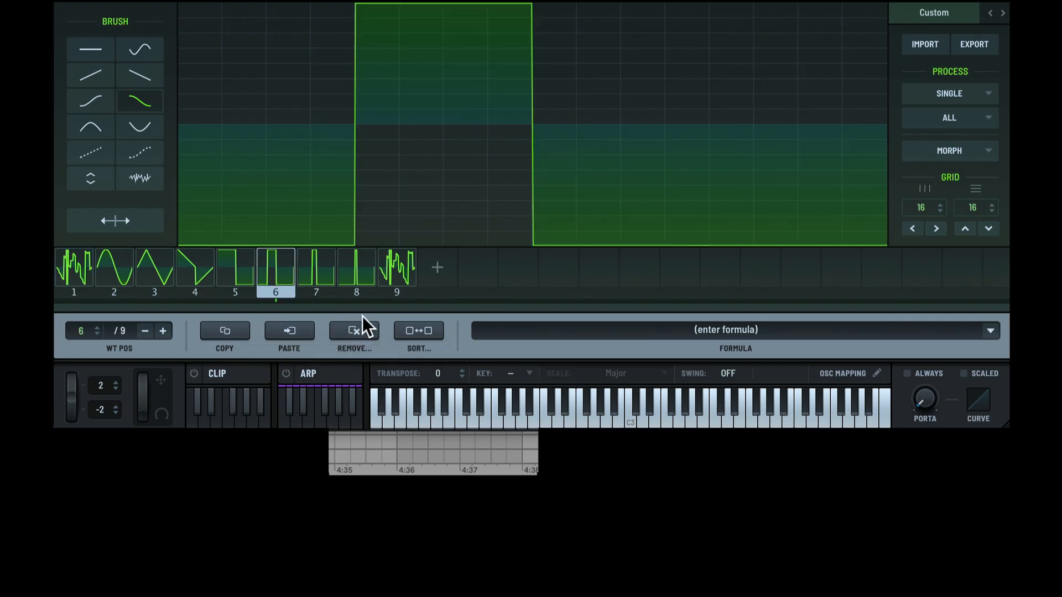
left_click(356, 330)
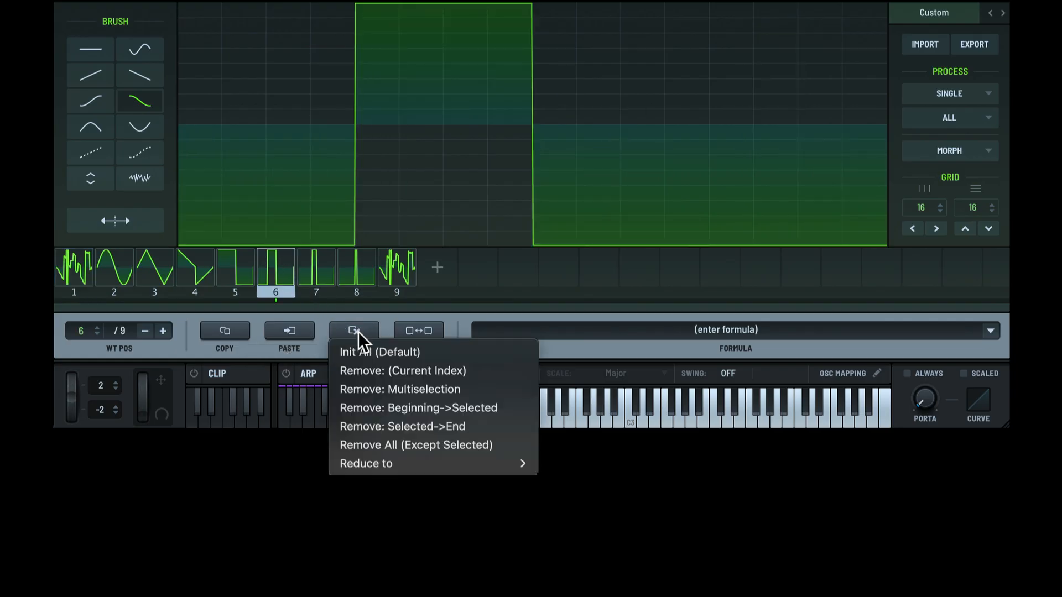
left_click(403, 425)
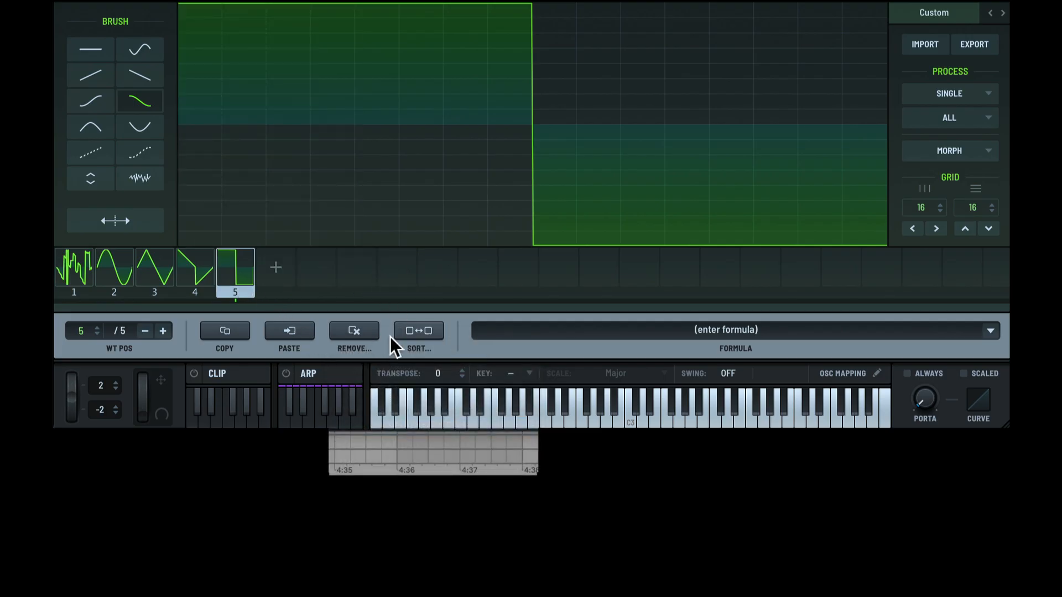
key("ctrl+z")
Step: Remove all frames of the wavetable except the selected frame 9
left_click(358, 326)
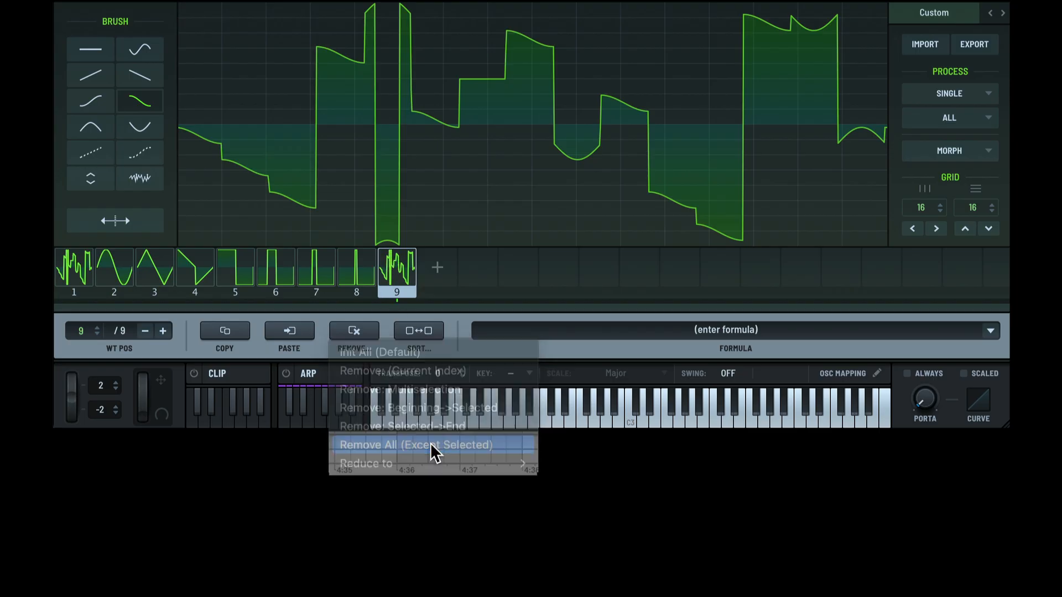
left_click(431, 445)
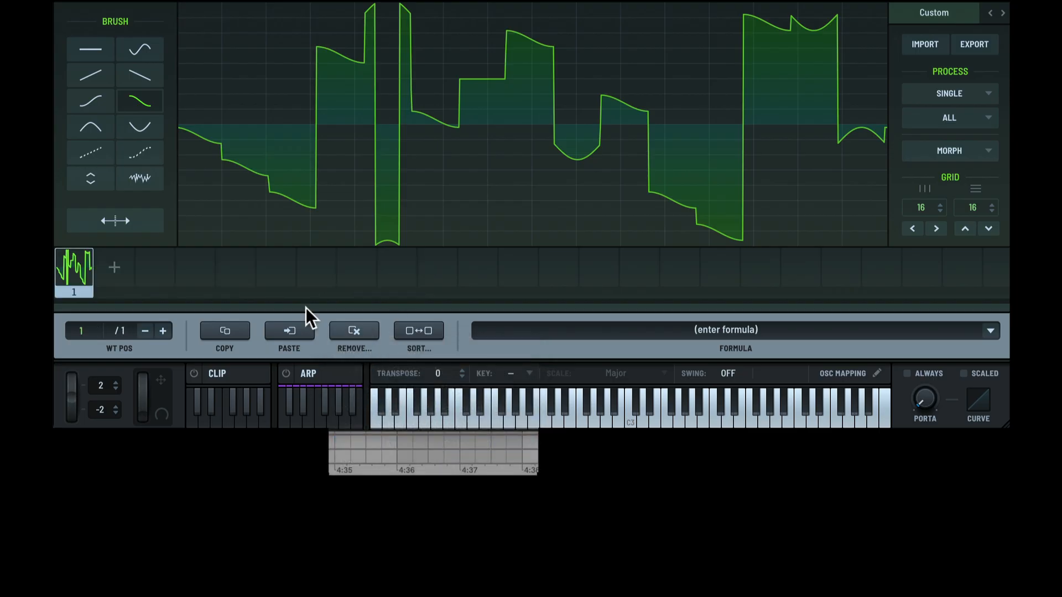
Step: Bring back the removed frames so the wavetable holds all nine again
left_click(273, 337)
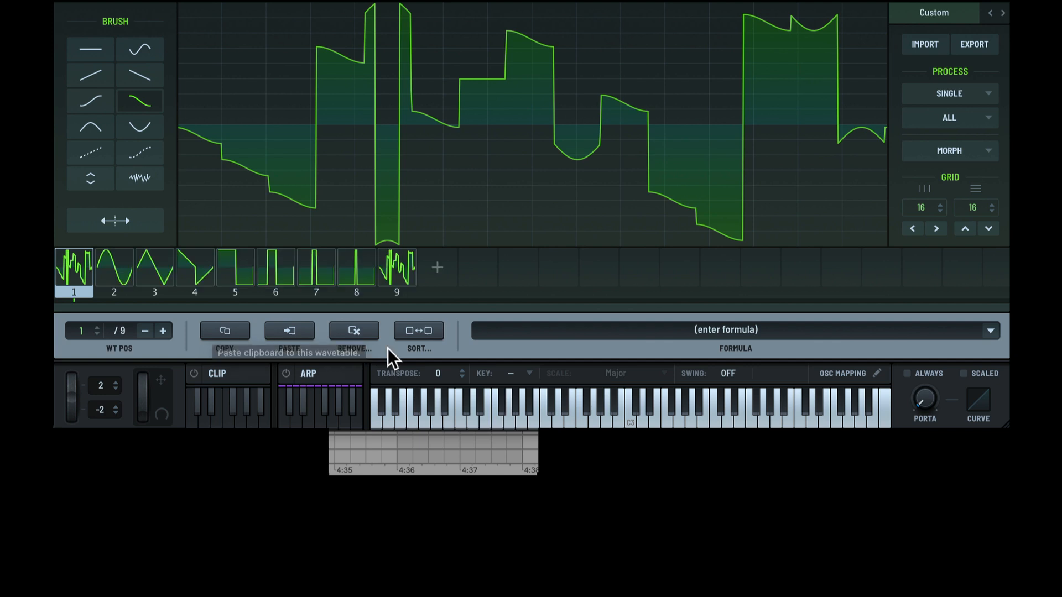
Step: Reduce the wavetable with the 128 (Keep 1/2) option and undo the reduction
left_click(358, 333)
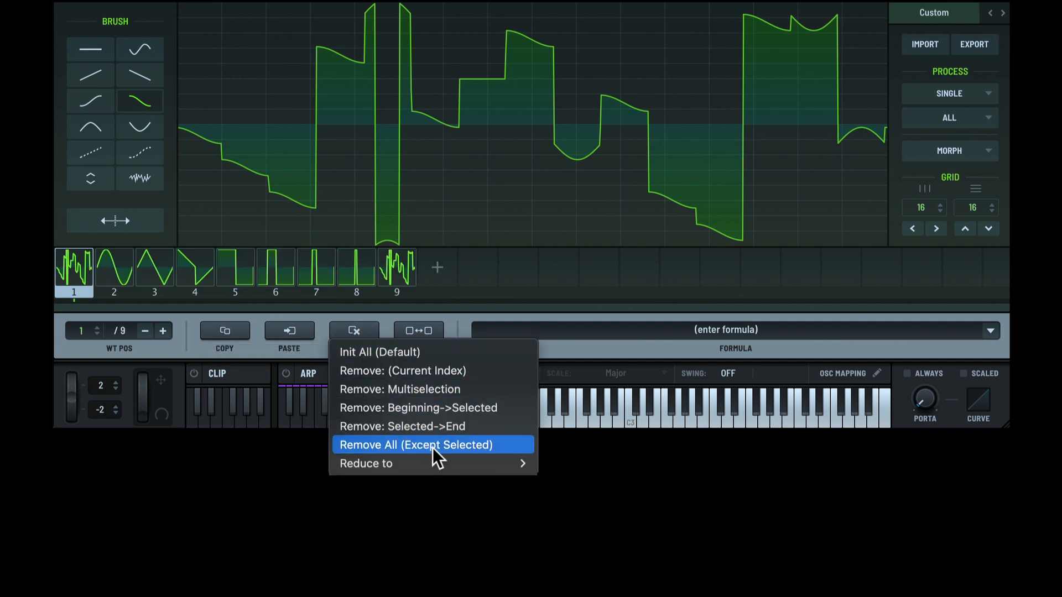
mouse_move(444, 462)
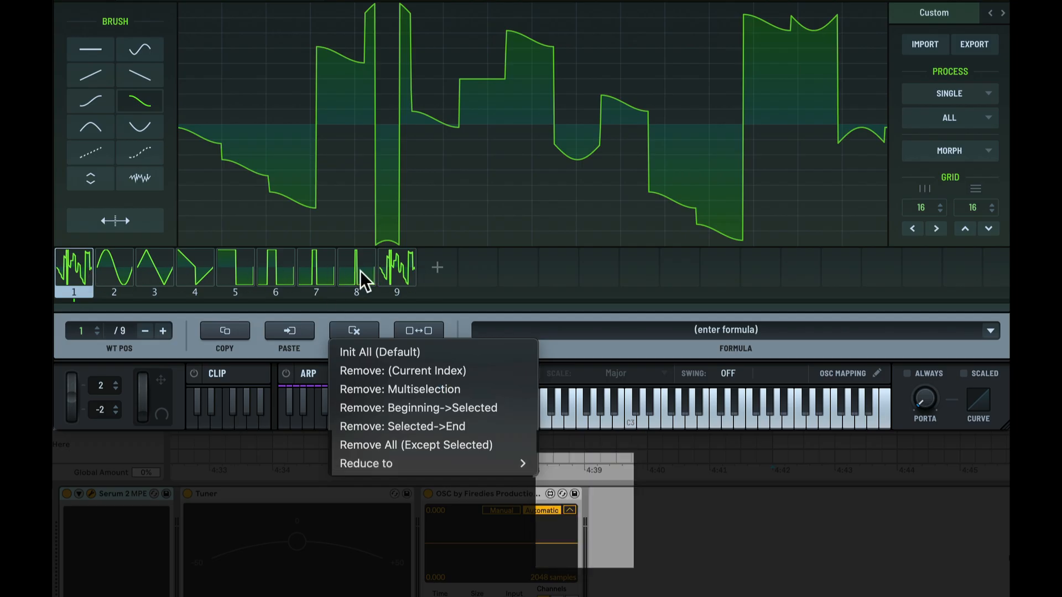
mouse_move(513, 464)
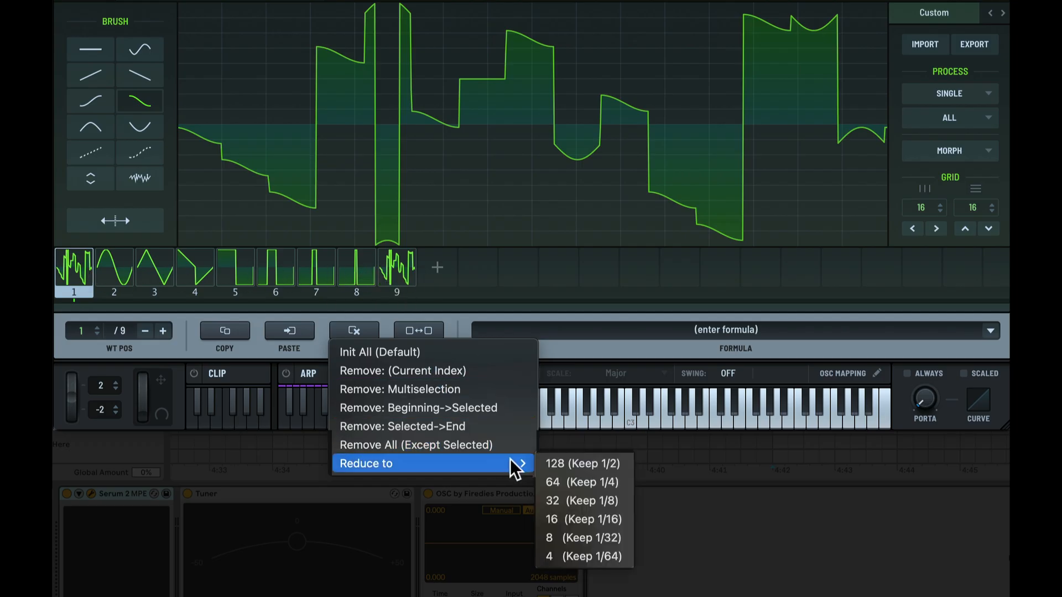
left_click(614, 466)
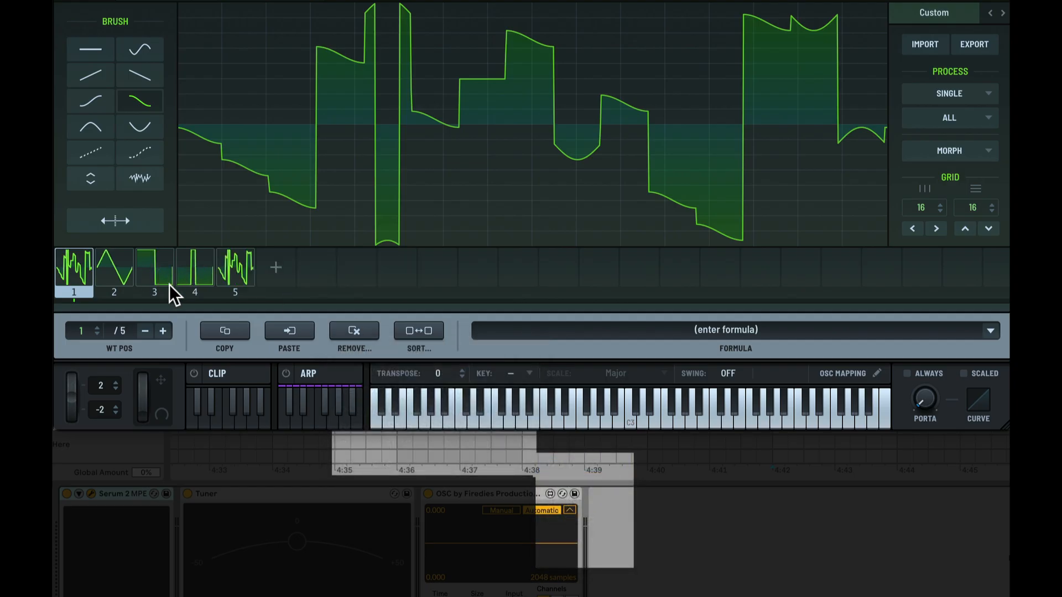
key("ctrl+z")
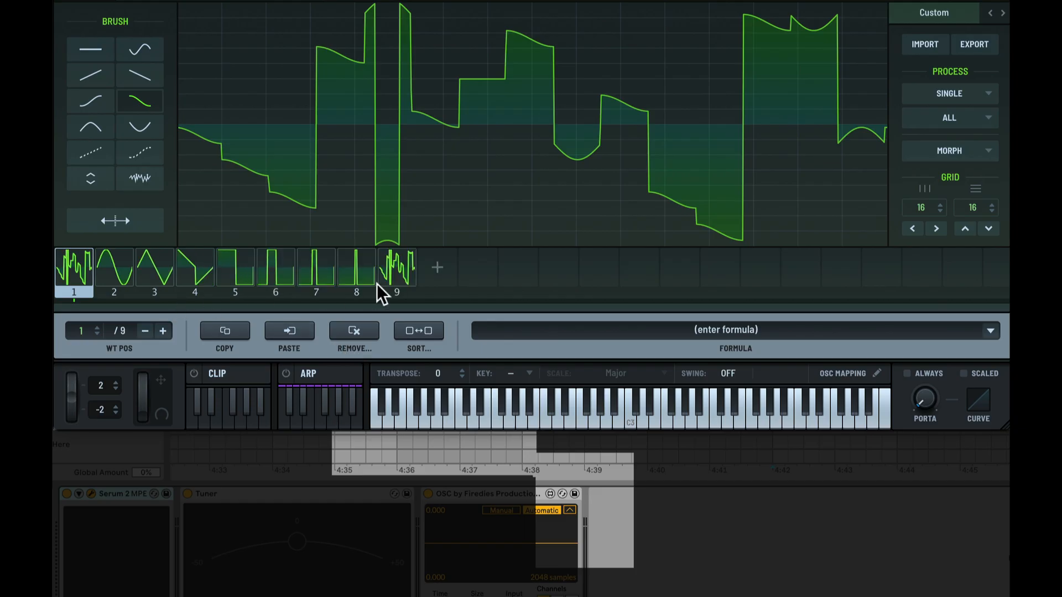
Step: Reduce the wavetable with the 4 (Keep 1/64) option and undo the reduction
left_click(420, 332)
left_click(348, 331)
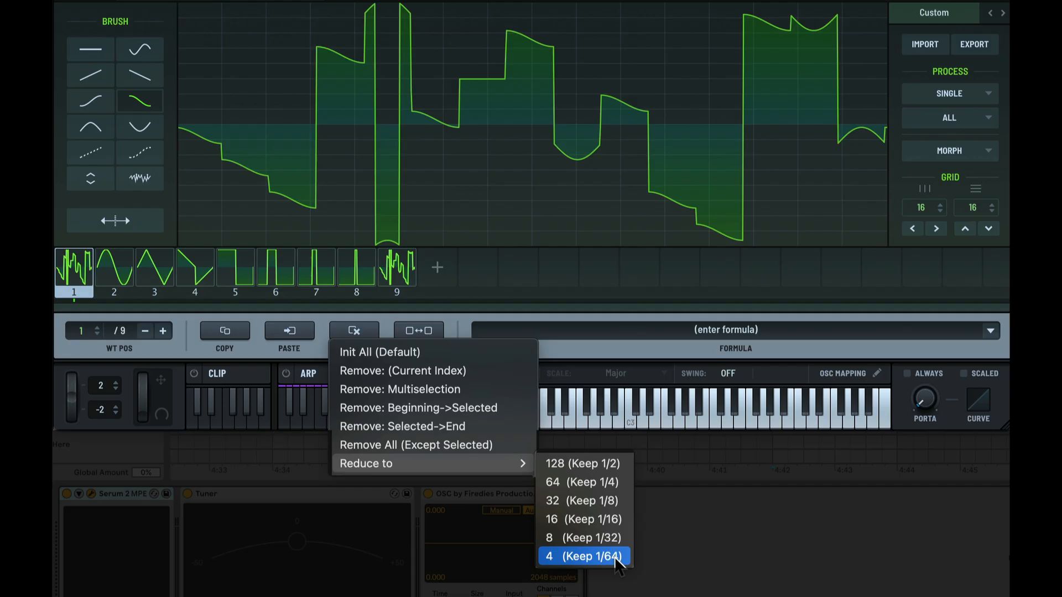
left_click(616, 558)
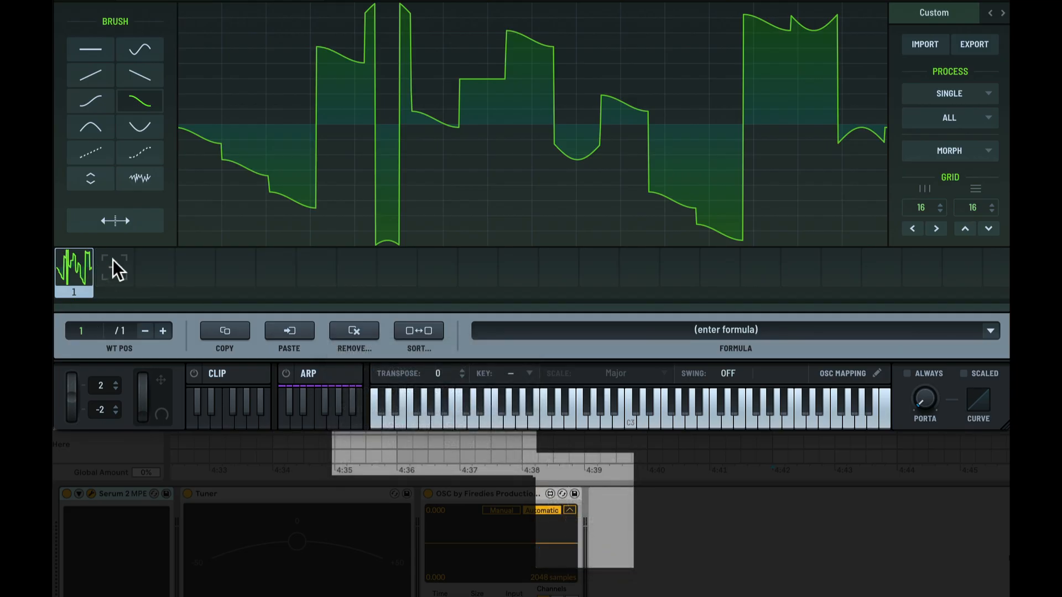
key("ctrl+z")
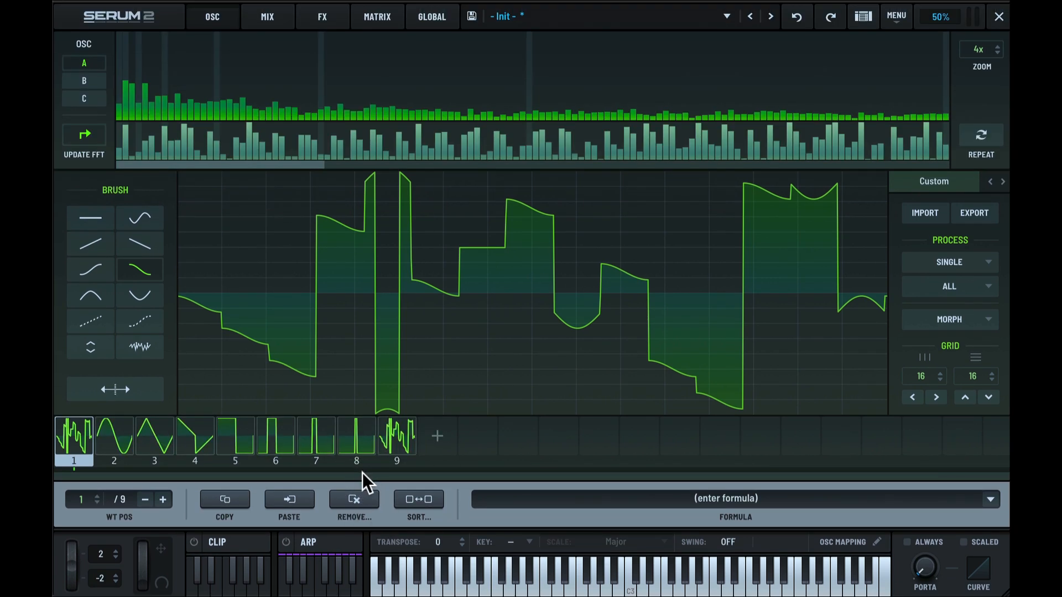
Step: Randomize the frame order twice and reverse the entire table order
left_click(361, 496)
left_click(360, 494)
left_click(412, 496)
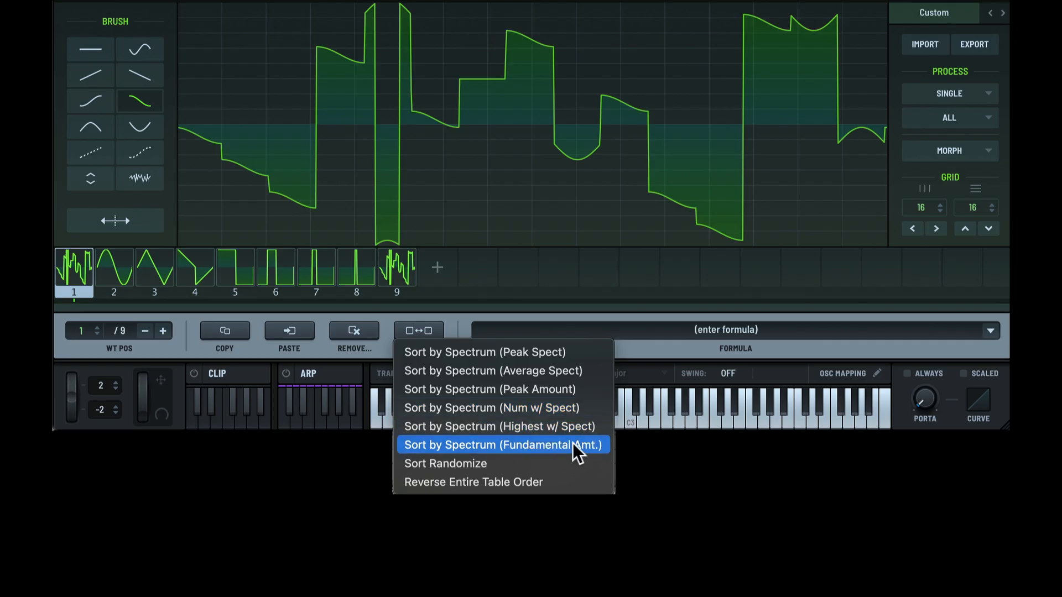
left_click(474, 462)
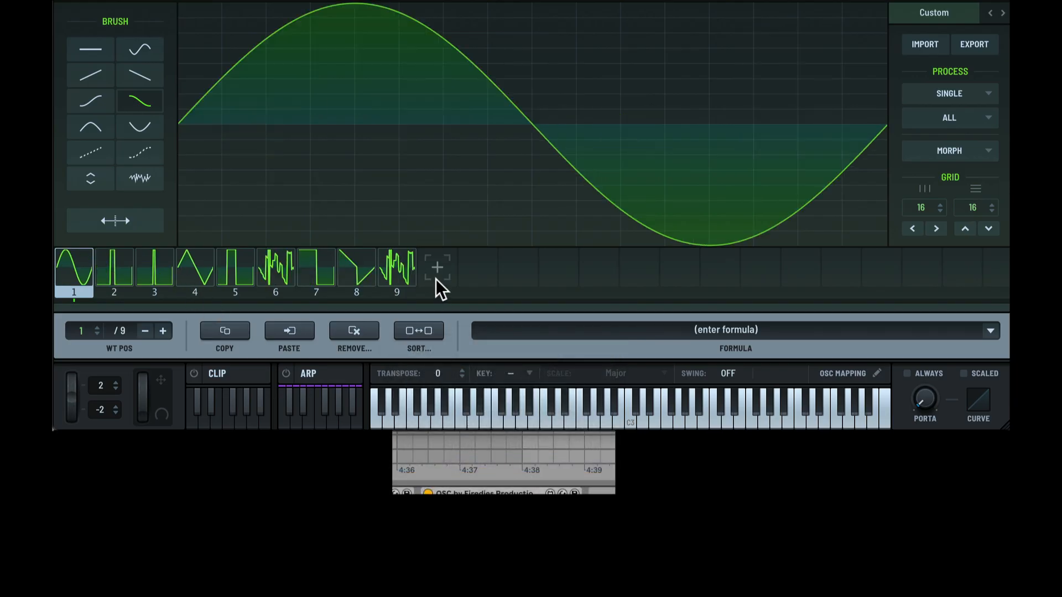
left_click(416, 332)
left_click(475, 464)
left_click(420, 332)
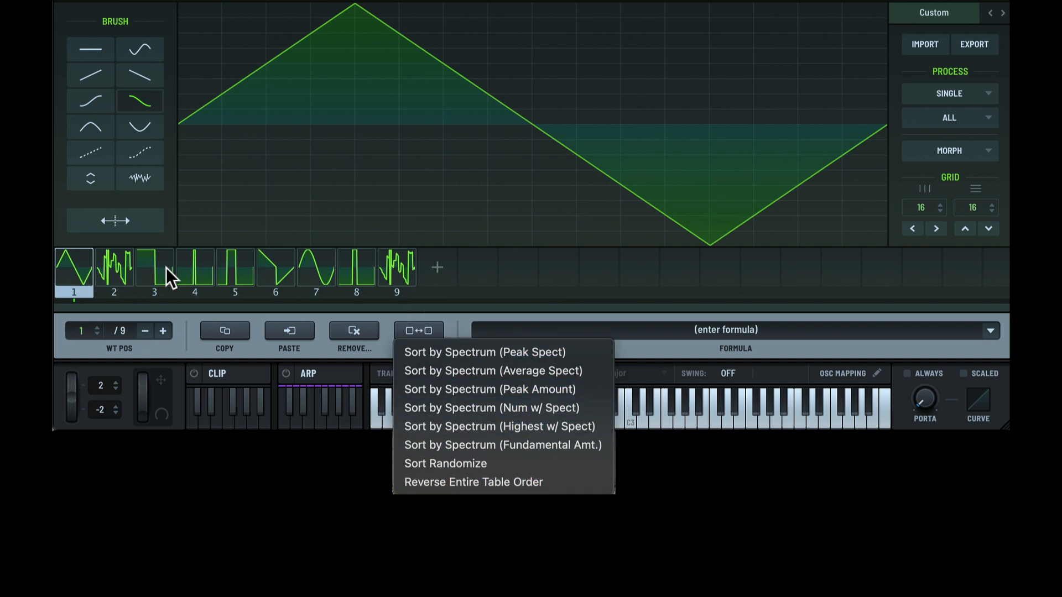
left_click(521, 485)
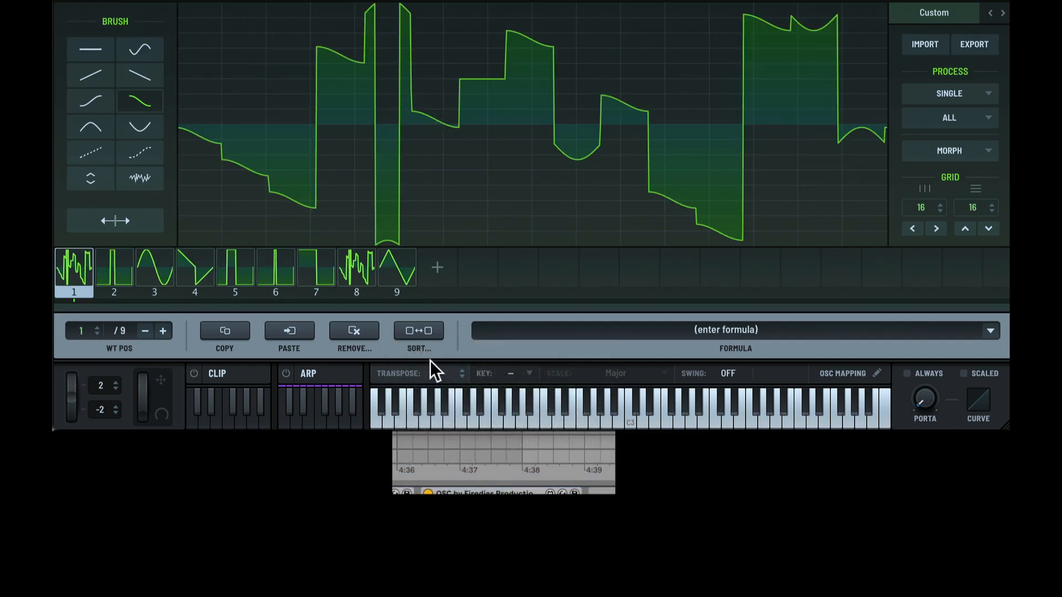
Step: Sort the frames by Spectrum (Highest w/ Spect) and scan from frame 1 to frame 8 and back
left_click(416, 332)
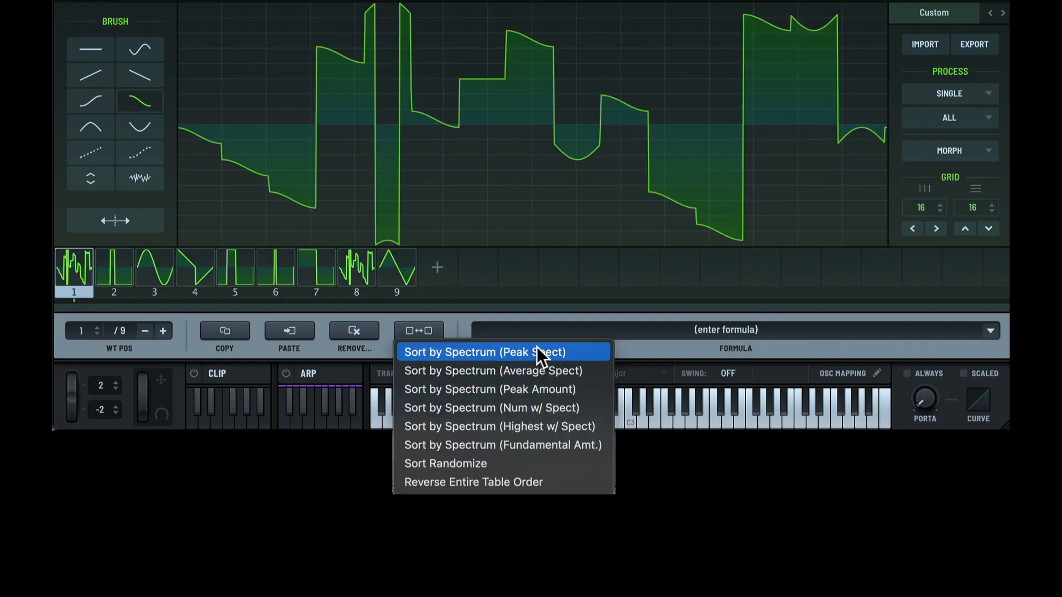
left_click(555, 425)
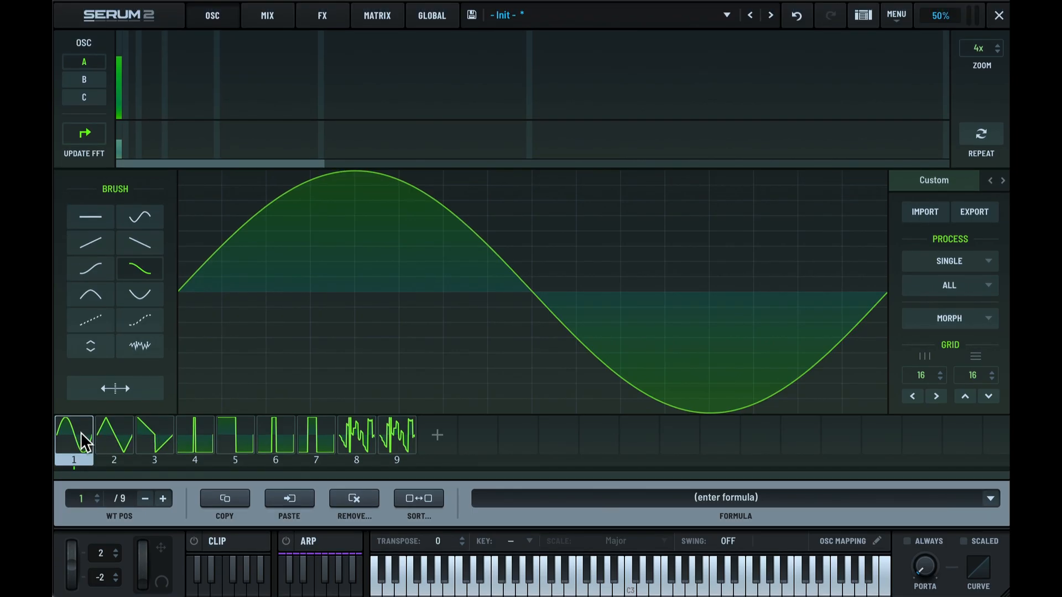
left_click_drag(82, 433, 359, 436)
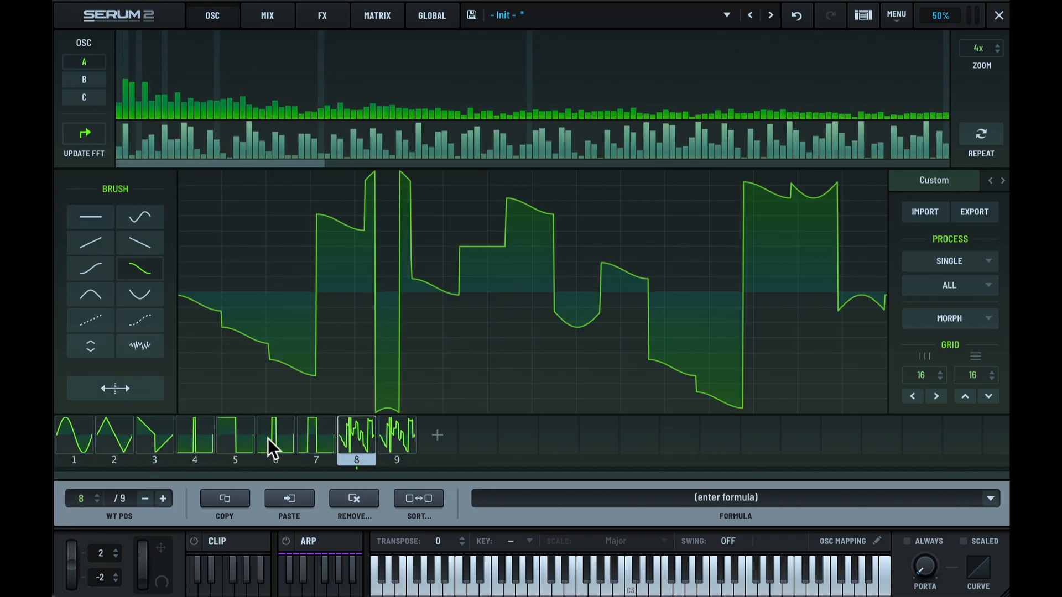
left_click_drag(268, 438, 80, 440)
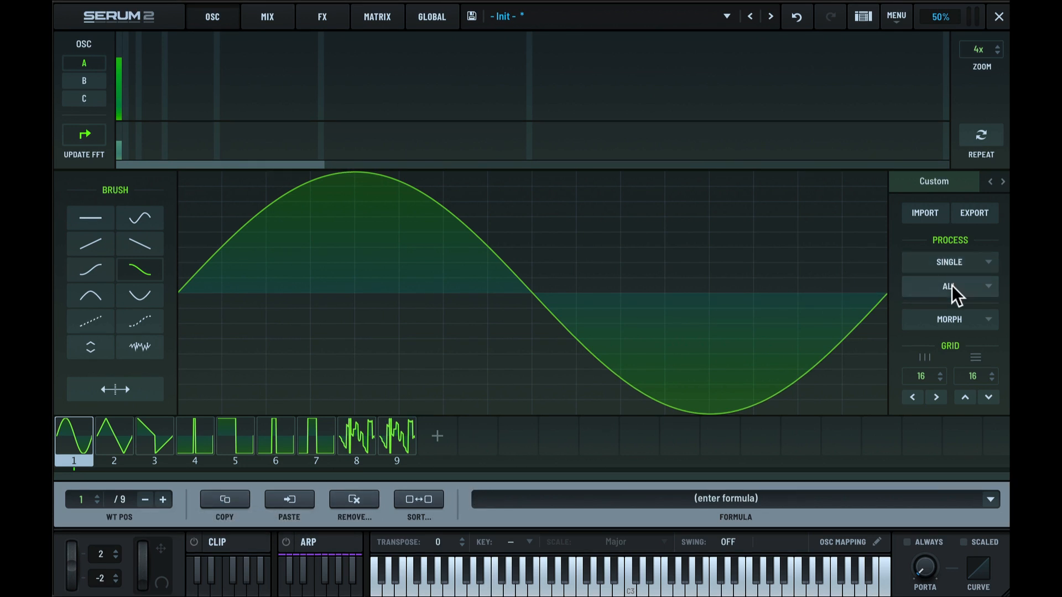
Step: Step through frames 4, 5 and 6 to frame 8 and examine the Single and All process options
left_click(946, 261)
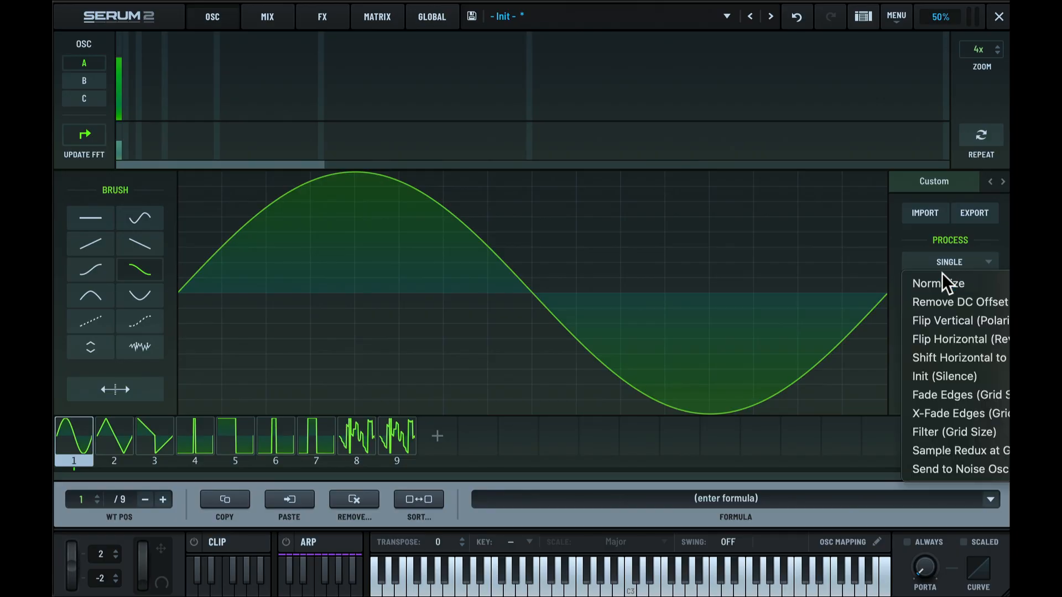
left_click(929, 257)
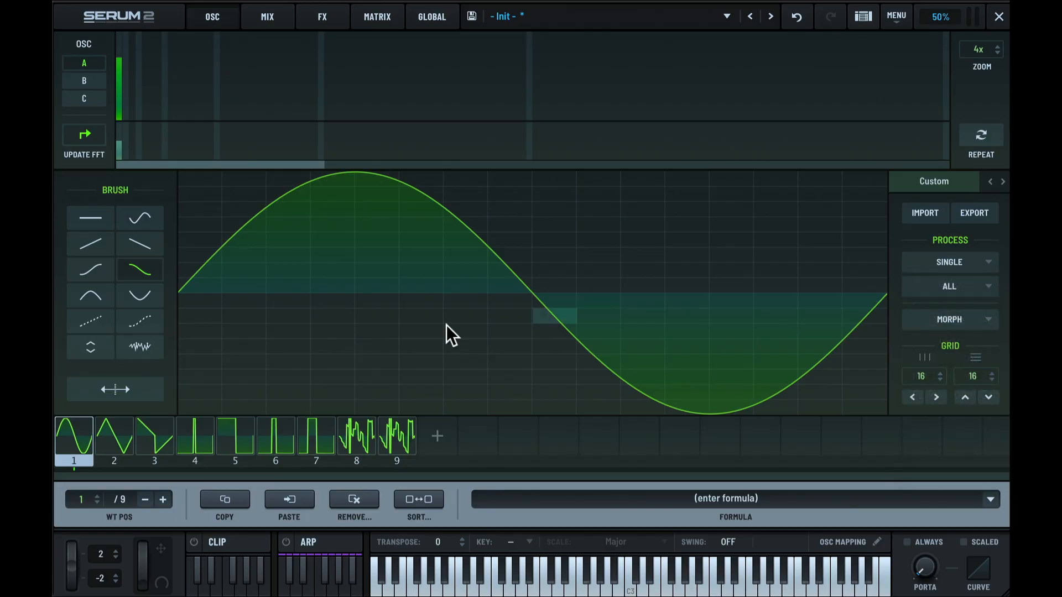
left_click(195, 444)
left_click(238, 435)
left_click(276, 434)
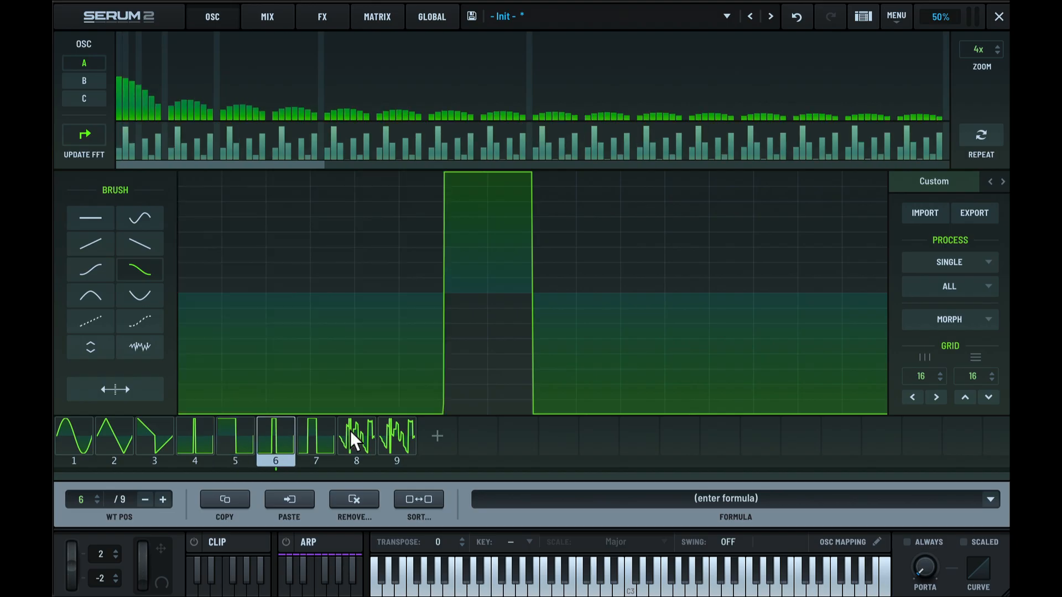
left_click(356, 435)
left_click(949, 287)
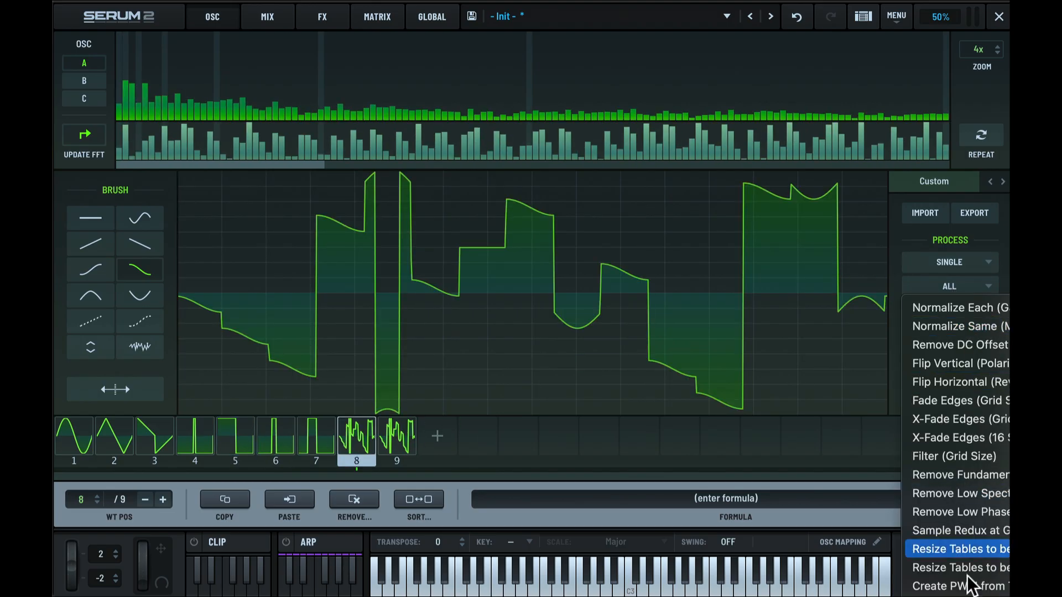
left_click(933, 279)
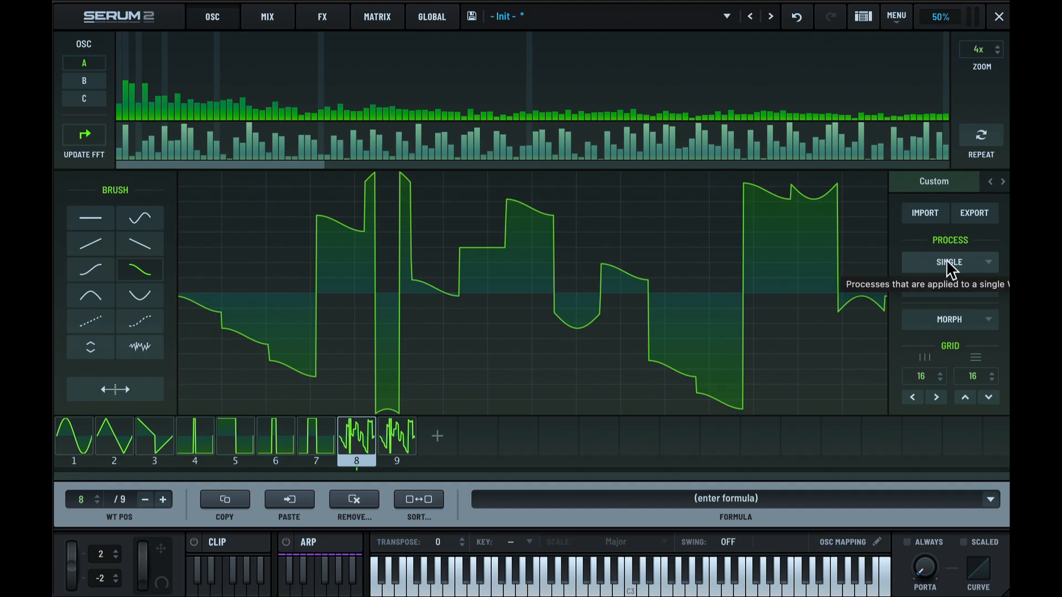
left_click(947, 261)
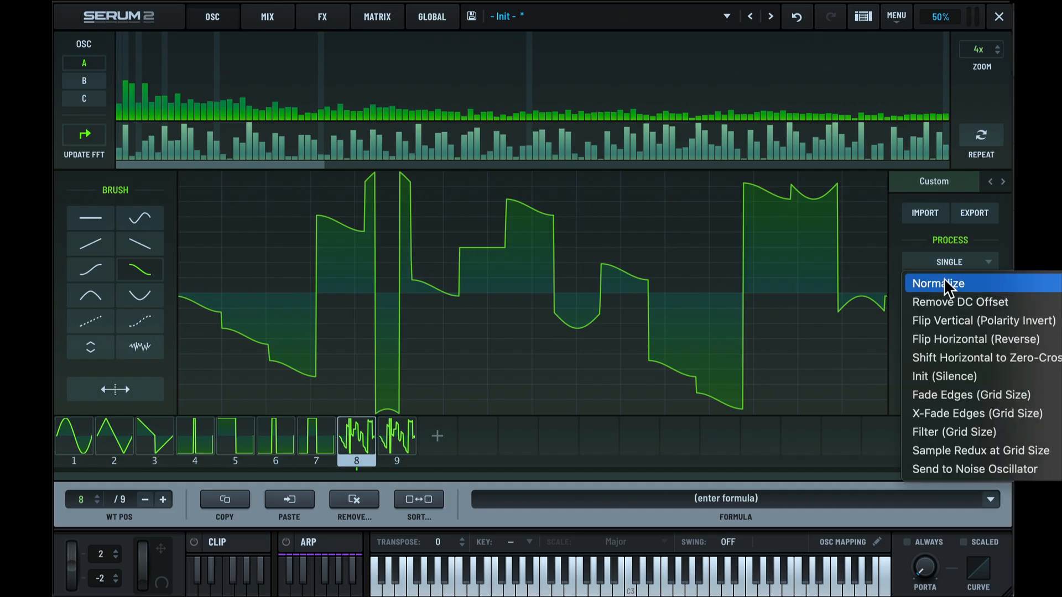
left_click(361, 248)
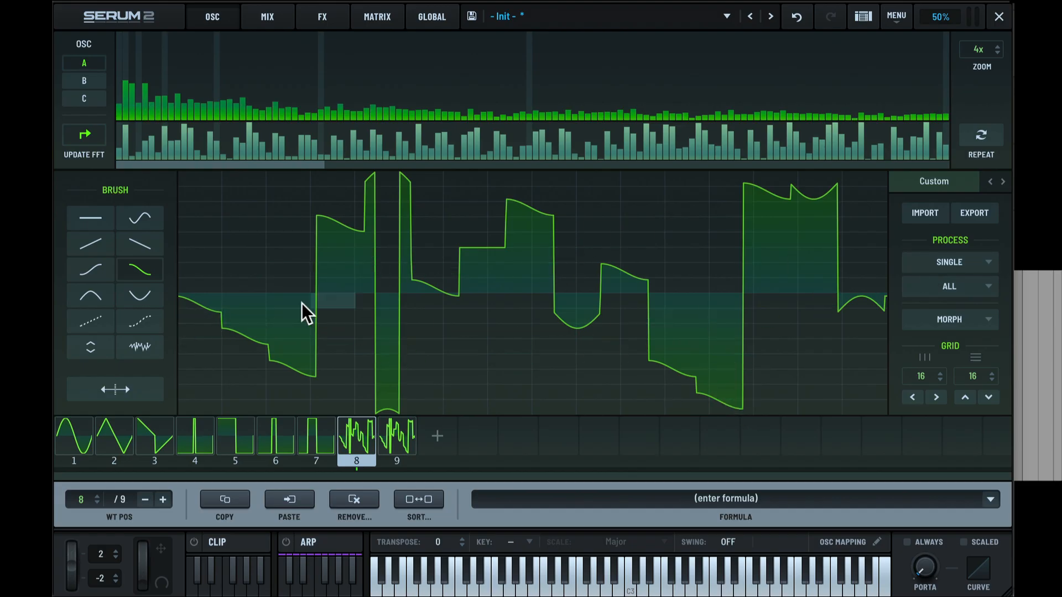
Step: Use the vertical shift brush on frame 8 to lower its highest peaks and raise its deepest troughs
left_click(91, 348)
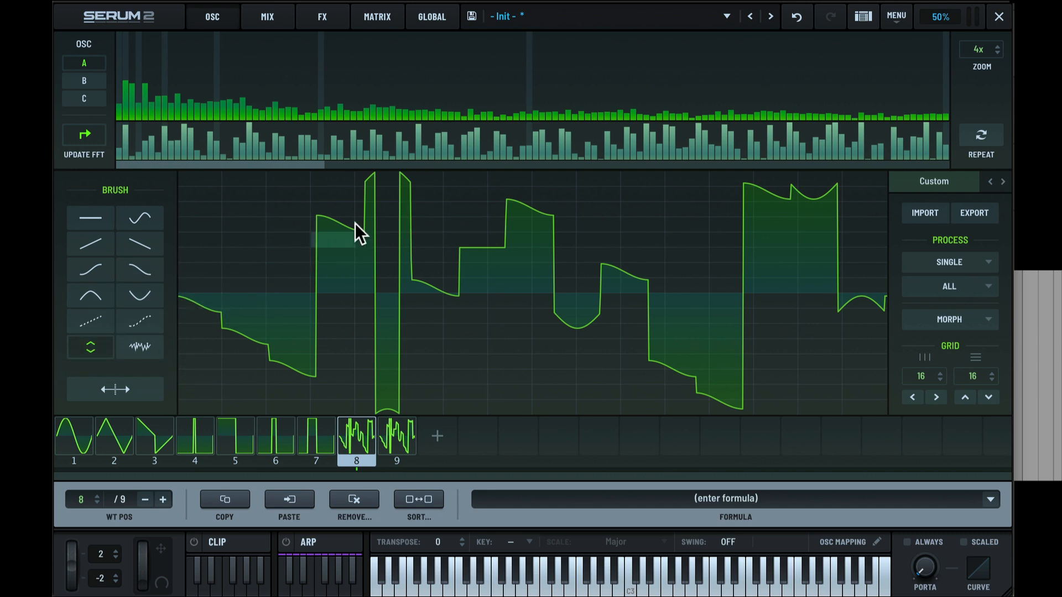
left_click_drag(369, 178, 363, 243)
left_click_drag(391, 415, 388, 382)
mouse_move(408, 176)
left_mouse_down()
mouse_move(399, 215)
mouse_move(402, 206)
left_mouse_up()
mouse_move(735, 211)
left_mouse_down()
mouse_move(756, 216)
mouse_move(749, 194)
mouse_move(746, 210)
left_mouse_up()
left_click_drag(818, 196, 813, 230)
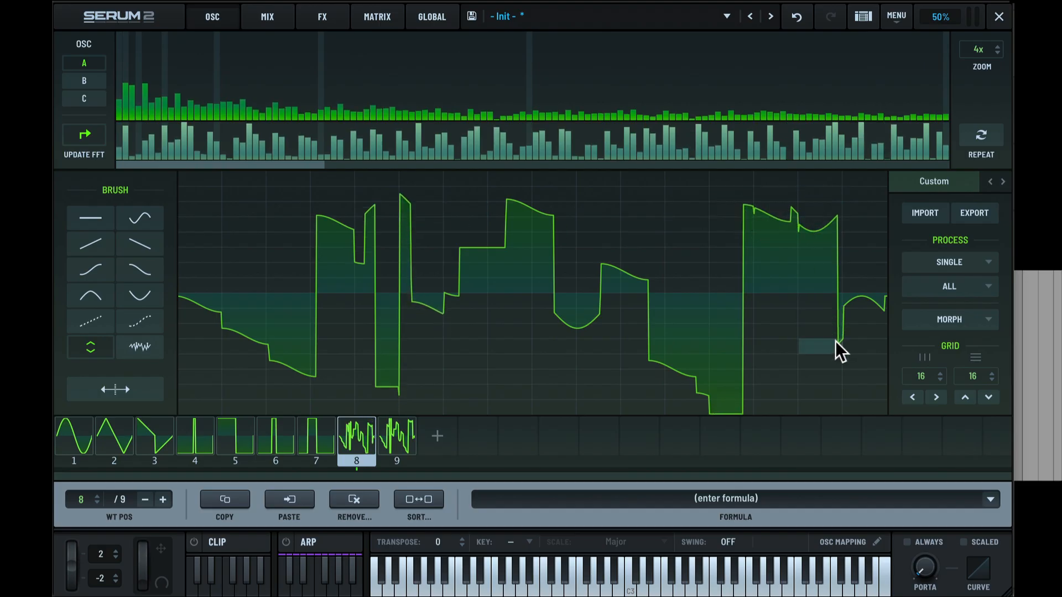
mouse_move(726, 398)
left_mouse_down()
mouse_move(715, 363)
mouse_move(714, 372)
left_mouse_up()
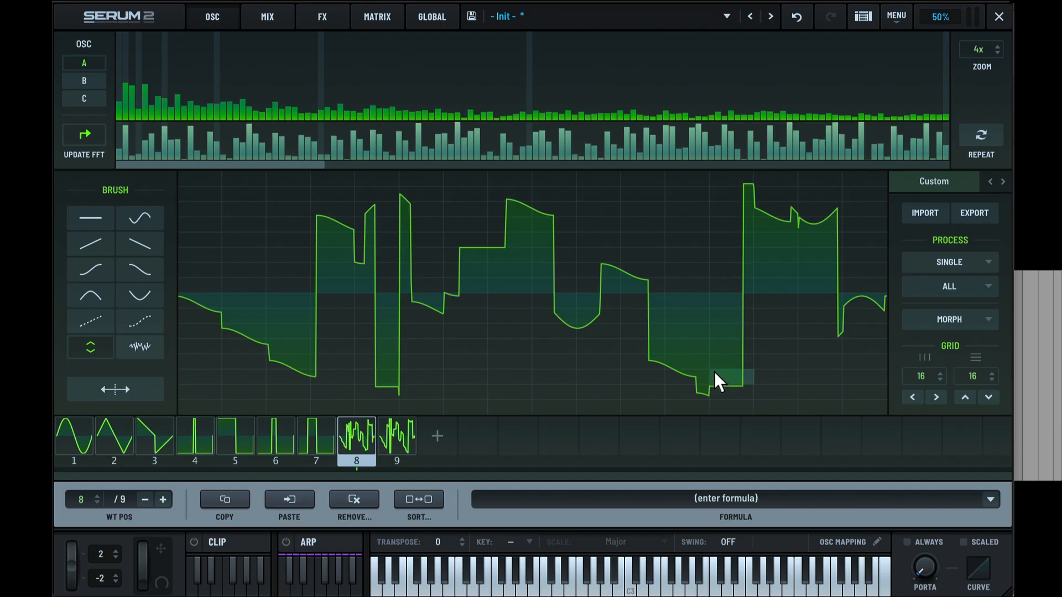
left_click_drag(746, 204, 745, 210)
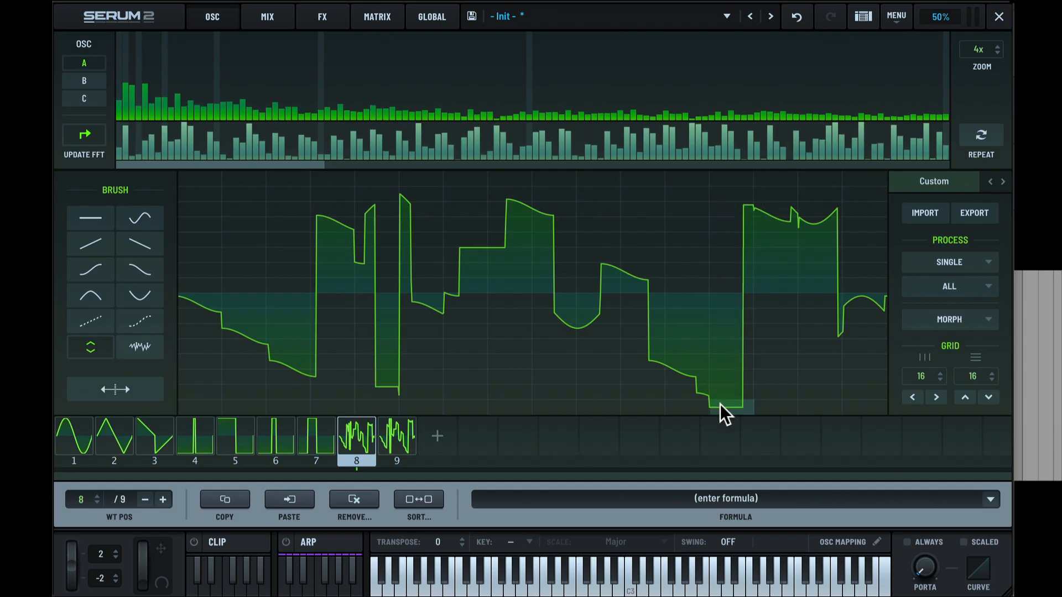
left_click_drag(719, 403, 721, 385)
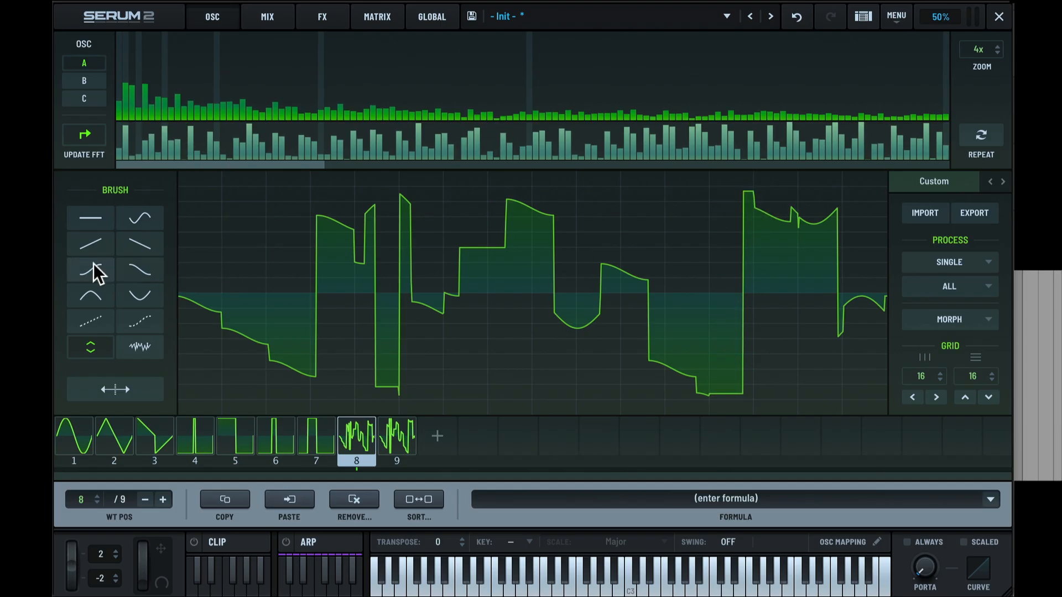
Step: Paint flat segments with the flat line brush across several parts of frame 8's waveform
left_click(90, 222)
left_click_drag(711, 249, 747, 247)
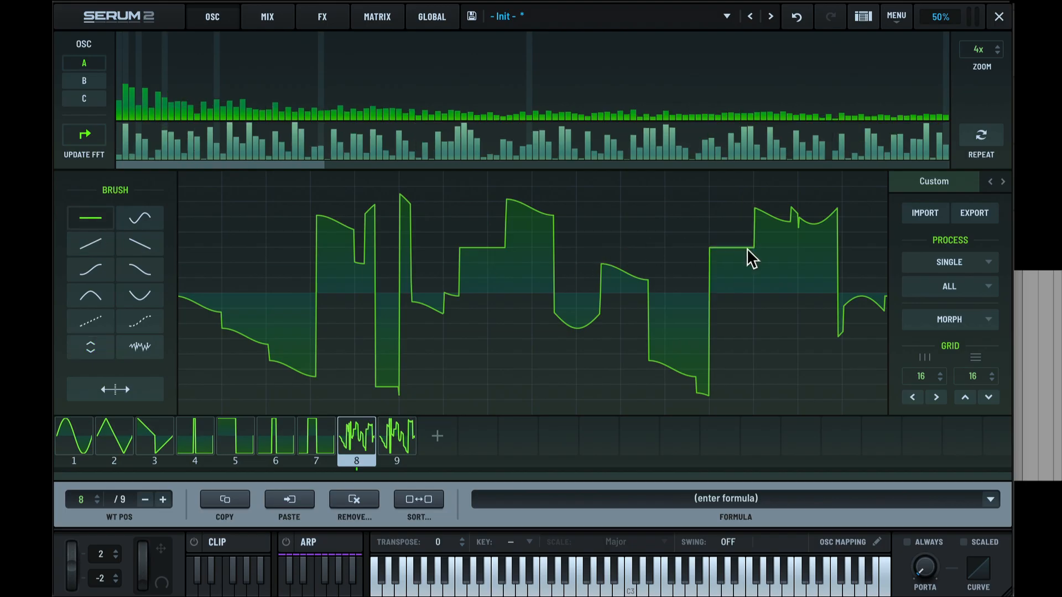
left_click_drag(705, 368, 649, 362)
left_click_drag(429, 373, 345, 370)
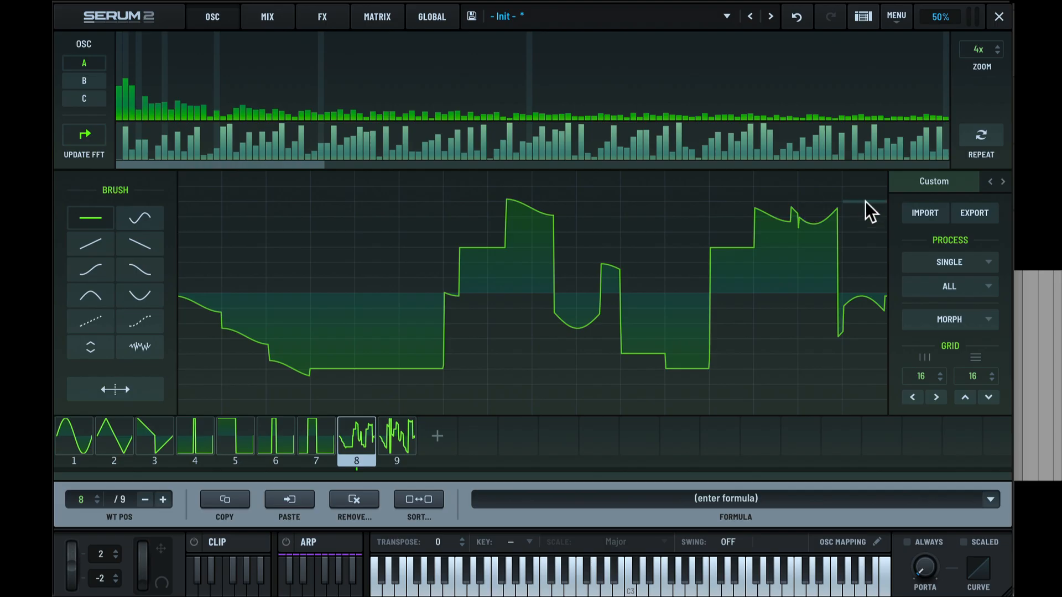
Step: Normalize frame 8 as a single frame and look at the Remove DC Offset option
left_click(956, 259)
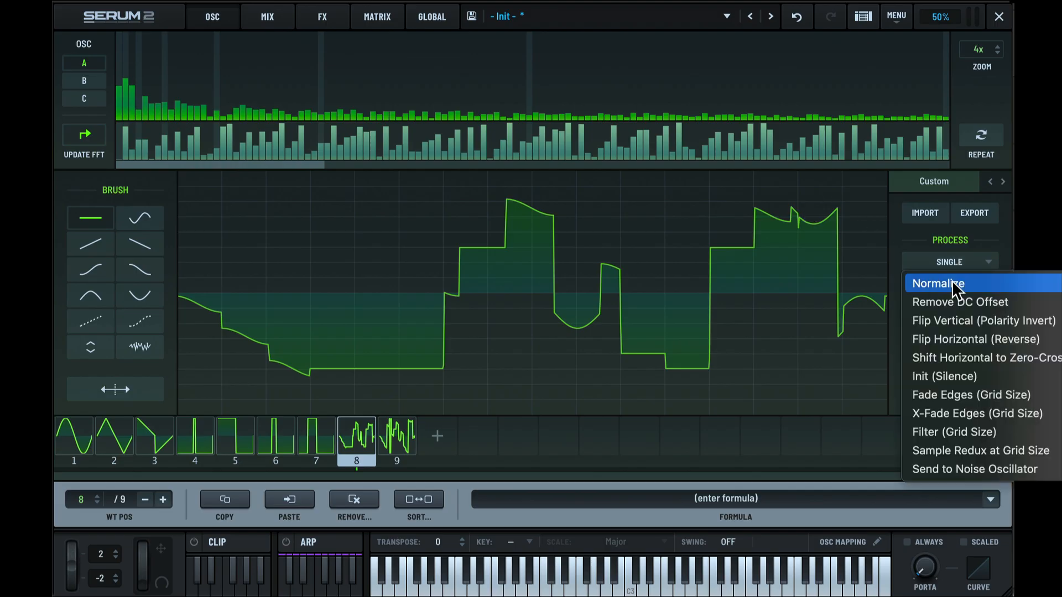
left_click(952, 282)
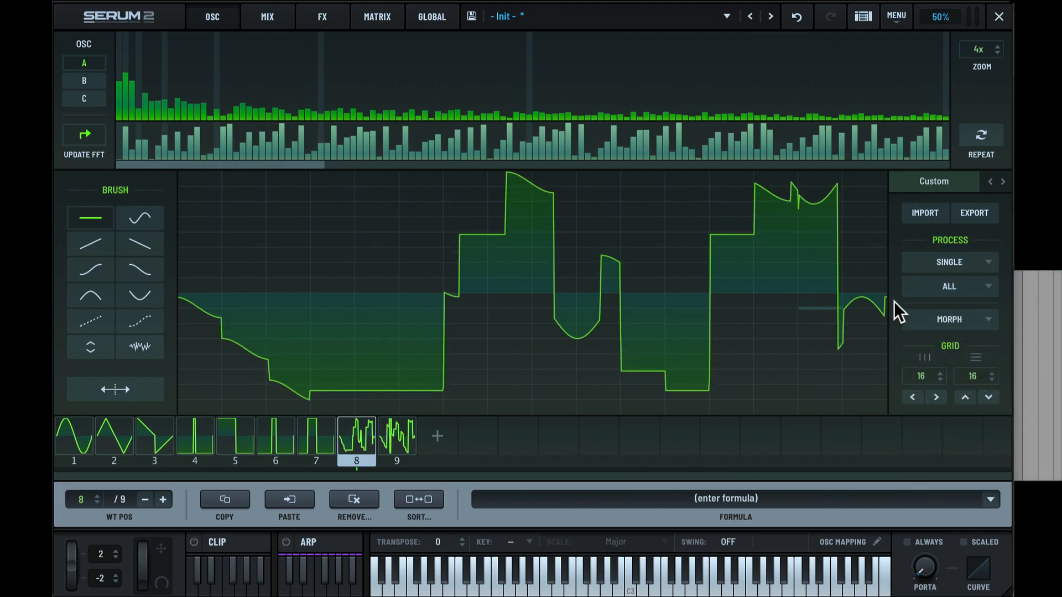
left_click(963, 261)
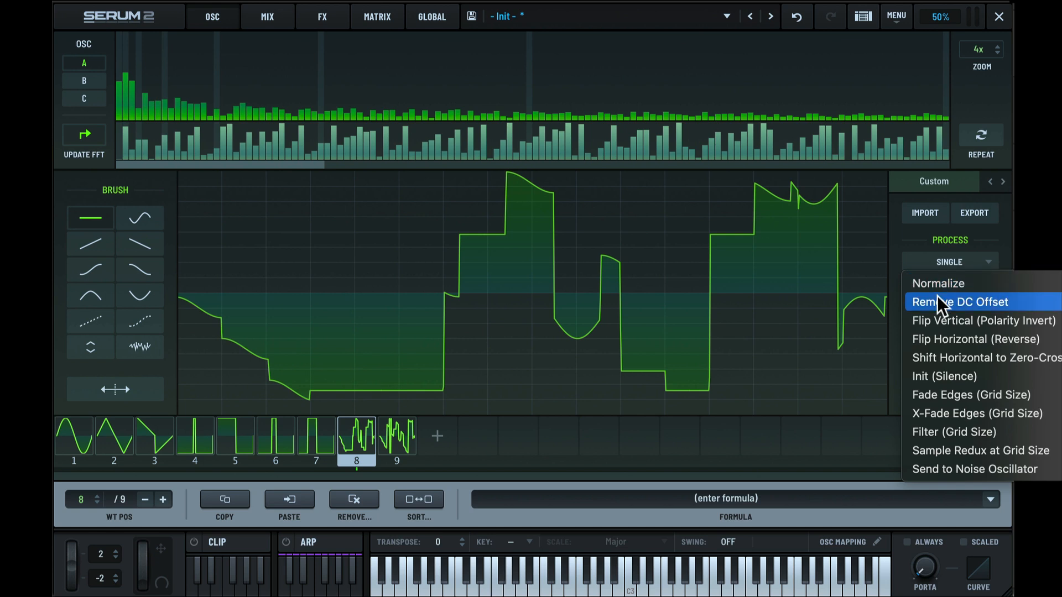
left_click(309, 218)
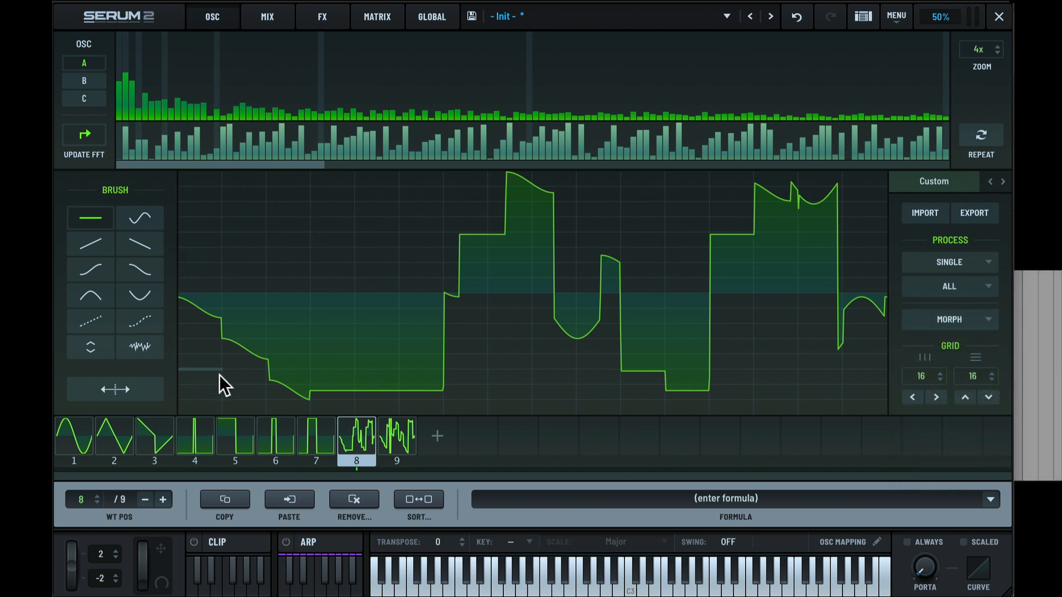
Step: Set the grid to 2 by 2 and paint an upward arch over the second half of frame 1
left_click(87, 427)
left_click(91, 296)
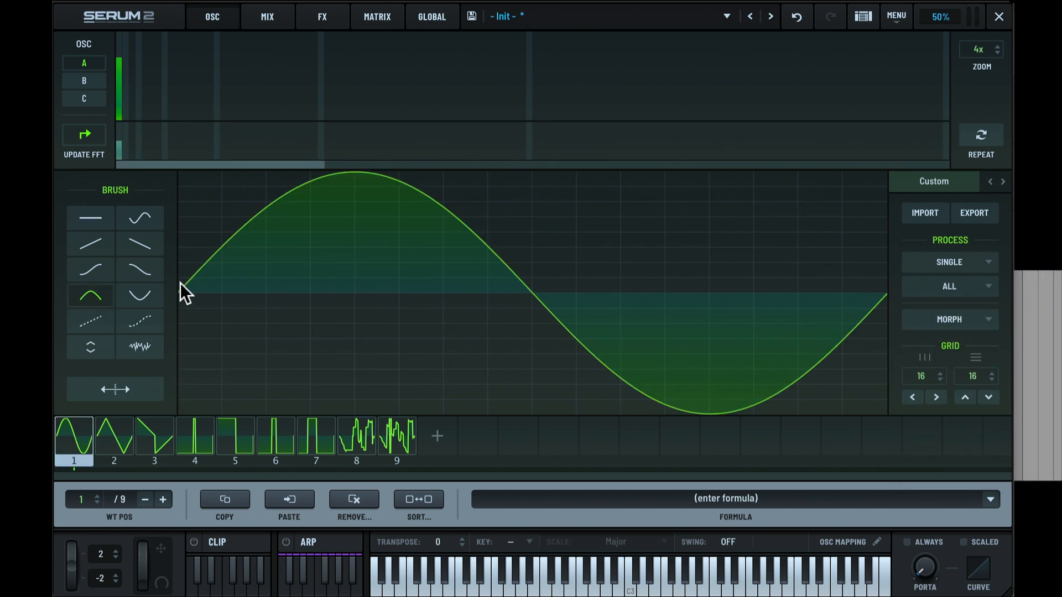
left_click_drag(919, 374, 910, 535)
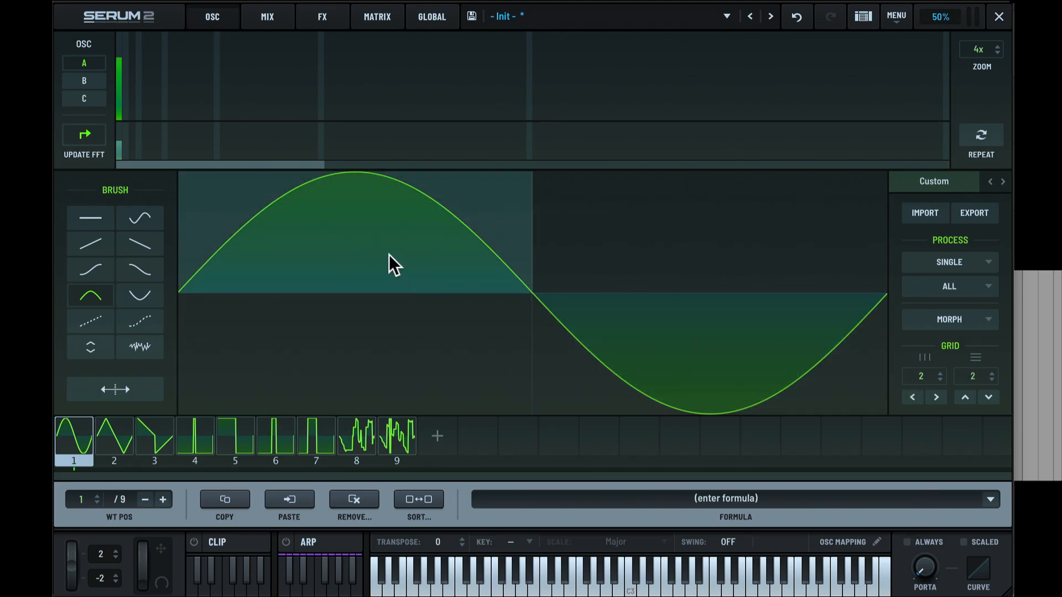
left_click(680, 254)
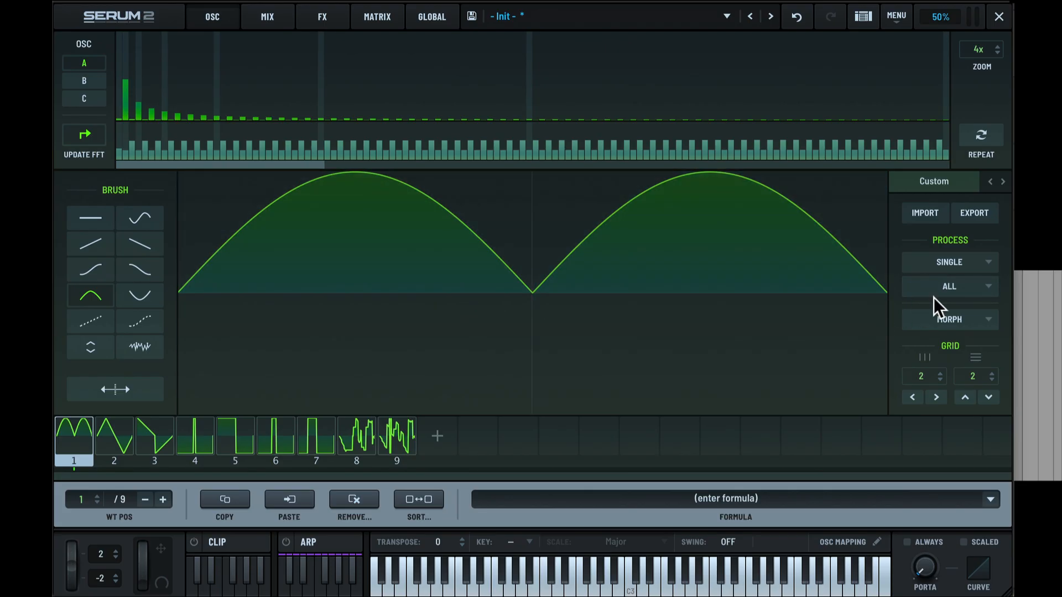
Step: Remove frame 1's DC offset and flip its waveform vertically with a polarity invert
left_click(953, 263)
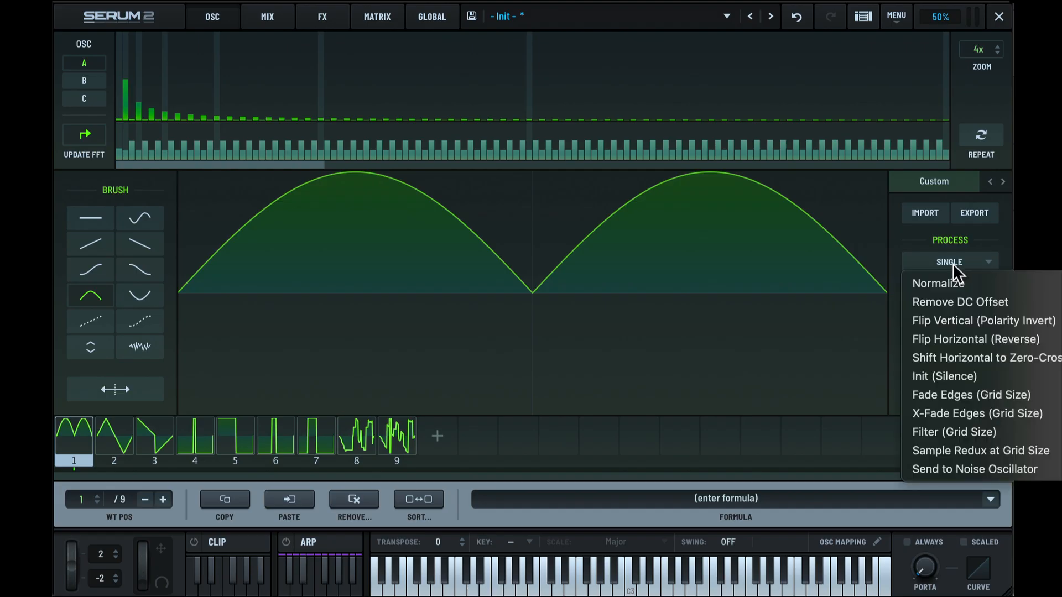
left_click(950, 300)
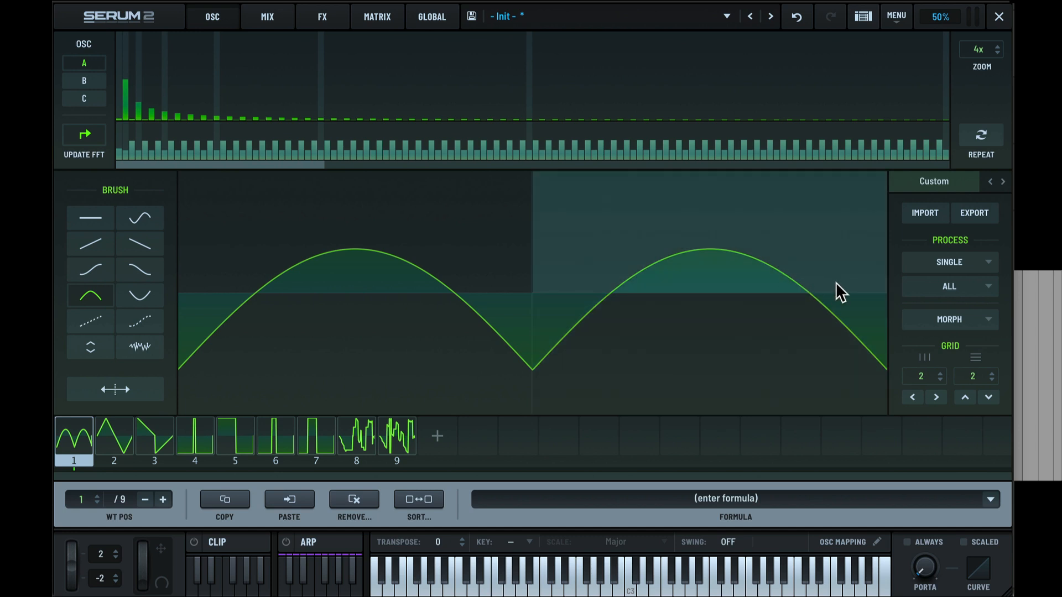
left_click(935, 259)
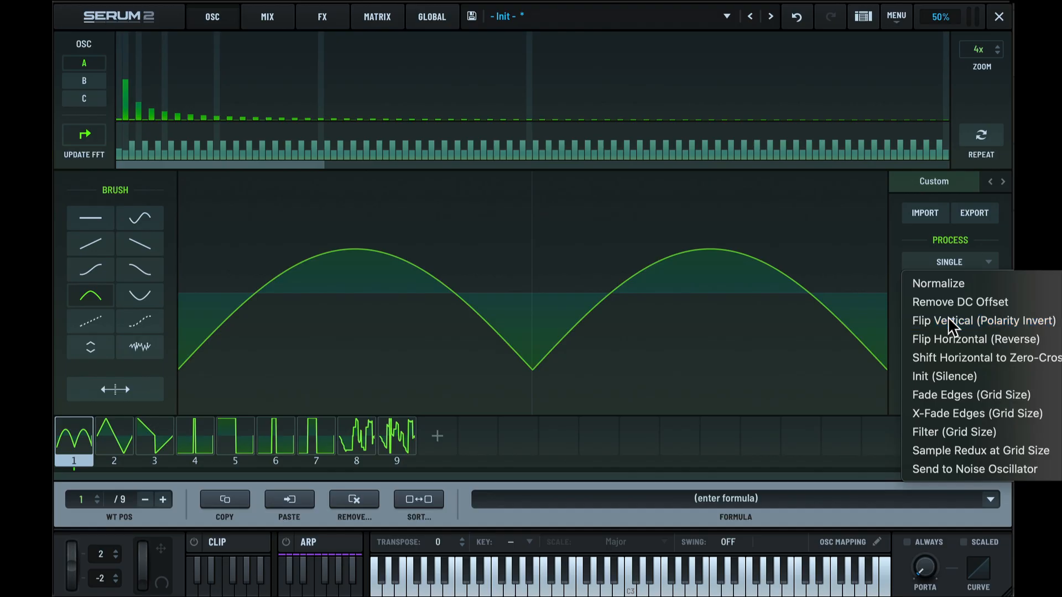
left_click(949, 320)
Step: Reverse frame 1 and frame 8 one at a time with a single-frame horizontal flip
left_click(944, 263)
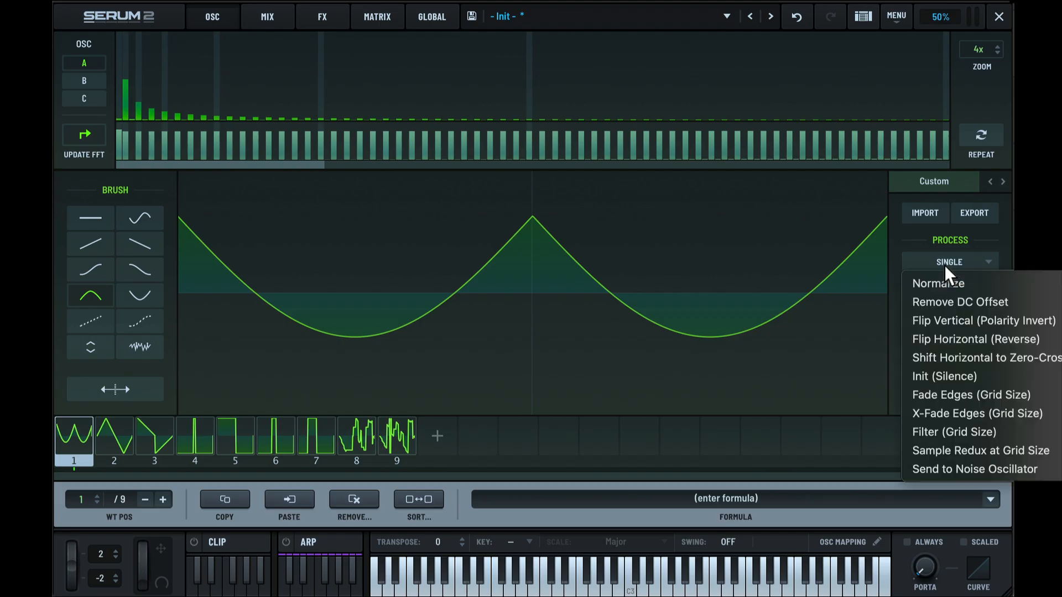
left_click(950, 337)
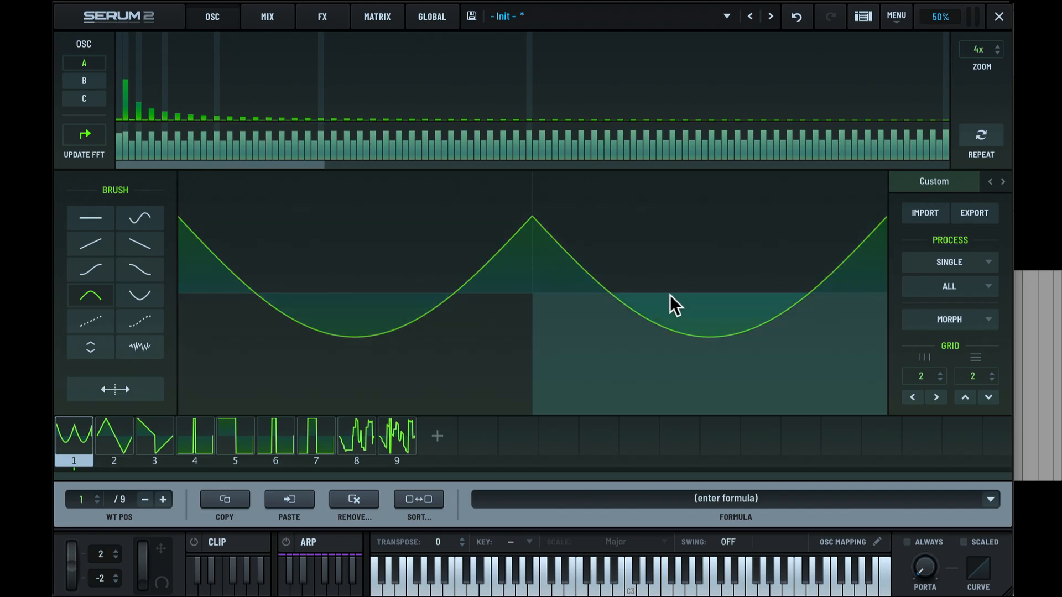
left_click(352, 434)
left_click(956, 261)
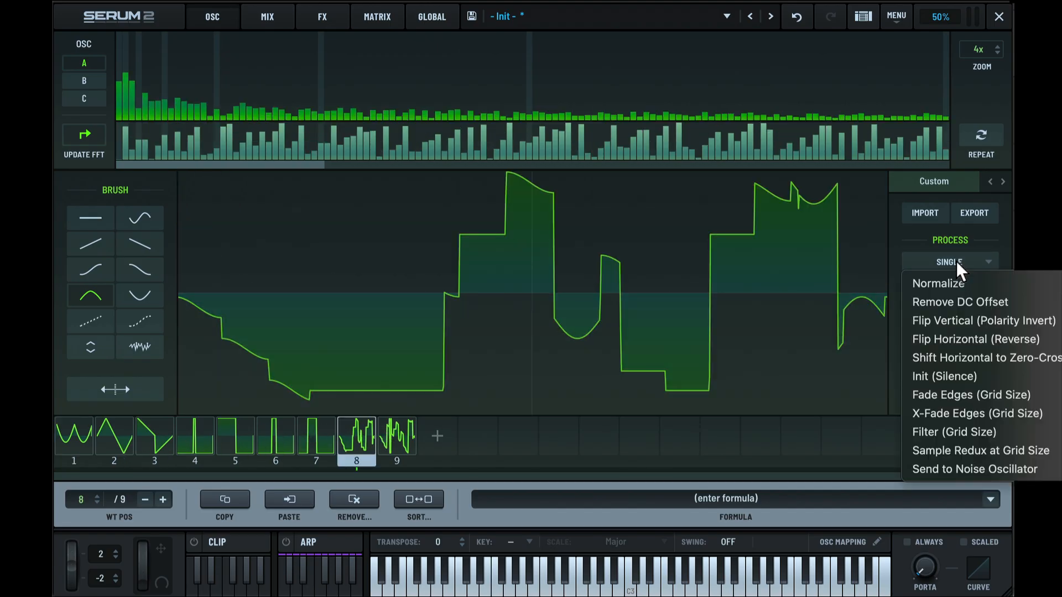
left_click(955, 334)
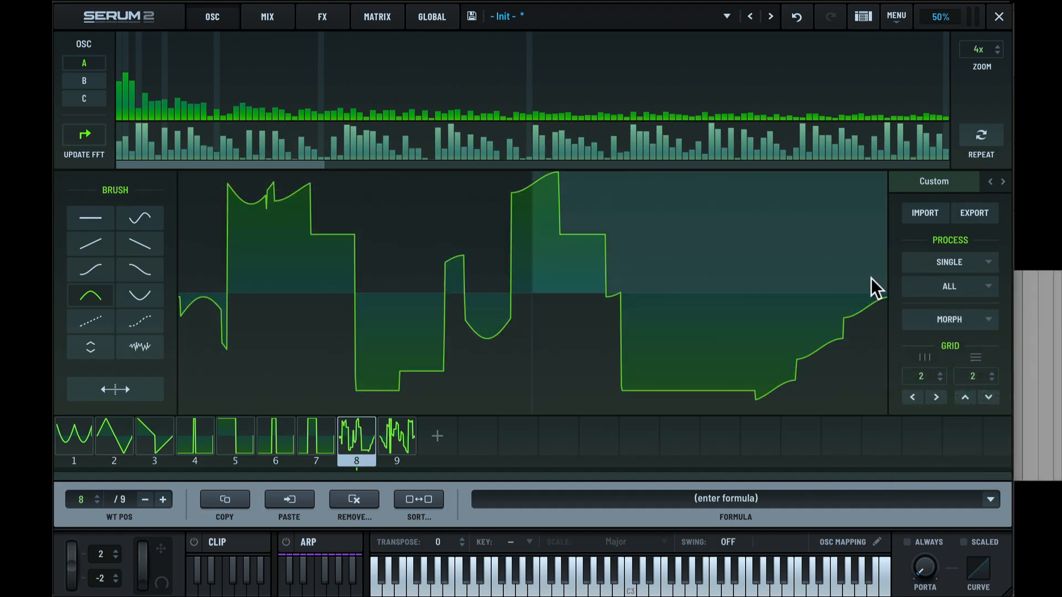
Step: Shift frame 8 horizontally to its zero-crossing, undo the shift for comparison and reapply it
left_click(961, 265)
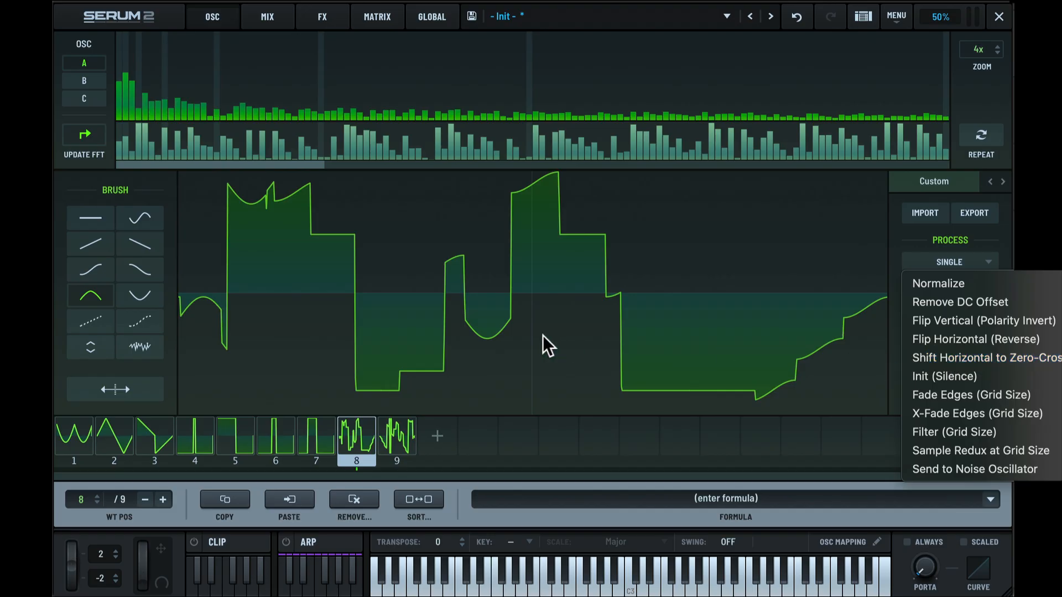
left_click(893, 265)
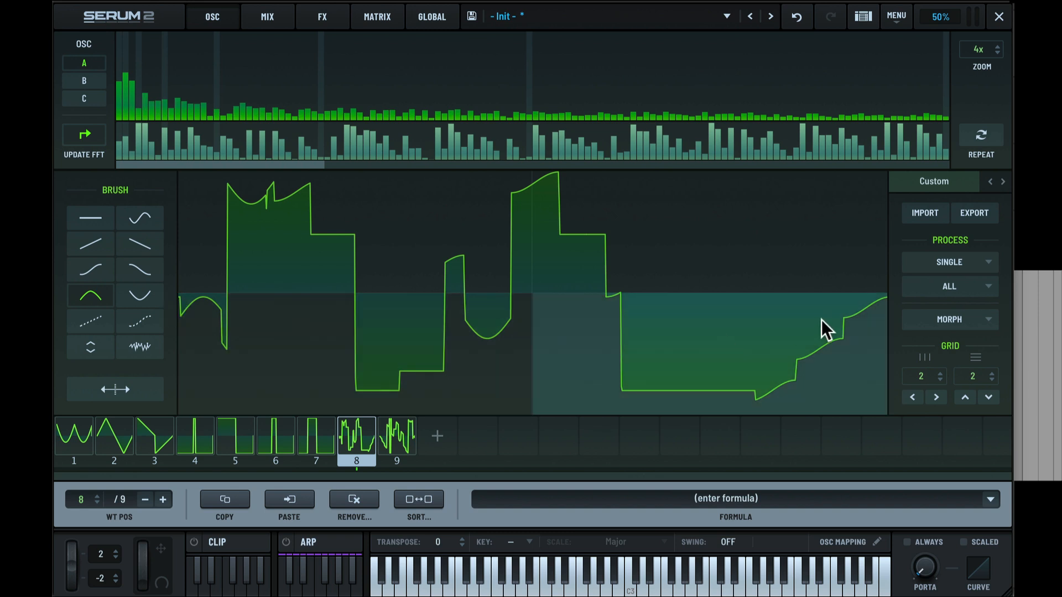
left_click(940, 262)
left_click(953, 354)
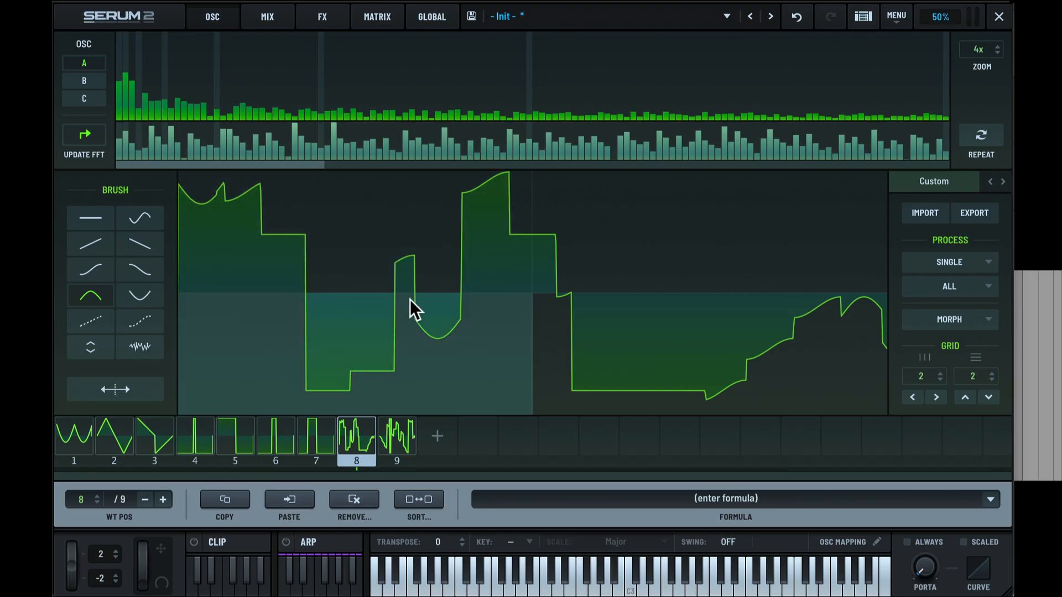
key("super+z")
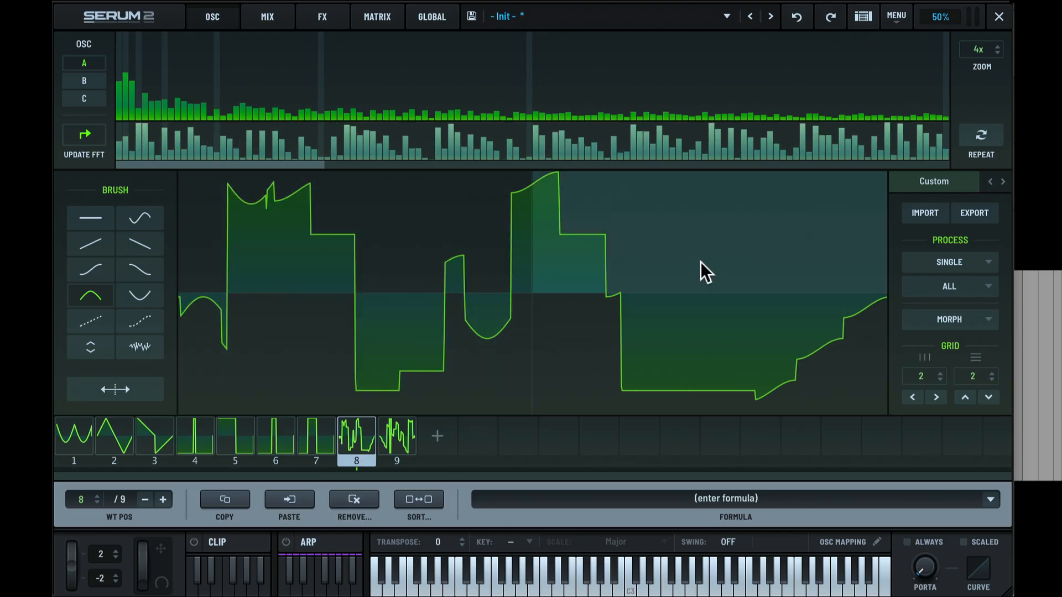
left_click(938, 262)
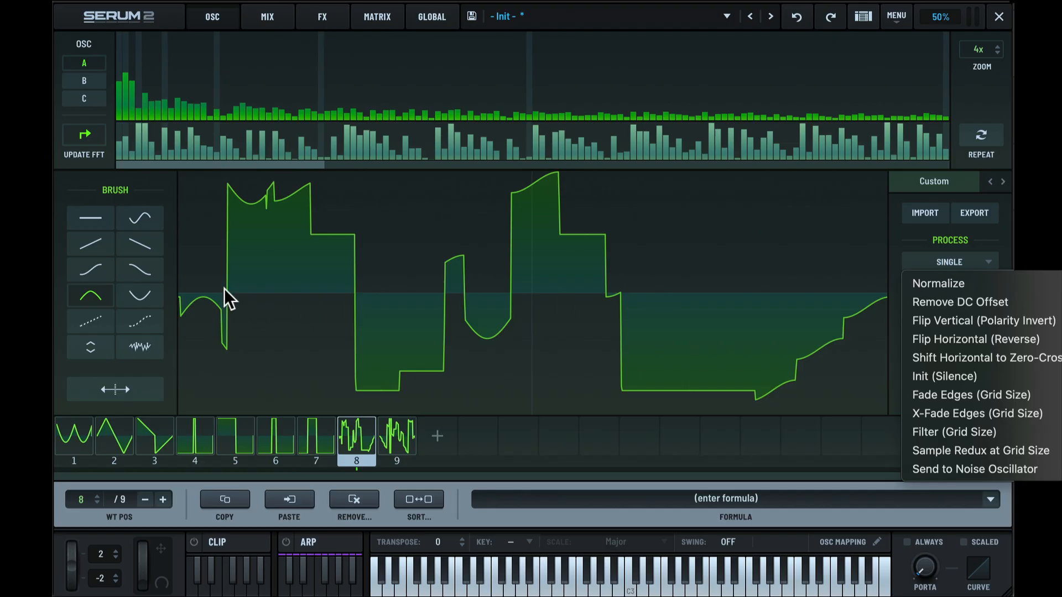
left_click(941, 357)
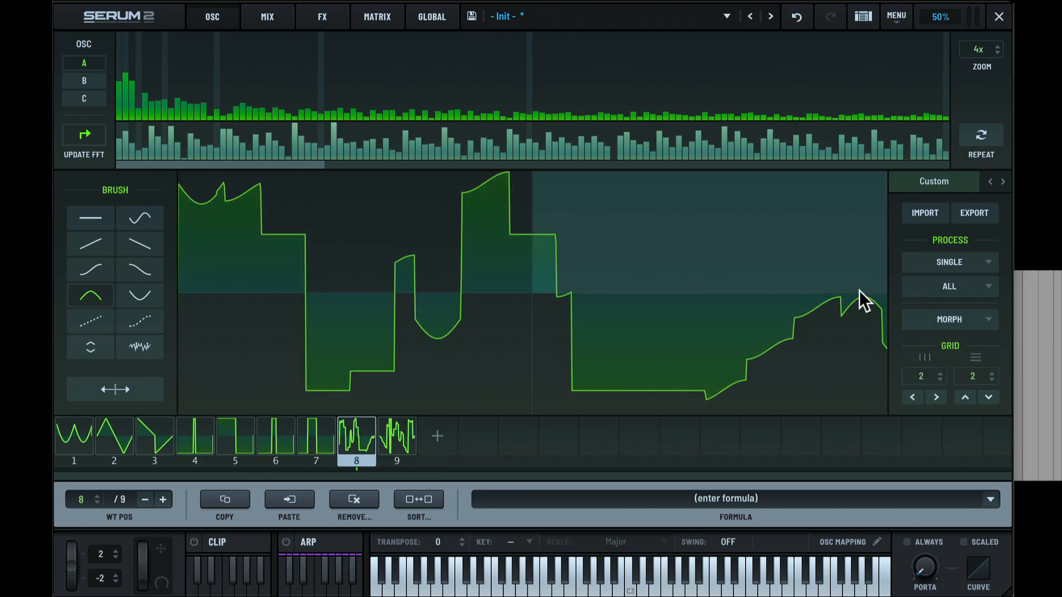
Step: Initialize frame 8 to silence and undo it
left_click(938, 262)
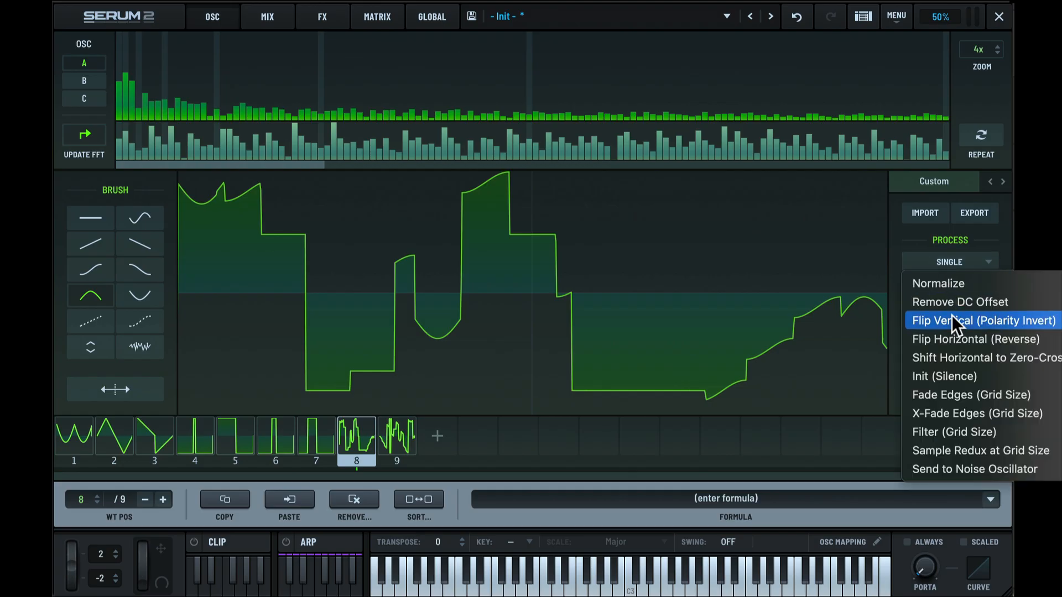
left_click(955, 376)
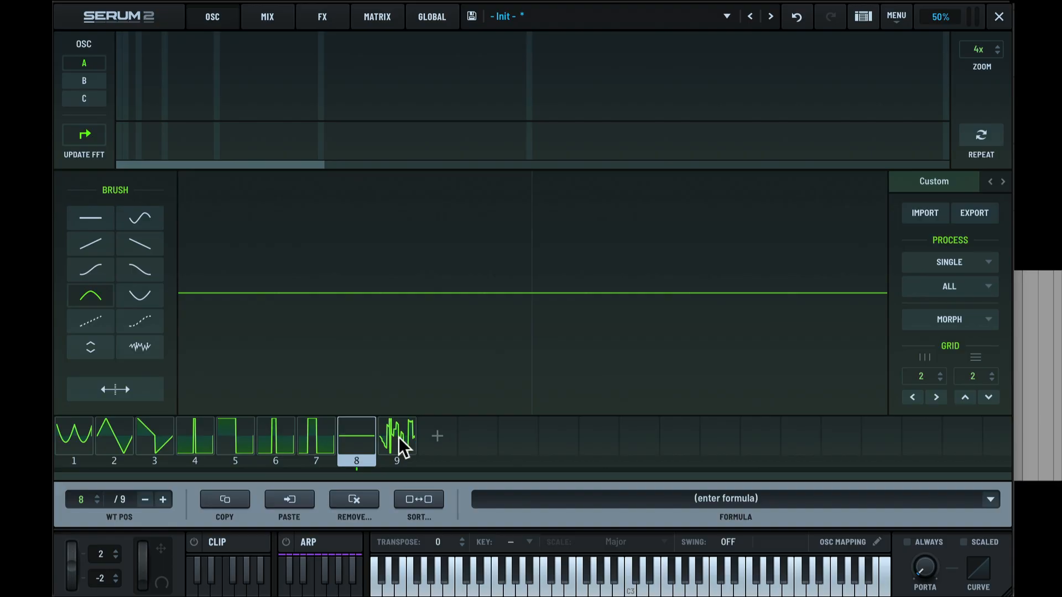
key("ctrl+z")
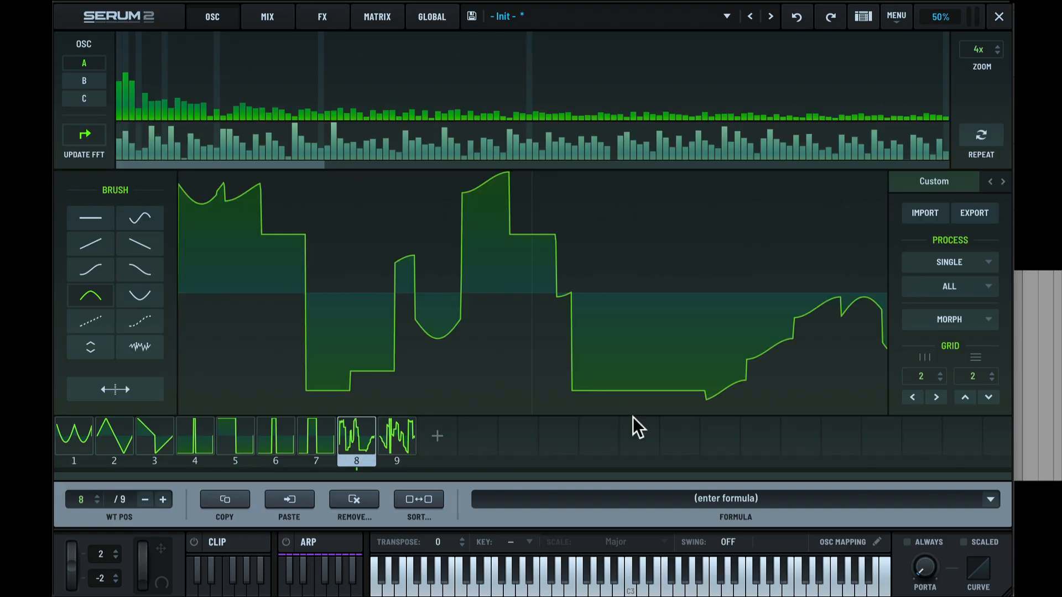
Step: Fade frame 8's edges with the grid size set to 0 and undo the fade
left_click(960, 258)
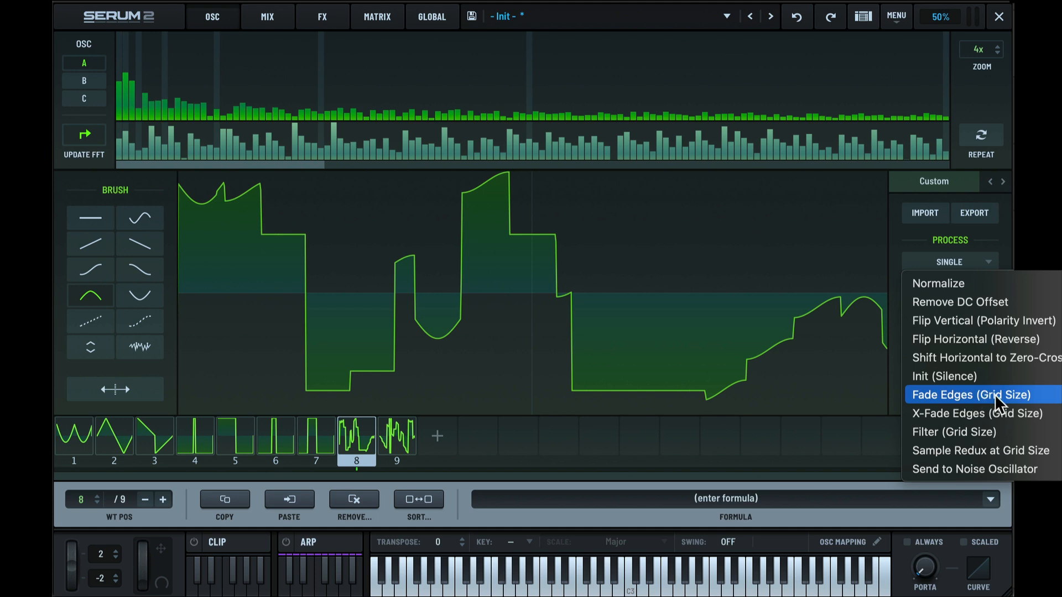
left_click(893, 361)
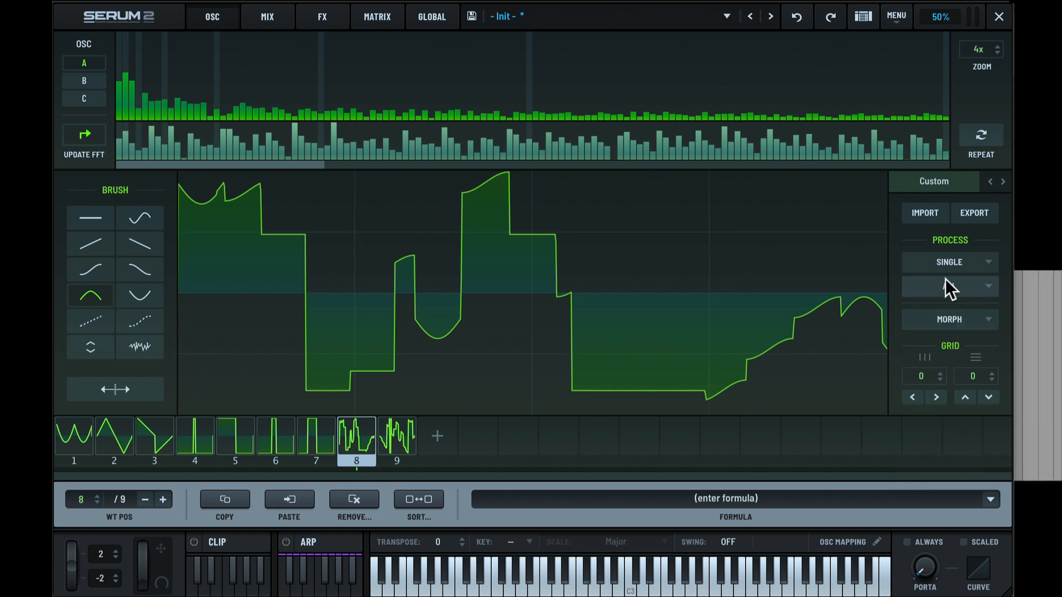
left_click(948, 263)
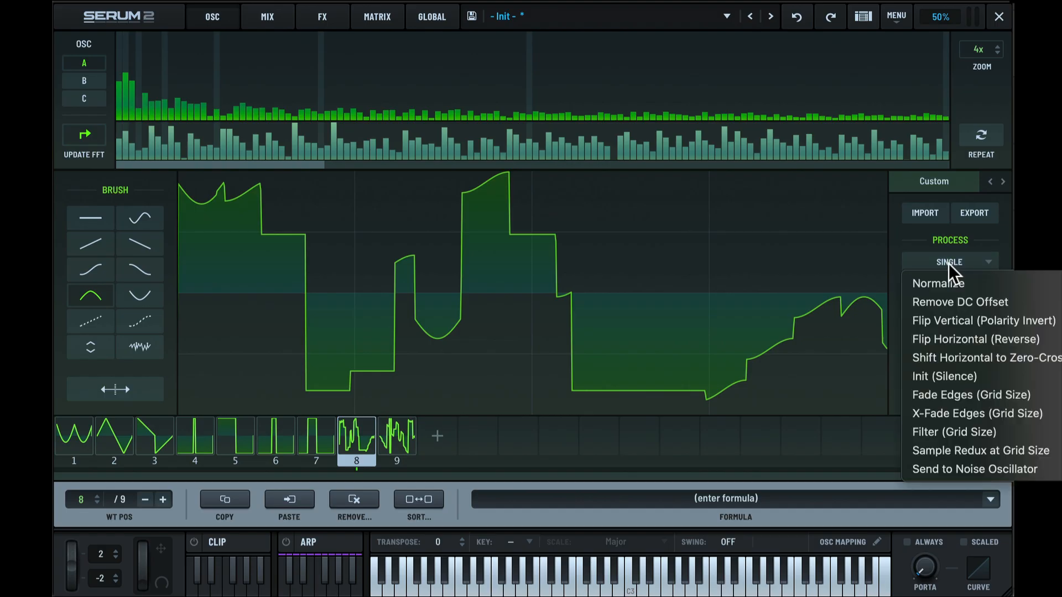
left_click(964, 394)
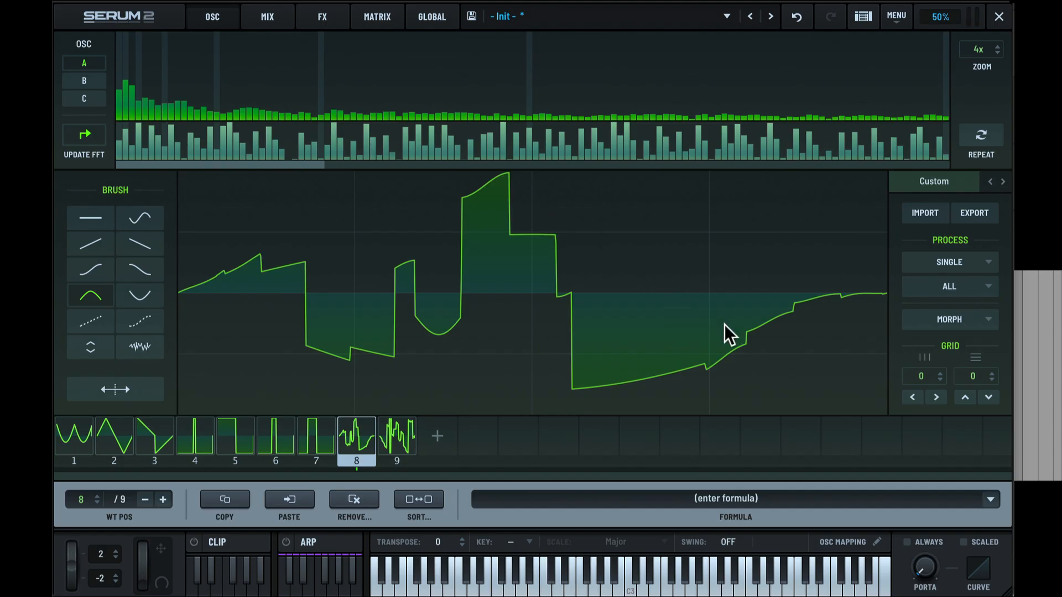
key("ctrl+z")
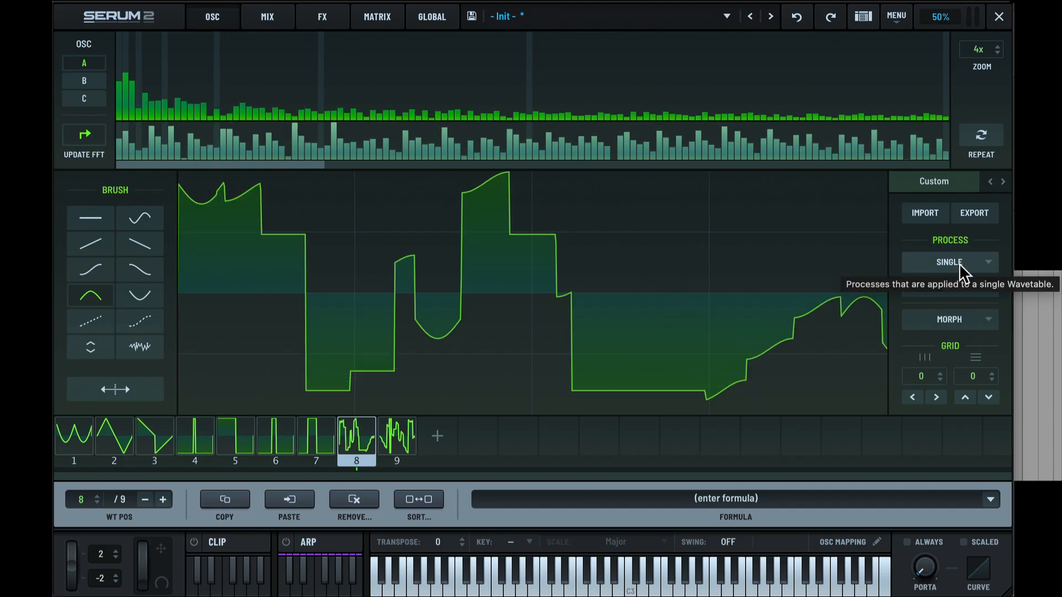
Step: Apply Fade Edges followed by X-Fade Edges to frame 8 with the grid size set to 24
left_click_drag(925, 374, 924, 56)
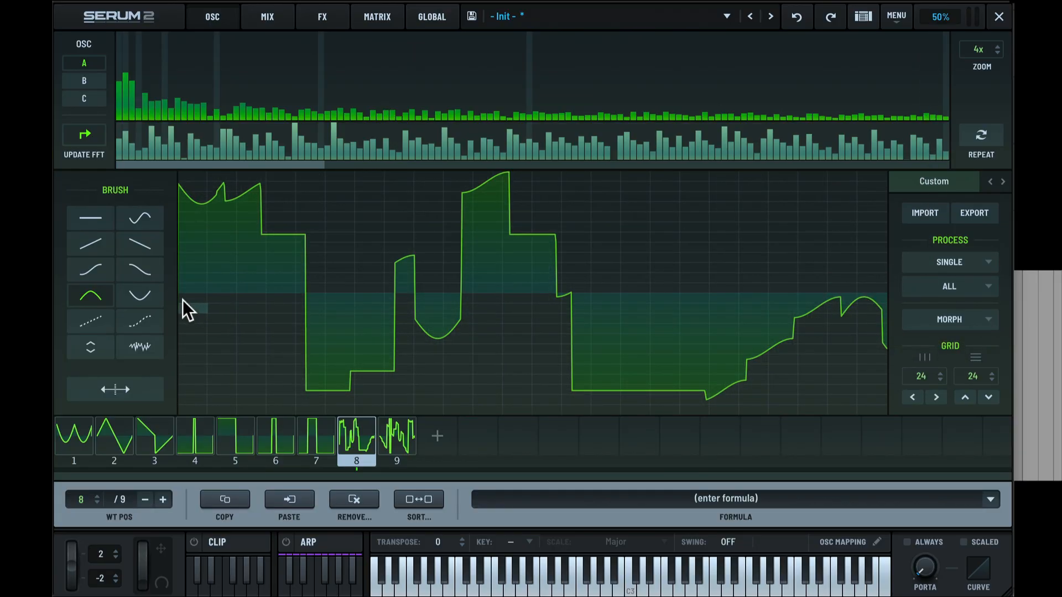
left_click(957, 261)
left_click(956, 390)
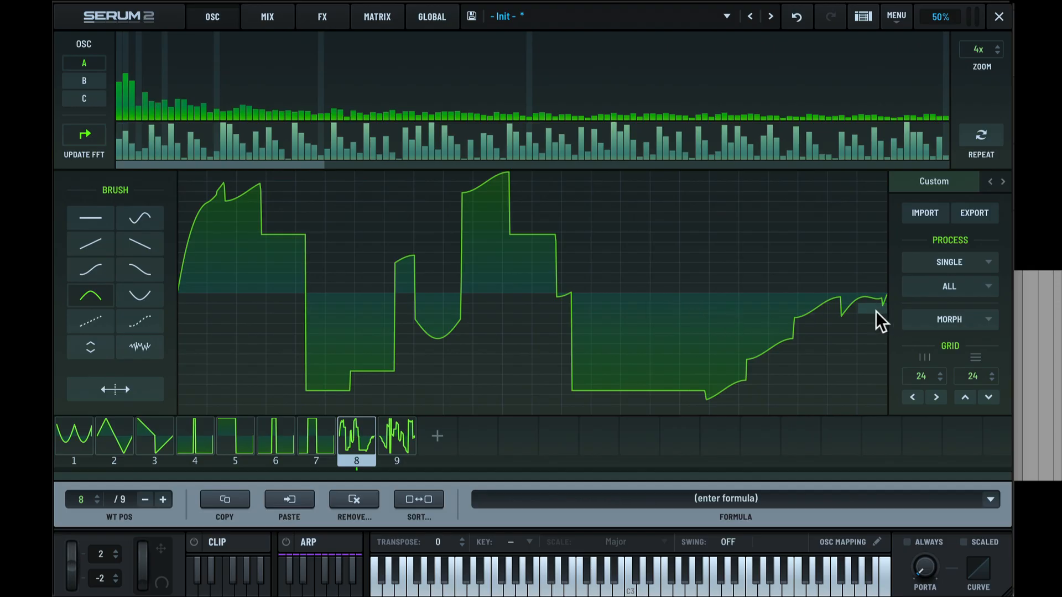
left_click(950, 262)
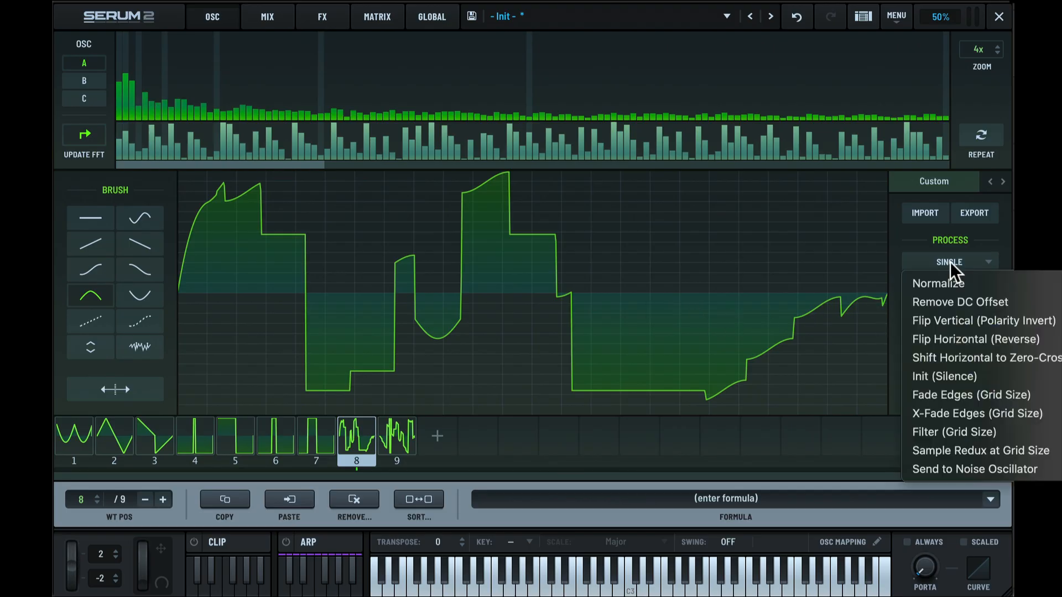
left_click(952, 409)
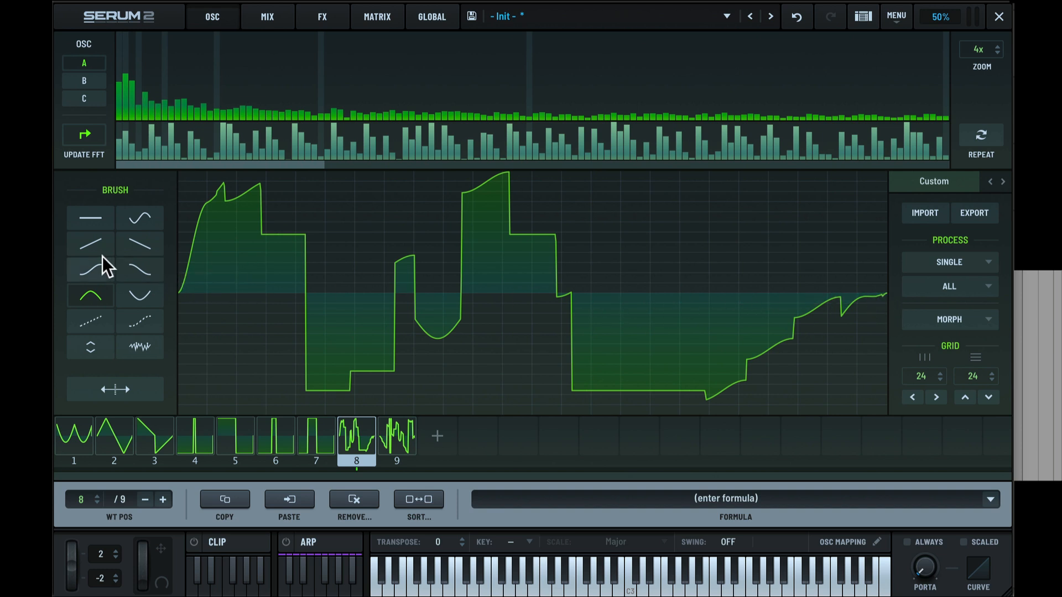
Step: Apply the grid-size filter to frame 8 and select the dotted curve brush
left_click(959, 263)
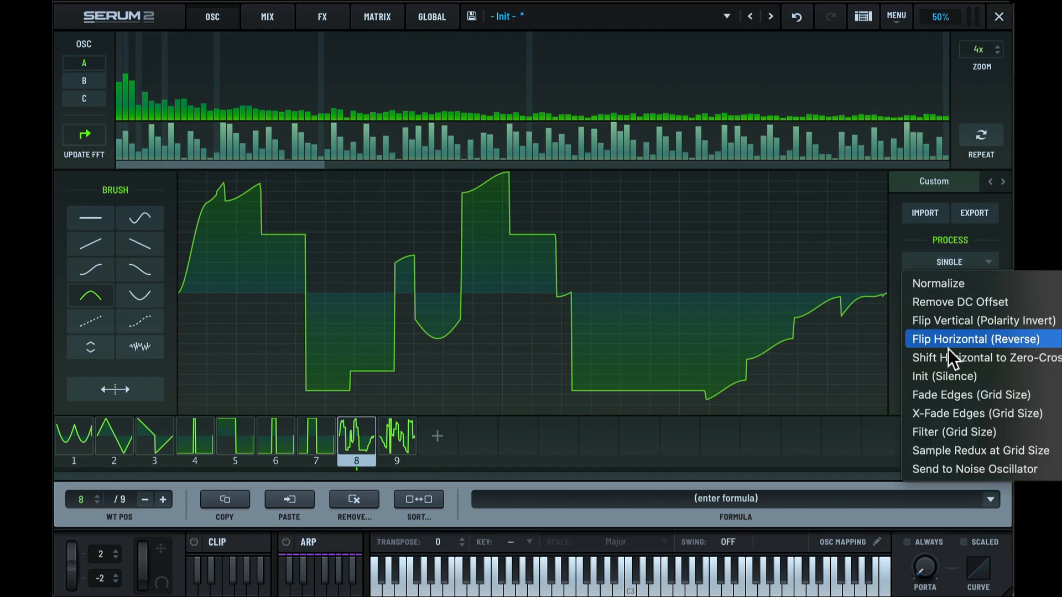
left_click(957, 429)
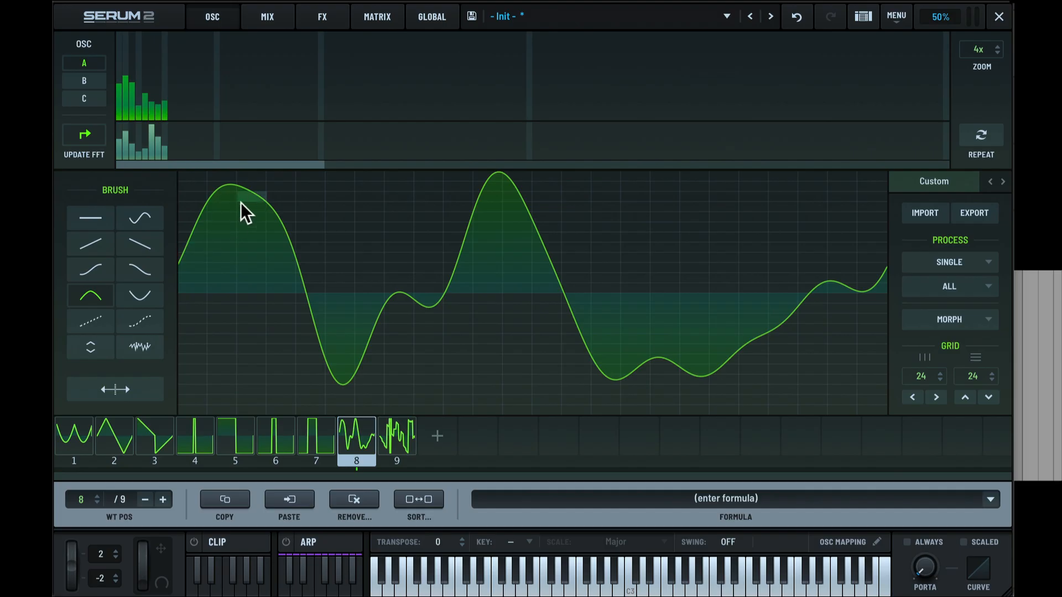
left_click(139, 322)
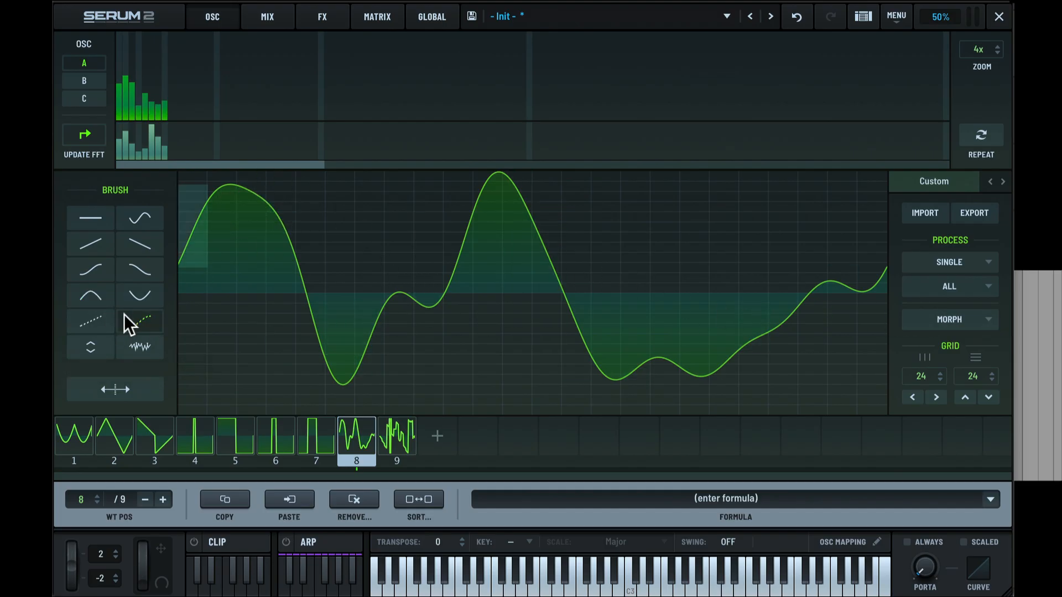
Step: Apply Sample Redux at the grid size of 24 to frame 8's filtered waveform
left_click(961, 263)
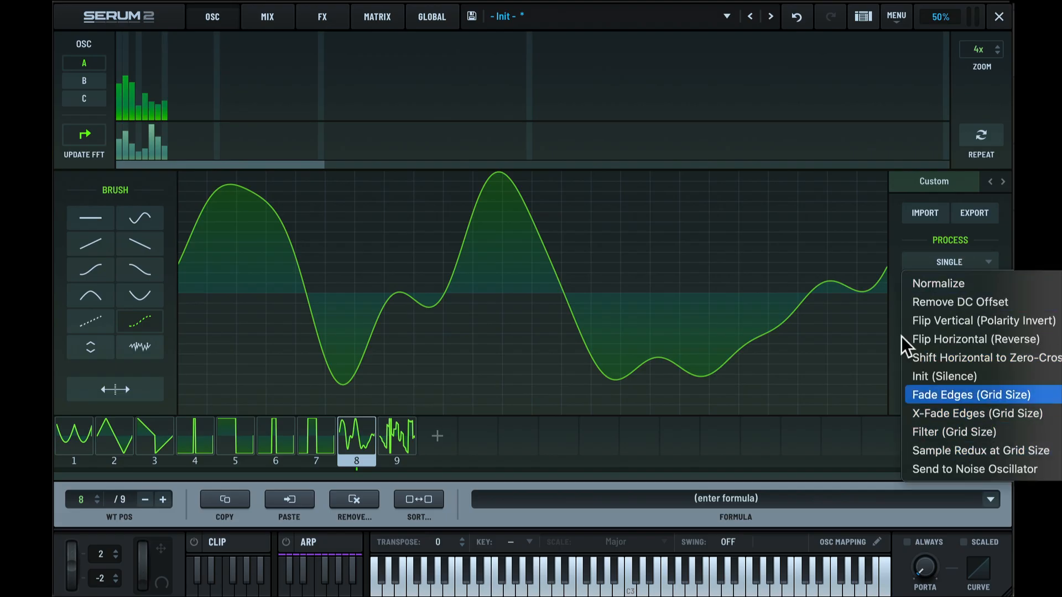
left_click(926, 228)
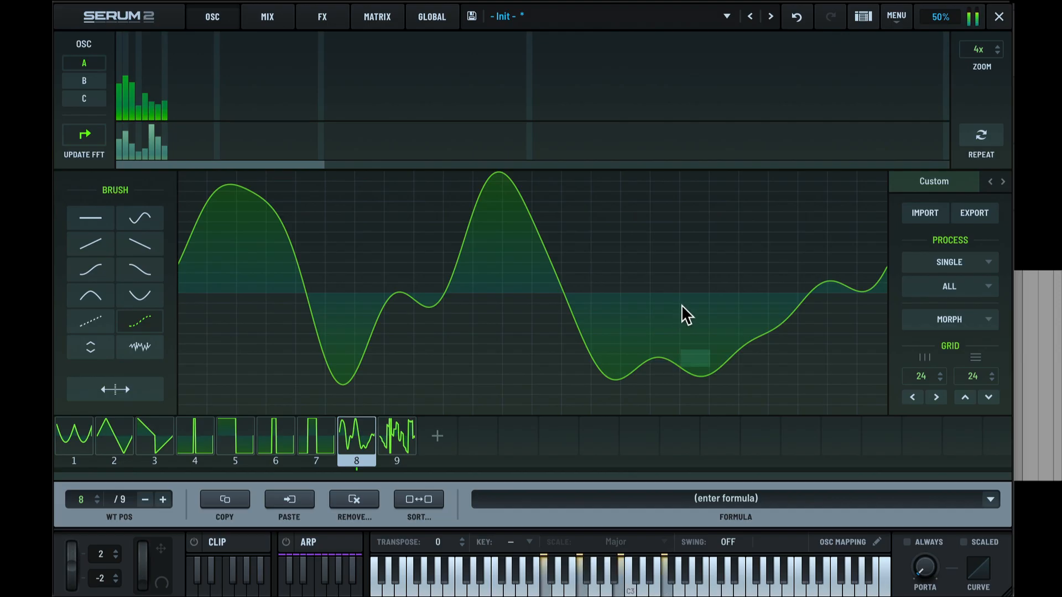
left_click(938, 263)
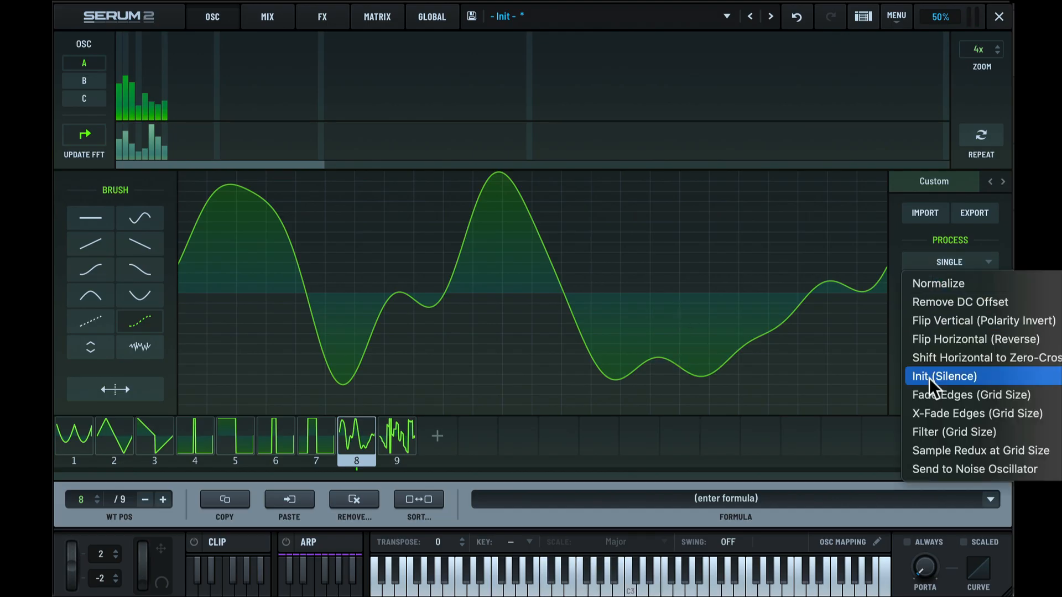
left_click(959, 448)
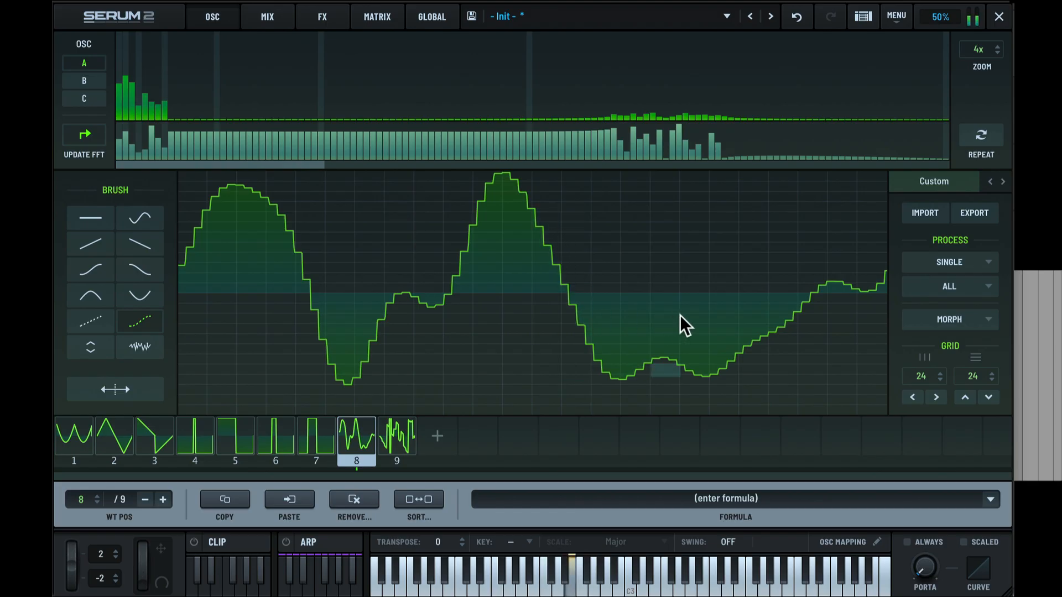
Step: Send frame 8's waveform to the noise oscillator, leave the wavetable editor, and switch from oscillator A to the noise oscillator
left_click(940, 262)
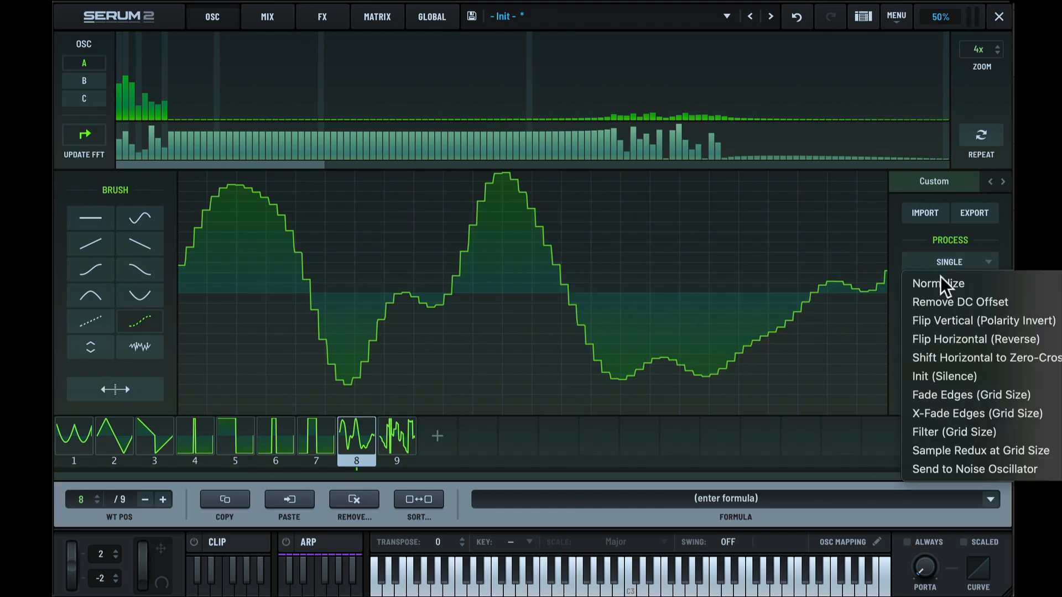
left_click(947, 470)
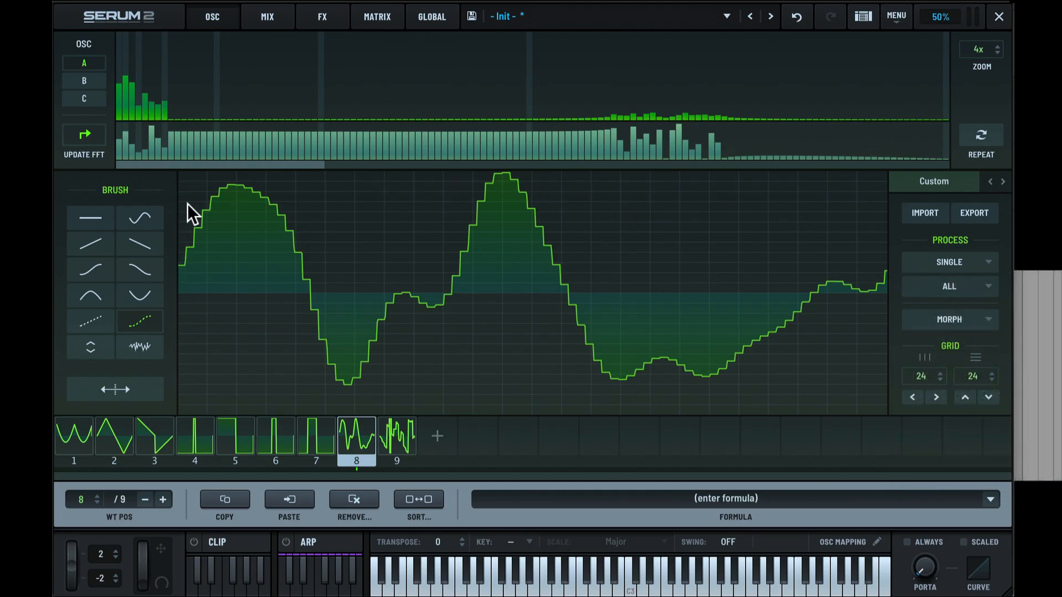
left_click(997, 17)
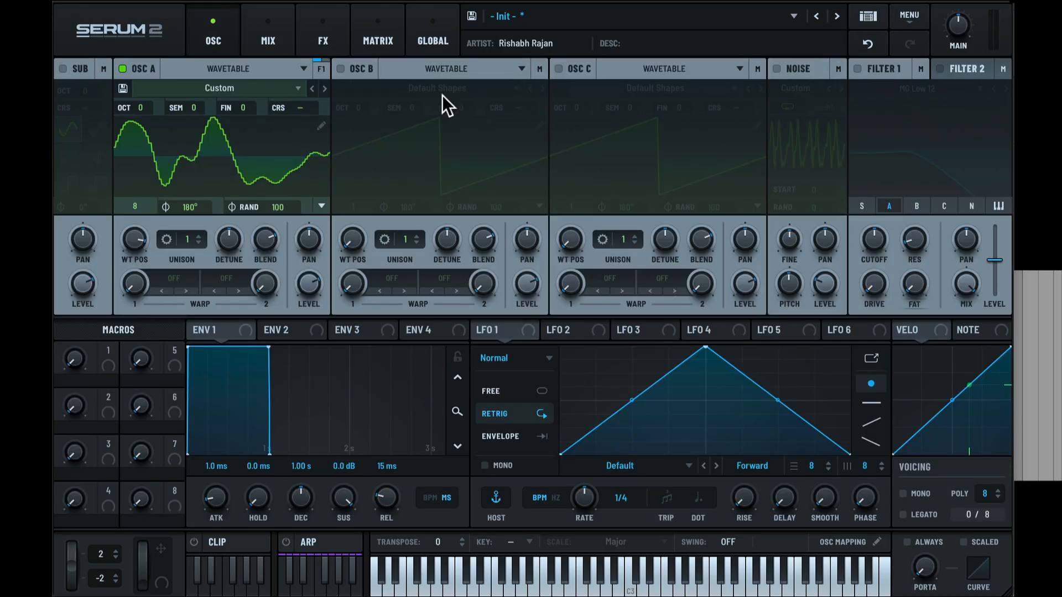
left_click(123, 69)
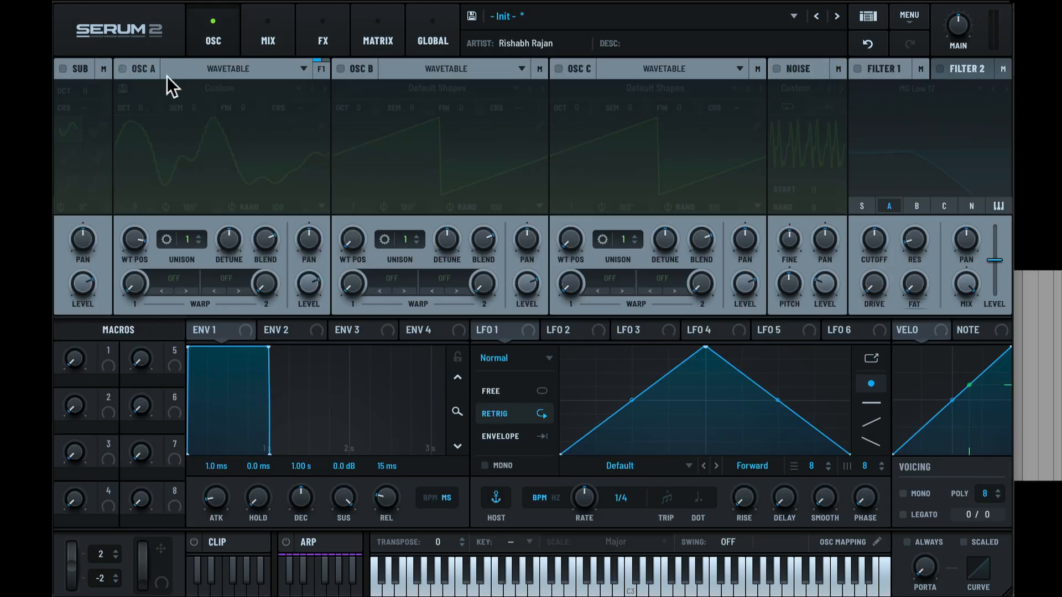
left_click(776, 69)
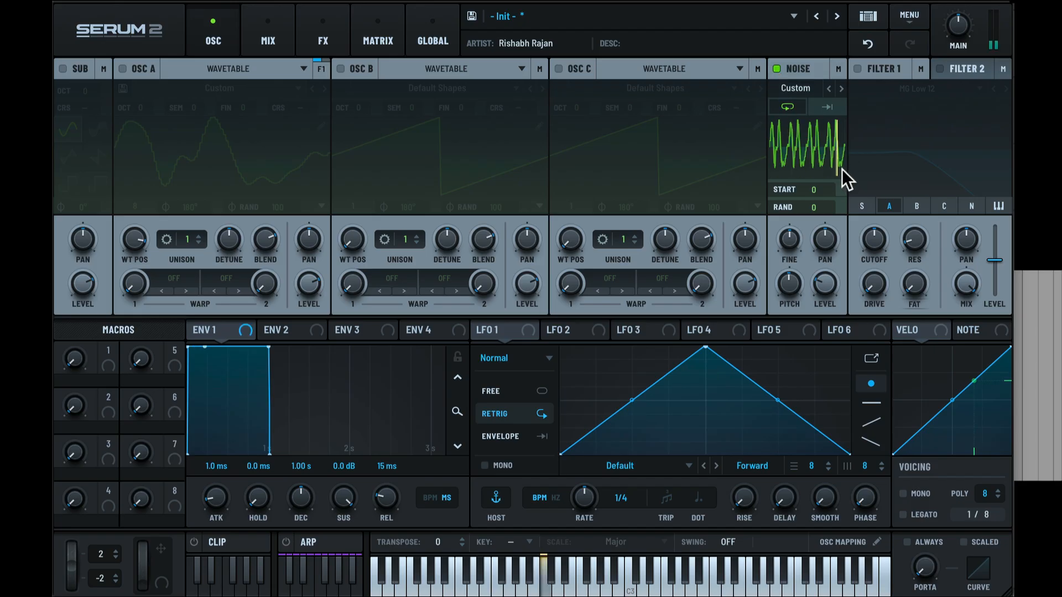
Step: Enable pitch tracking for the noise oscillator
left_click(795, 84)
right_click(797, 73)
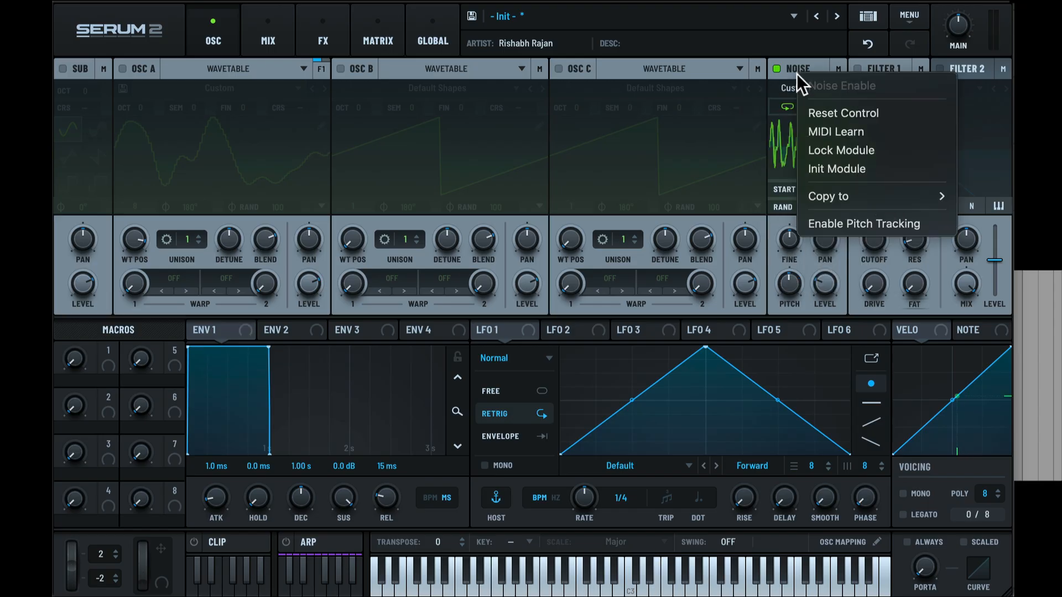
left_click(859, 225)
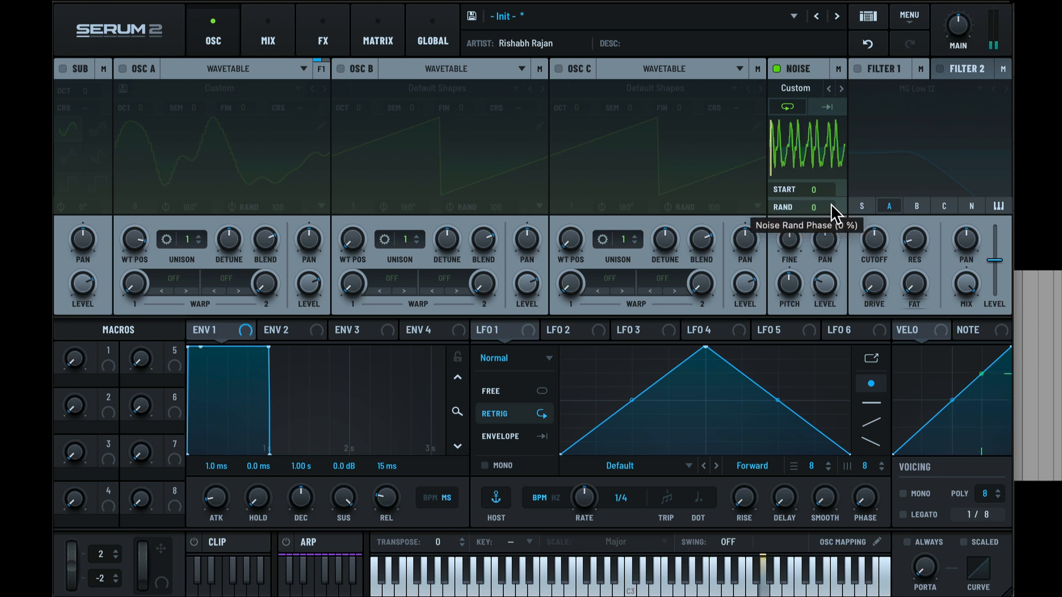
left_click_drag(820, 292, 824, 242)
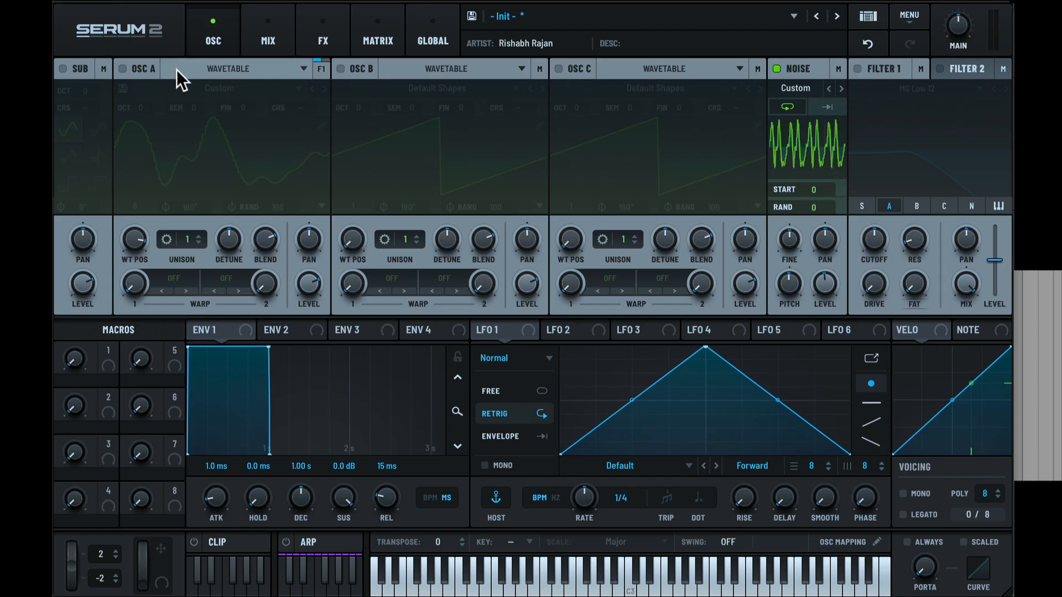
Step: Switch from the noise oscillator back to oscillator A and reopen its wavetable editor
left_click(776, 70)
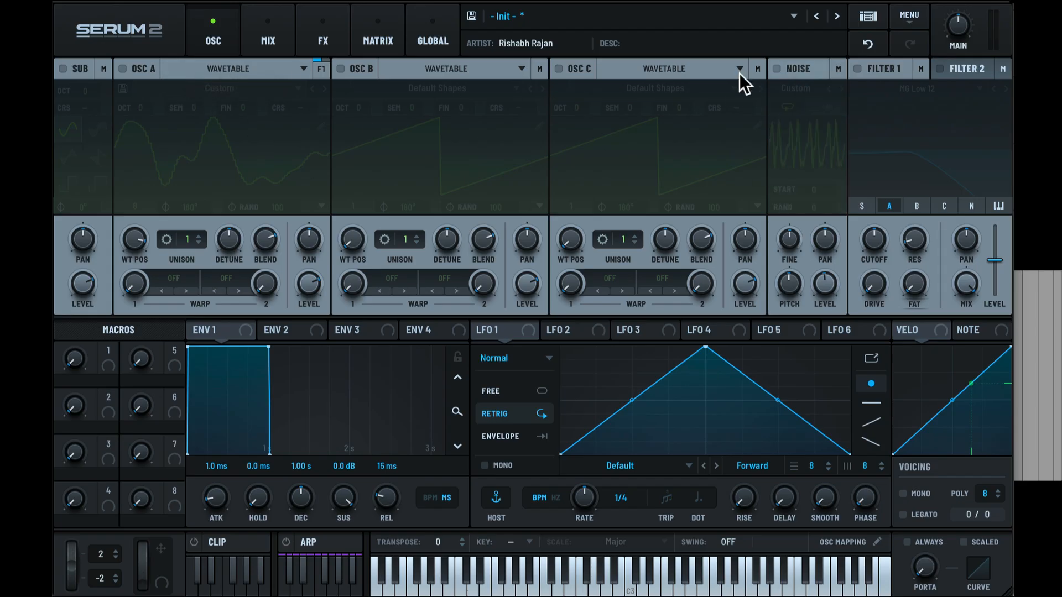
left_click(123, 69)
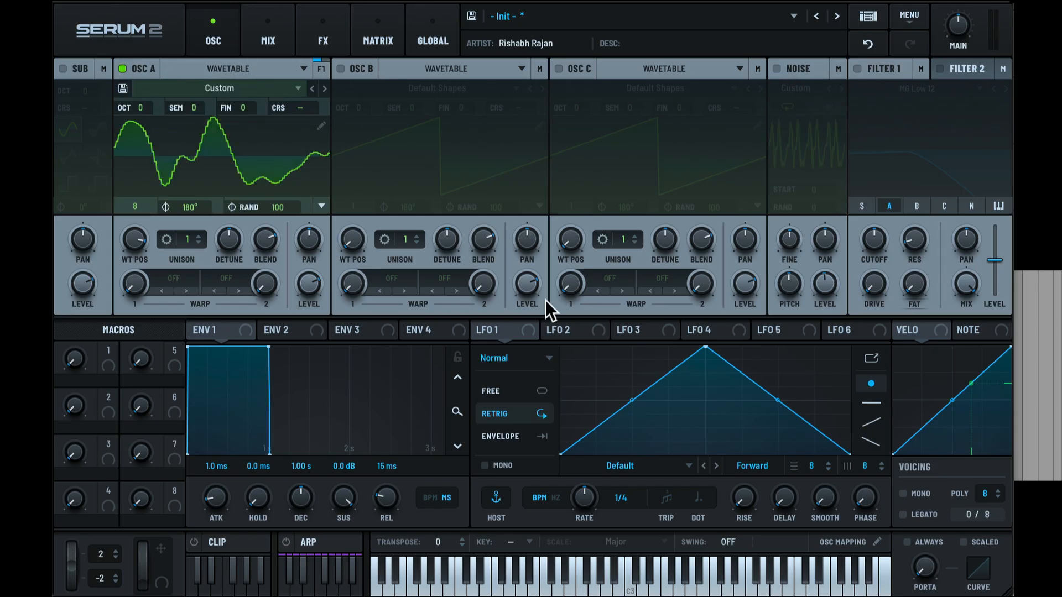
left_click(321, 127)
Step: Apply Remove Fundamental (HPF) to all wavetable frames and undo it
left_click(946, 262)
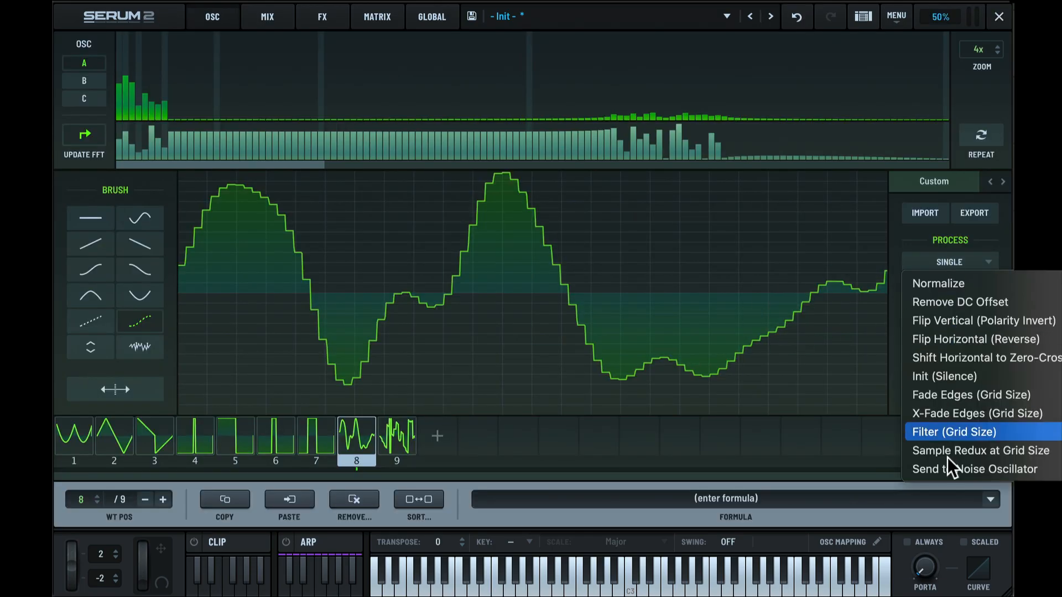
left_click(939, 294)
left_click(941, 287)
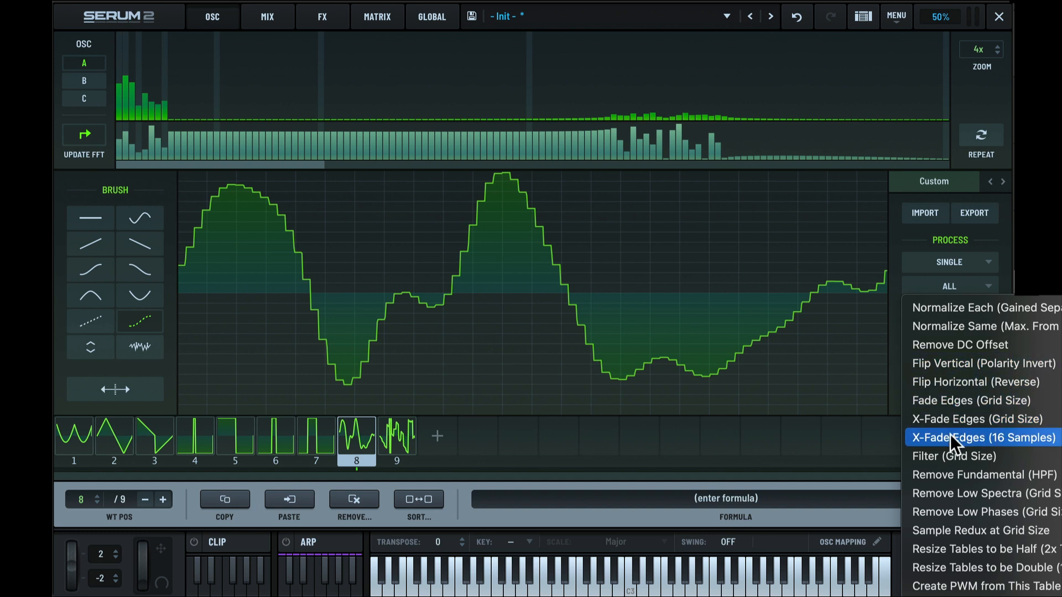
left_click(957, 475)
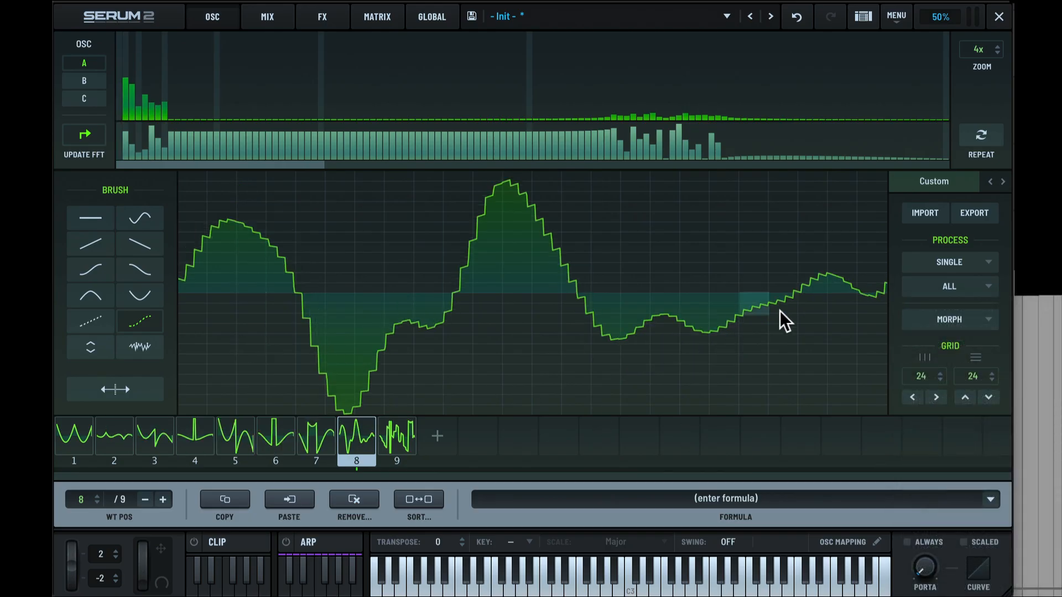
key("ctrl+z")
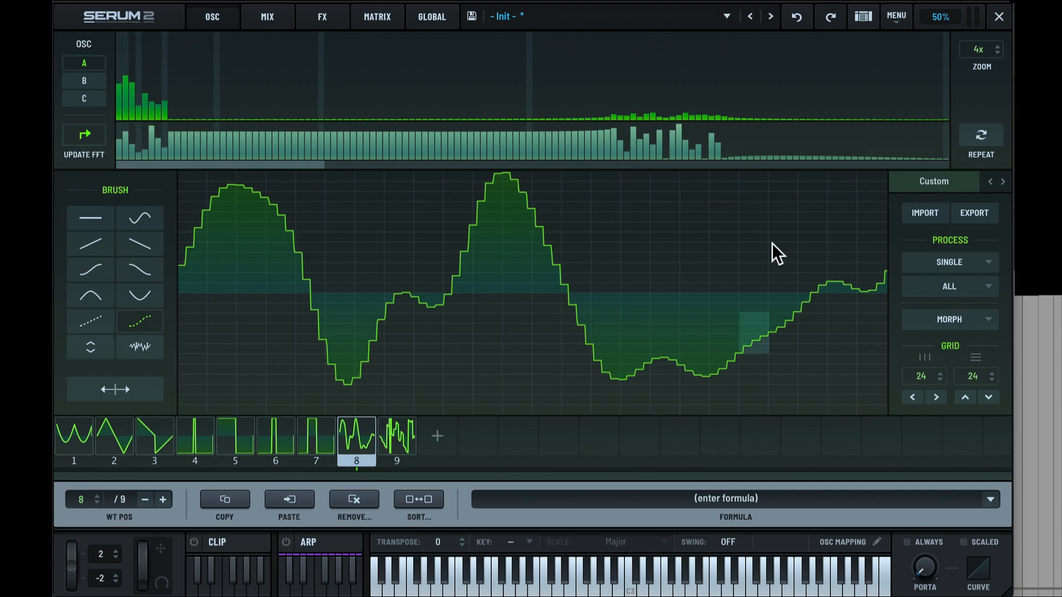
Step: Remove the fundamental from all frames and undo it twice more to compare the sound of frame 8
left_click(946, 259)
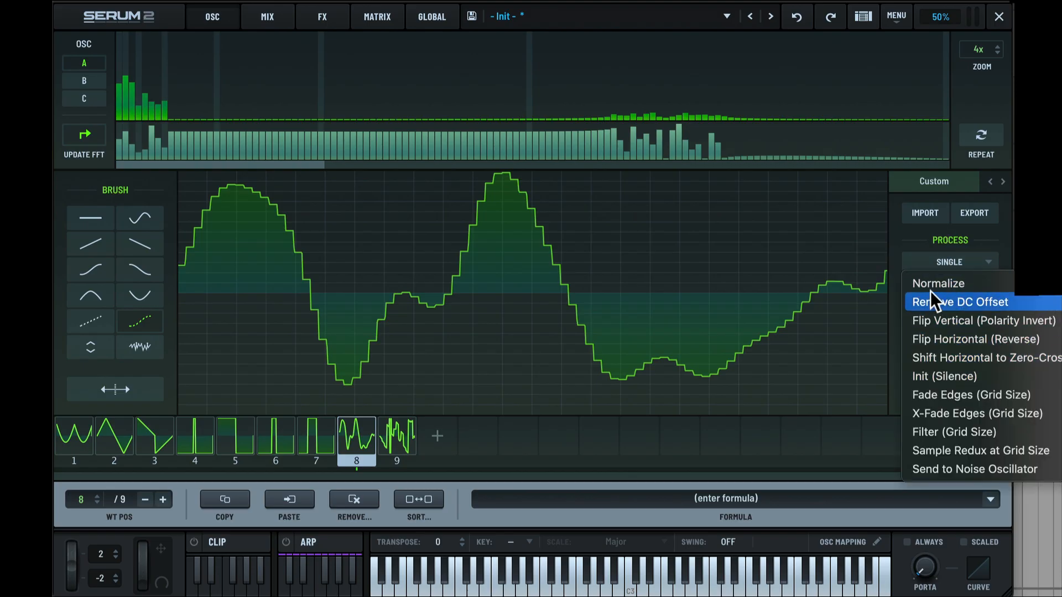
left_click(943, 263)
left_click(946, 285)
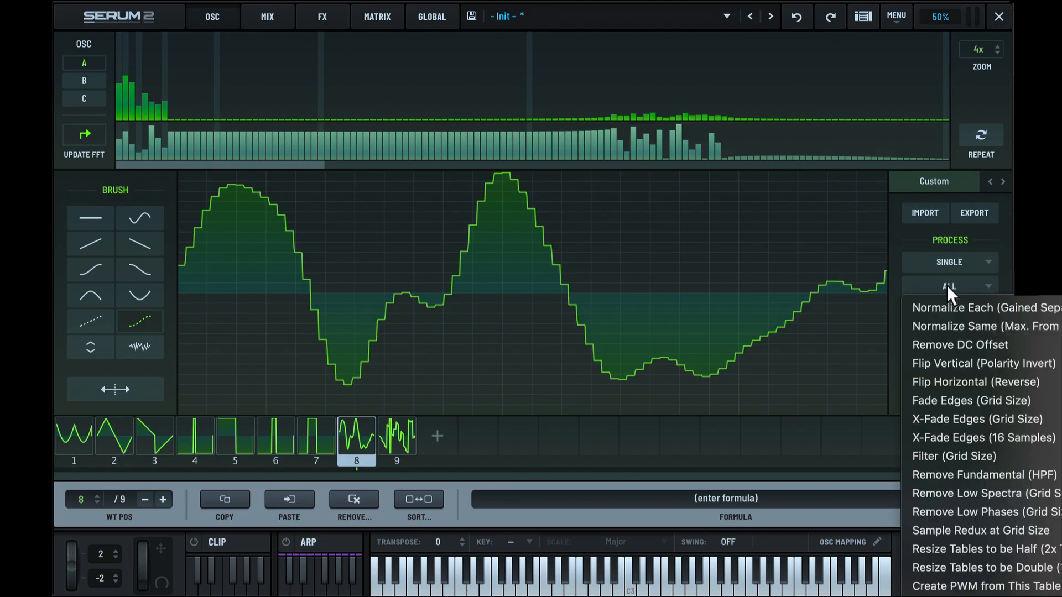
left_click(960, 473)
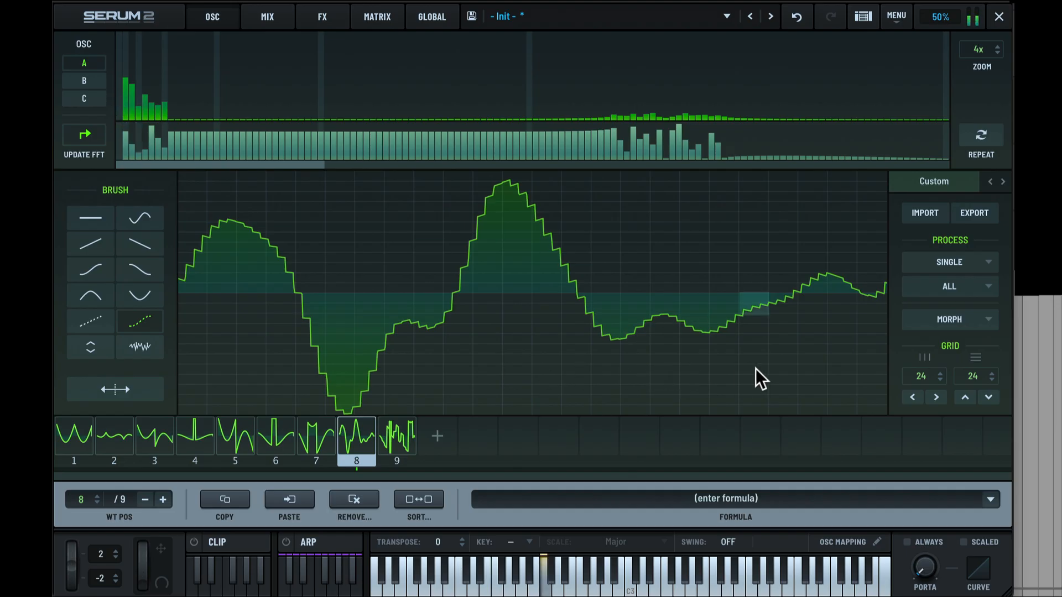
left_click(945, 260)
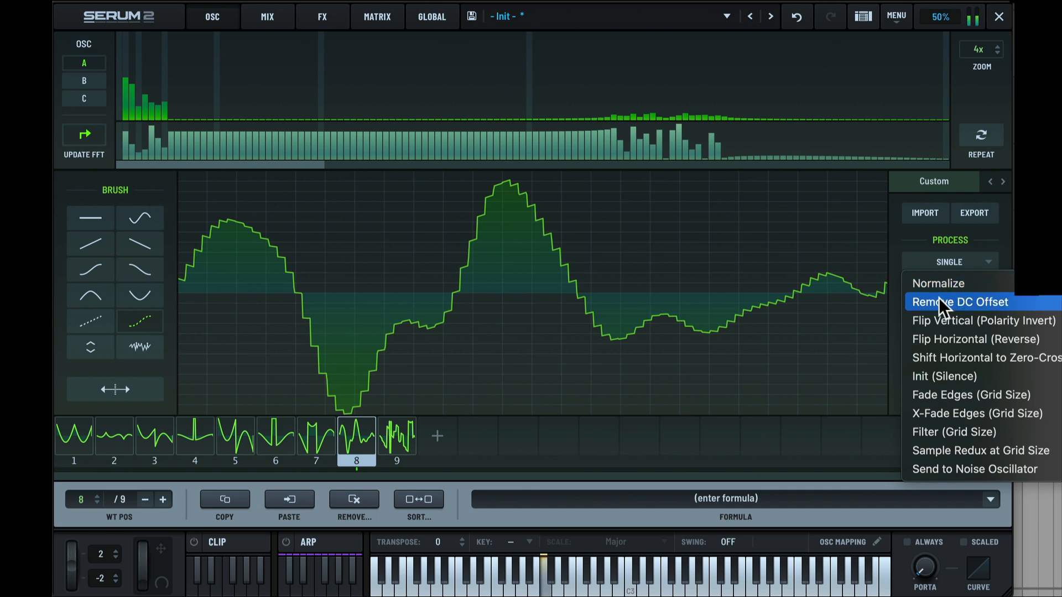
left_click(933, 251)
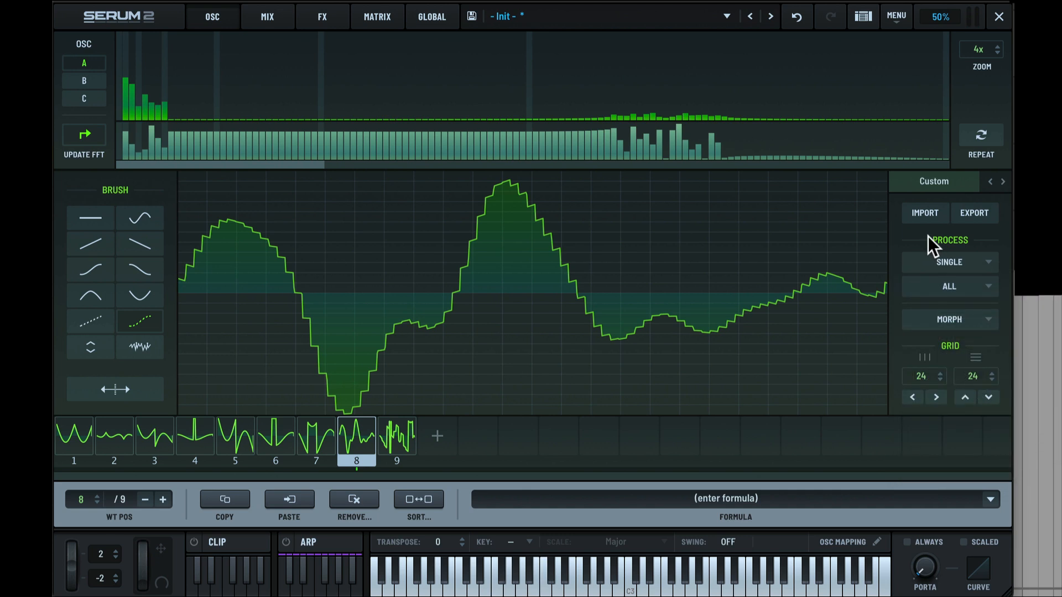
left_click(796, 18)
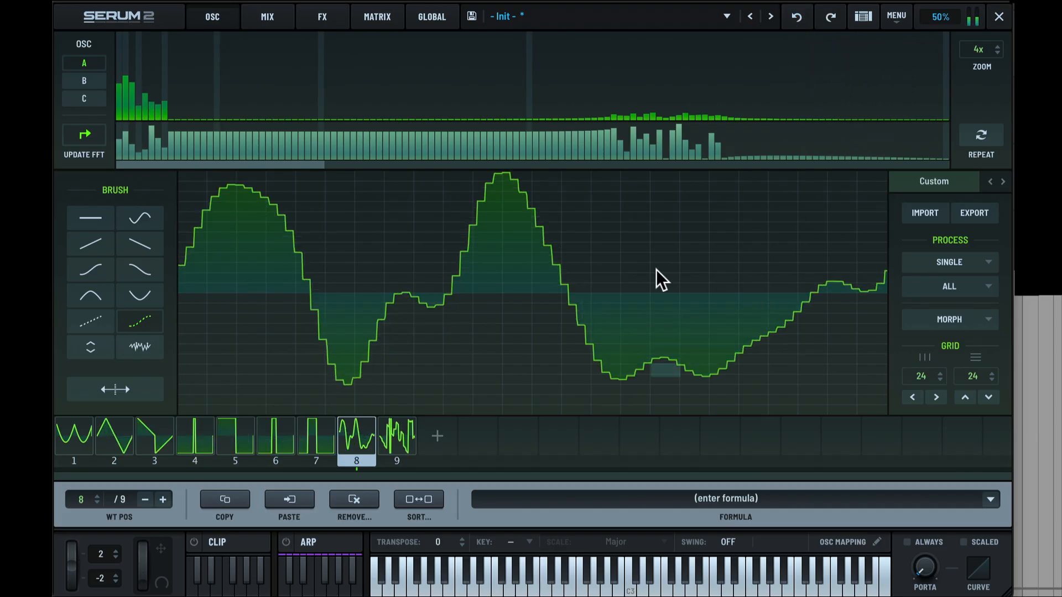
left_click(947, 263)
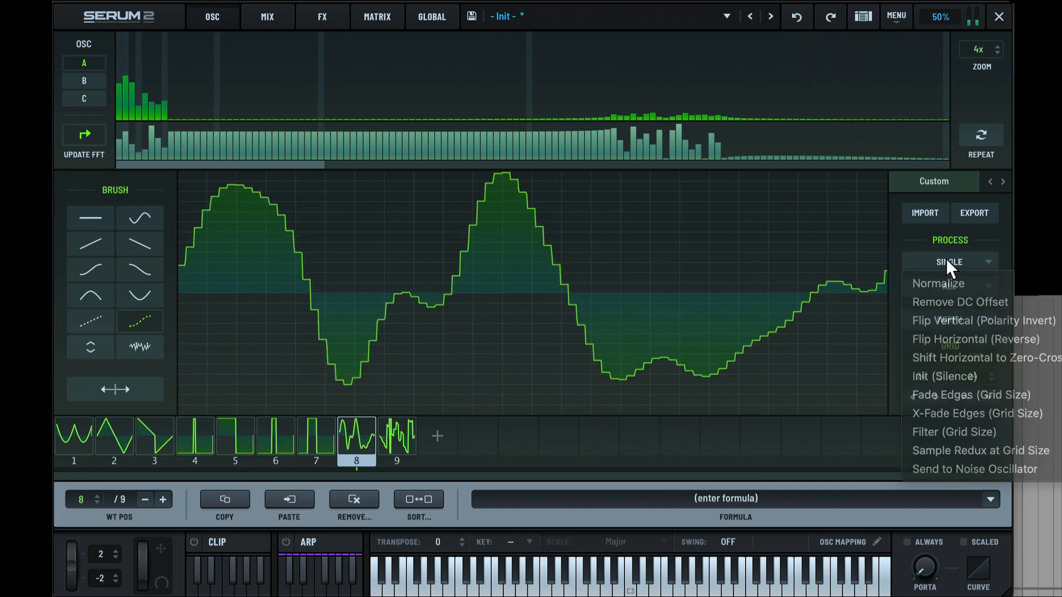
left_click(947, 257)
left_click(943, 285)
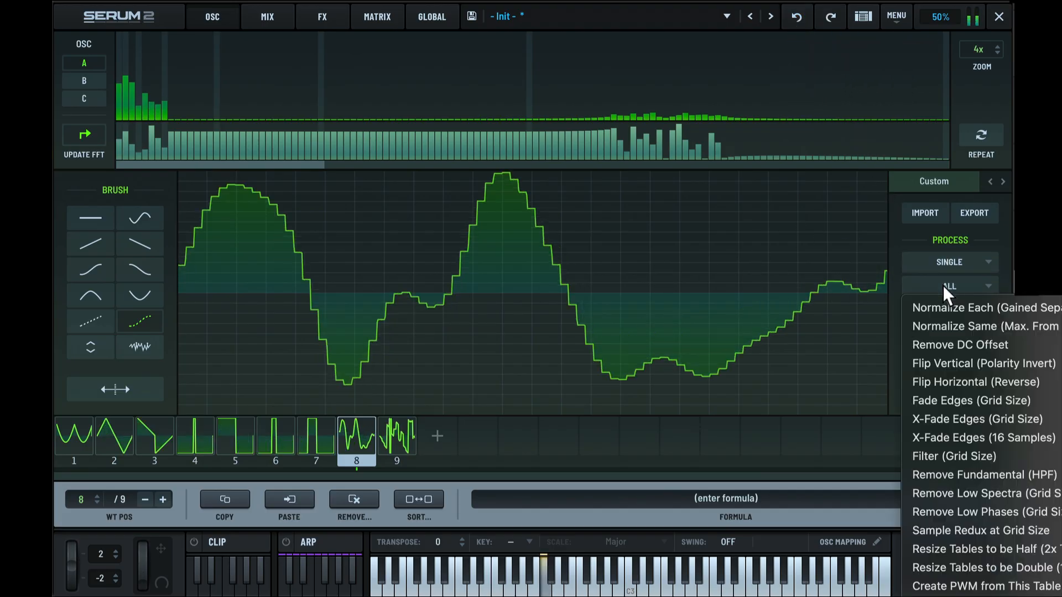
left_click(950, 473)
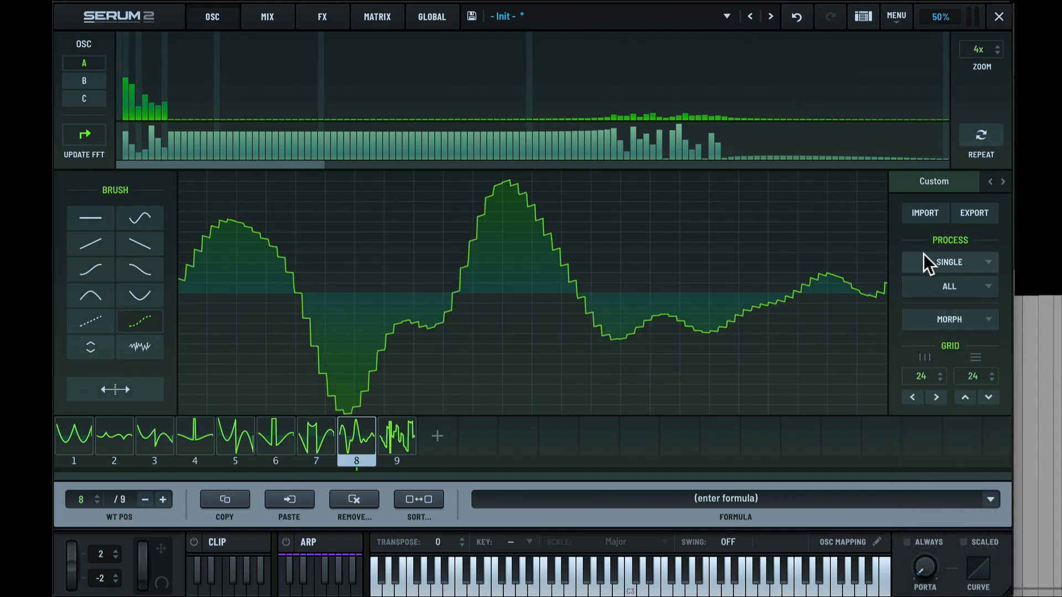
key("ctrl+z")
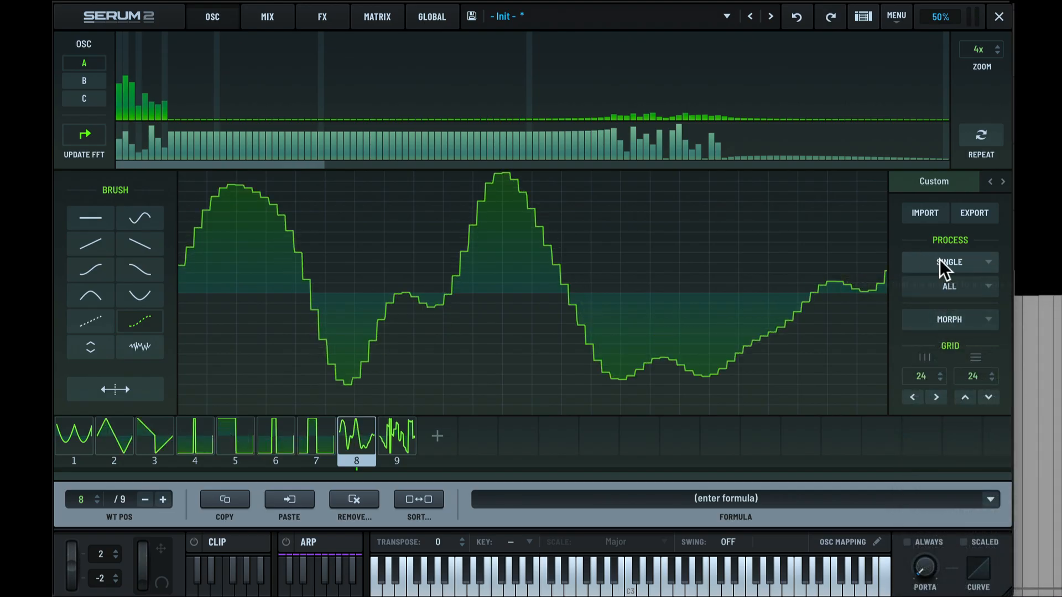
left_click(944, 283)
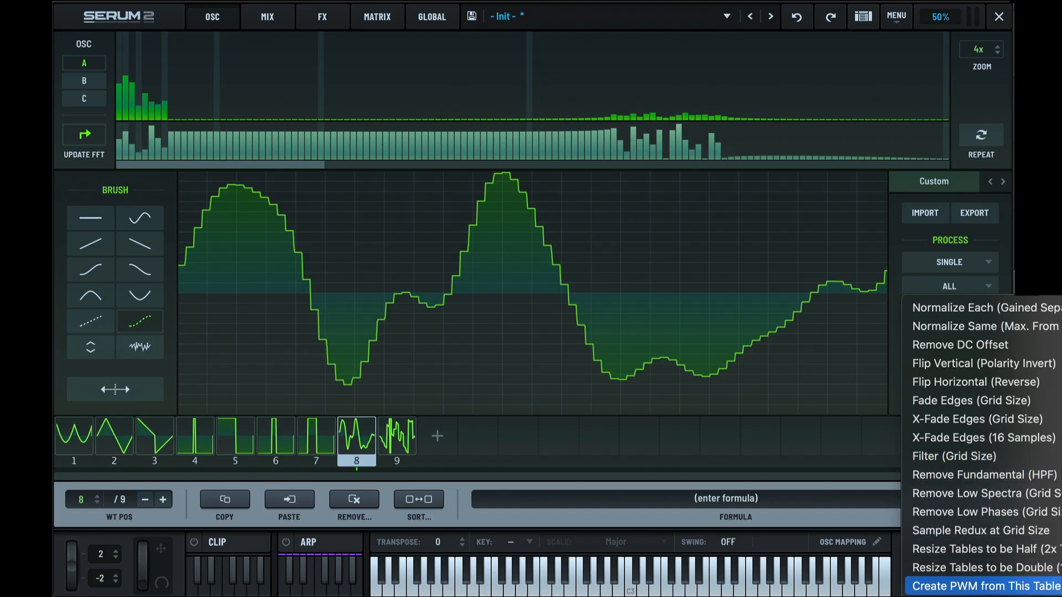
left_click(837, 370)
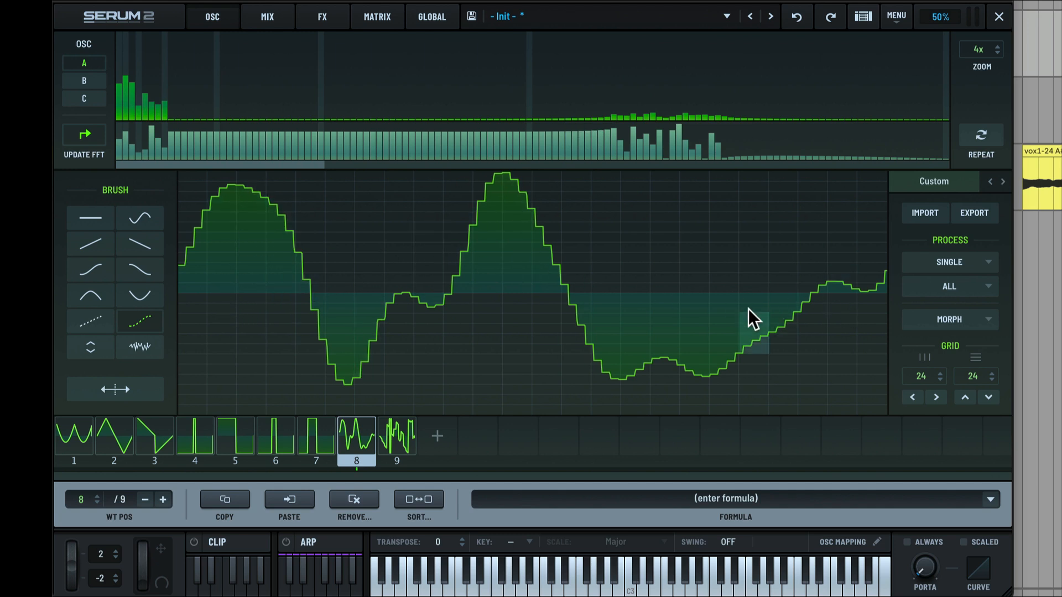
Step: Redraw the stepped section between the two main peaks of frame 8's waveform with the dotted curve brush
mouse_move(285, 221)
left_mouse_down()
mouse_move(307, 255)
mouse_move(367, 251)
mouse_move(445, 277)
left_mouse_up()
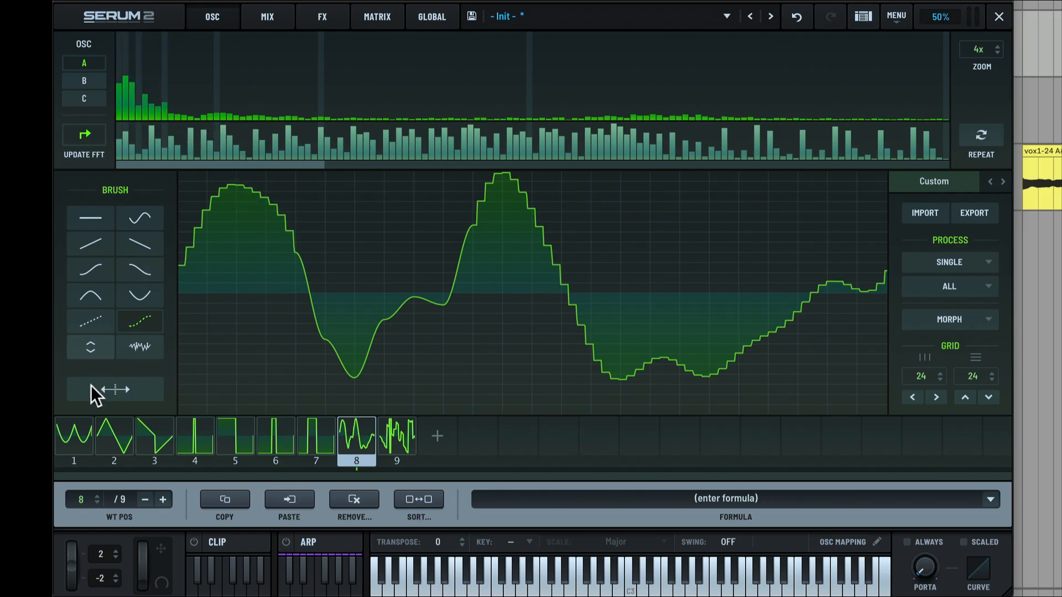
Step: Select frame 1 and clear all harmonic bins from its FFT spectrum
left_click(76, 434)
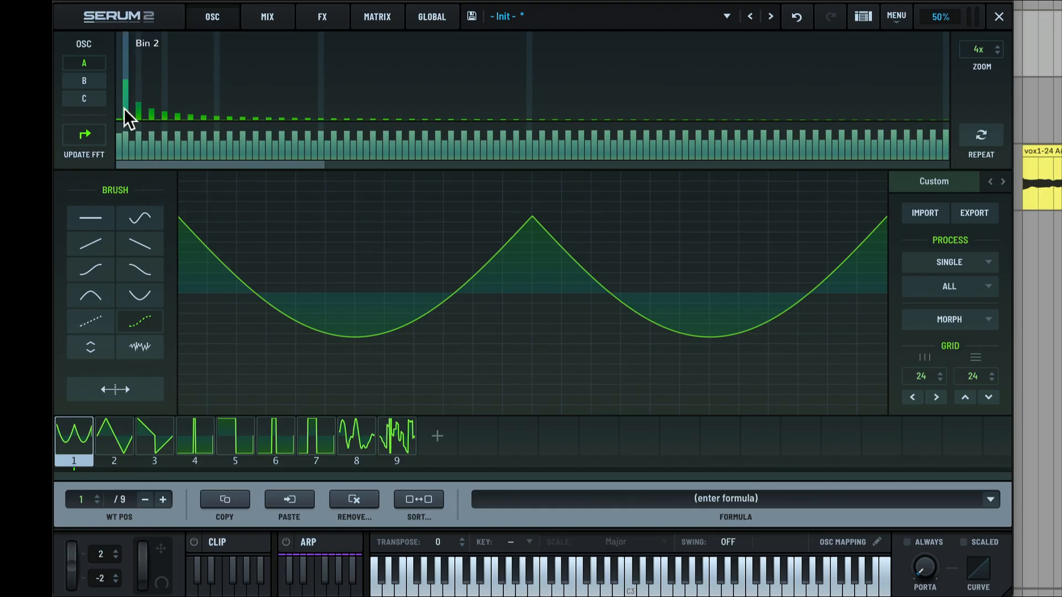
mouse_move(124, 90)
left_mouse_down()
mouse_move(124, 117)
mouse_move(108, 124)
mouse_move(500, 155)
mouse_move(787, 155)
left_mouse_up()
right_click(396, 72)
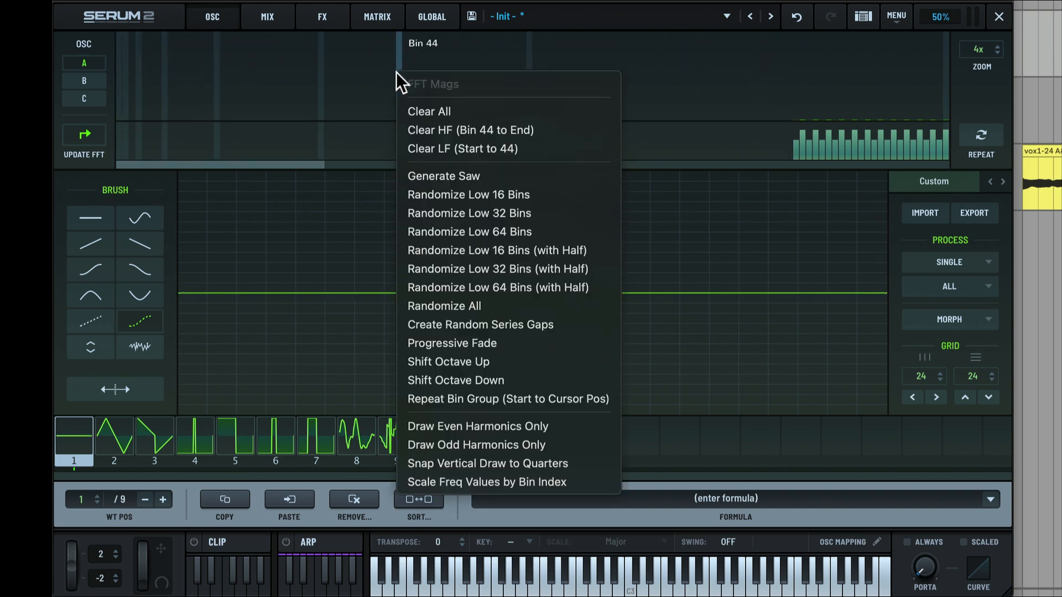
left_click(453, 110)
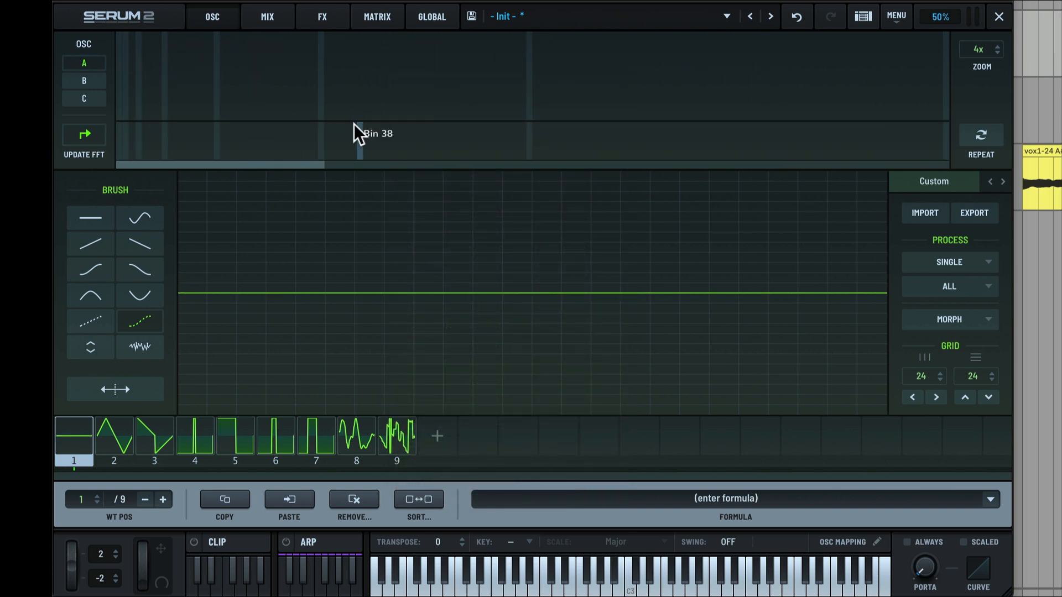
Step: Draw a descending series of harmonic magnitudes from bin 2 to about bin 34 in frame 1's empty spectrum
left_click(120, 92)
left_click_drag(120, 87, 124, 115)
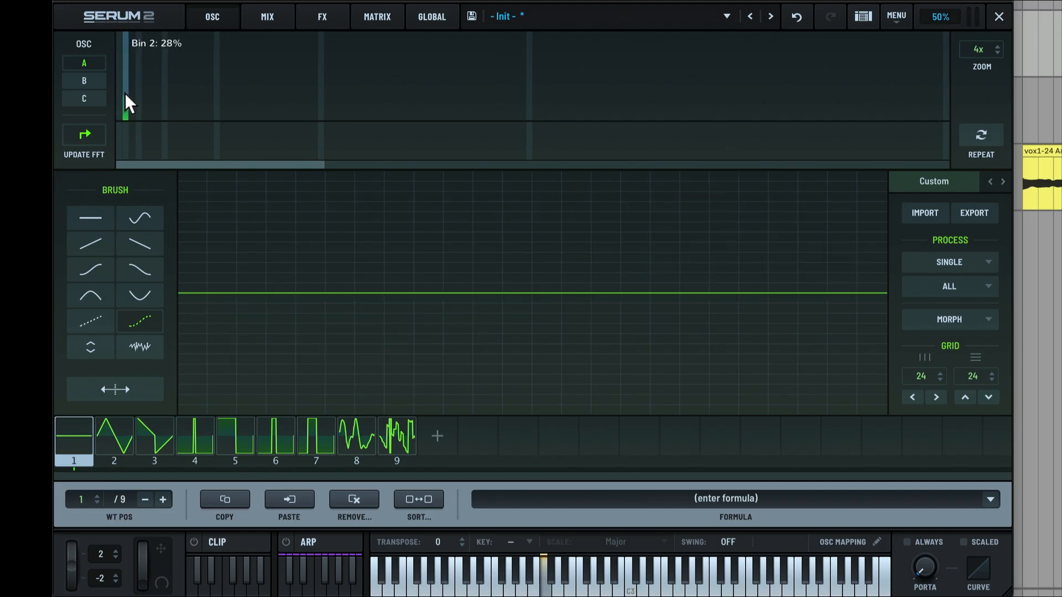
mouse_move(126, 79)
left_mouse_down()
mouse_move(125, 58)
mouse_move(123, 113)
mouse_move(130, 66)
mouse_move(133, 120)
mouse_move(145, 68)
mouse_move(168, 81)
mouse_move(163, 91)
mouse_move(210, 102)
mouse_move(333, 107)
left_mouse_up()
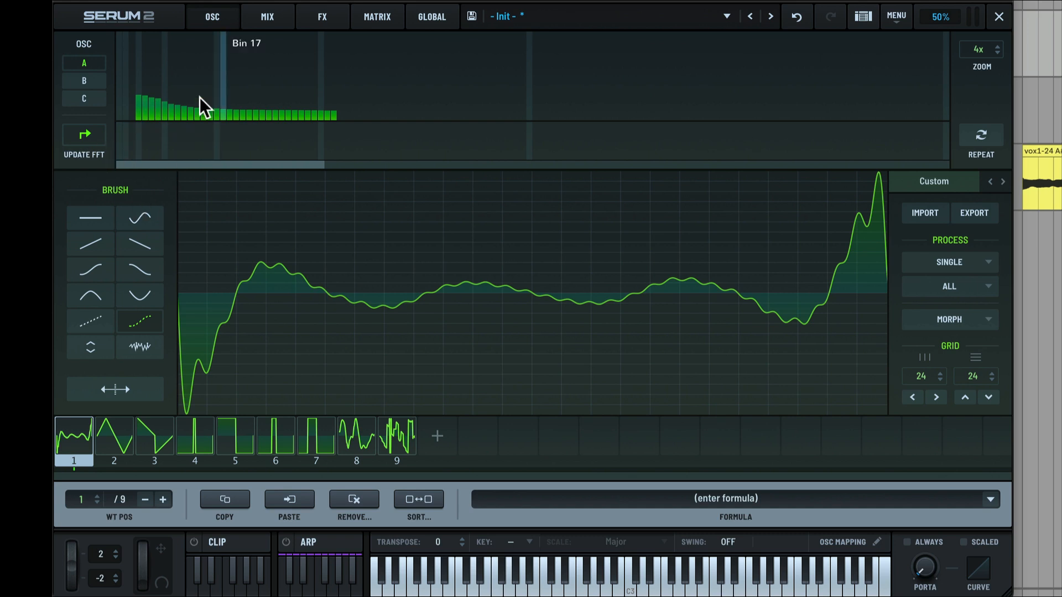
Step: With Update FFT off, set frame 1's bin 2 to 61% and redraw the magnitudes sloping down to about bin 38, then re-enable it
left_click(89, 135)
left_click(125, 66)
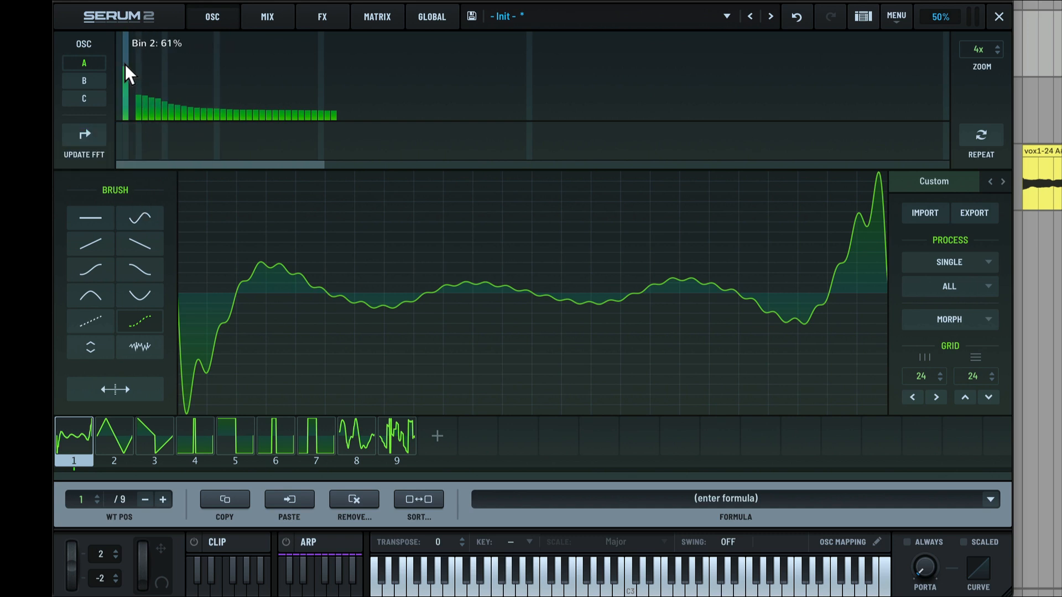
left_click_drag(125, 64, 366, 115)
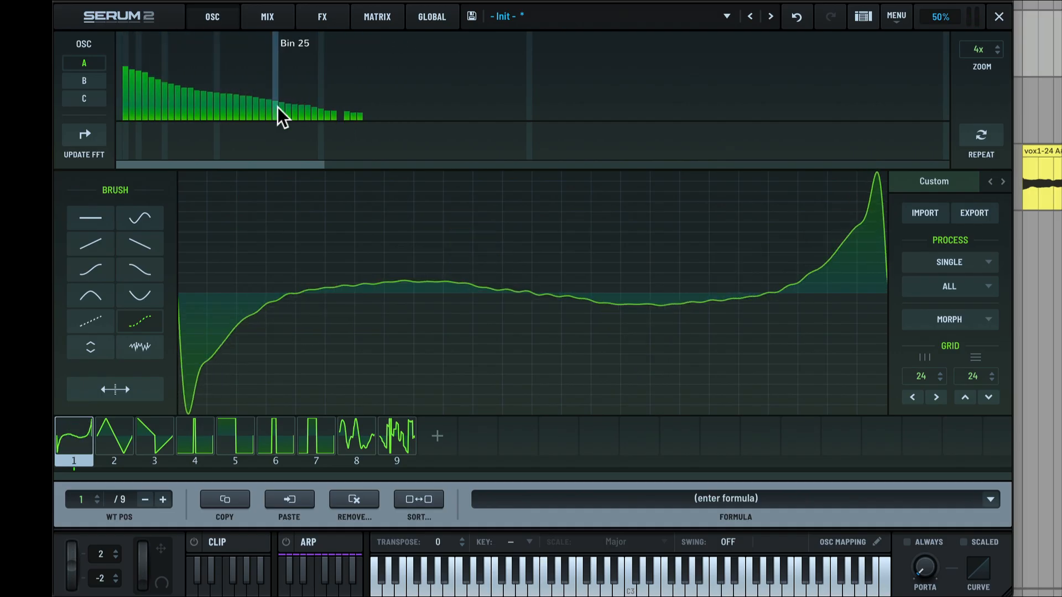
left_click(80, 136)
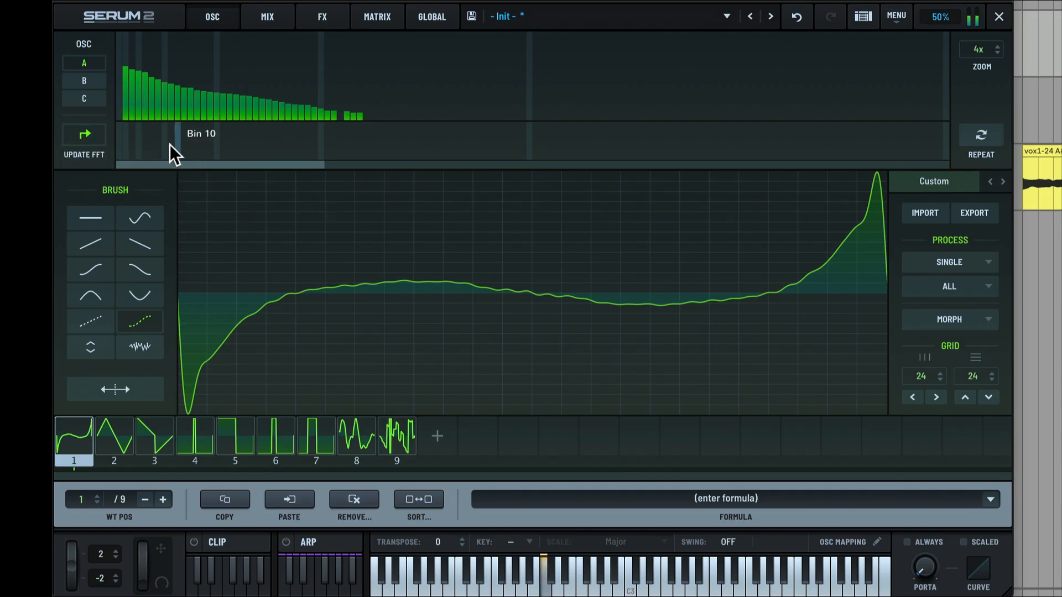
Step: Lower frame 1's harmonic magnitudes, and with Update FFT off reshape bins up to about bin 20 into a gentle downward slope
mouse_move(155, 81)
left_mouse_down()
mouse_move(258, 110)
mouse_move(154, 128)
left_mouse_up()
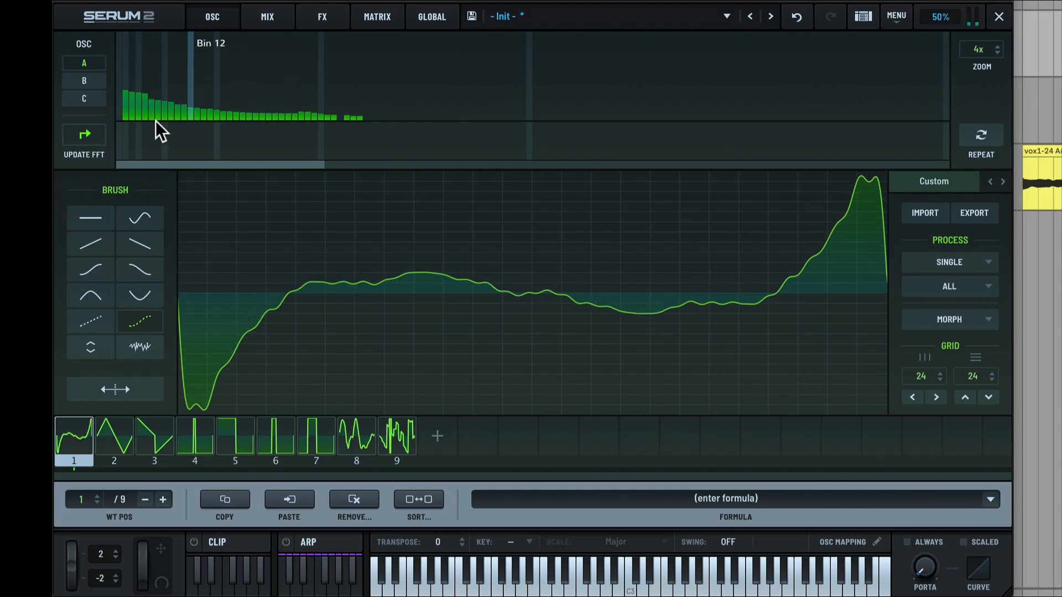
left_click(87, 132)
left_click_drag(179, 91, 244, 104)
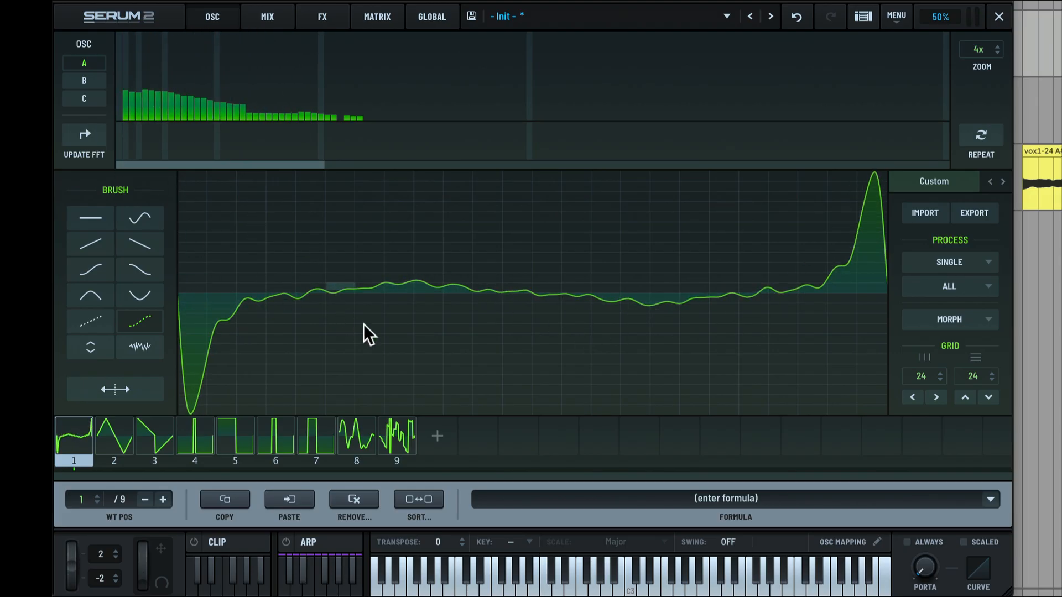
Step: Smooth the middle of frame 1's waveform with the dotted curve brush, and draw stepped arches around its centre with the arch brush
left_click_drag(470, 289, 592, 296)
mouse_move(647, 359)
left_mouse_down()
mouse_move(739, 417)
mouse_move(791, 409)
left_mouse_up()
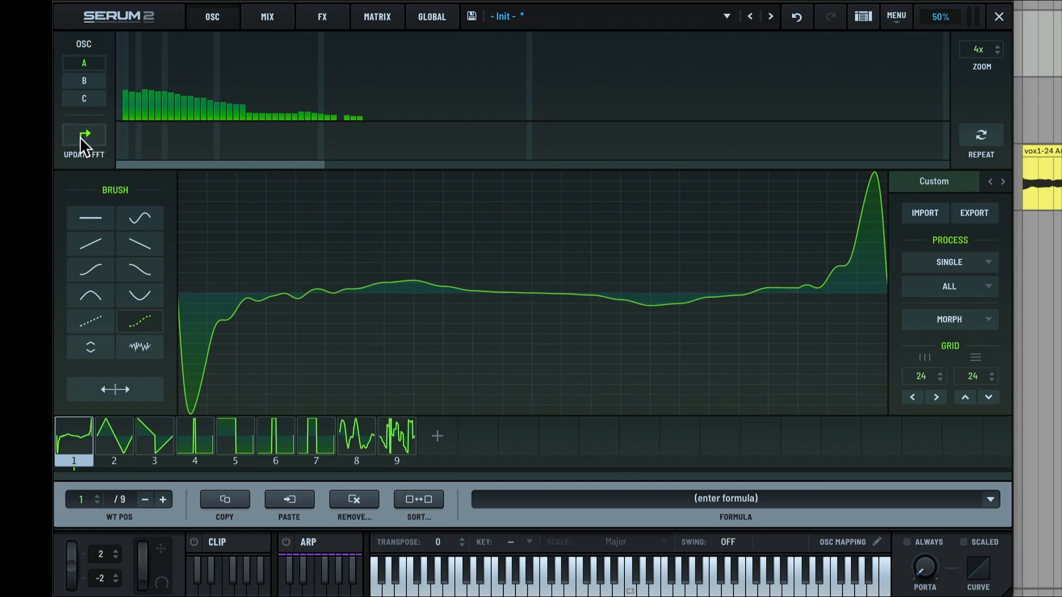
left_click(90, 301)
mouse_move(325, 271)
left_mouse_down()
mouse_move(467, 253)
mouse_move(558, 315)
left_mouse_up()
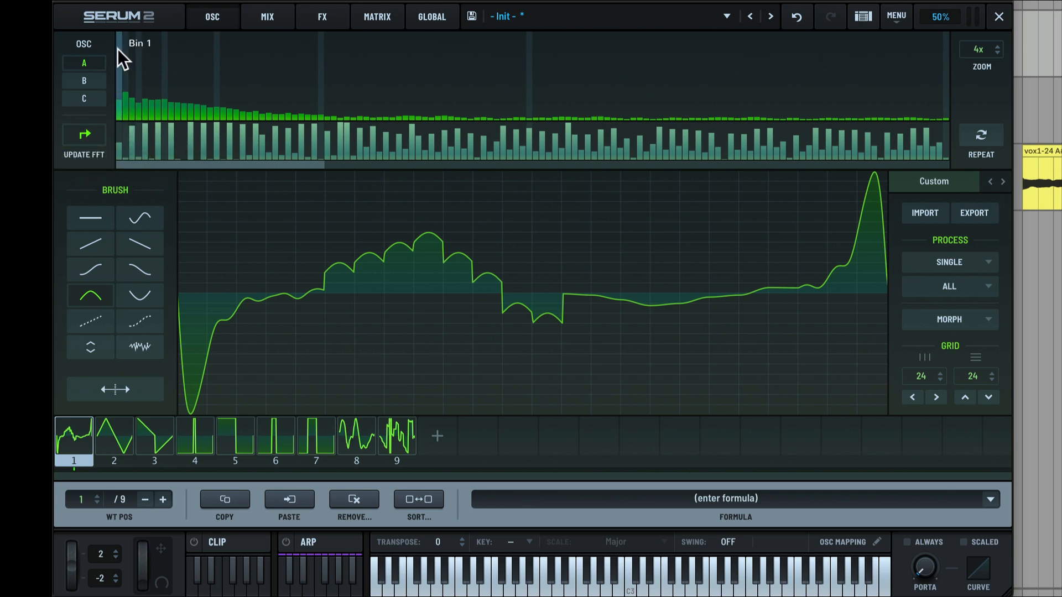
Step: Redraw frame 1's magnitudes as a slope descending from bin 1, and raise scattered groups of bins up to about bin 94
mouse_move(117, 49)
left_mouse_down()
mouse_move(288, 91)
mouse_move(484, 119)
mouse_move(680, 127)
mouse_move(941, 159)
mouse_move(868, 160)
left_mouse_up()
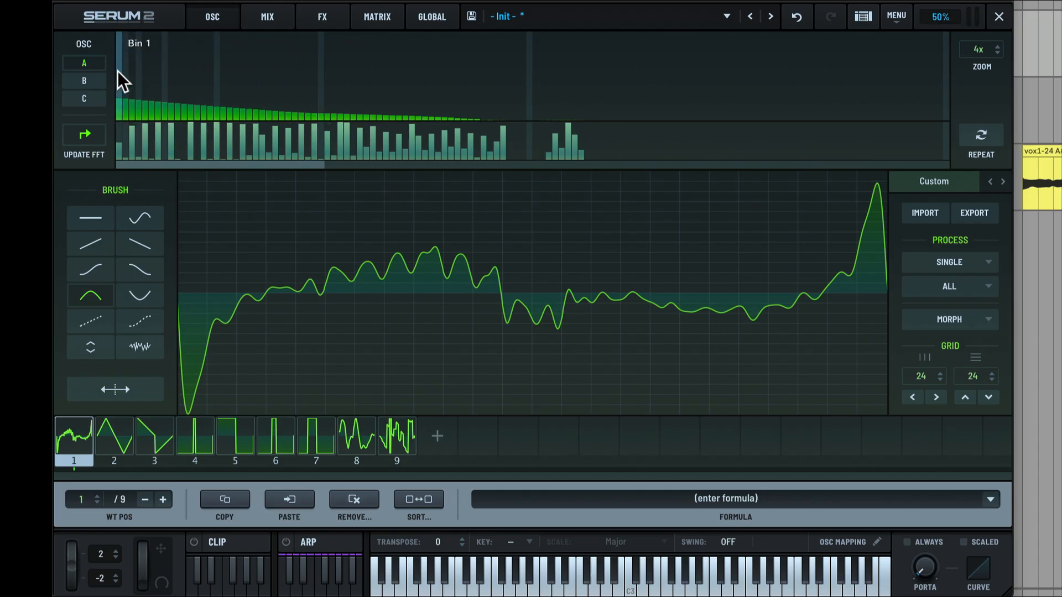
left_click_drag(117, 53, 245, 108)
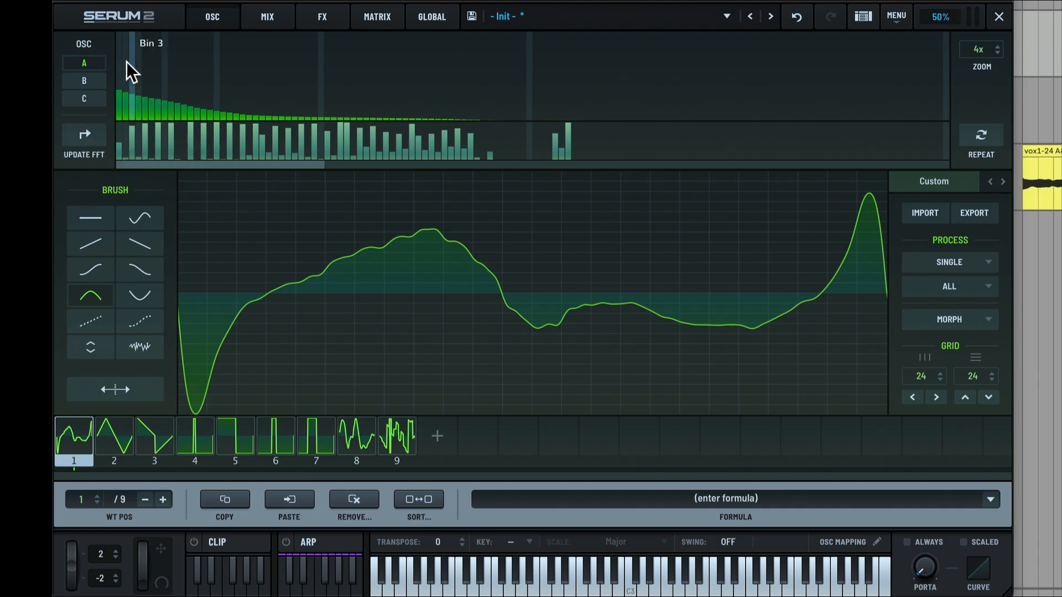
mouse_move(126, 61)
left_mouse_down()
mouse_move(216, 62)
mouse_move(268, 82)
mouse_move(469, 99)
mouse_move(720, 94)
left_mouse_up()
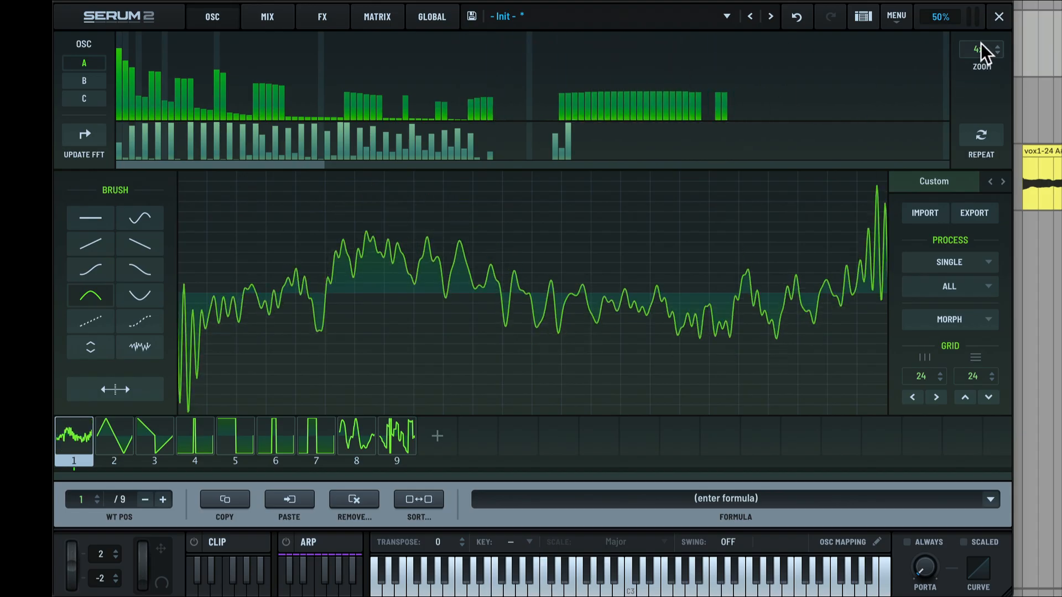
Step: With the FFT display zoomed fully out, draw a descending slope across frame 1's whole spectrum and a second, lower slope from its middle
left_click_drag(979, 50, 979, 107)
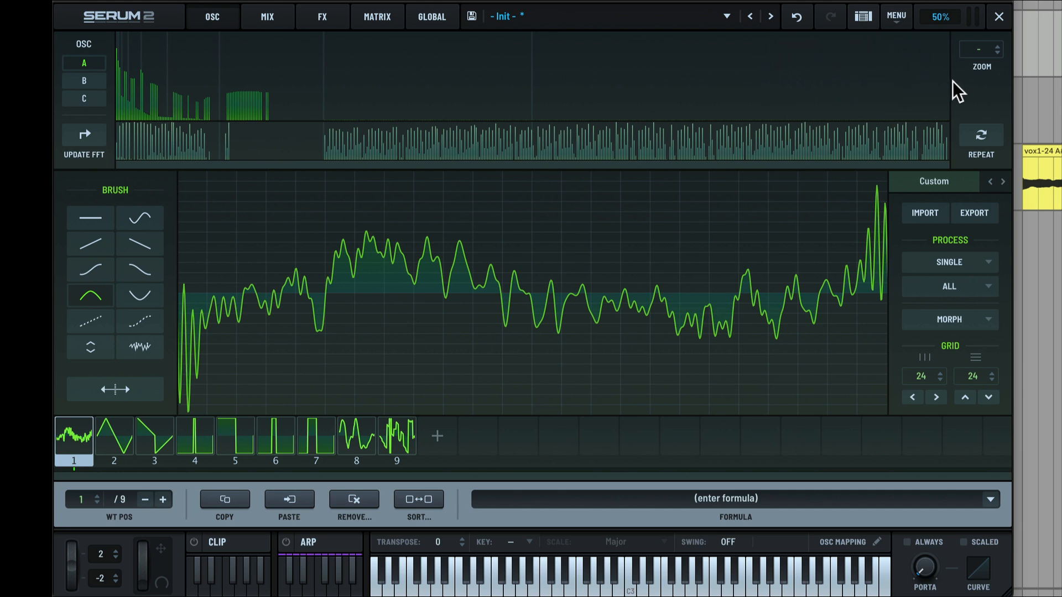
mouse_move(948, 80)
left_mouse_down()
mouse_move(177, 44)
mouse_move(110, 21)
mouse_move(223, 69)
mouse_move(798, 124)
mouse_move(810, 103)
mouse_move(874, 118)
mouse_move(524, 54)
mouse_move(332, 53)
mouse_move(471, 78)
mouse_move(669, 91)
mouse_move(237, 104)
mouse_move(234, 77)
mouse_move(370, 114)
mouse_move(809, 125)
mouse_move(329, 114)
mouse_move(190, 78)
mouse_move(419, 116)
mouse_move(140, 52)
mouse_move(581, 117)
mouse_move(873, 111)
left_mouse_up()
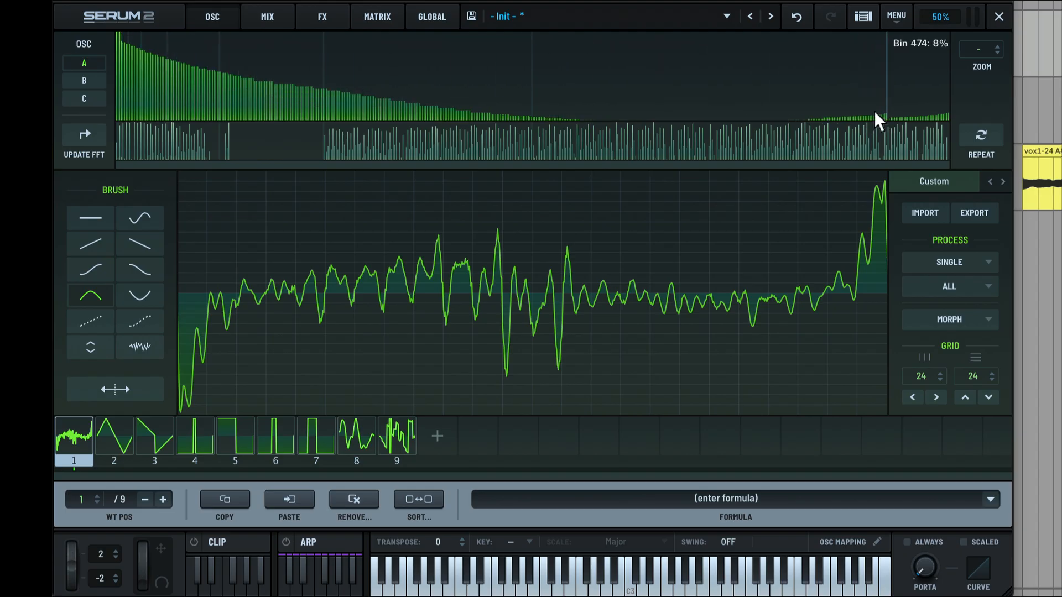
left_click_drag(529, 94, 718, 114)
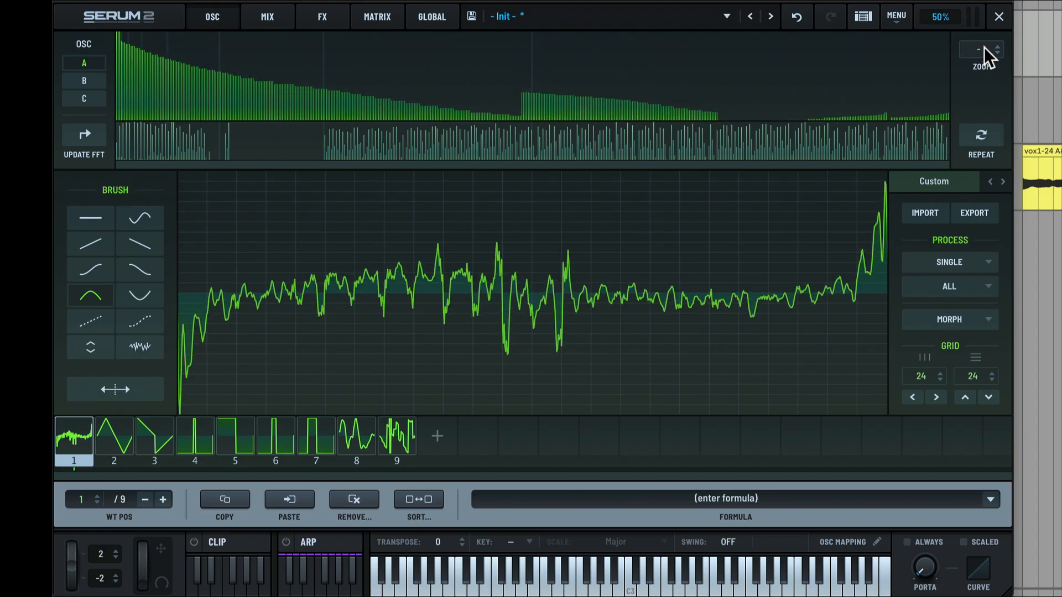
Step: Return the FFT display to 4x zoom and clear all magnitudes from frame 1's spectrum
left_click_drag(984, 47, 980, 6)
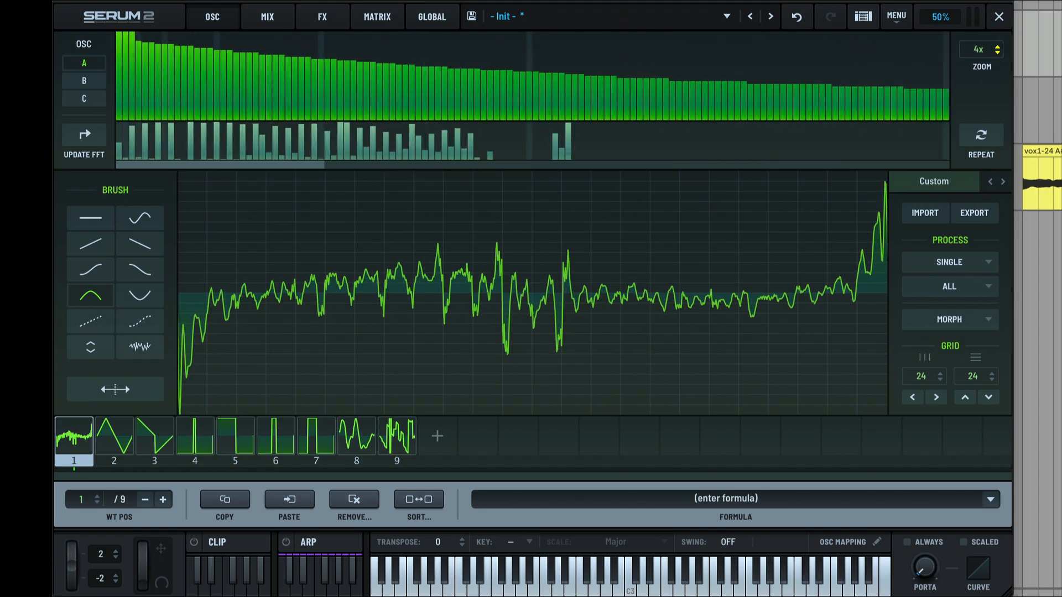
right_click(426, 71)
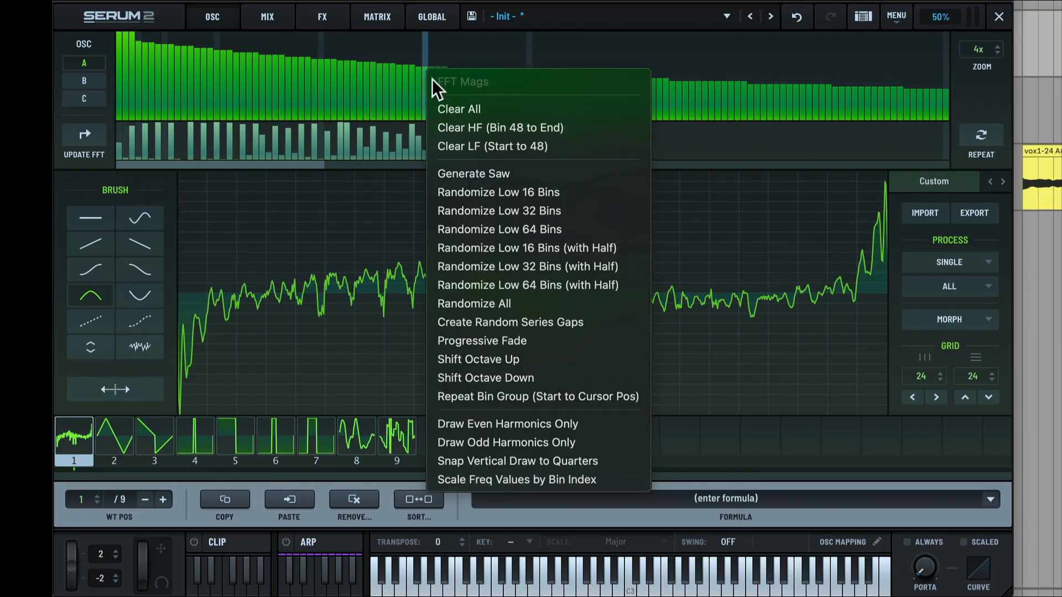
left_click(456, 108)
Step: Set bins 1 and 4 in frame 1's empty spectrum, and add a descending series of spaced harmonics up to about bin 40
left_click(121, 56)
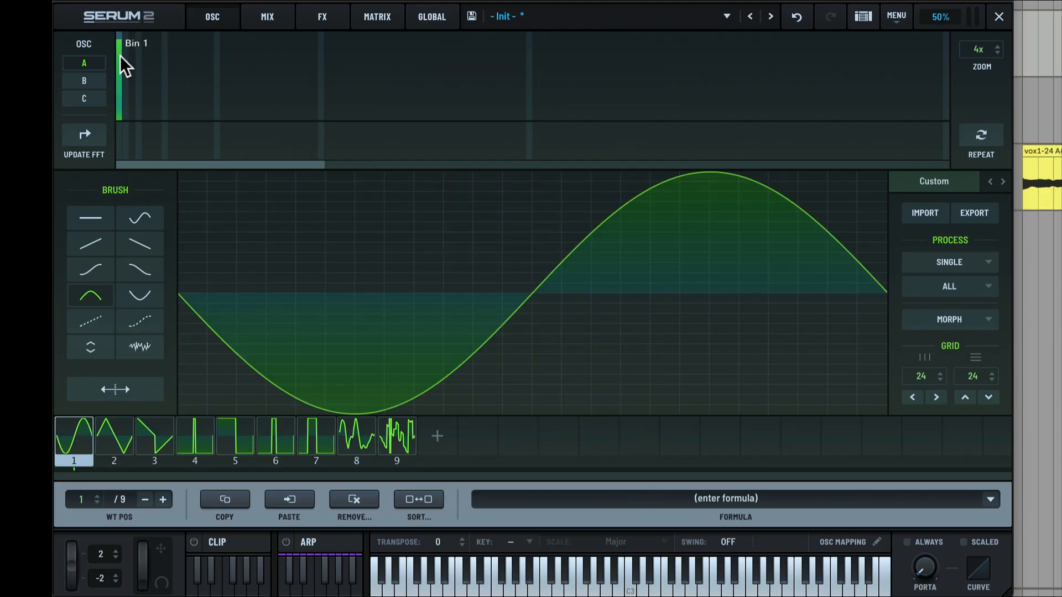
left_click(136, 74)
left_click(121, 74)
left_click(120, 52)
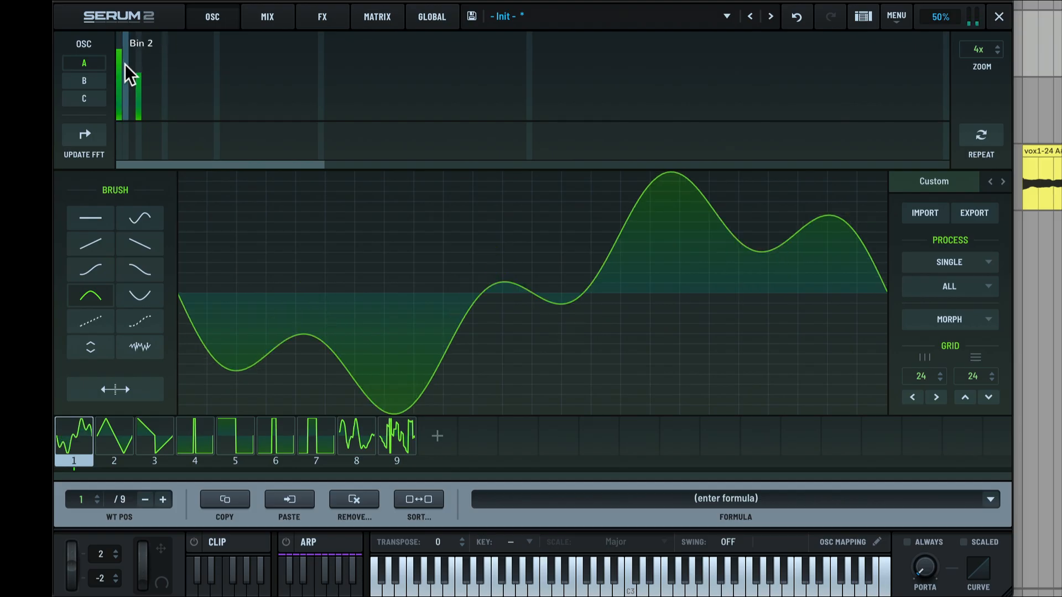
mouse_move(125, 64)
left_mouse_down()
mouse_move(203, 96)
mouse_move(399, 119)
left_mouse_up()
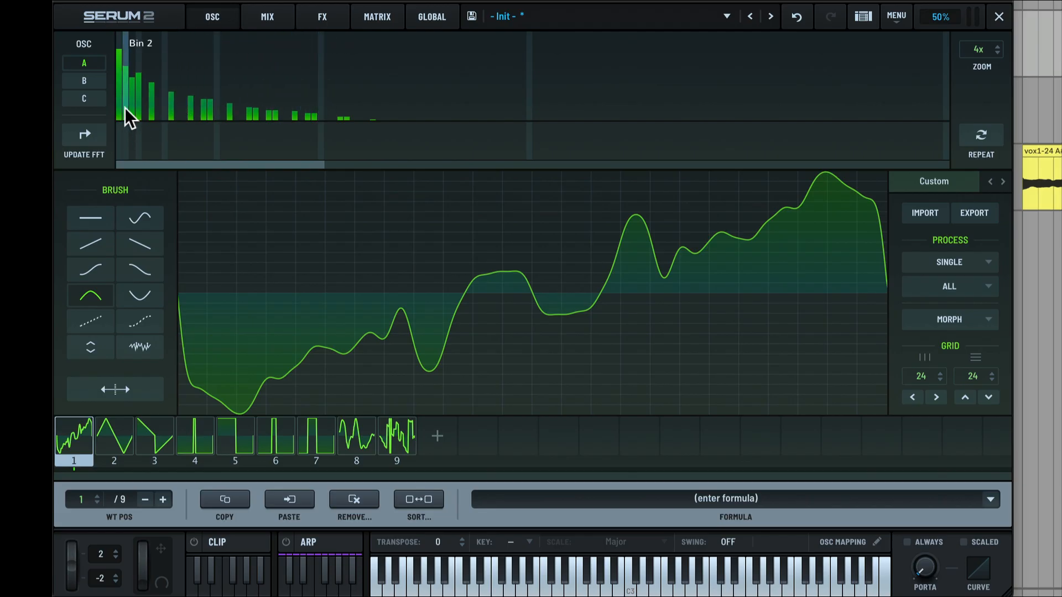
Step: Reduce frame 1's spectrum to bin 1 alone and shift that bin's phase, finishing at its maximum
mouse_move(124, 108)
left_mouse_down()
mouse_move(126, 127)
mouse_move(441, 159)
left_mouse_up()
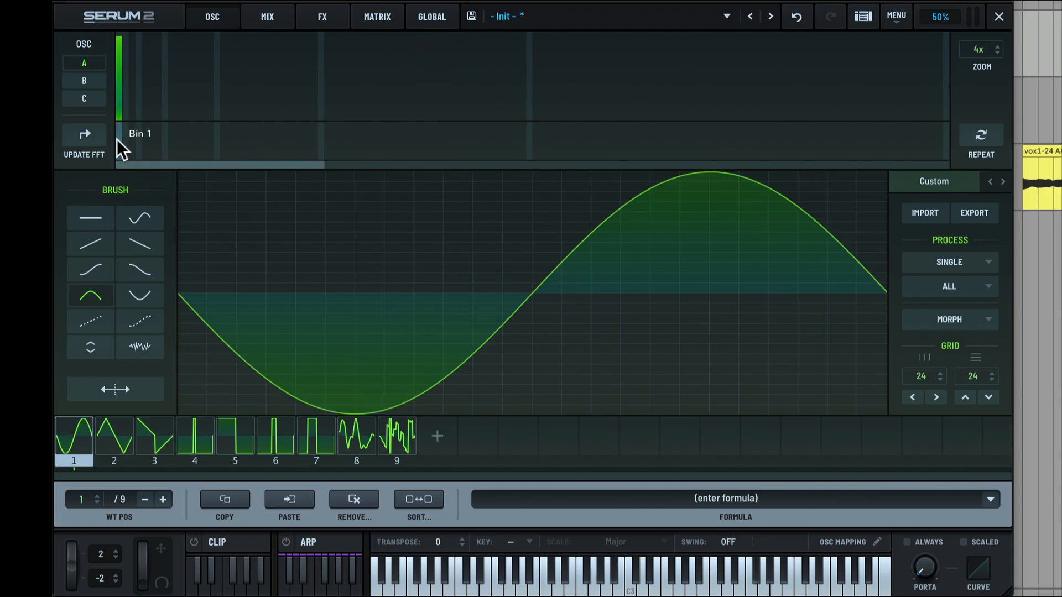
left_click(119, 155)
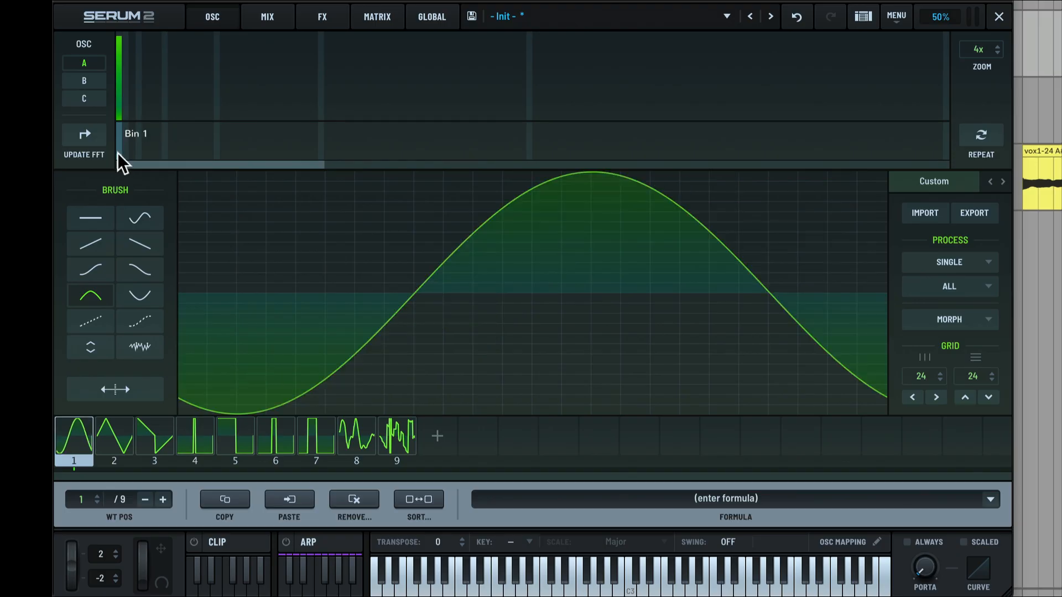
left_click(116, 148)
left_click_drag(117, 147, 119, 121)
Step: Draw further magnitudes in frame 1, sloping down from bin 7 to about bin 58, and draw varied phase values up to about bin 60
mouse_move(121, 79)
left_mouse_down()
mouse_move(116, 27)
mouse_move(130, 74)
mouse_move(163, 94)
left_mouse_up()
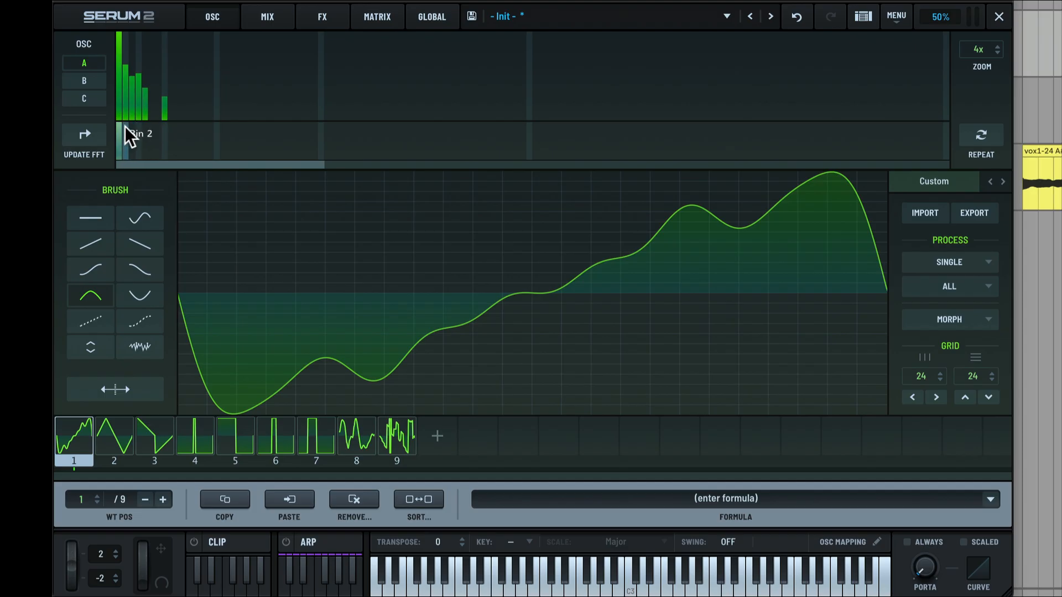
left_click_drag(124, 126, 147, 139)
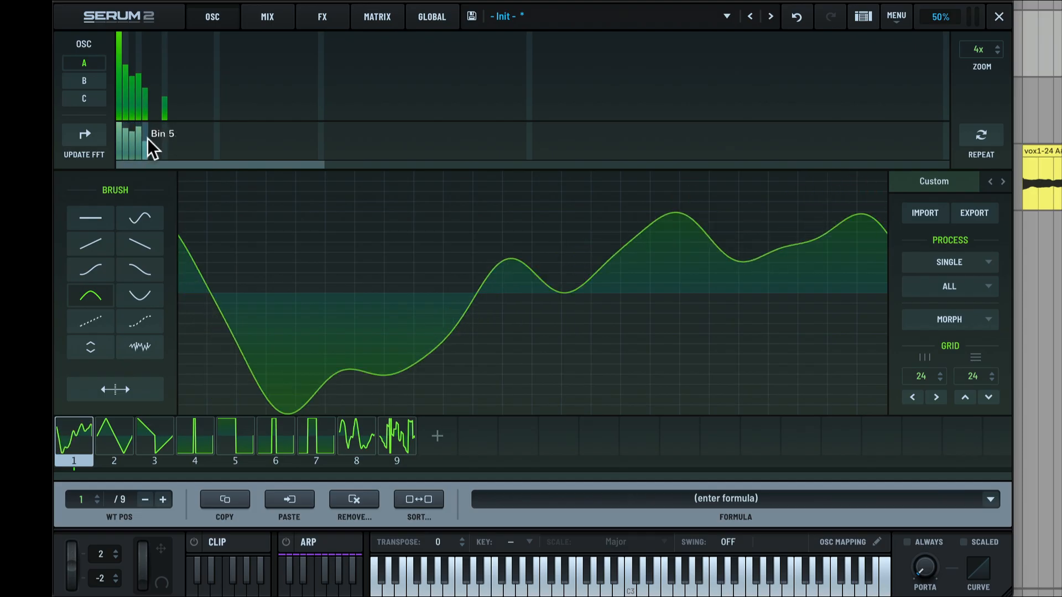
left_click(161, 140)
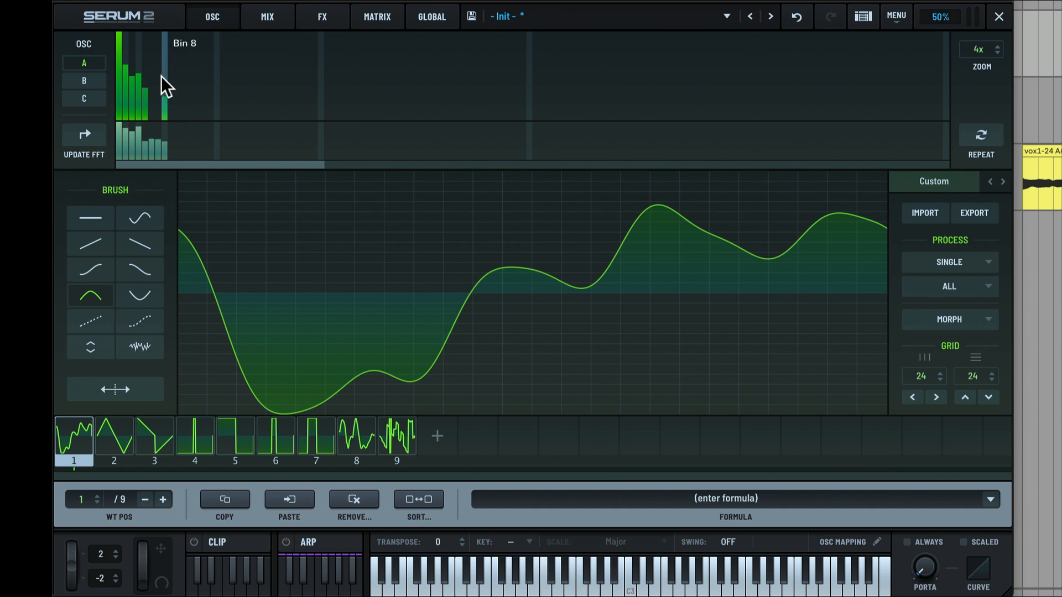
mouse_move(161, 61)
left_mouse_down()
mouse_move(162, 52)
mouse_move(492, 116)
left_mouse_up()
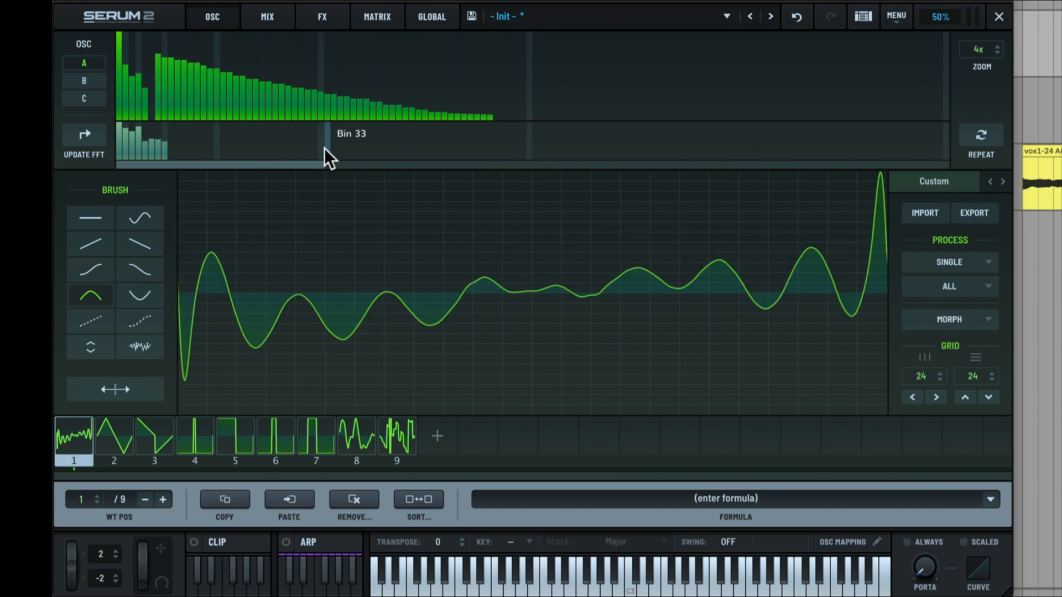
mouse_move(193, 146)
left_mouse_down()
mouse_move(274, 136)
mouse_move(505, 158)
left_mouse_up()
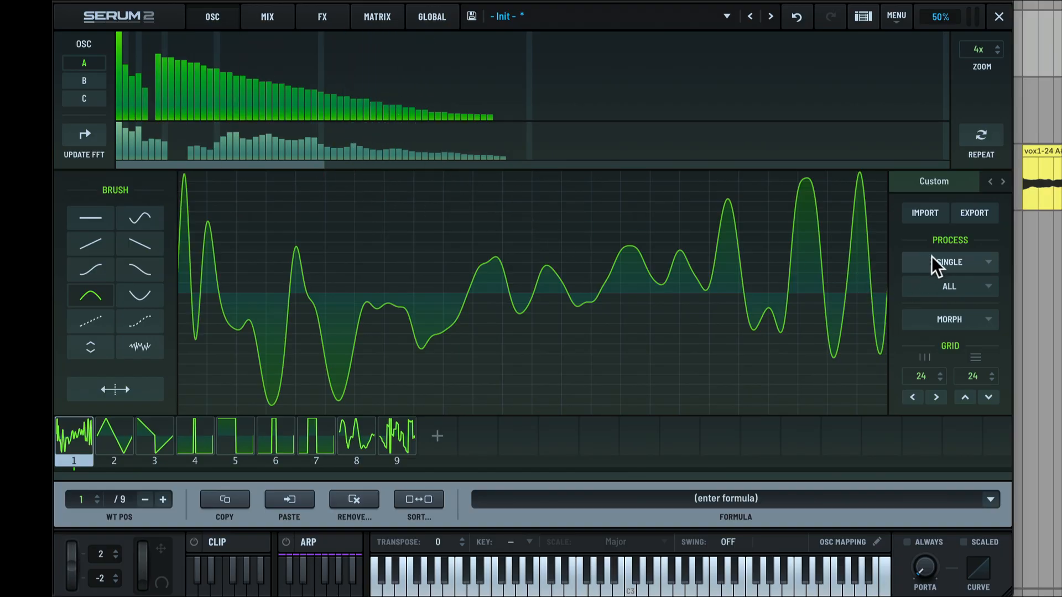
Step: Apply Remove Low Spectra (Grid Size) to all frames, and undo it
left_click(950, 285)
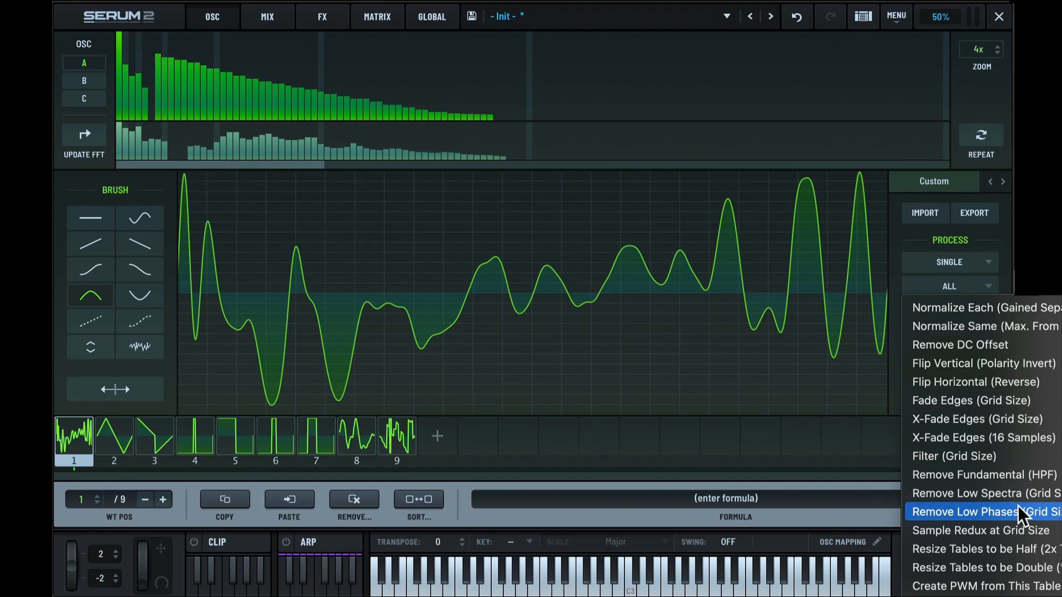
left_click(1017, 490)
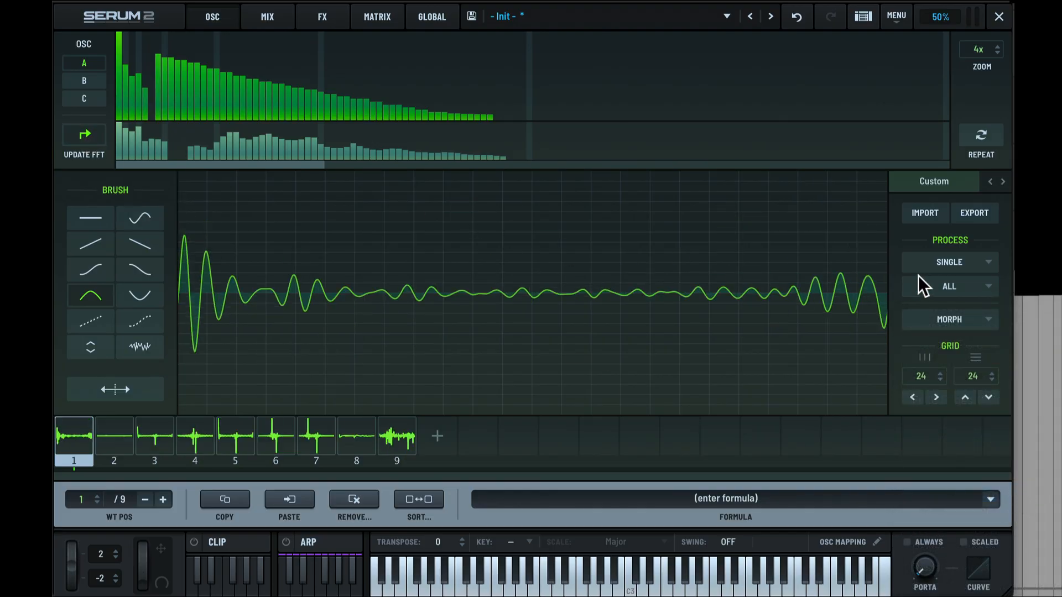
key("ctrl+z")
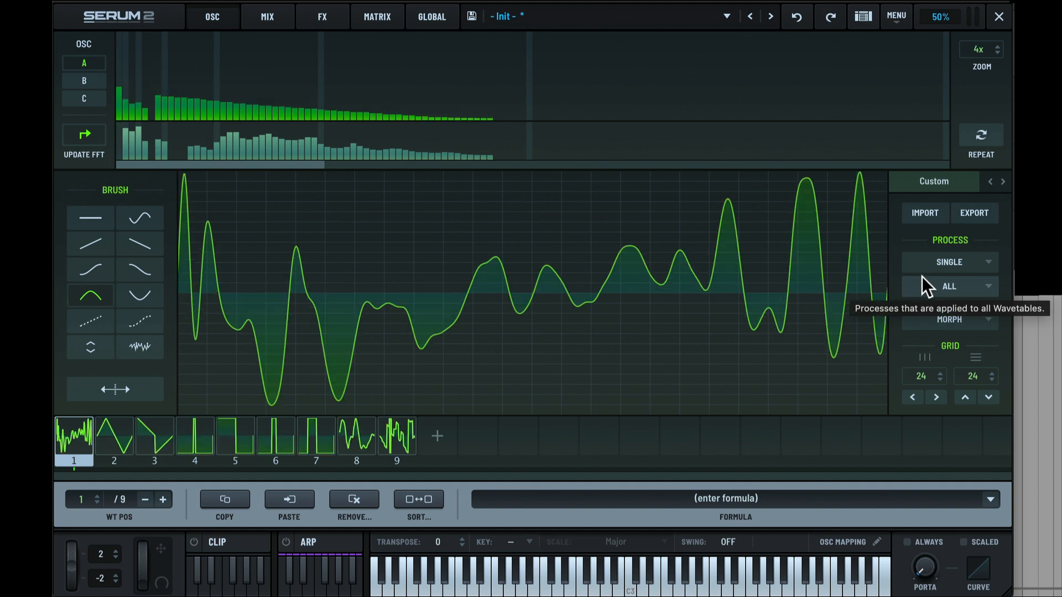
Step: Open the list of processes that apply to all frames
left_click(955, 282)
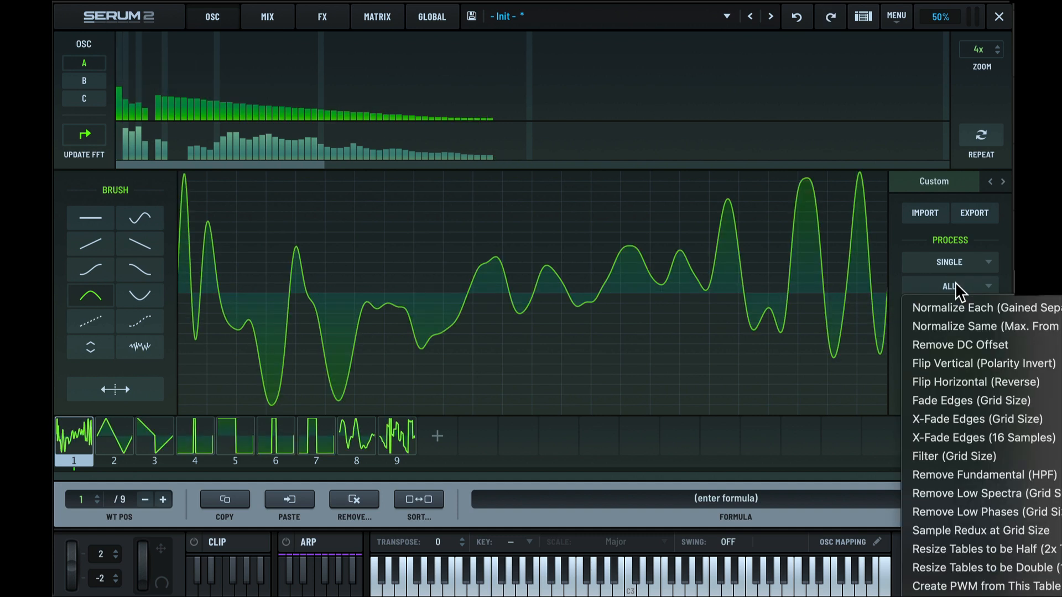
Step: Try removing the low spectra at grid size from all frames and undo it
left_click(992, 494)
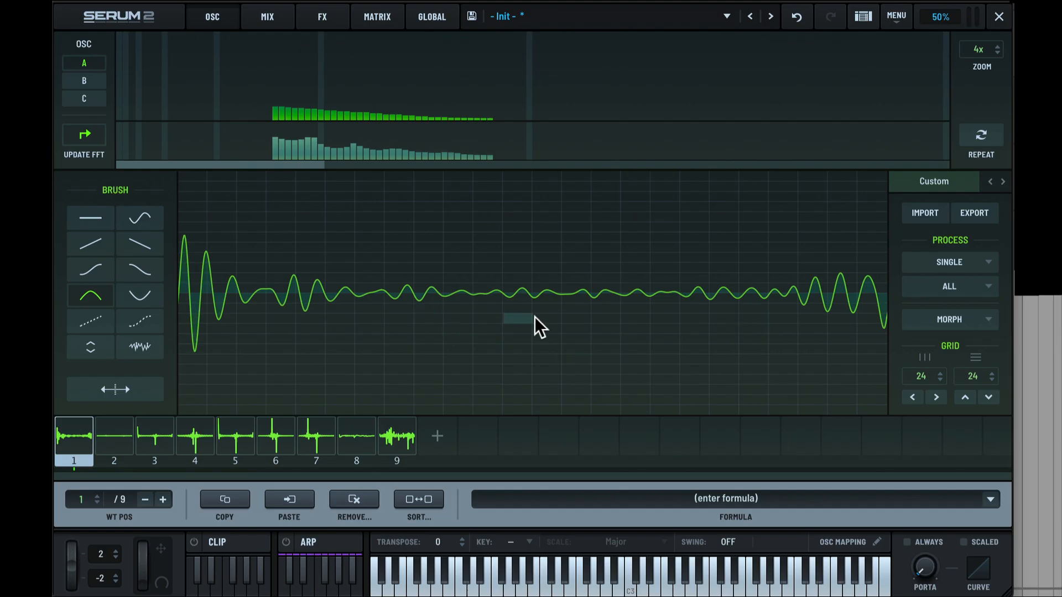
key("ctrl+z")
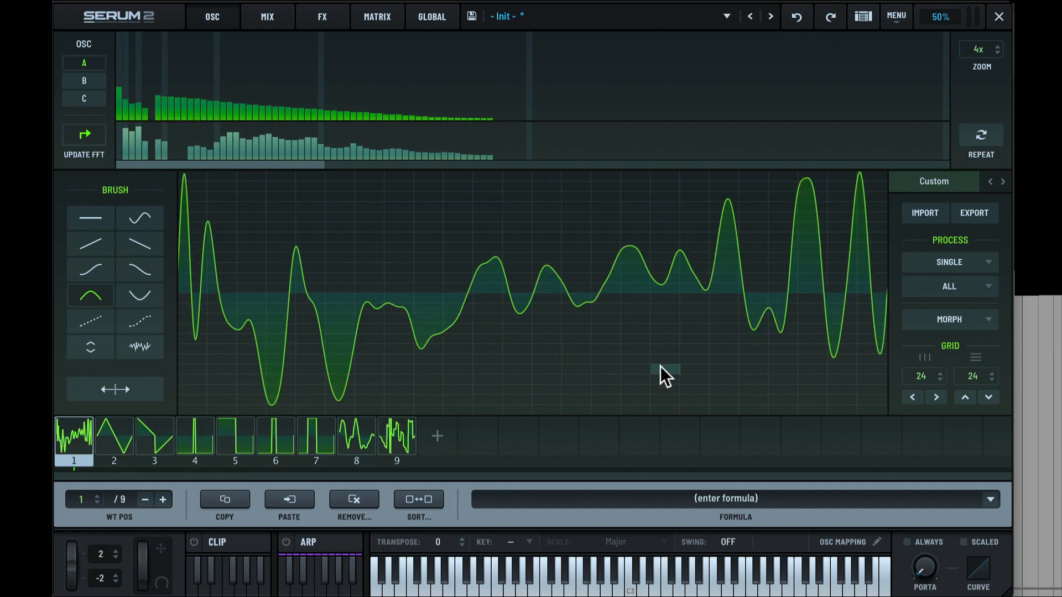
Step: Remove the low phases at grid size from all frames of the wavetable
left_click(969, 281)
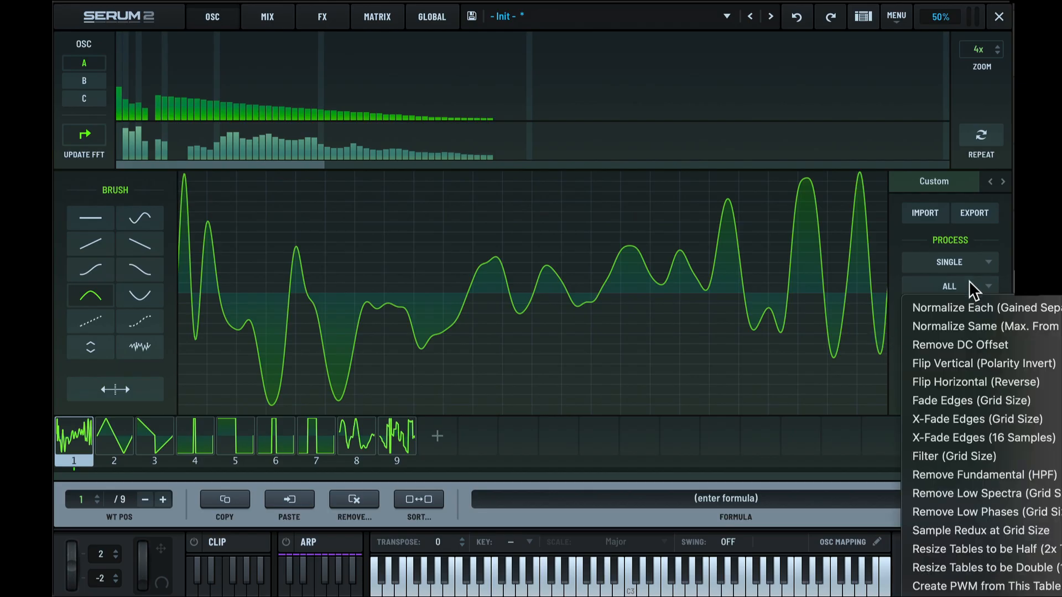
left_click(989, 511)
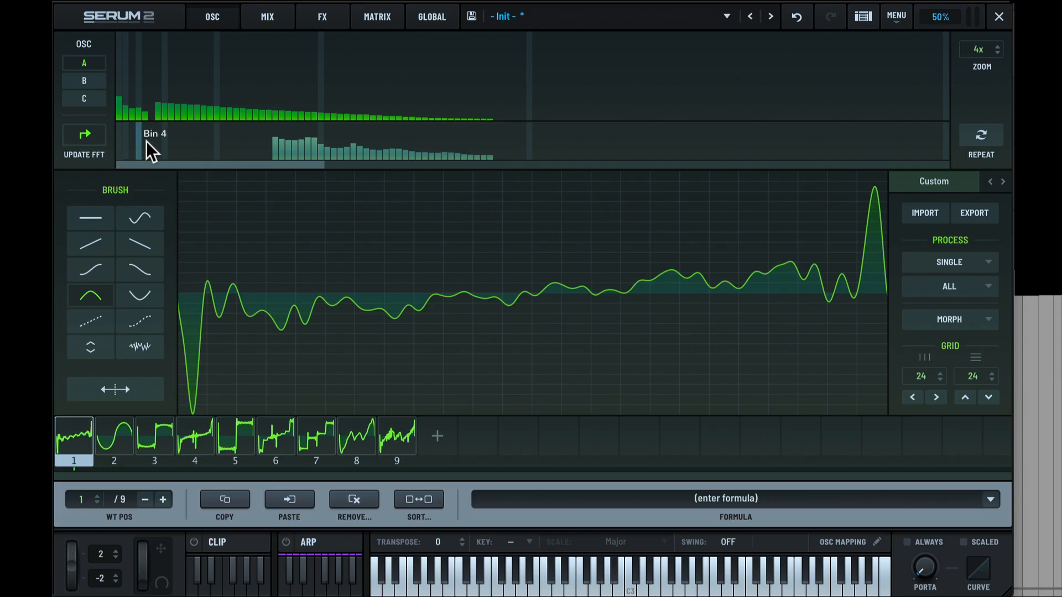
Step: Select frame 2 and resize all tables to half, doubling the total number of frames
left_click(929, 293)
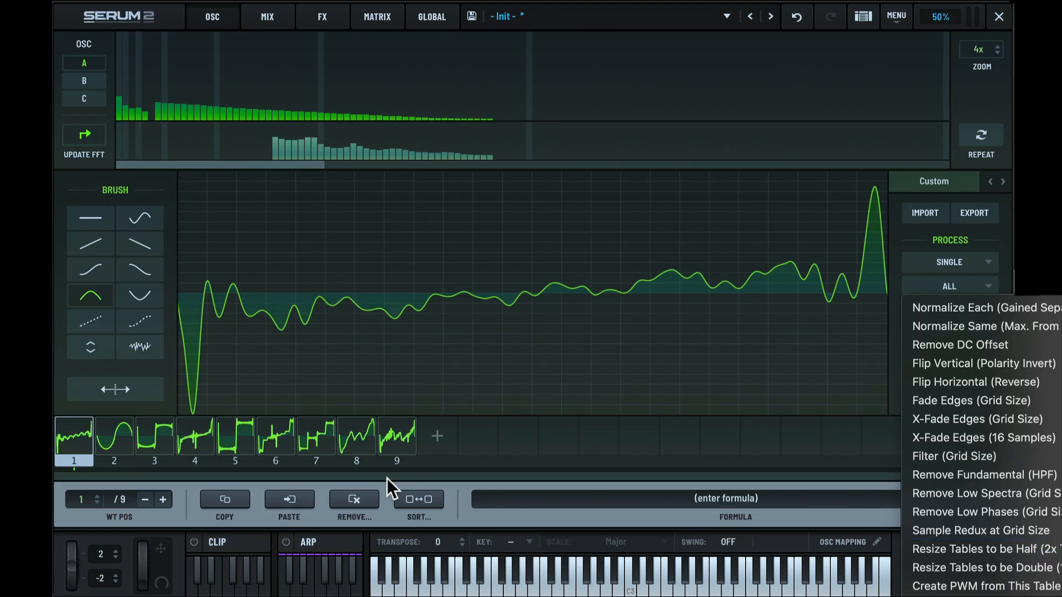
left_click(177, 435)
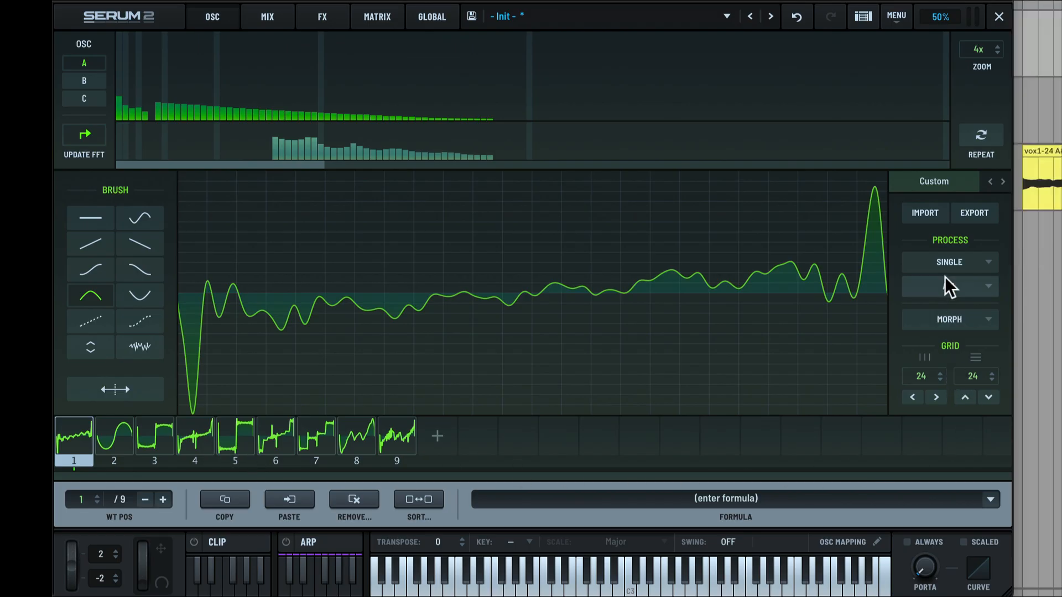
left_click(107, 435)
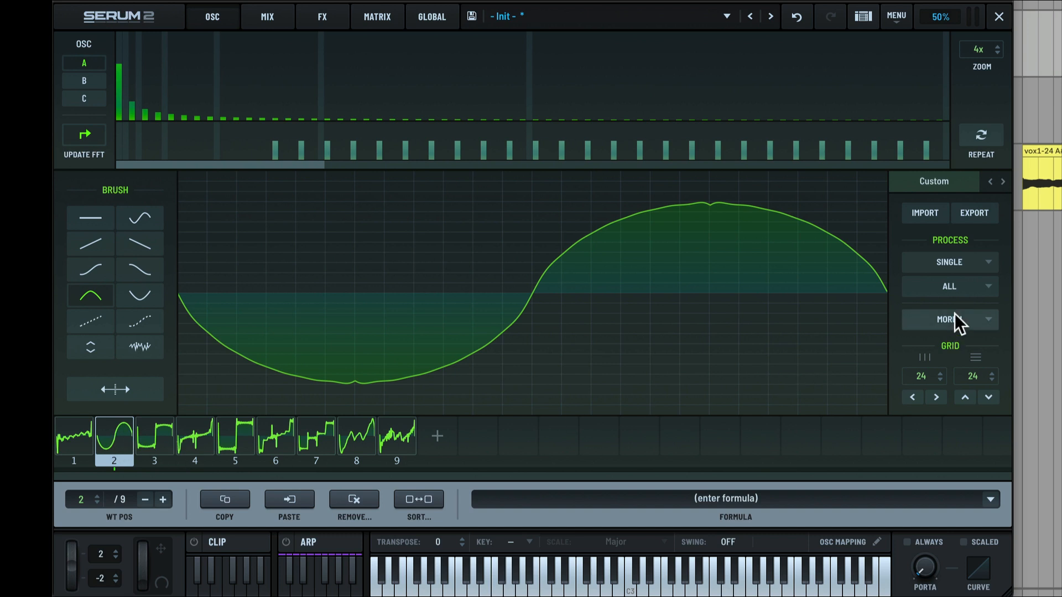
left_click(956, 286)
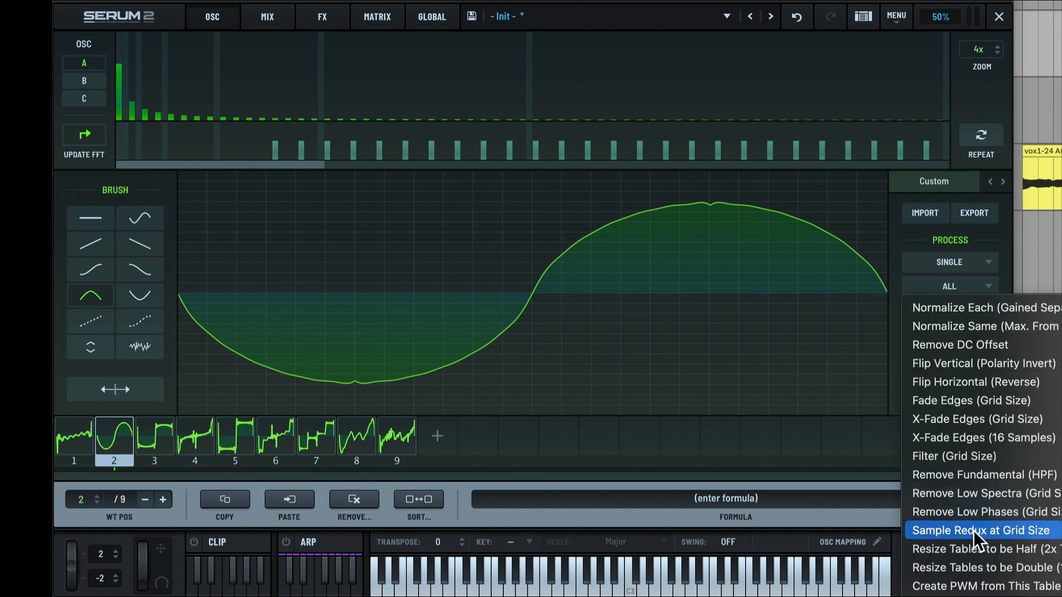
left_click(1036, 549)
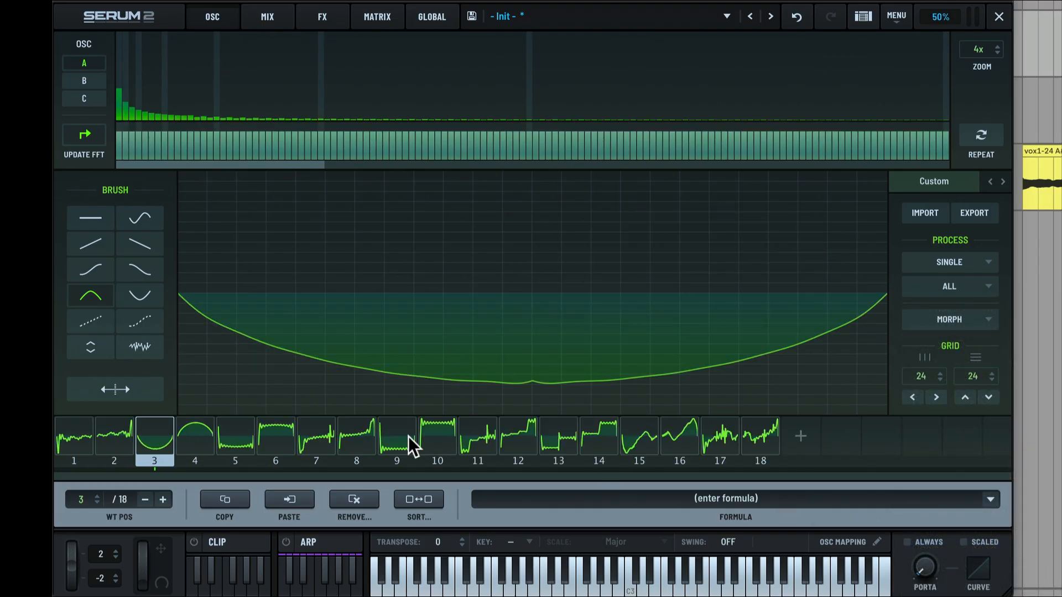
Step: Examine the resized frames, comparing frames 3 and 4, and scrub through the wavetable positions
left_click(401, 444)
left_click(747, 432)
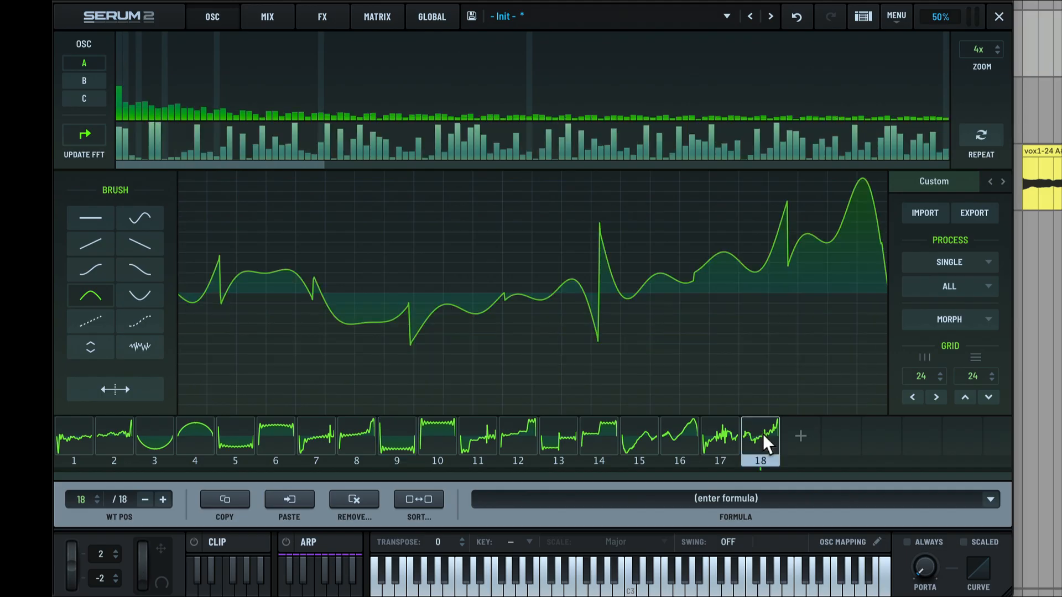
left_click(159, 436)
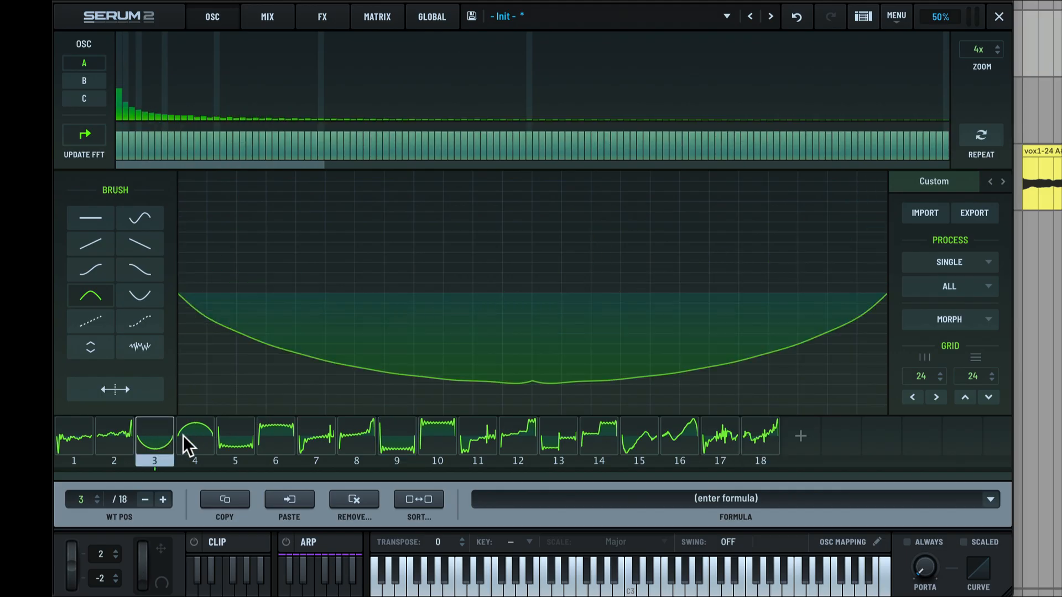
left_click(184, 435)
left_click(160, 437)
left_click(186, 435)
left_click(169, 437)
left_click(183, 436)
left_click(165, 436)
left_click(190, 437)
left_click_drag(190, 437, 253, 442)
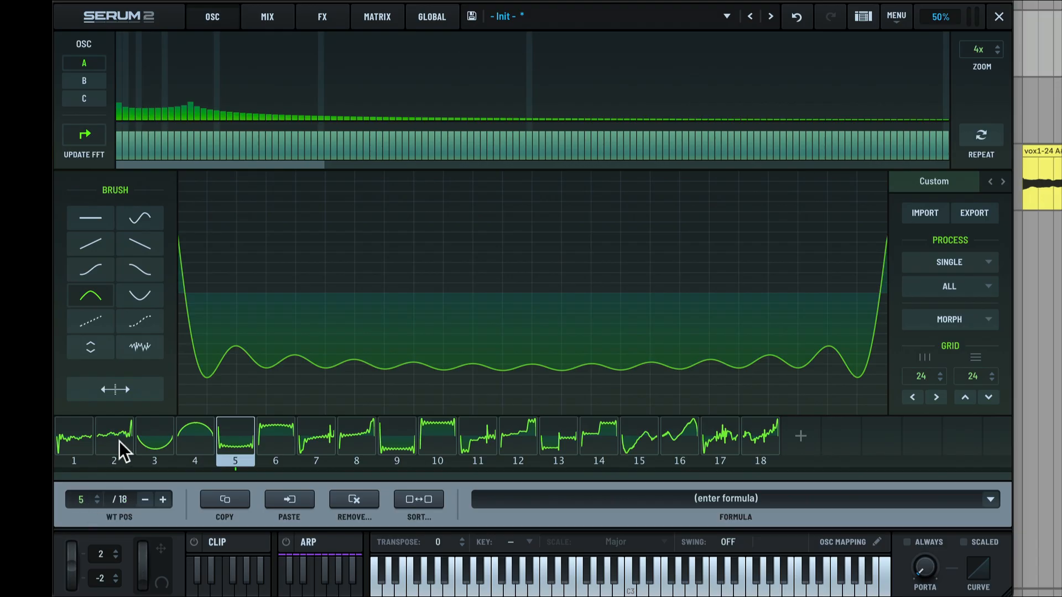
left_click_drag(84, 497, 111, 573)
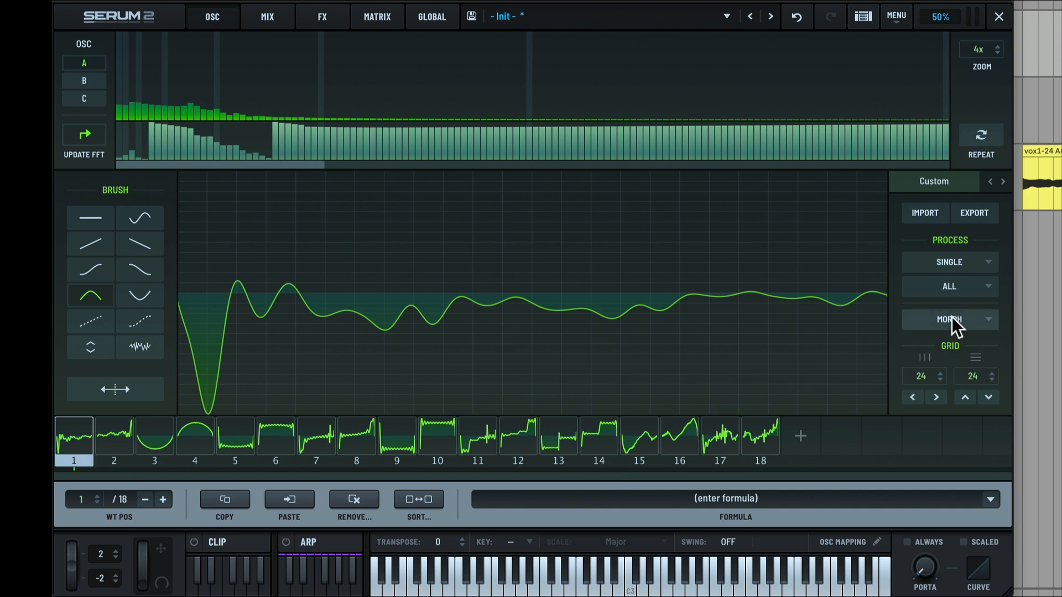
Step: Resize all tables to double, halving the total number of frames
left_click(952, 283)
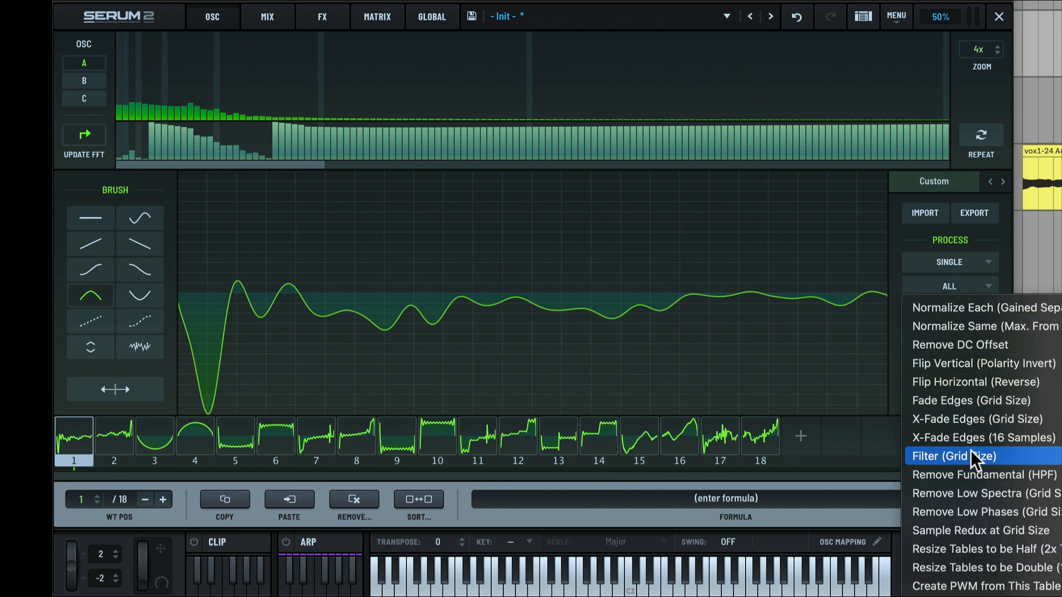
left_click(989, 569)
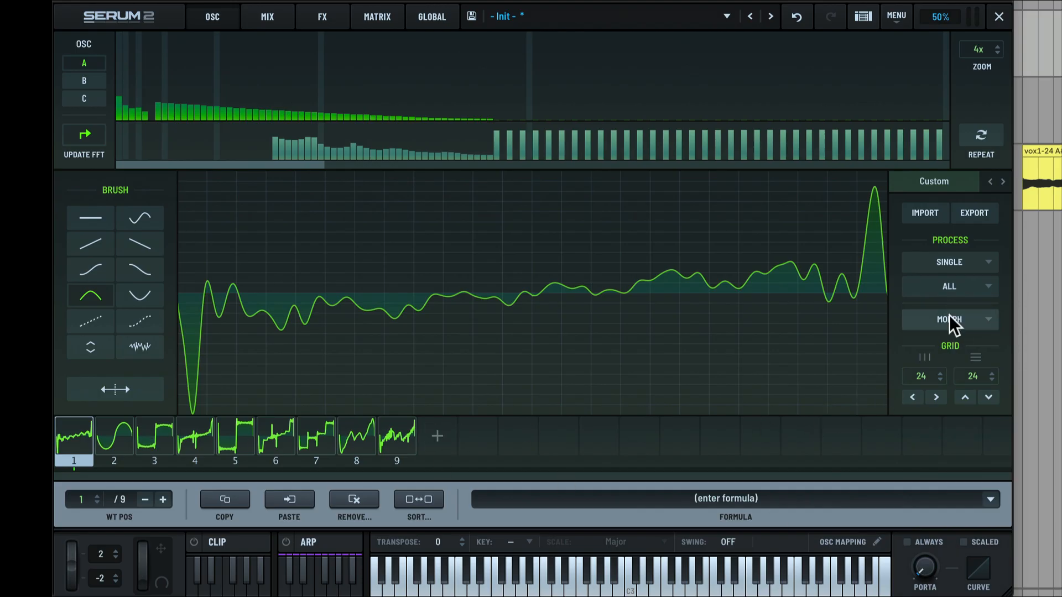
Step: Create PWM from frame 1 to all frames and scrub through the resulting wavetable positions
left_click(950, 288)
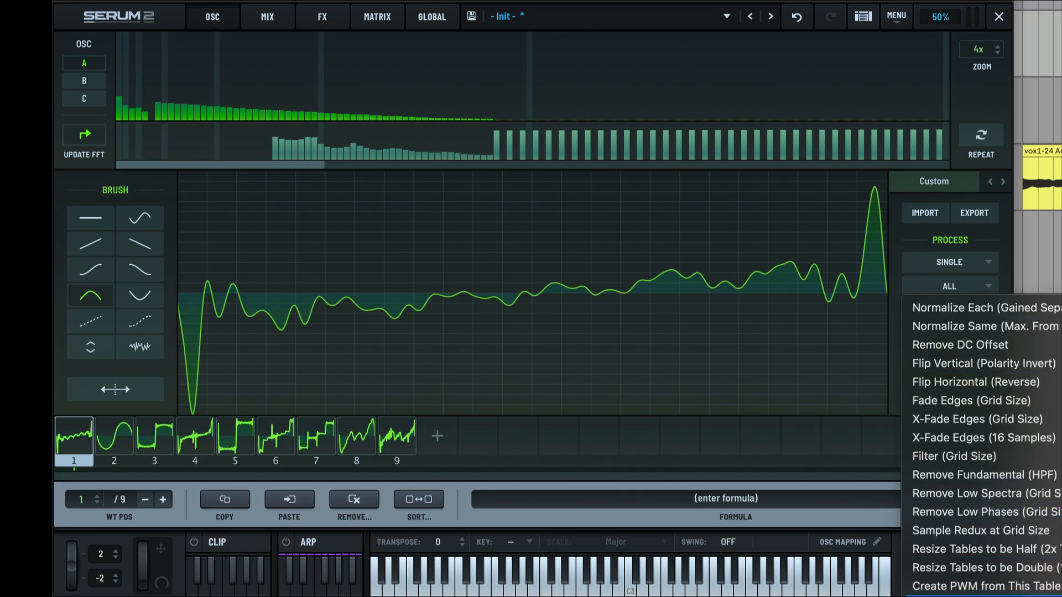
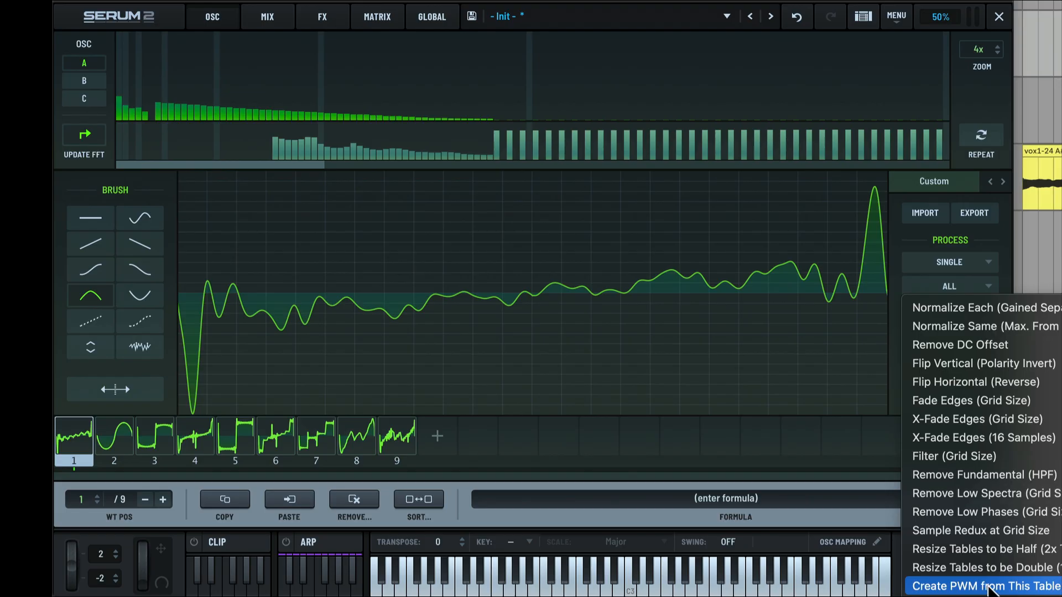
left_click(988, 586)
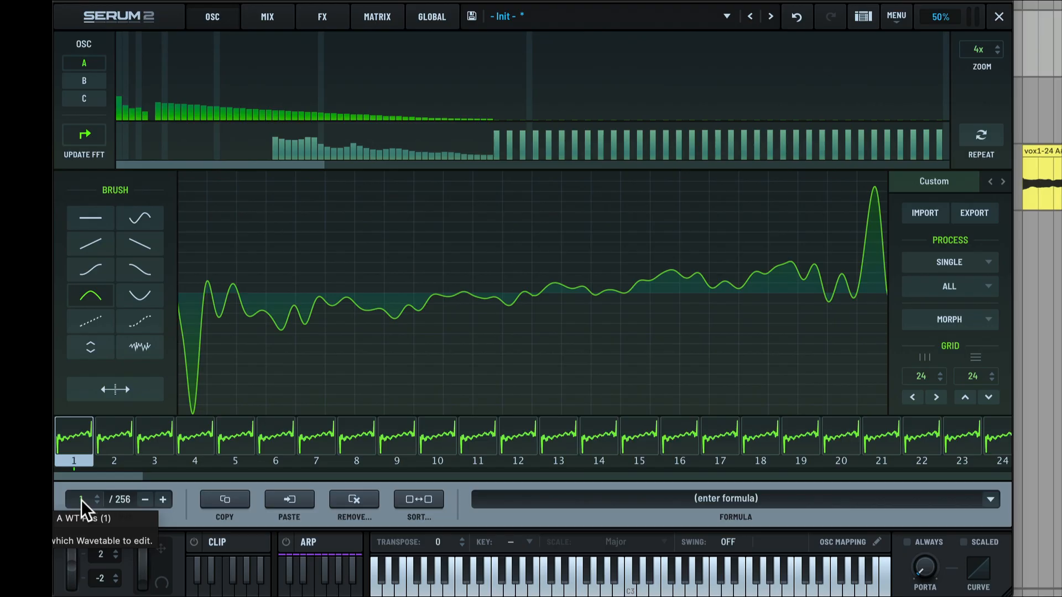
left_click_drag(82, 499, 145, 592)
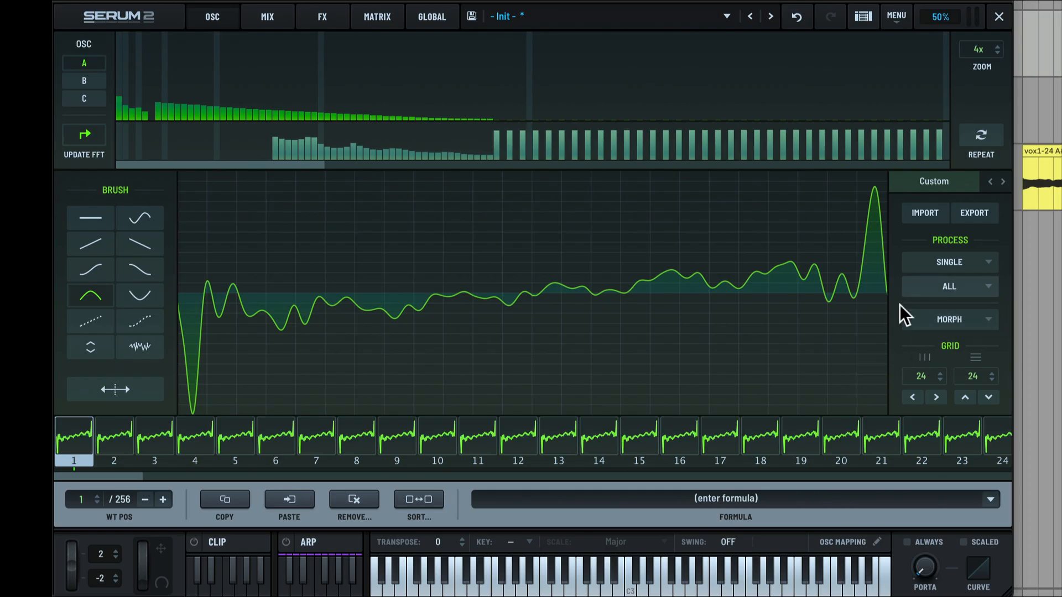
Step: Adjust the phases of frame 1's lowest harmonic bins, and raise bin 6's amplitude before clearing it again
left_click(953, 287)
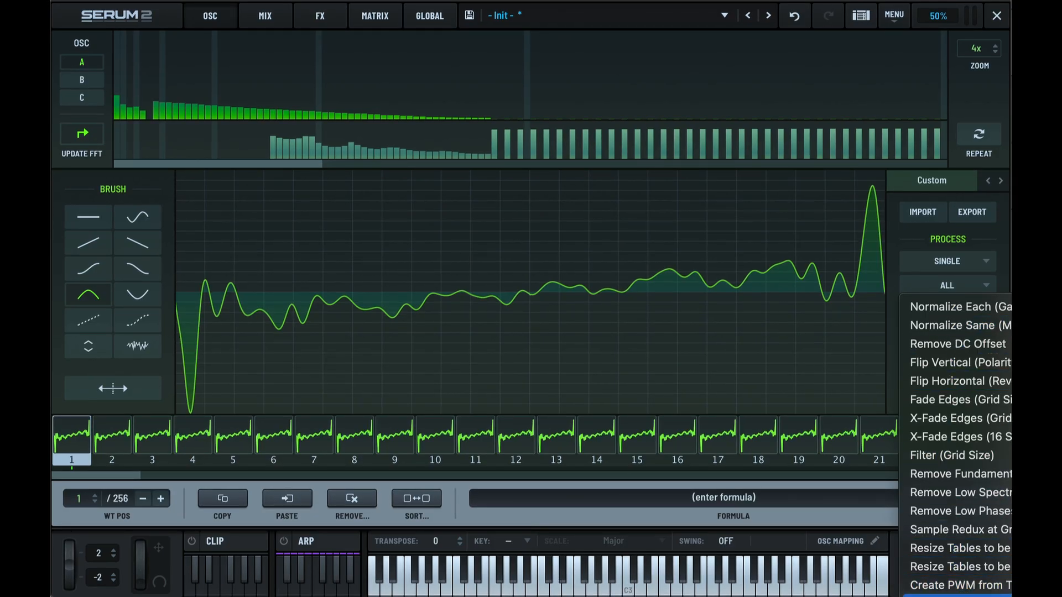
key("Escape")
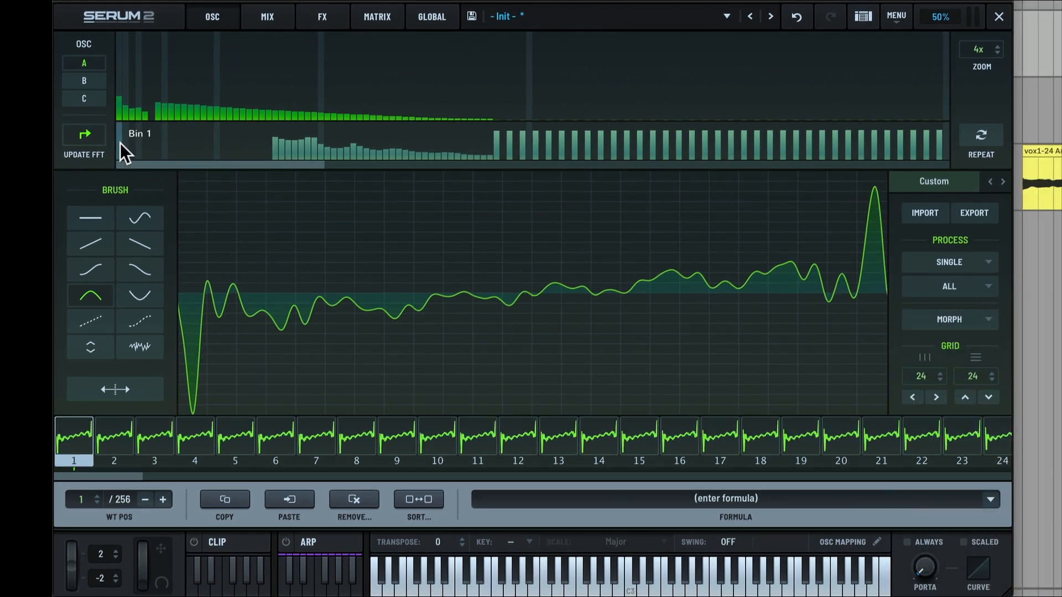
mouse_move(123, 142)
mouse_move(124, 134)
left_mouse_down()
mouse_move(267, 145)
mouse_move(141, 137)
left_mouse_up()
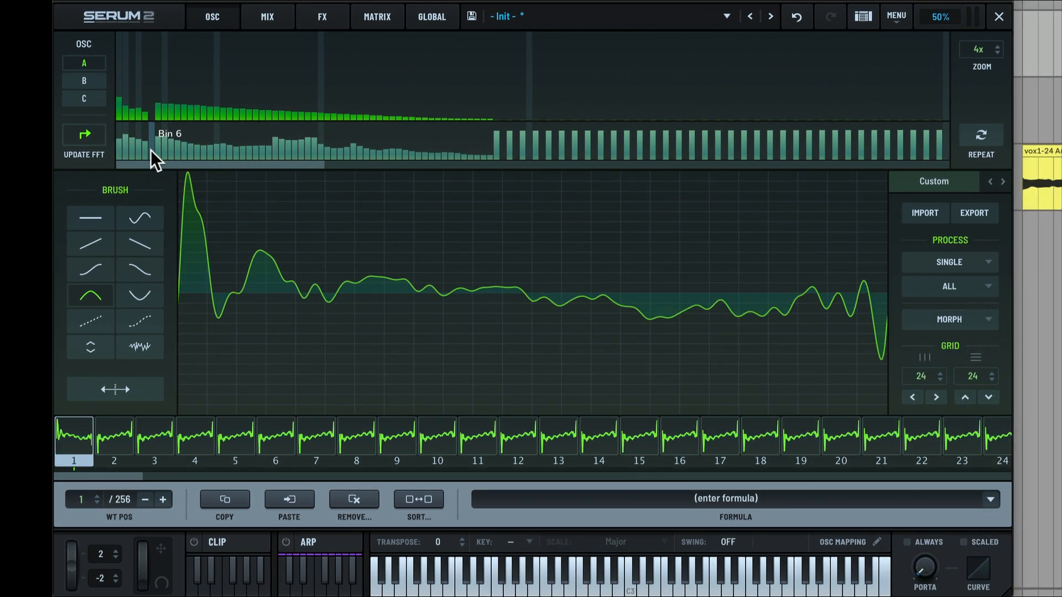
left_click(150, 100)
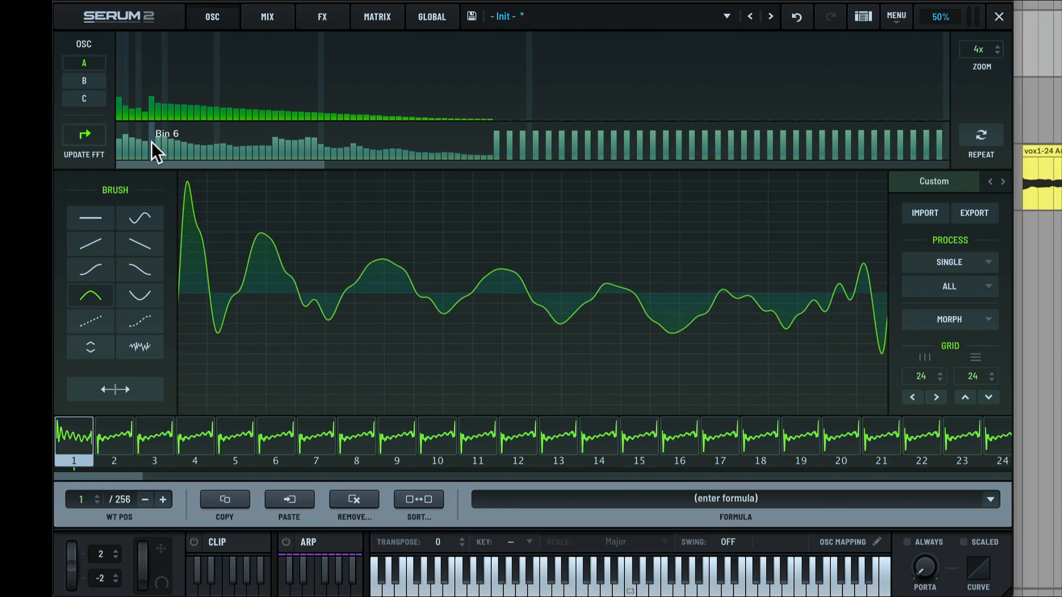
left_click_drag(150, 111, 158, 136)
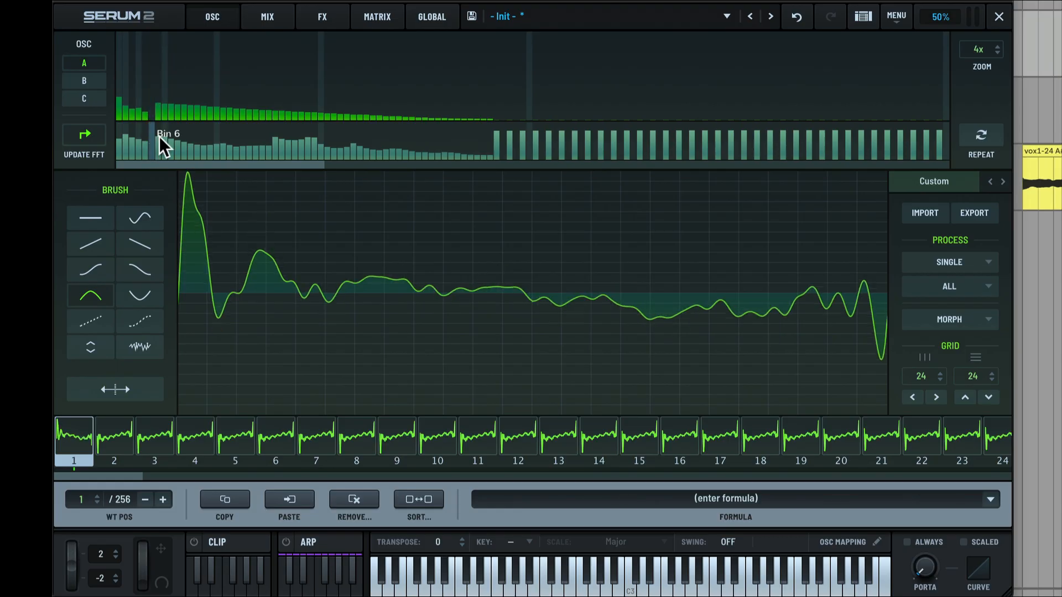
Step: Nudge all phases for the fundamental to 50% and try setting this frame's spectra to all frames
left_click(950, 287)
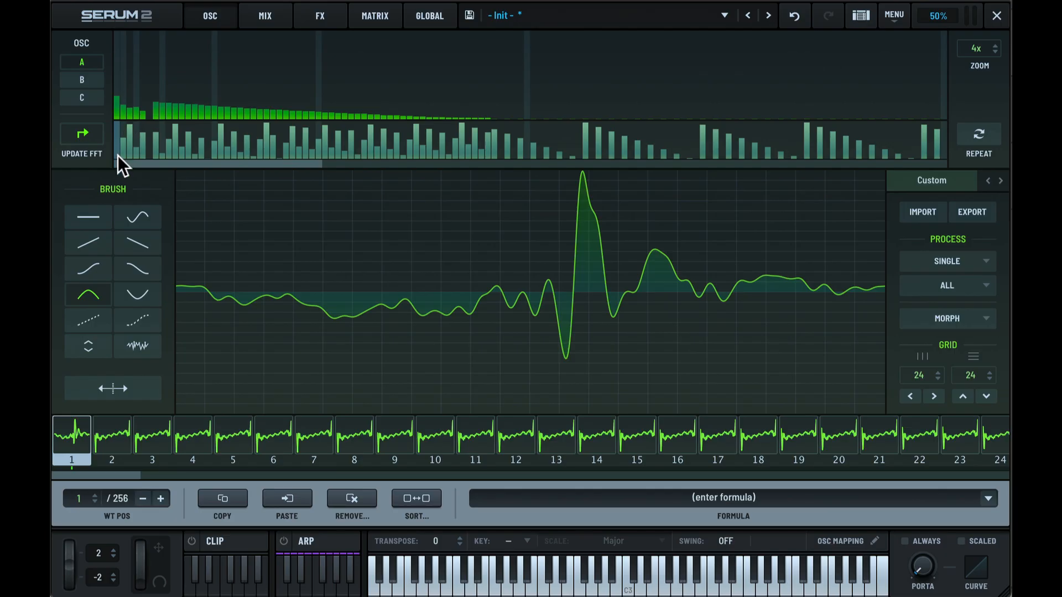
left_click(944, 317)
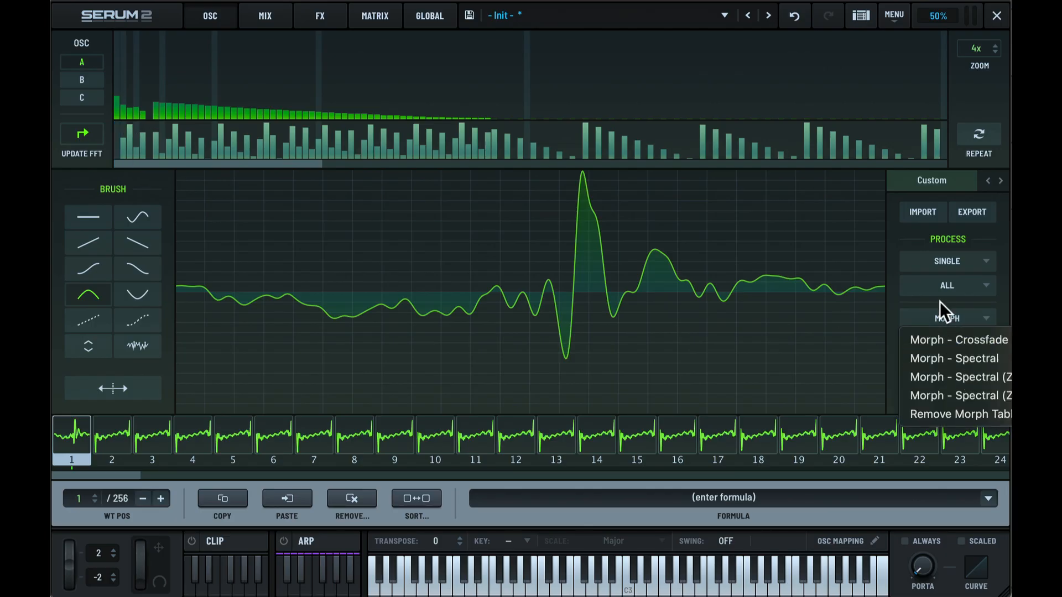
left_click(956, 285)
left_click(957, 285)
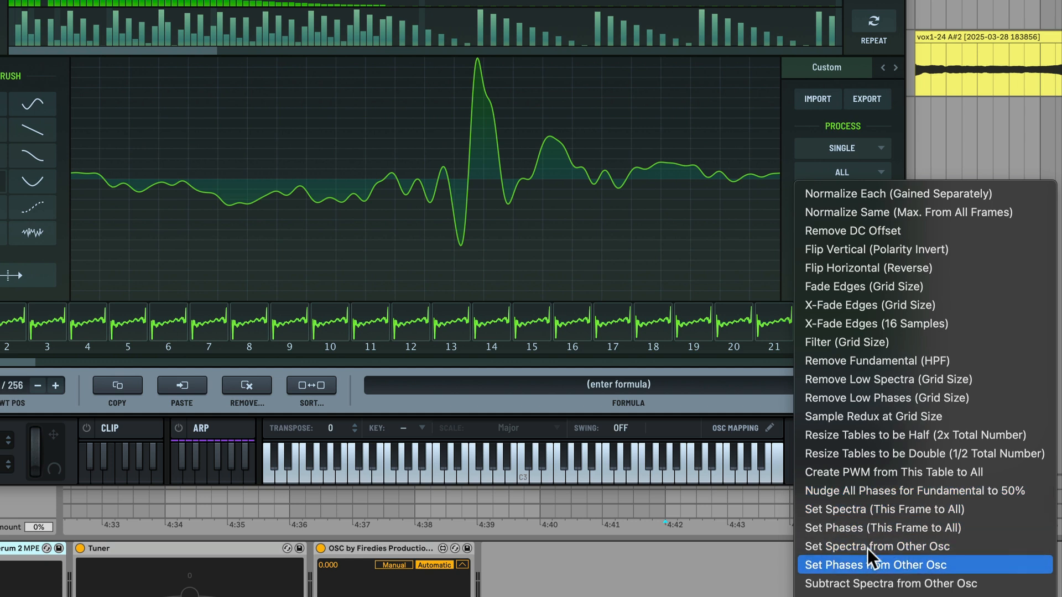
left_click(865, 510)
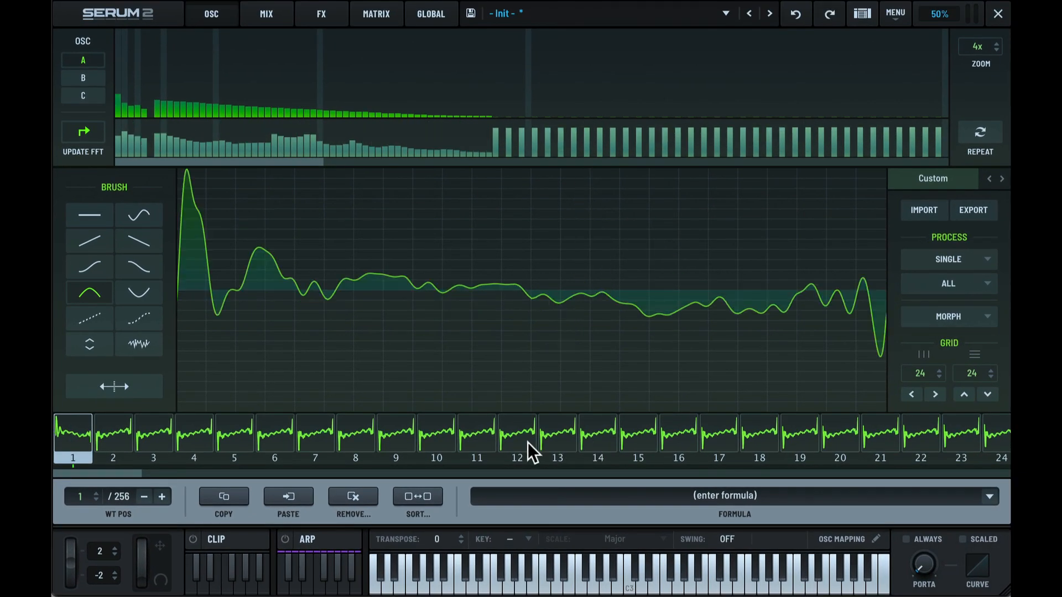
Step: Undo the phase, bin and PWM changes back to the nine-frame wavetable
left_click(795, 11)
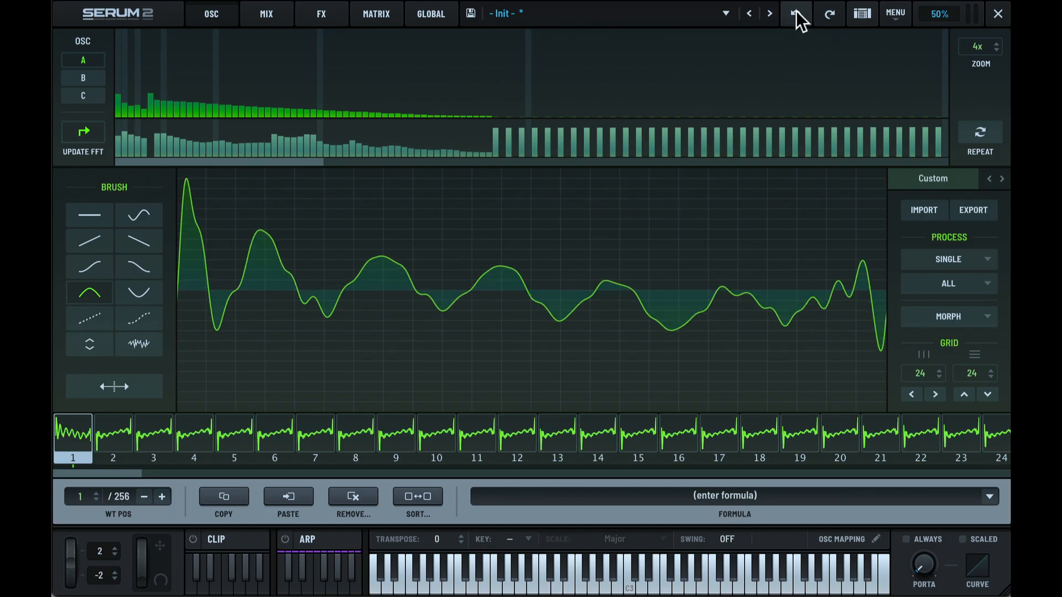
left_click(795, 12)
left_click(795, 12)
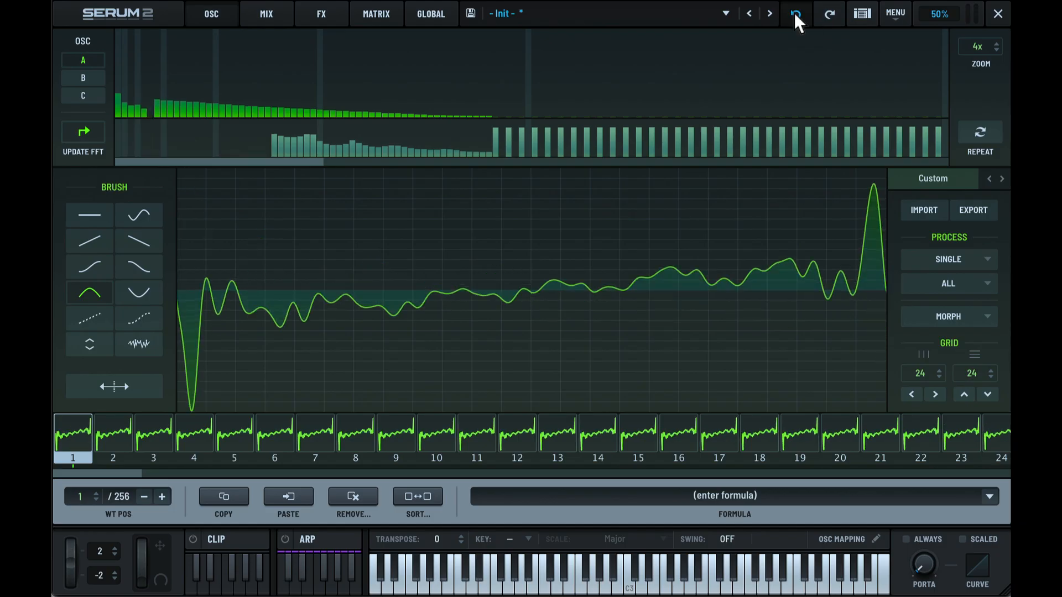
left_click(794, 12)
left_click(794, 12)
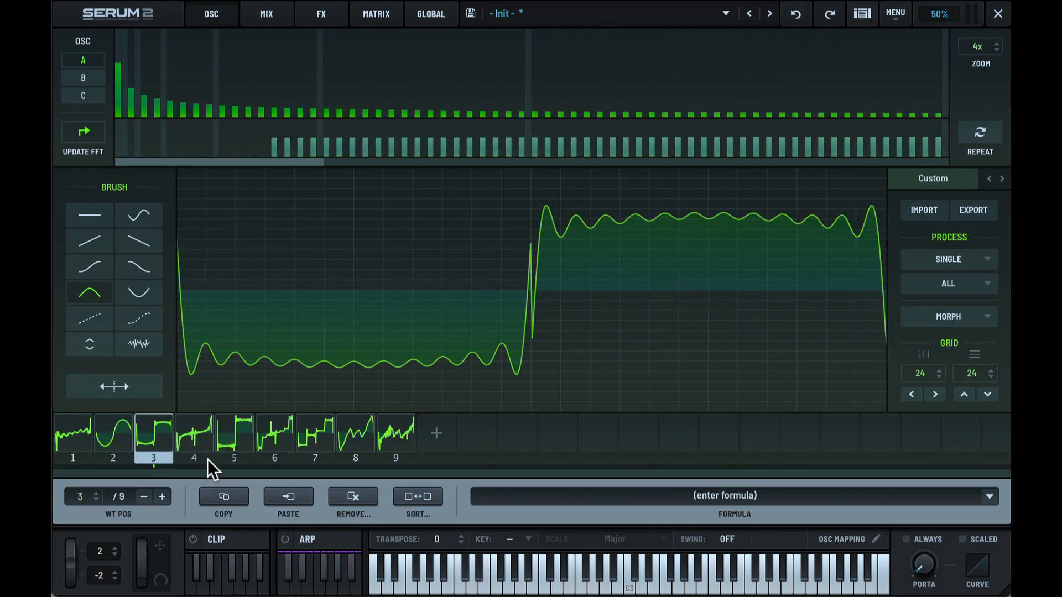
Step: Set frame 9's spectra to all frames and select frame 8 to check its waveform
left_click(290, 432)
left_click(396, 435)
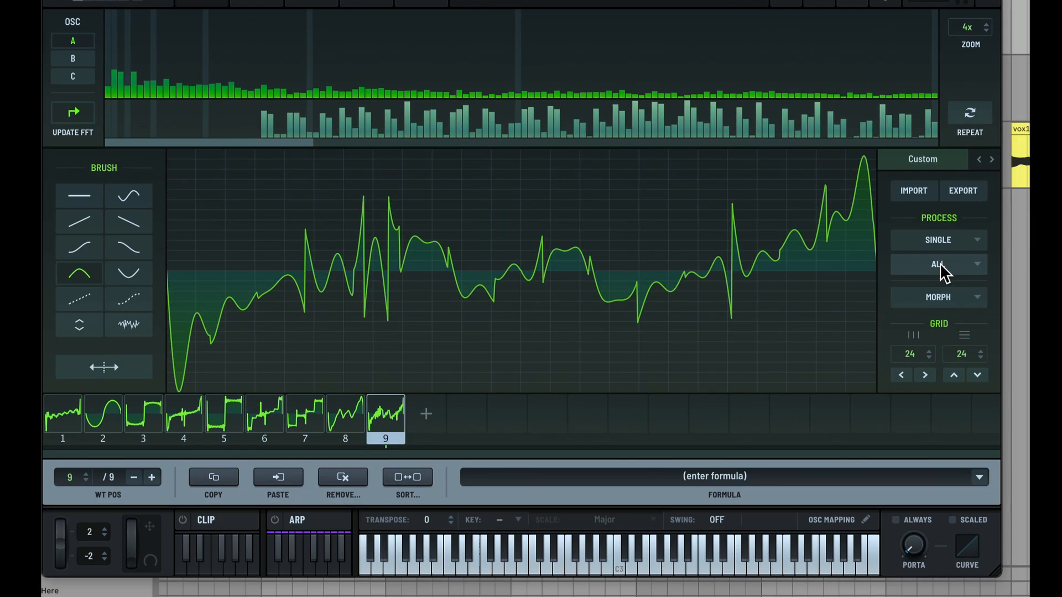
left_click(949, 283)
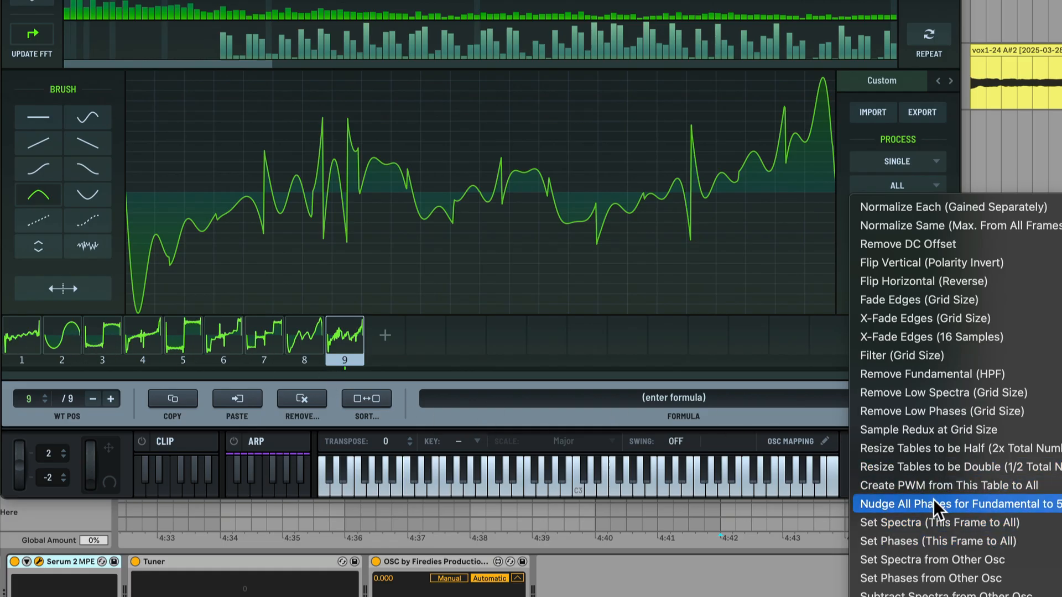
left_click(962, 522)
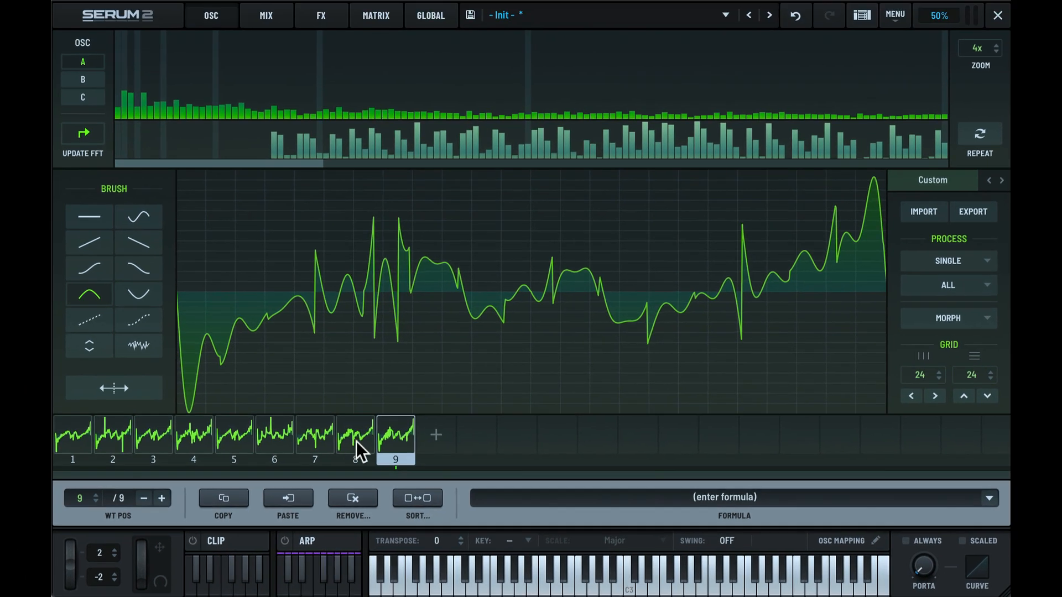
left_click(345, 439)
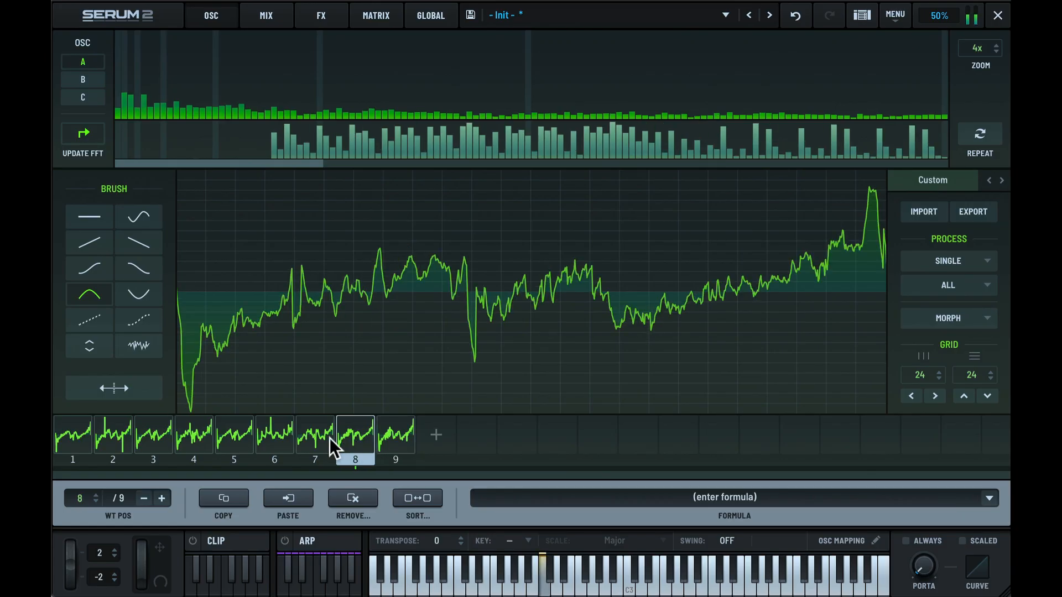
Step: Step through the wavetable frames from 7 down to 1 and back up to 9, comparing their waveforms and phases
left_click(318, 438)
left_click(268, 436)
left_click(232, 436)
left_click(193, 437)
left_click(154, 436)
left_click(110, 436)
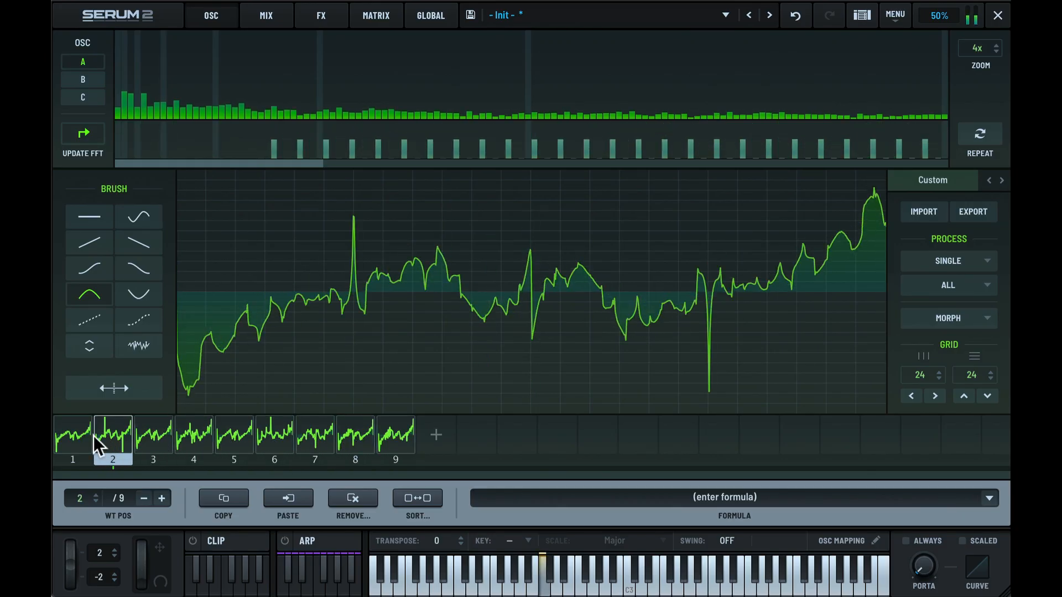
left_click(72, 436)
left_click(153, 438)
left_click(232, 443)
left_click(274, 443)
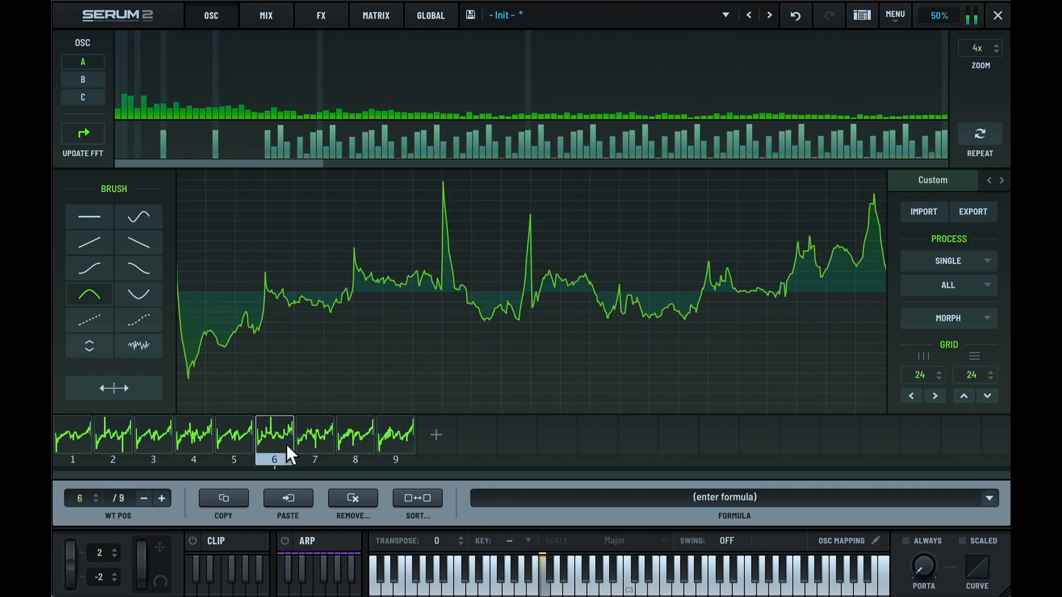
left_click(315, 441)
left_click(357, 440)
left_click(386, 439)
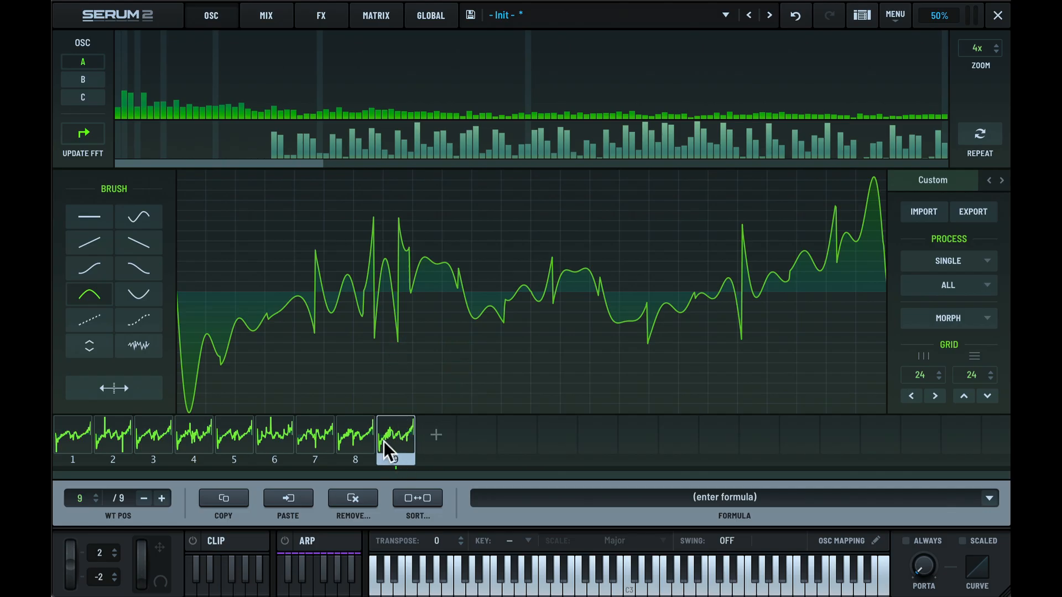
Step: Review the frames again from 8 back down to 1 to examine how their phases differ
left_click(353, 434)
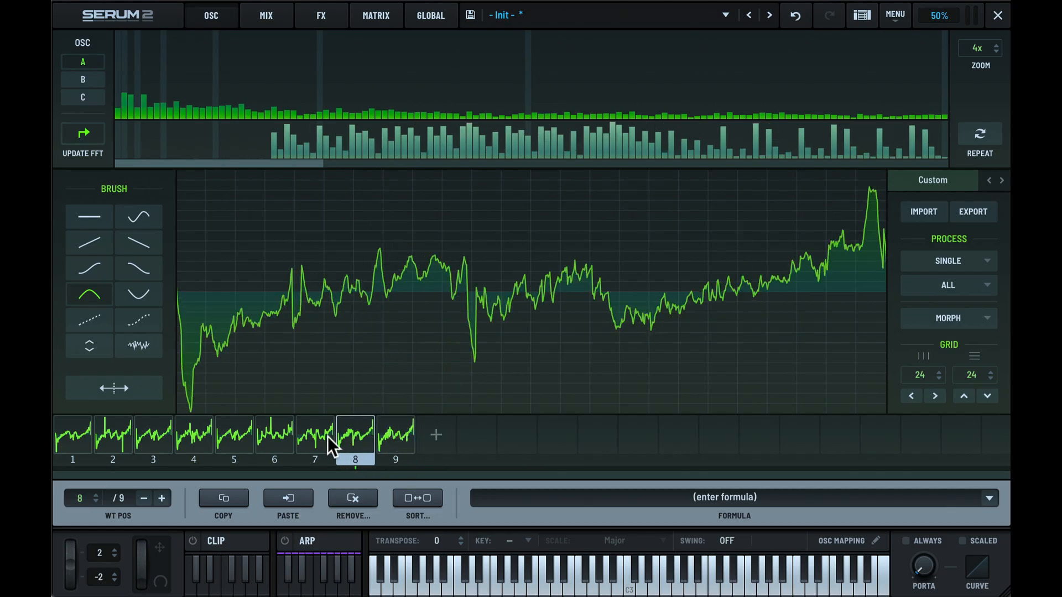
left_click(390, 437)
left_click(316, 437)
left_click(276, 436)
left_click(195, 437)
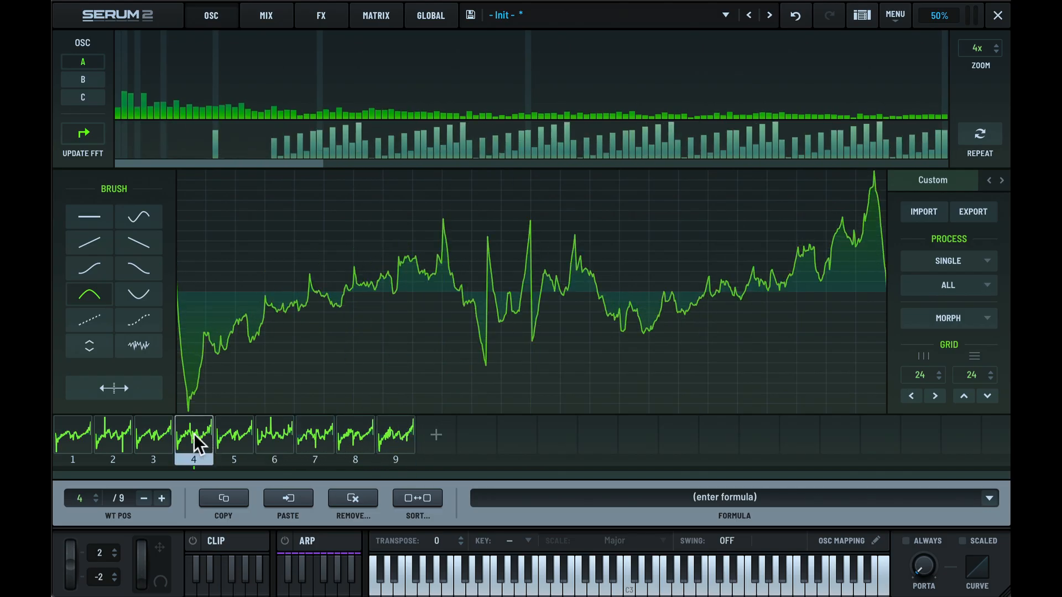
left_click(153, 437)
left_click(101, 436)
left_click(70, 436)
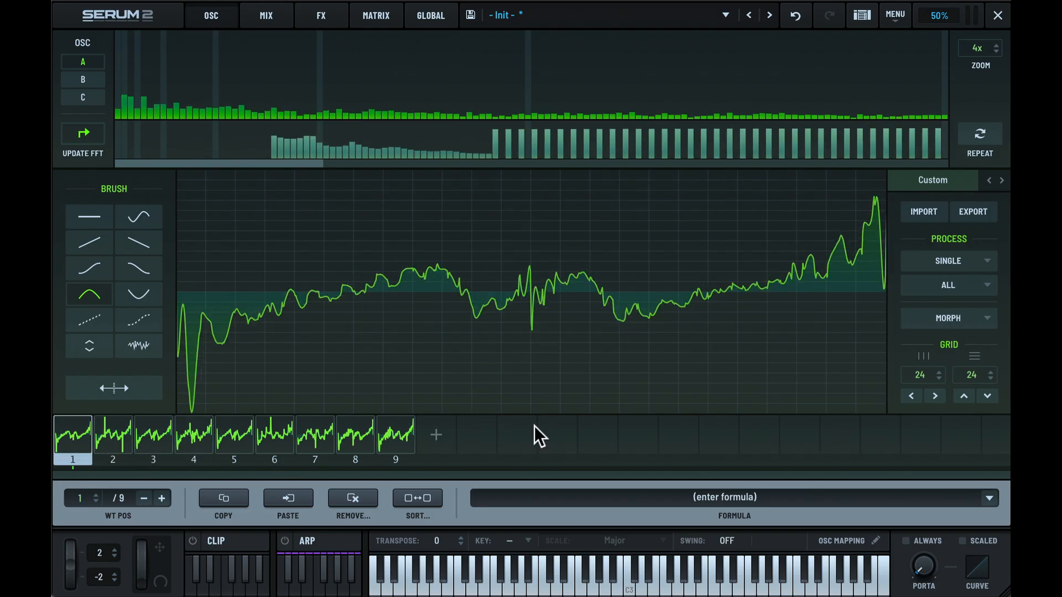
Step: Undo setting frame 9's spectra to all frames
left_click(953, 320)
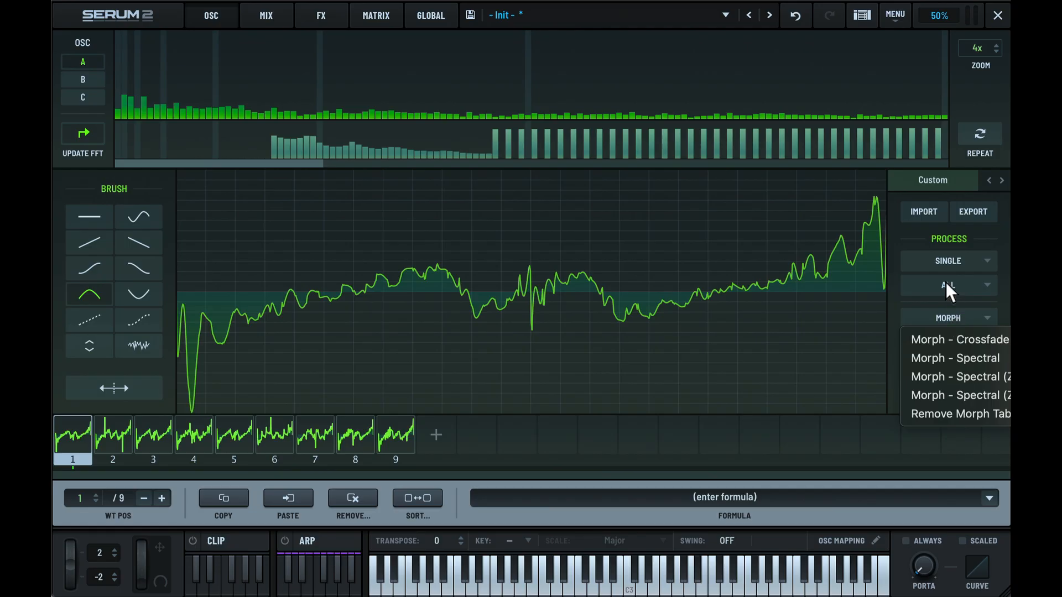
left_click(963, 284)
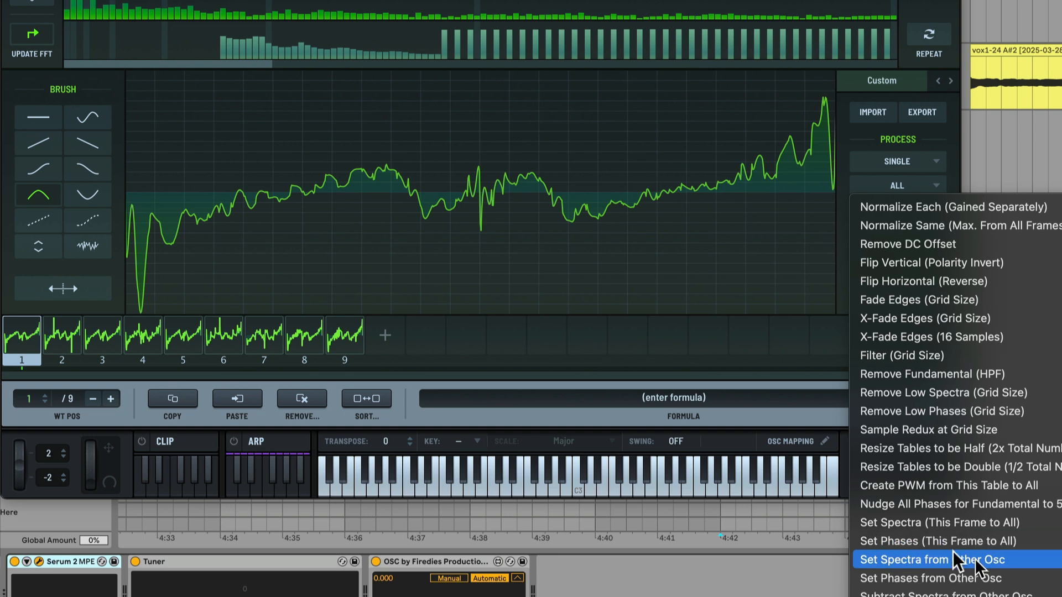
left_click(506, 336)
key("super+z")
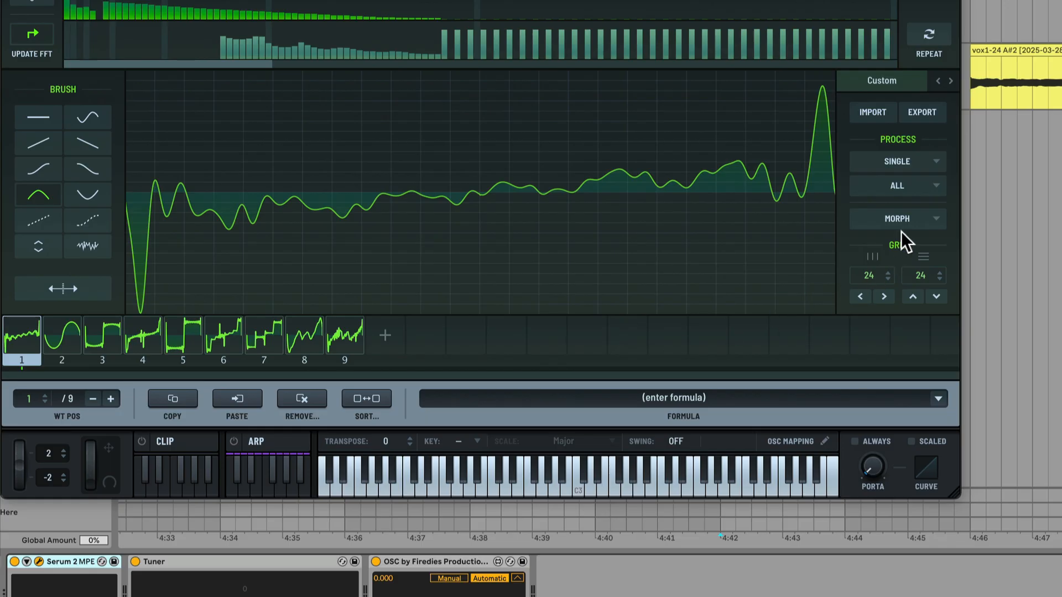
Step: Set the spectra of all frames from the other oscillator and check the waveforms of frames 2 and 3
left_click(899, 190)
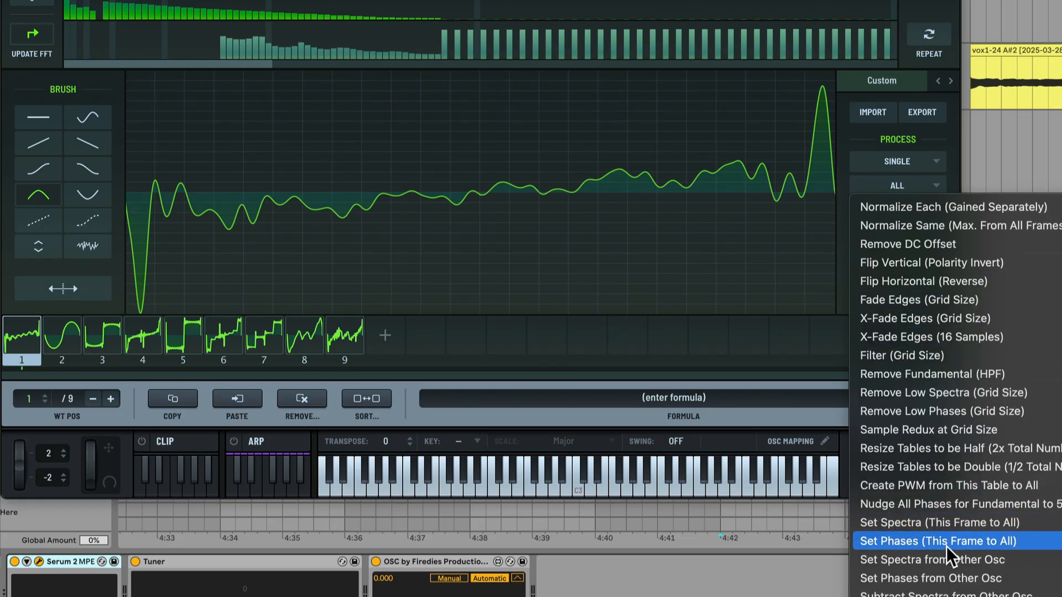
left_click(949, 560)
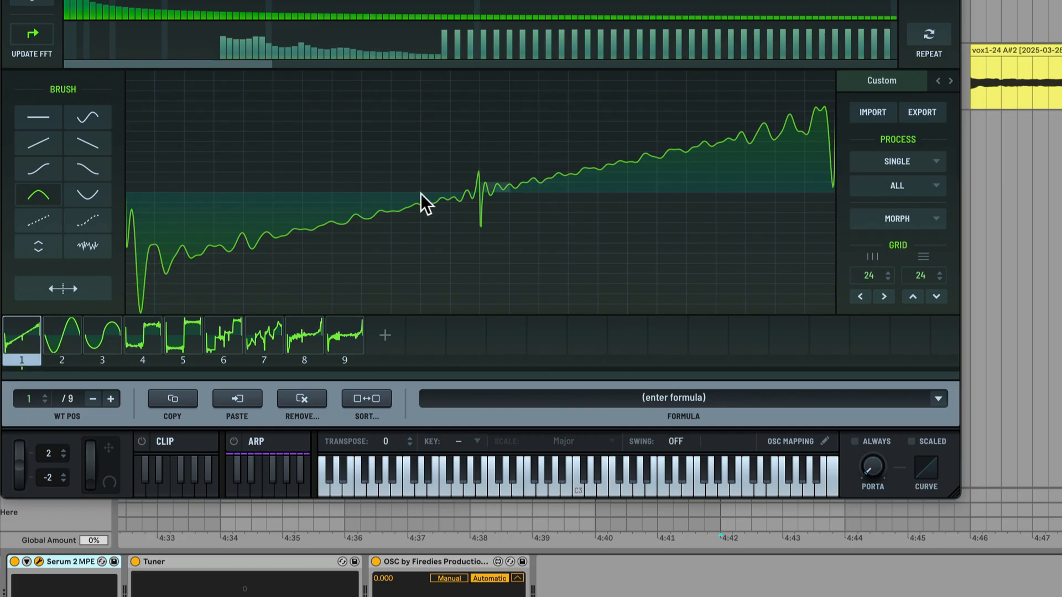
left_click(63, 335)
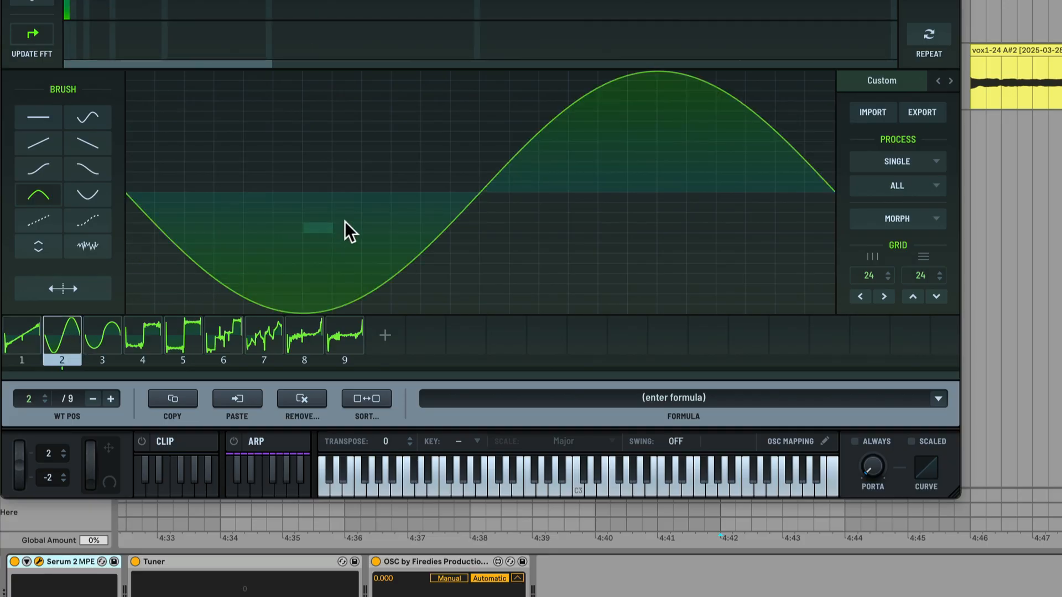
left_click(117, 342)
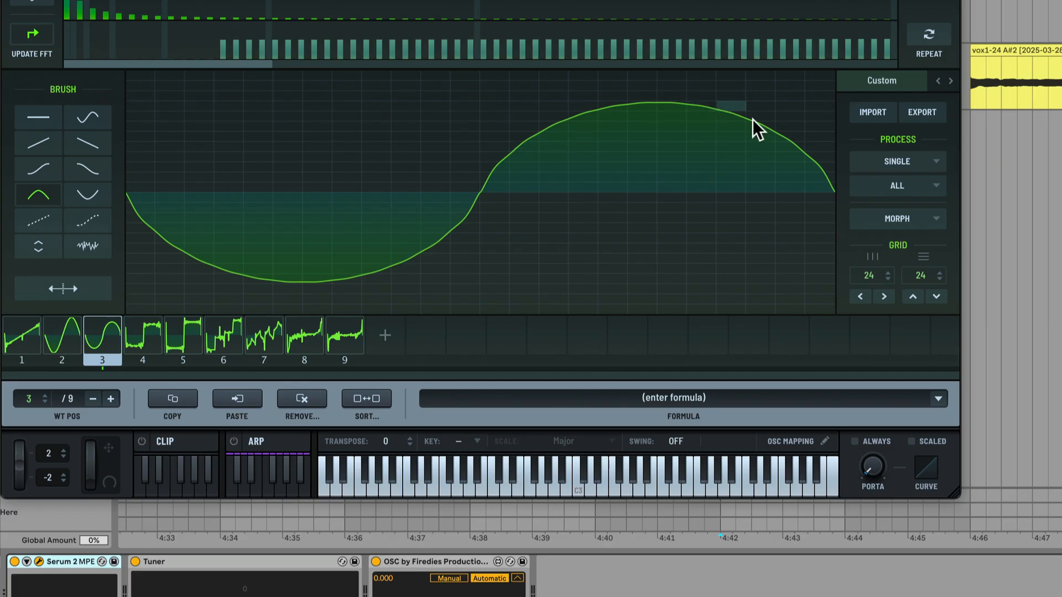
Step: Try setting the phases of all frames from the other oscillator, check several frames' waveforms, and undo it
left_click(905, 186)
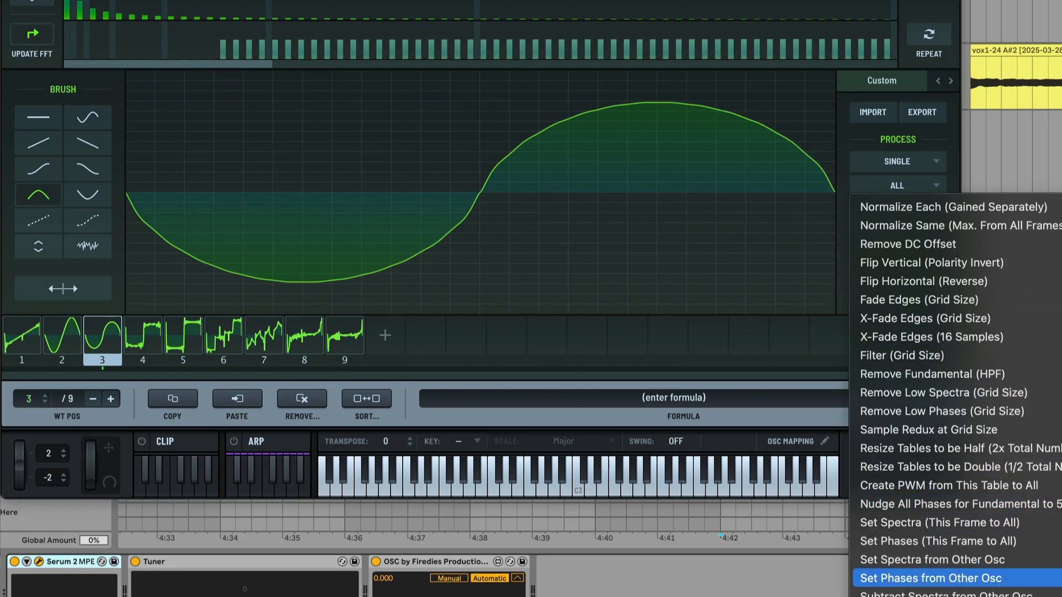
left_click(922, 578)
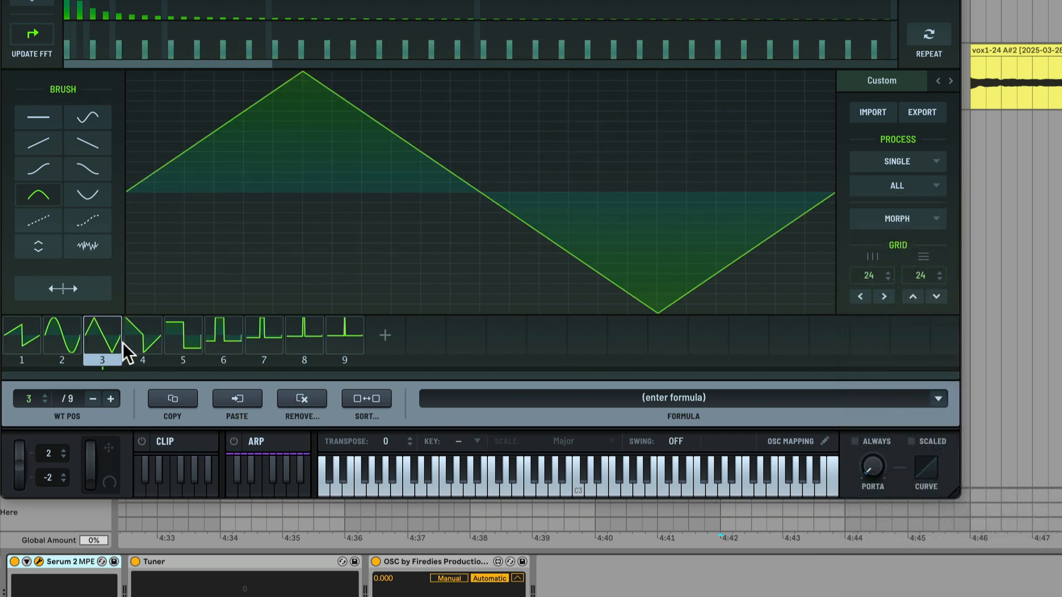
left_click(213, 337)
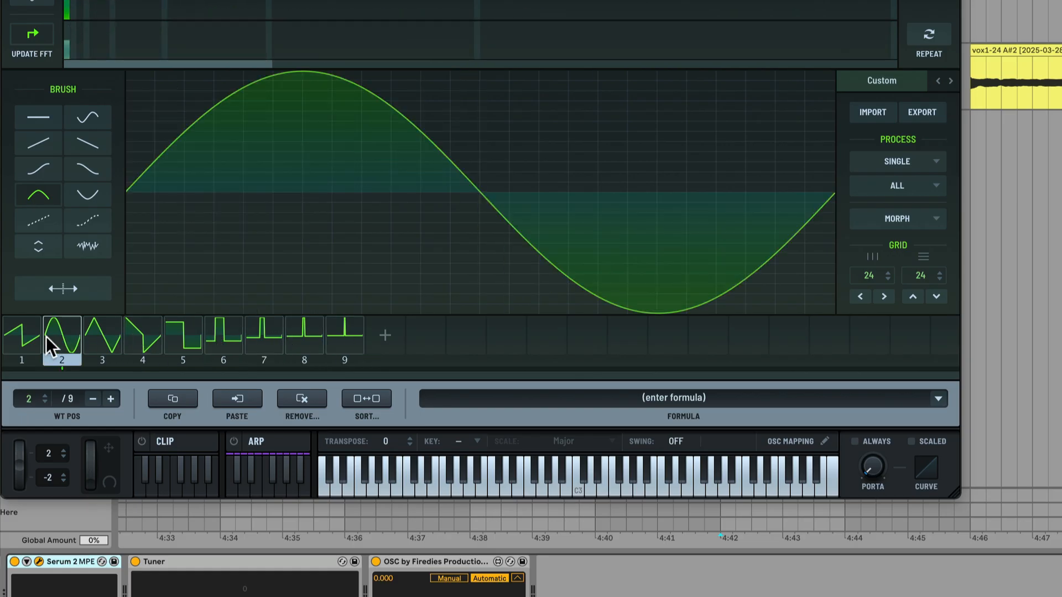
left_click(22, 335)
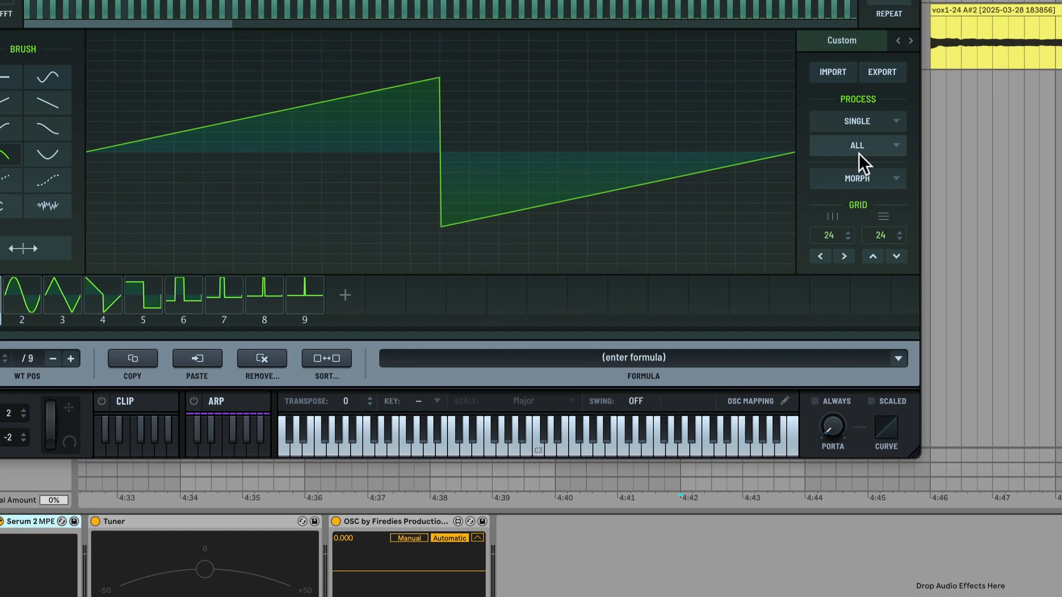
left_click(901, 187)
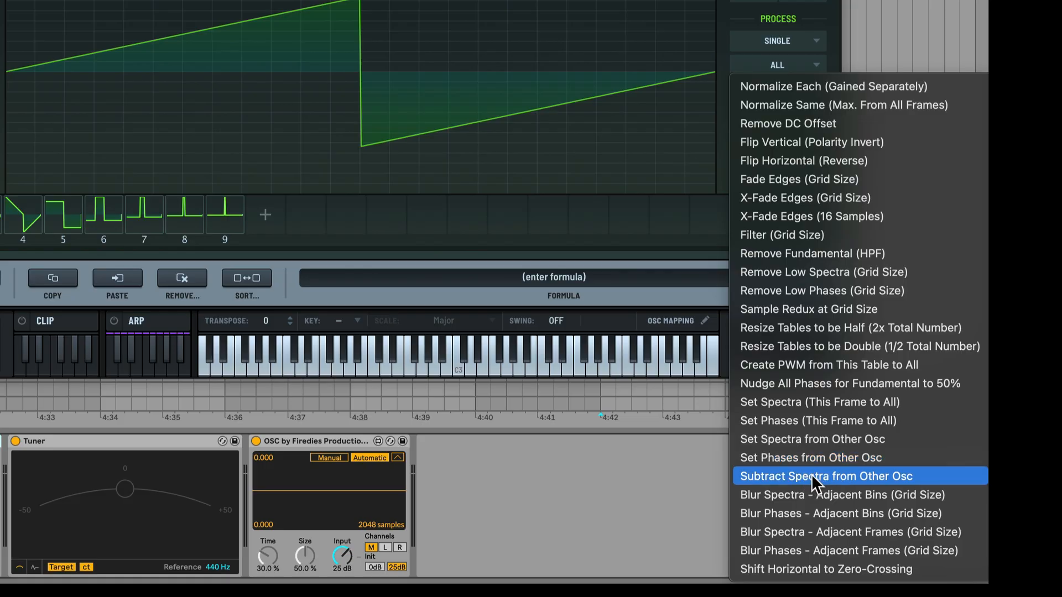
left_click(474, 198)
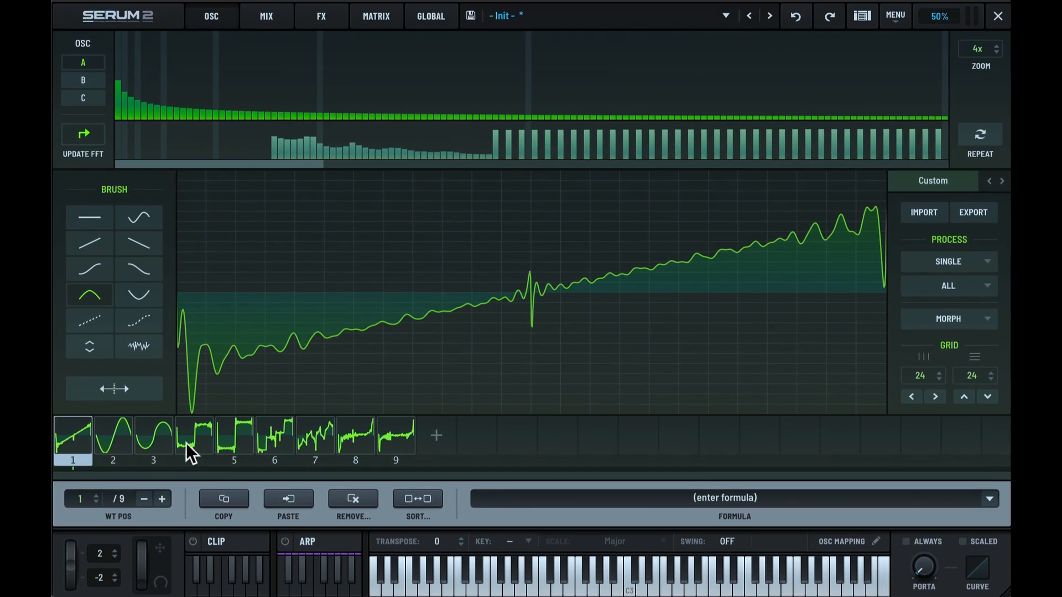
Step: Try subtracting the other oscillator's spectra from all frames with frame 2 selected, and undo the subtraction
left_click(119, 439)
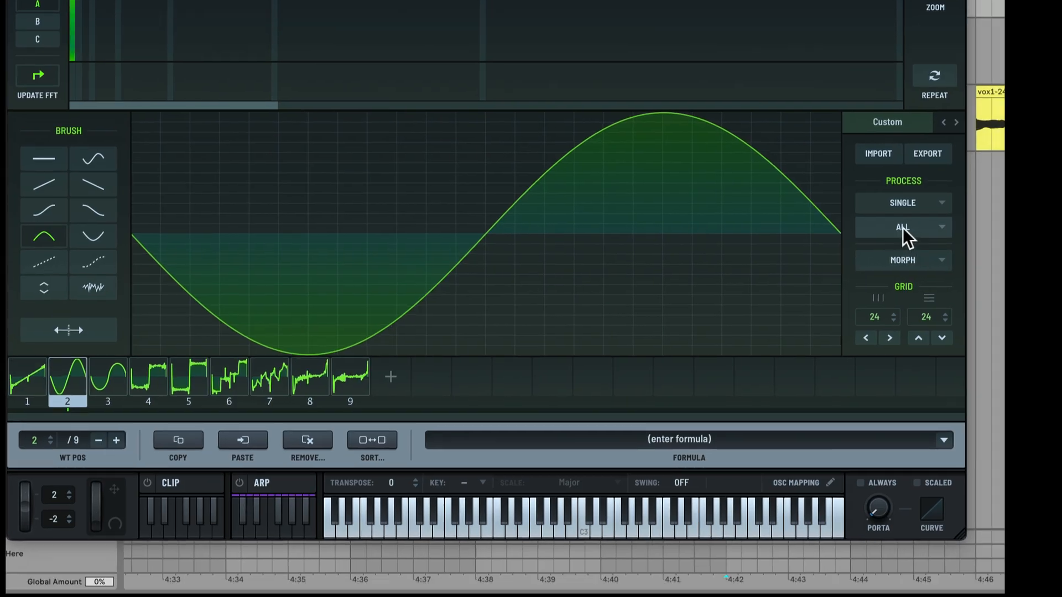
left_click(948, 286)
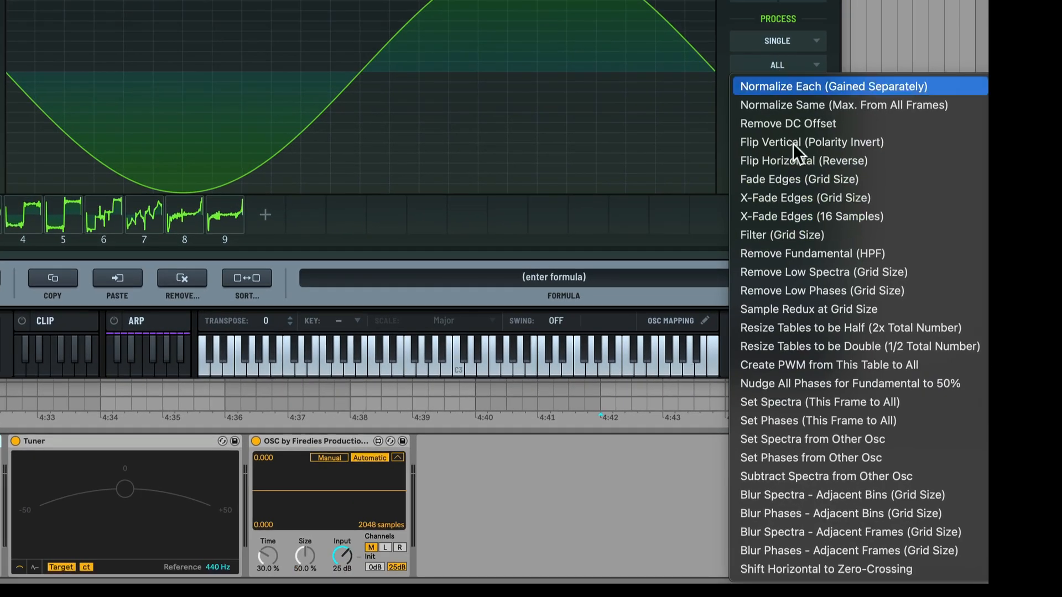
left_click(834, 474)
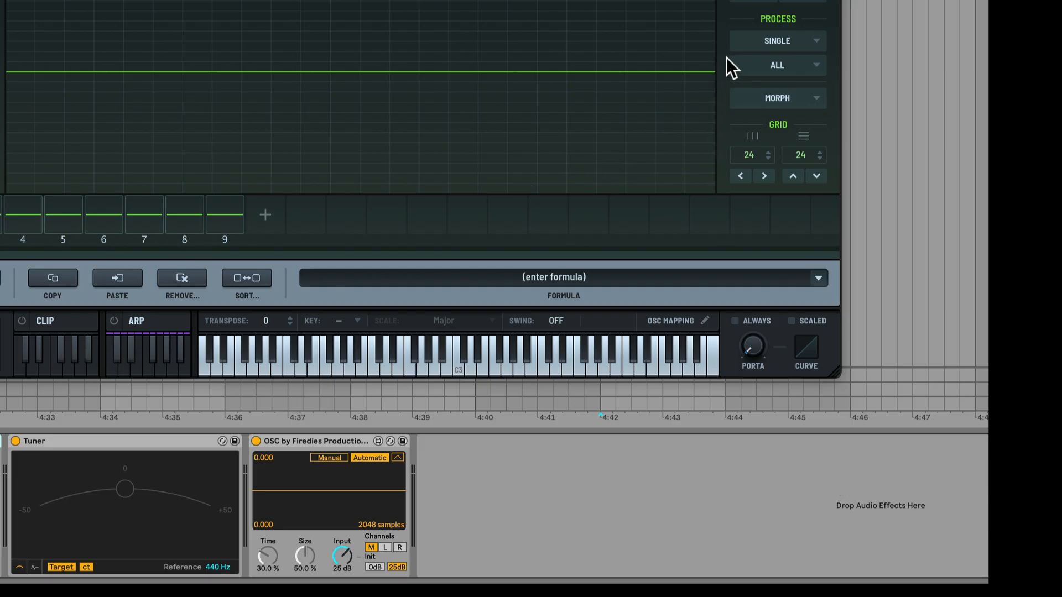
key("ctrl+z")
Step: Try subtracting the other oscillator's spectra with frame 6 selected, and undo the subtraction
left_click(121, 221)
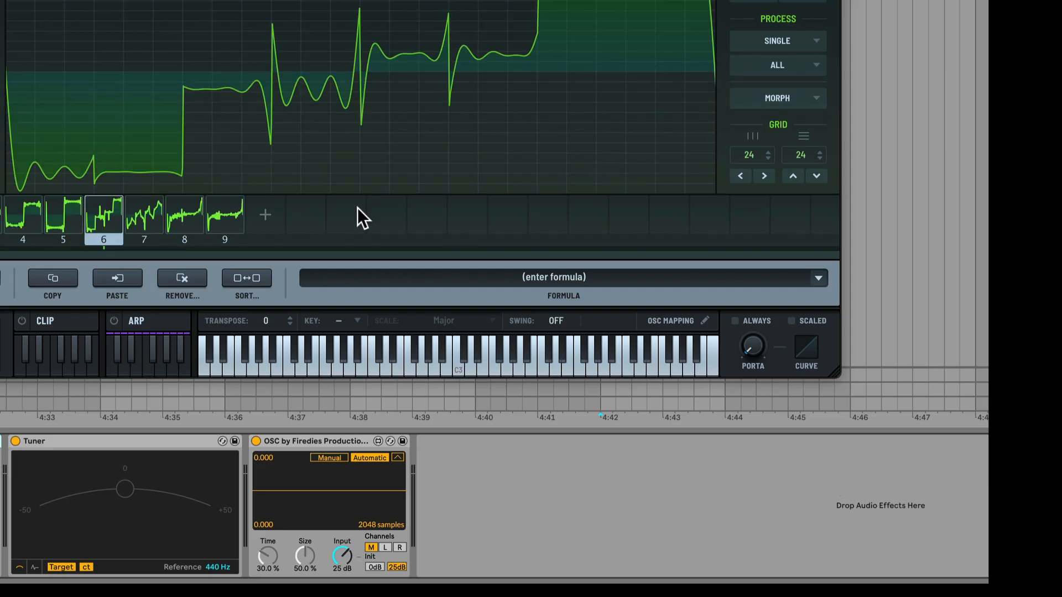
left_click(776, 66)
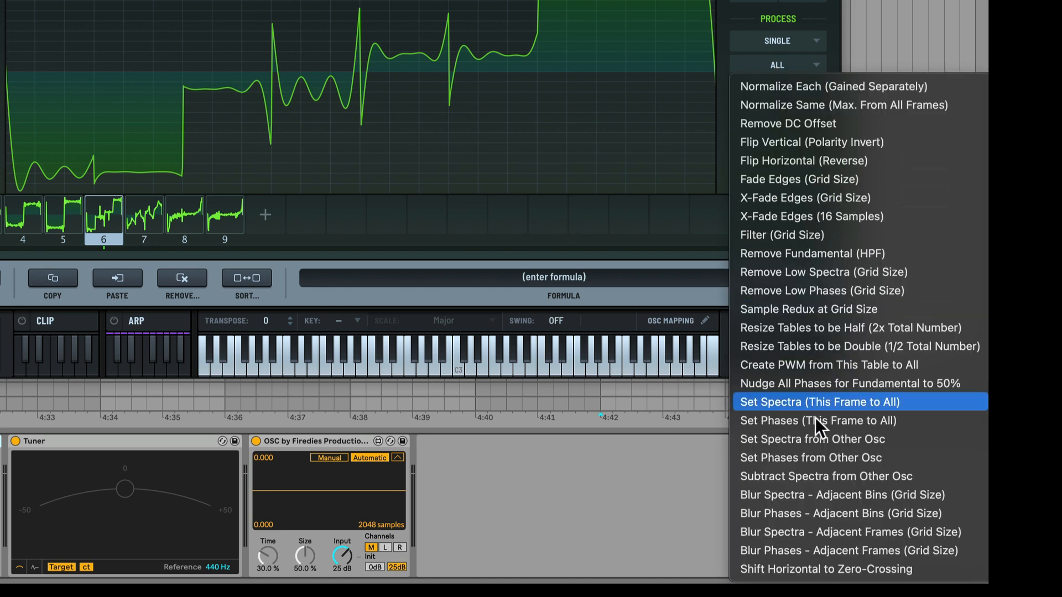
left_click(831, 476)
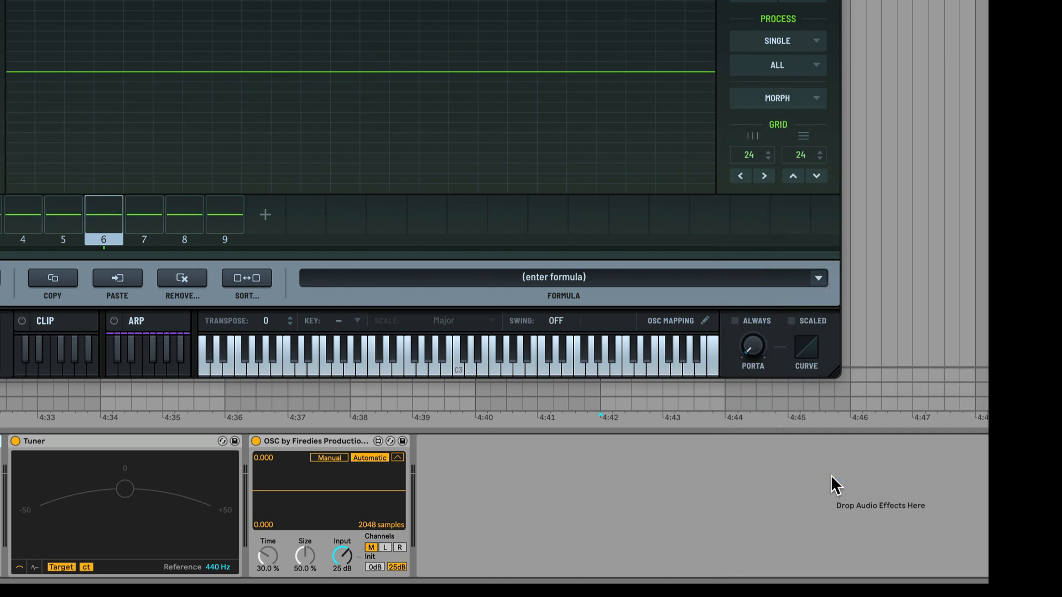
key("ctrl+z")
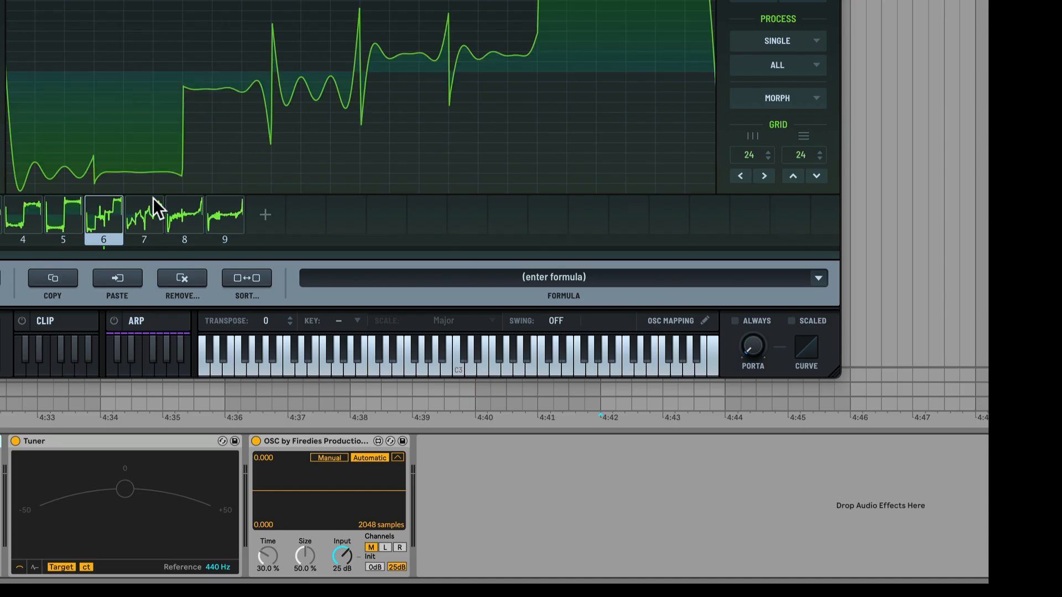
Step: Try subtracting the other oscillator's spectra with frame 8 selected, and undo the subtraction
left_click(171, 225)
left_click(771, 98)
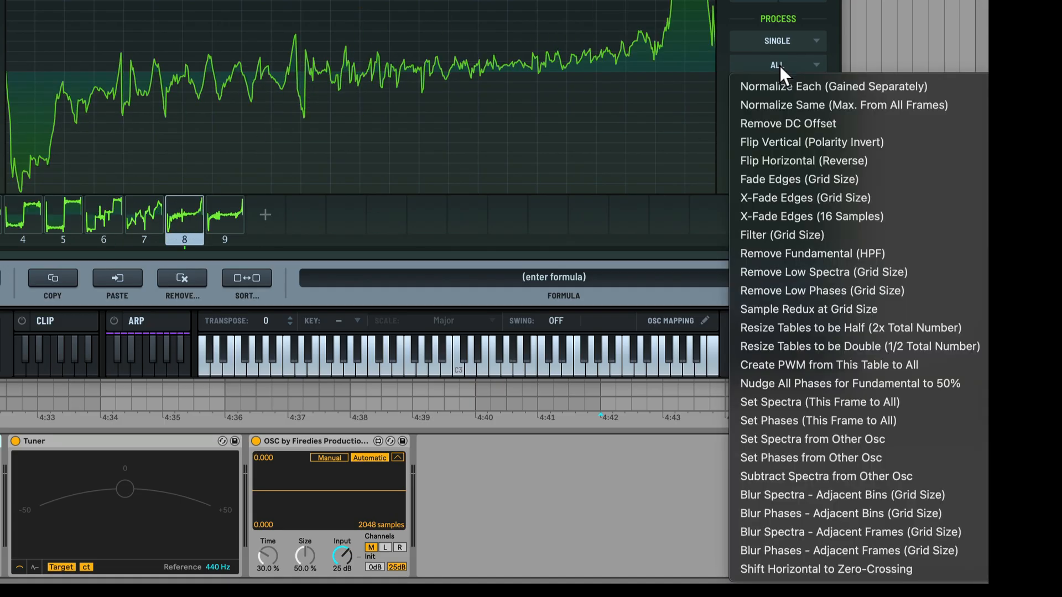
left_click(831, 477)
key("ctrl+z")
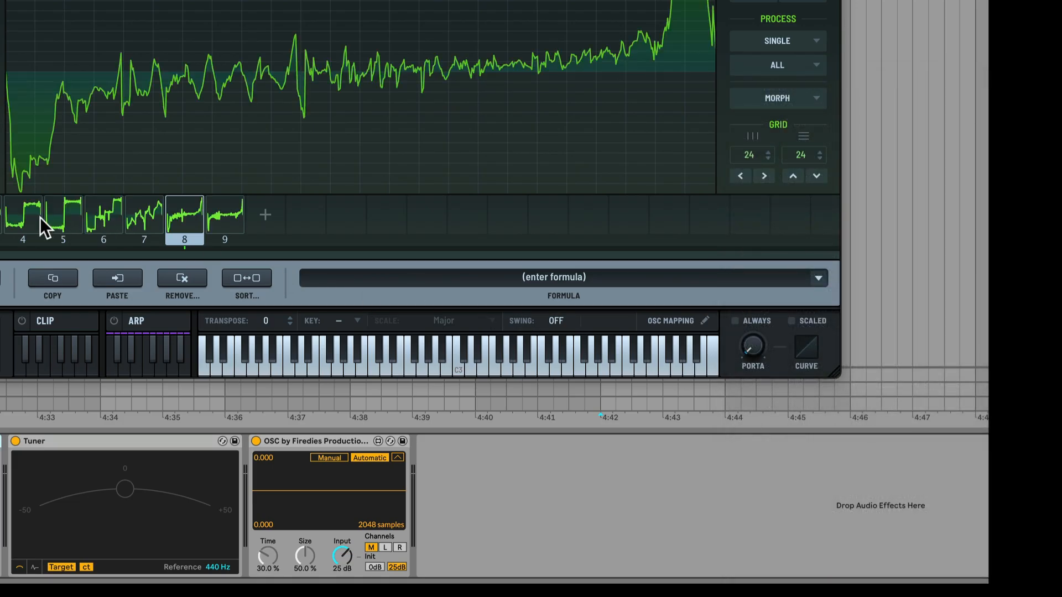
Step: Try subtracting the other oscillator's spectra with frames 5 to 7 multi-selected, and blurring the spectra across adjacent bins
left_click_drag(47, 220, 141, 221)
left_click(777, 65)
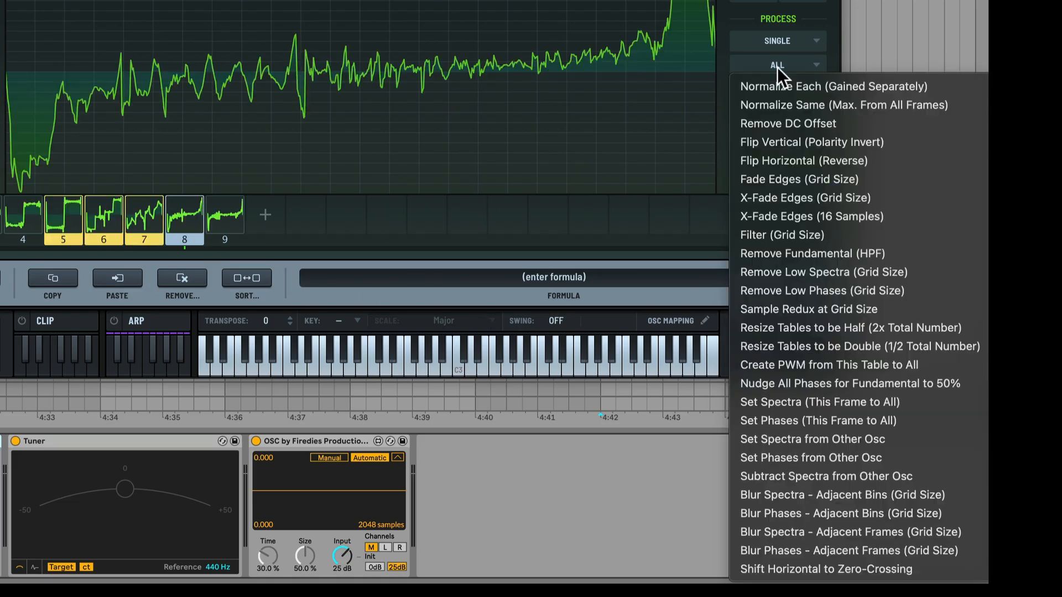
left_click(775, 477)
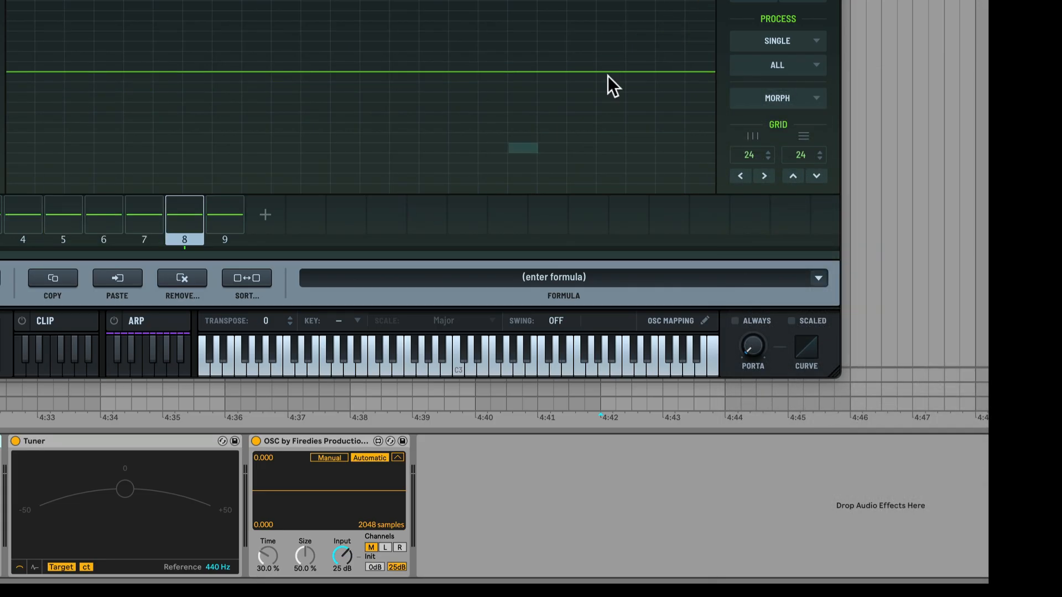
left_click(793, 67)
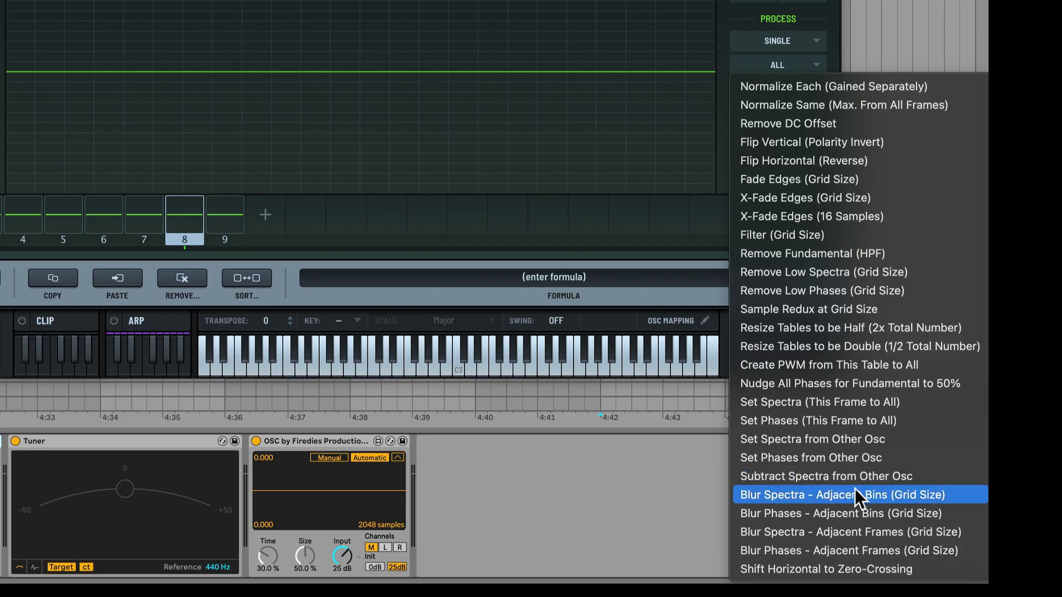
left_click(806, 495)
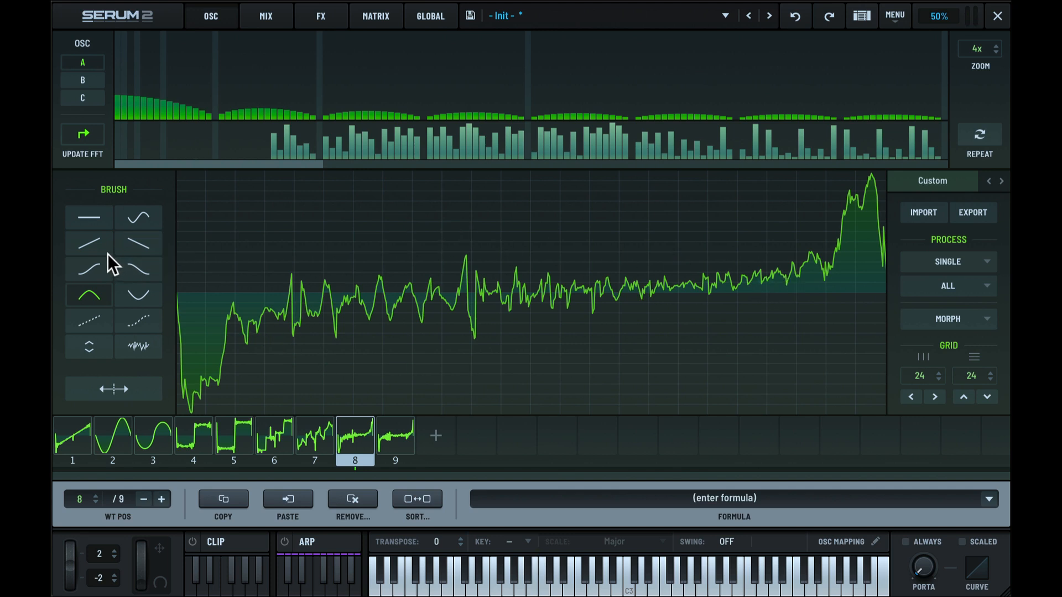
Step: Draw one high and two low flat segments, each one grid cell wide, into frame 8's waveform with the flat brush
left_click(87, 217)
left_click(603, 203)
left_click_drag(602, 197, 604, 178)
left_click(811, 373)
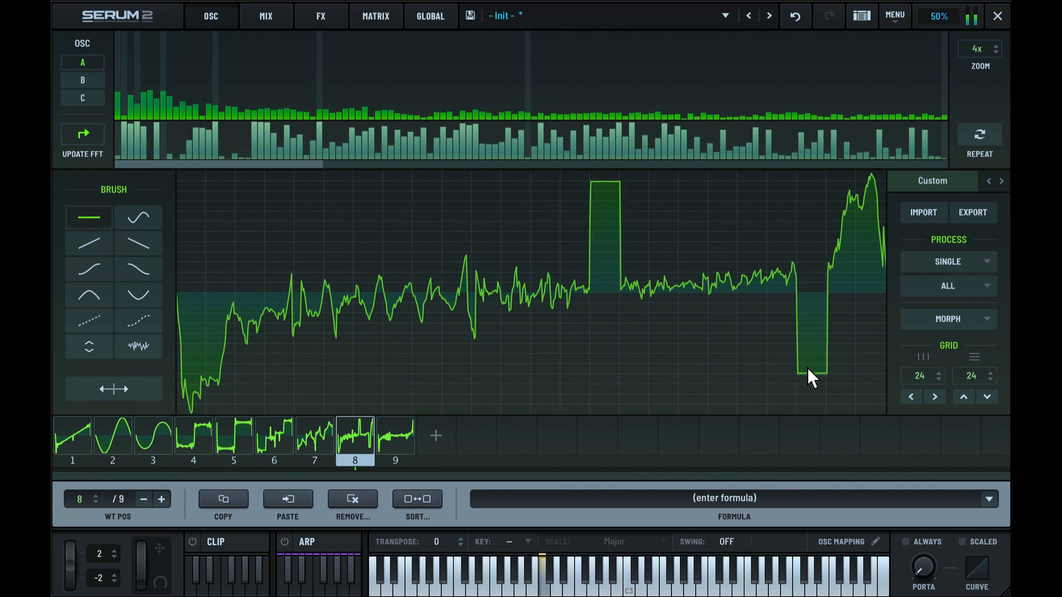
left_click(400, 353)
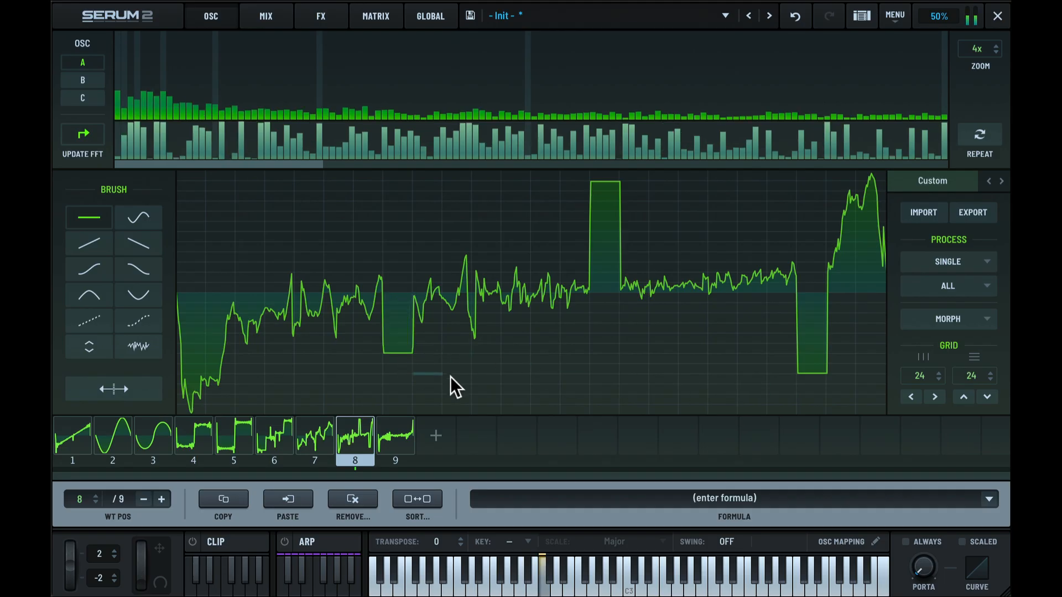
Step: Try blurring the spectra of all frames across adjacent bins, and undo the blur
left_click(951, 290)
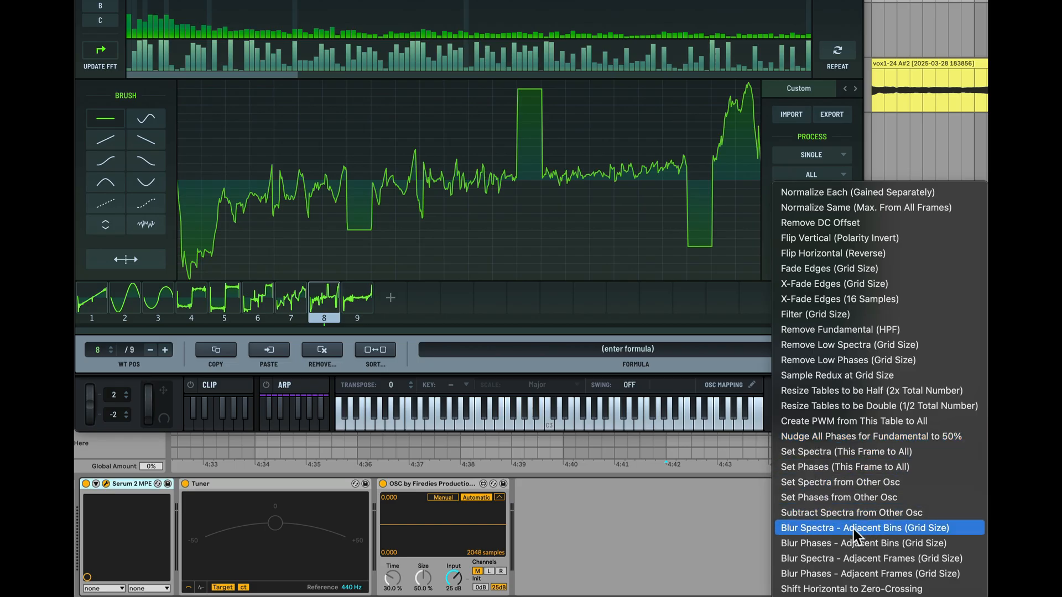
left_click(911, 526)
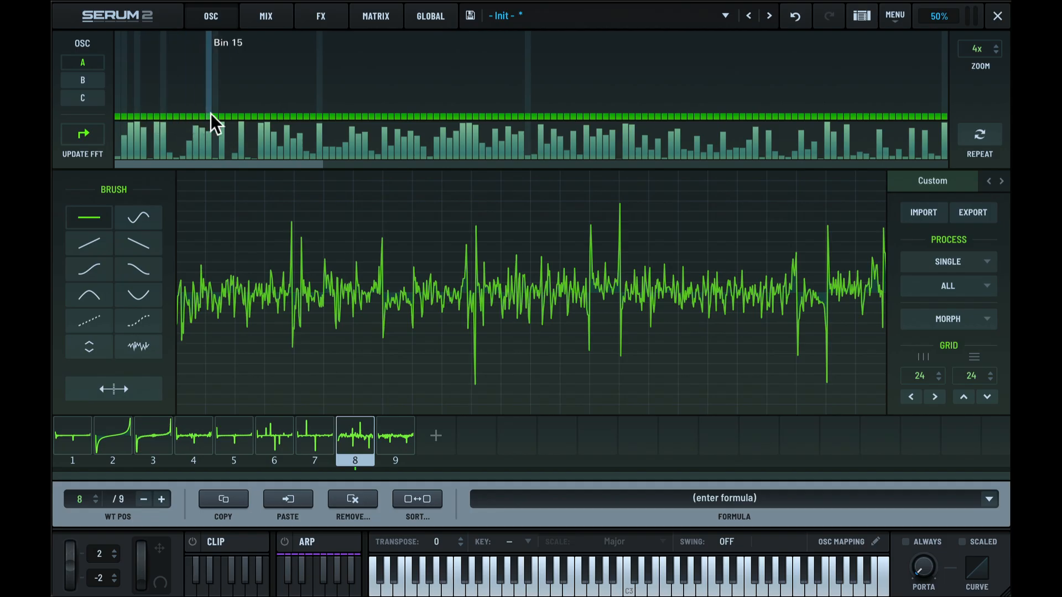
left_click_drag(324, 164, 111, 156)
left_click(944, 282)
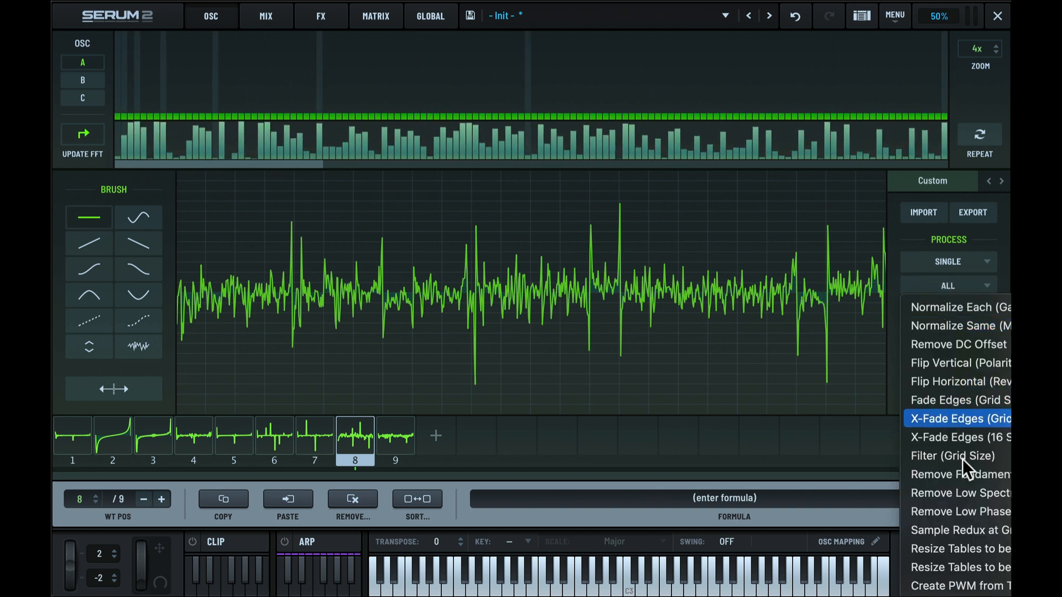
left_click(821, 283)
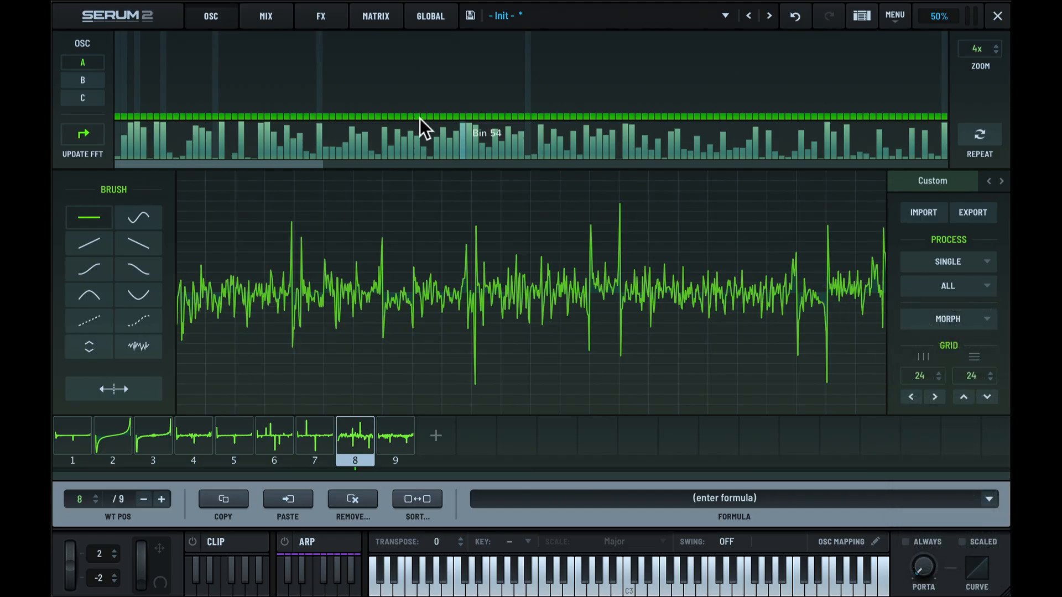
left_click(795, 14)
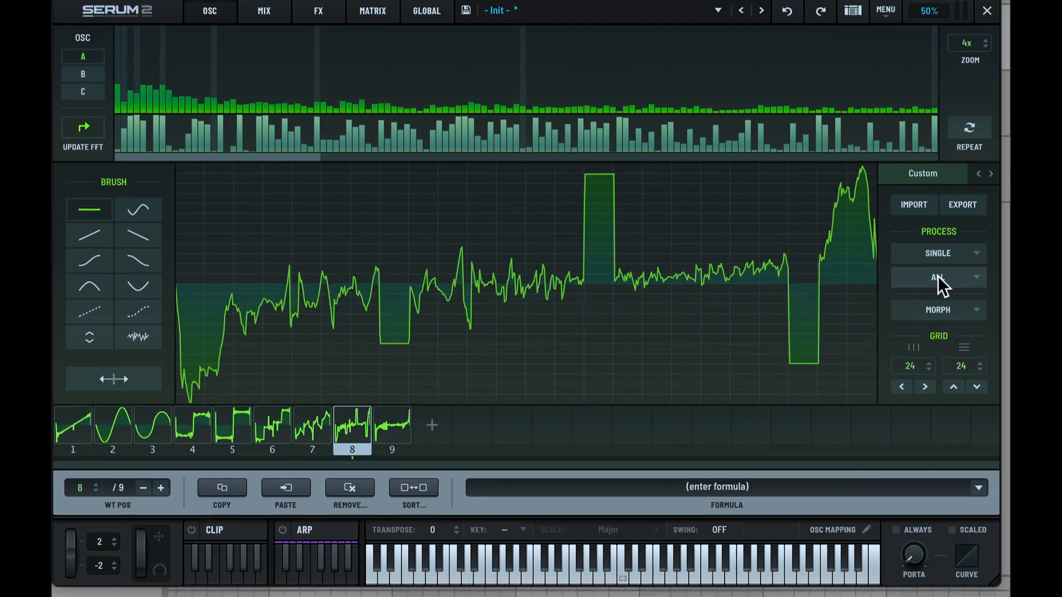
Step: Blur the phases of all frames across adjacent bins, using the grid size of 24
left_click(945, 286)
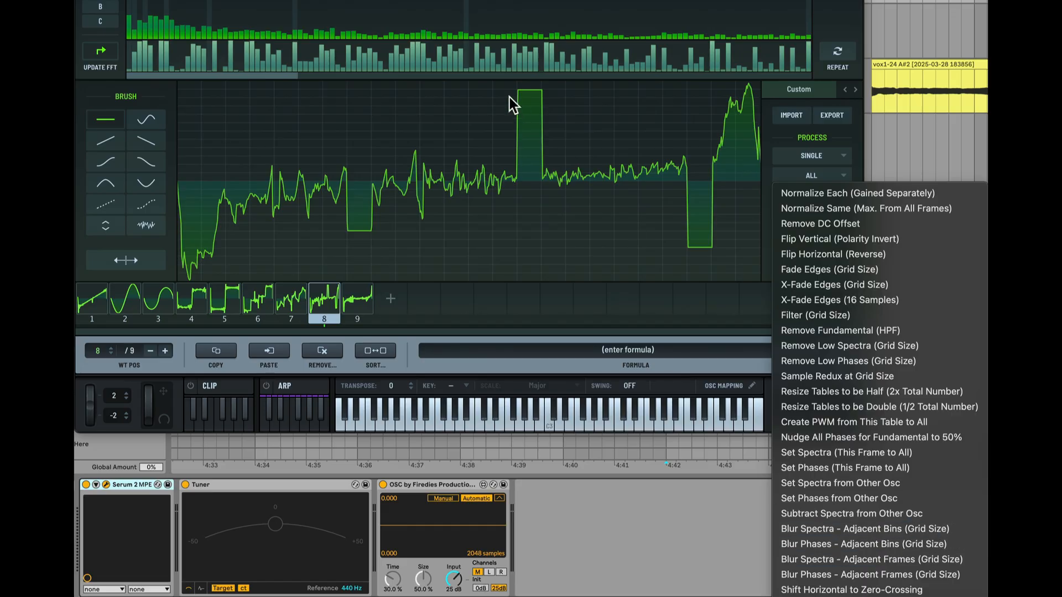
left_click(841, 543)
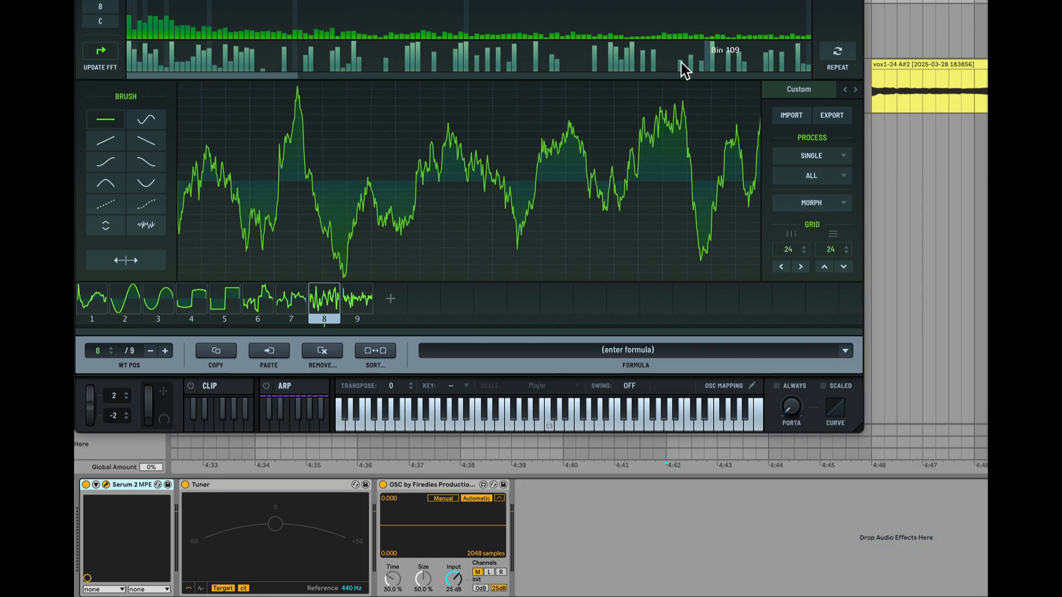
left_click(813, 203)
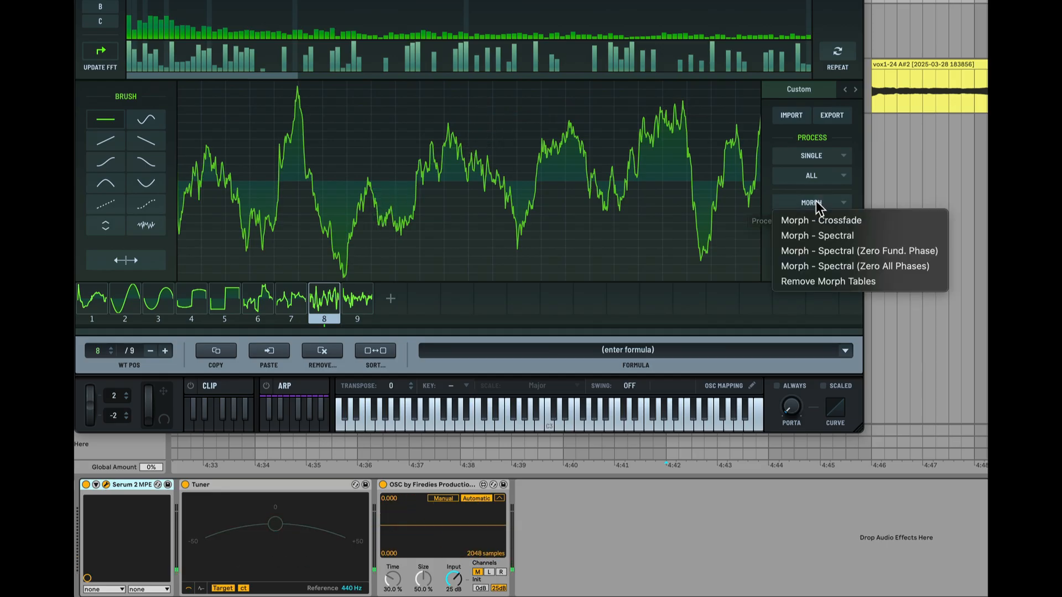
Step: Try blurring the spectra across adjacent frames by grid size, and scan the wavetable position from frame 8 to frame 4
left_click(812, 176)
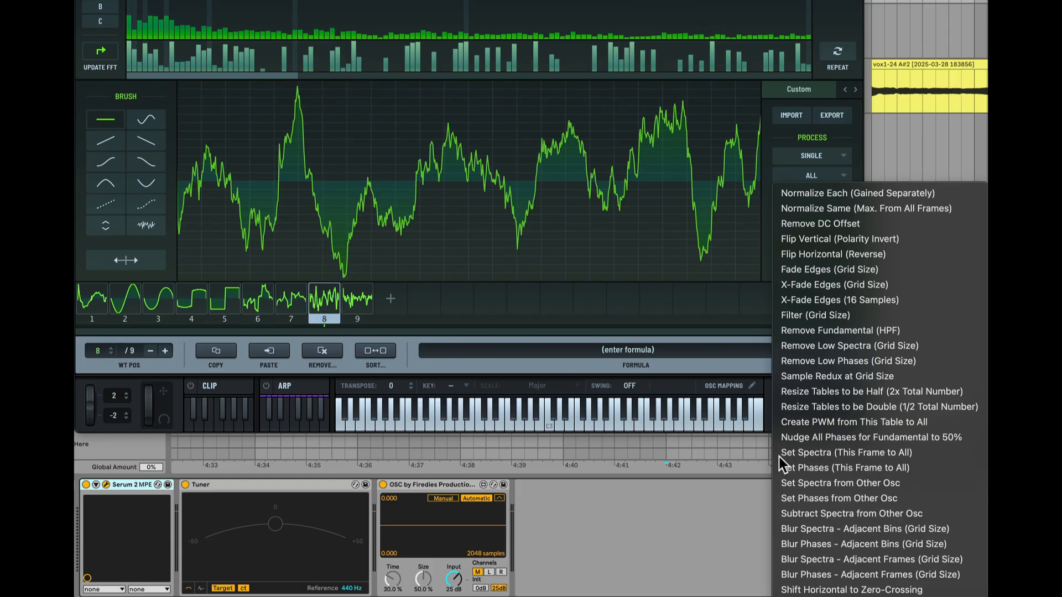
left_click(885, 559)
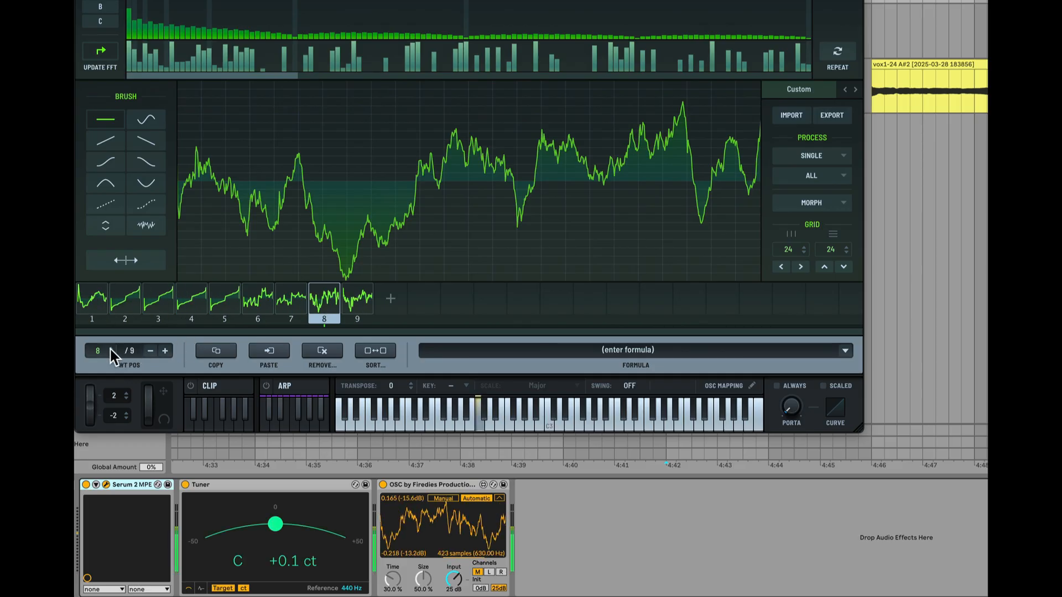
left_click_drag(103, 350, 154, 481)
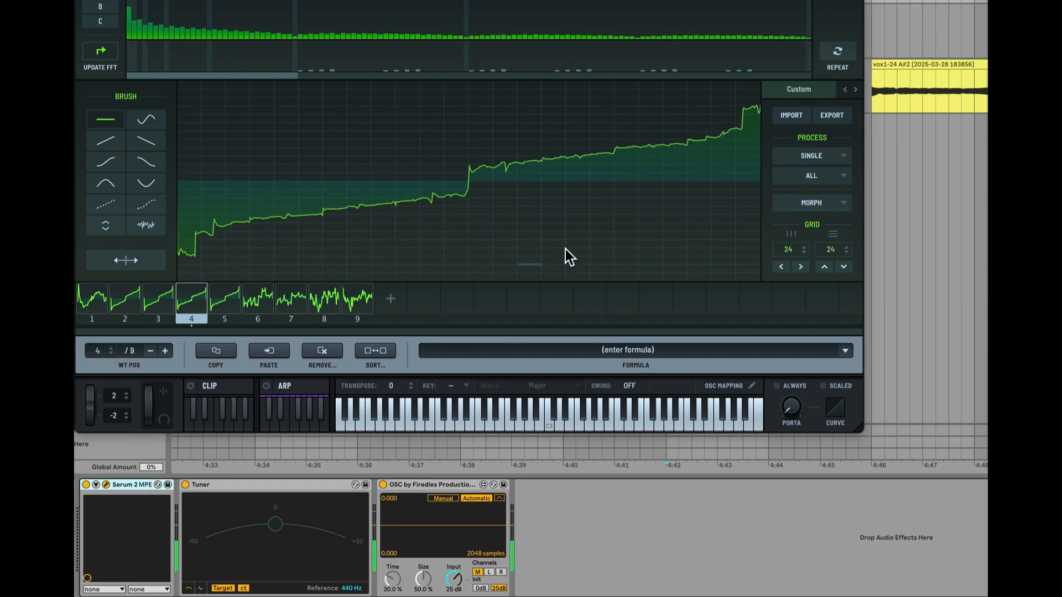
Step: Try blurring the phases across adjacent frames by grid size, and compare frames 1, 5 and 2
left_click(811, 178)
left_click(812, 178)
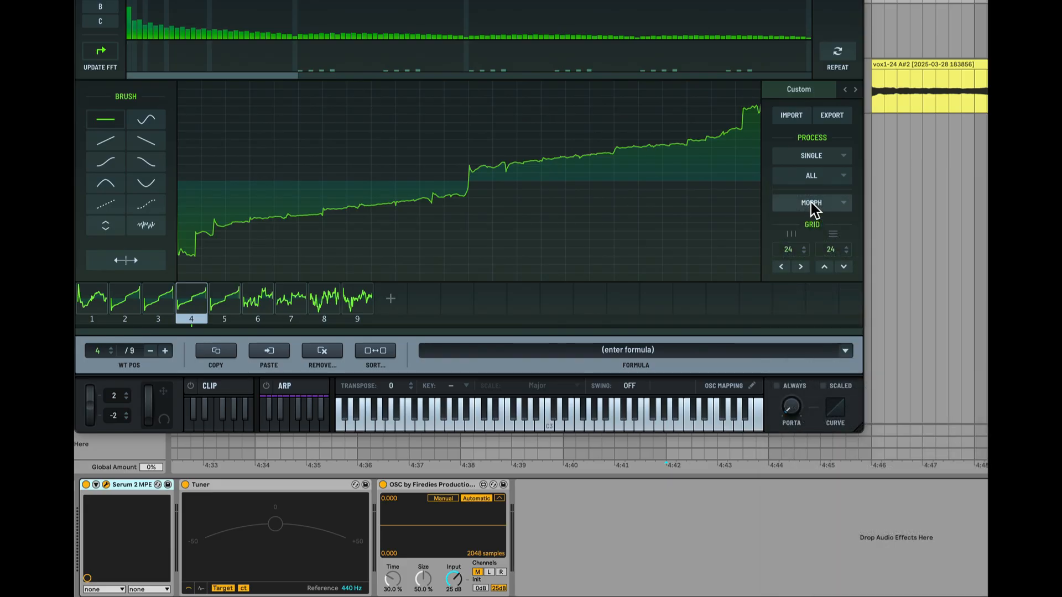
left_click(814, 174)
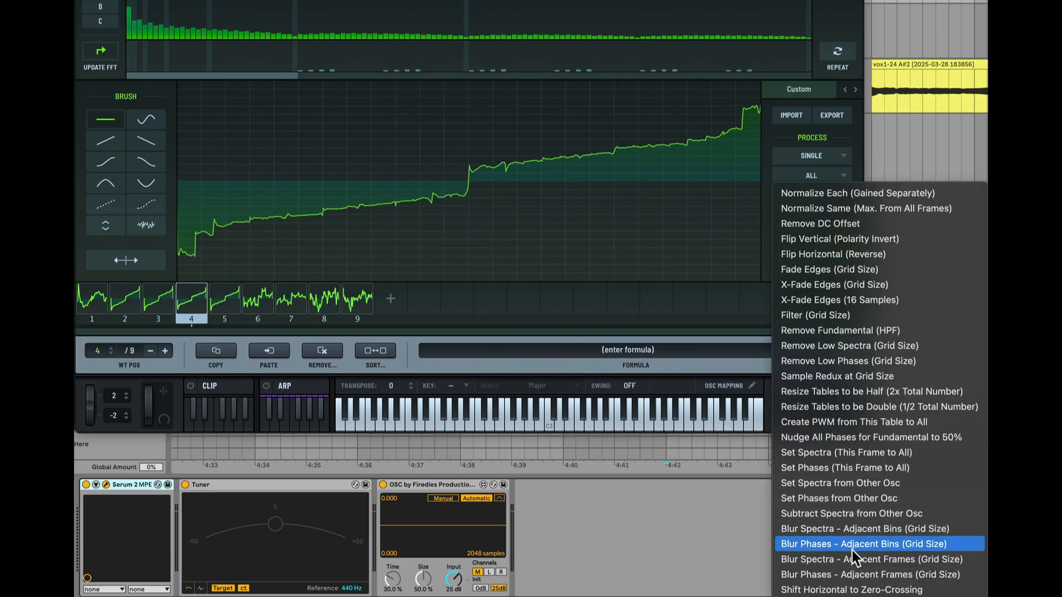
left_click(836, 578)
left_click(97, 309)
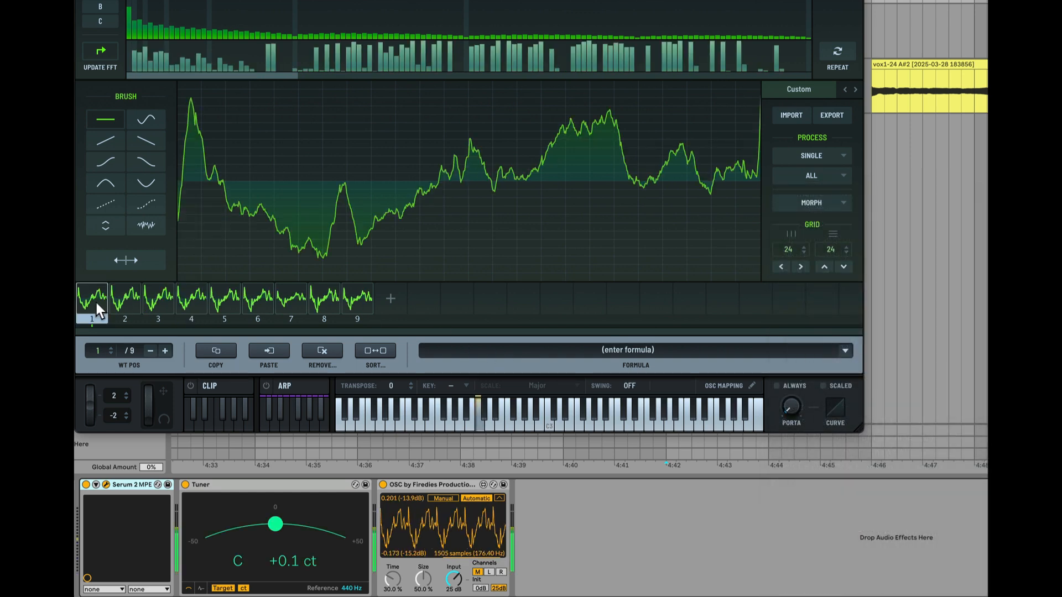
left_click(224, 301)
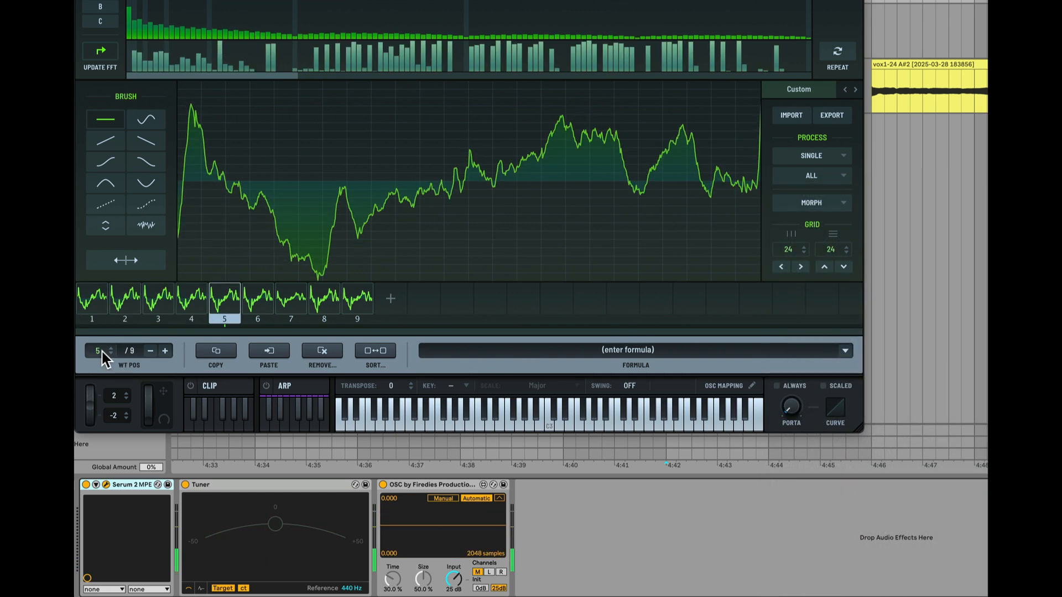
left_click_drag(102, 353, 125, 426)
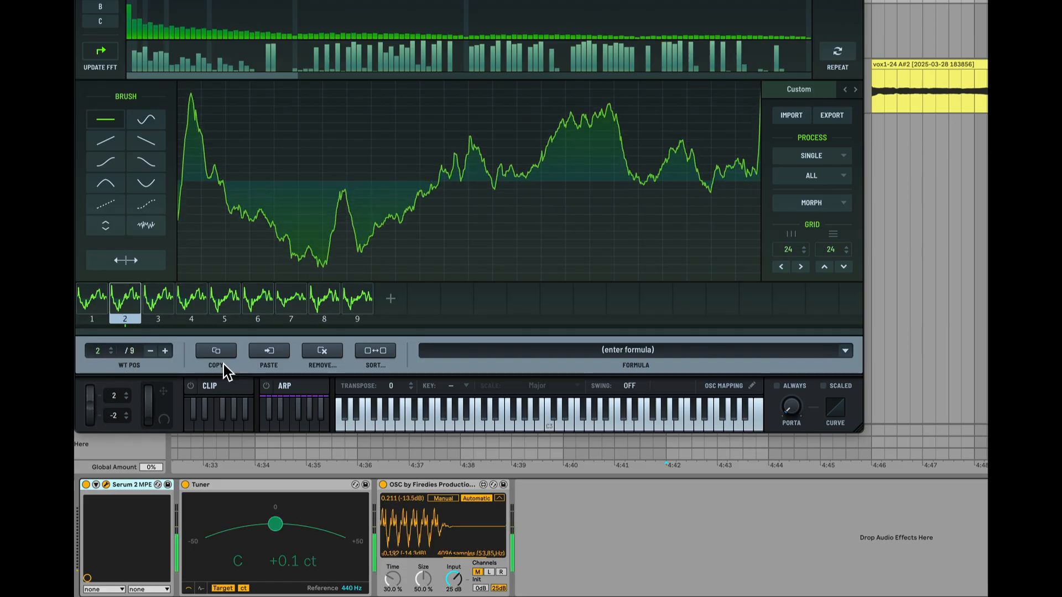
Step: Try shifting all frames horizontally to the zero-crossing, and check the waveforms across the table, ending on frame 4
left_click(808, 204)
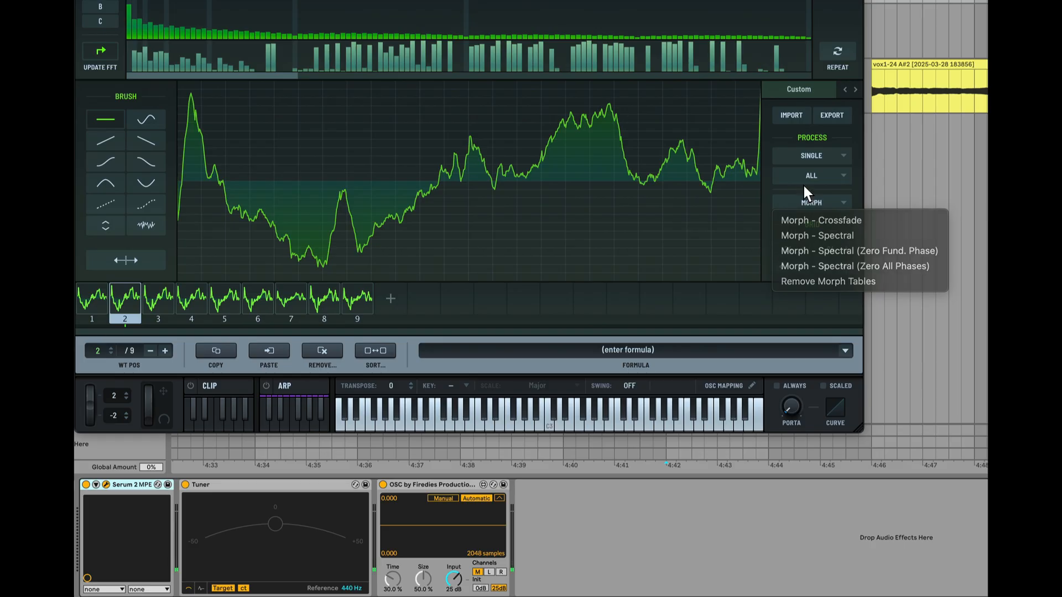
left_click(808, 176)
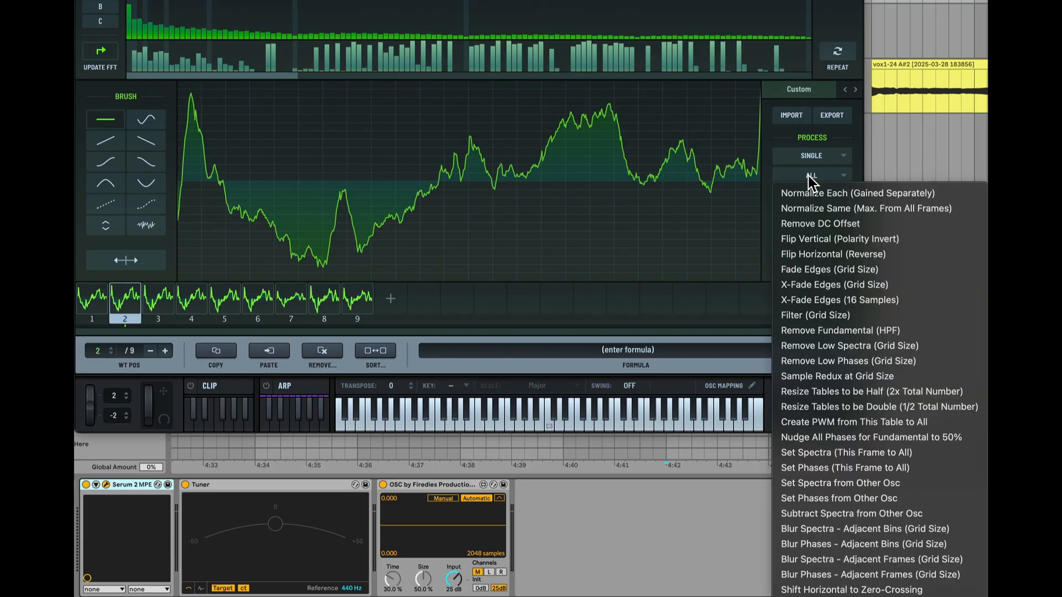
left_click(867, 590)
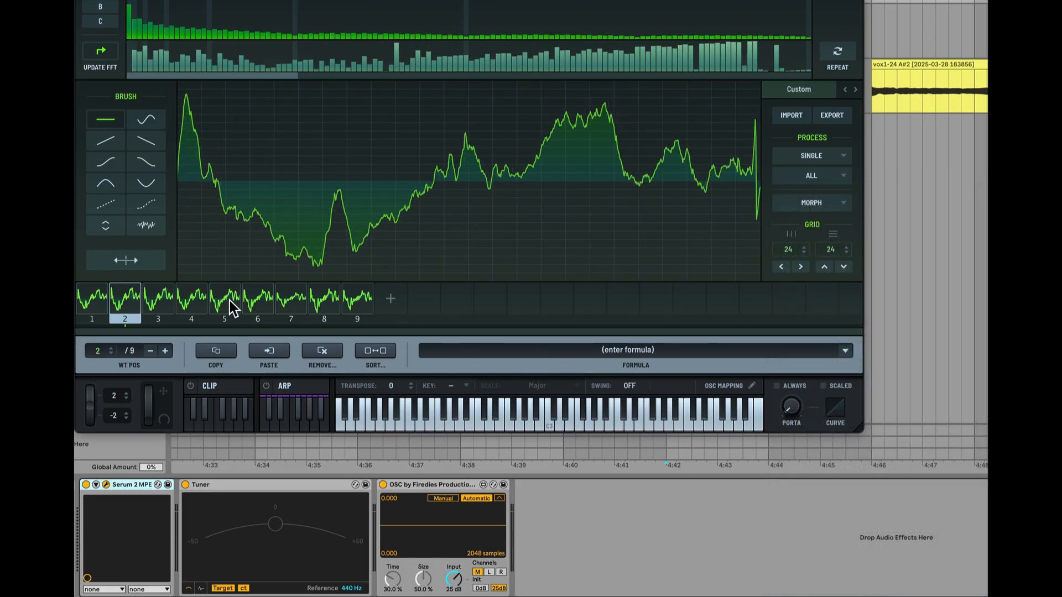
left_click(336, 297)
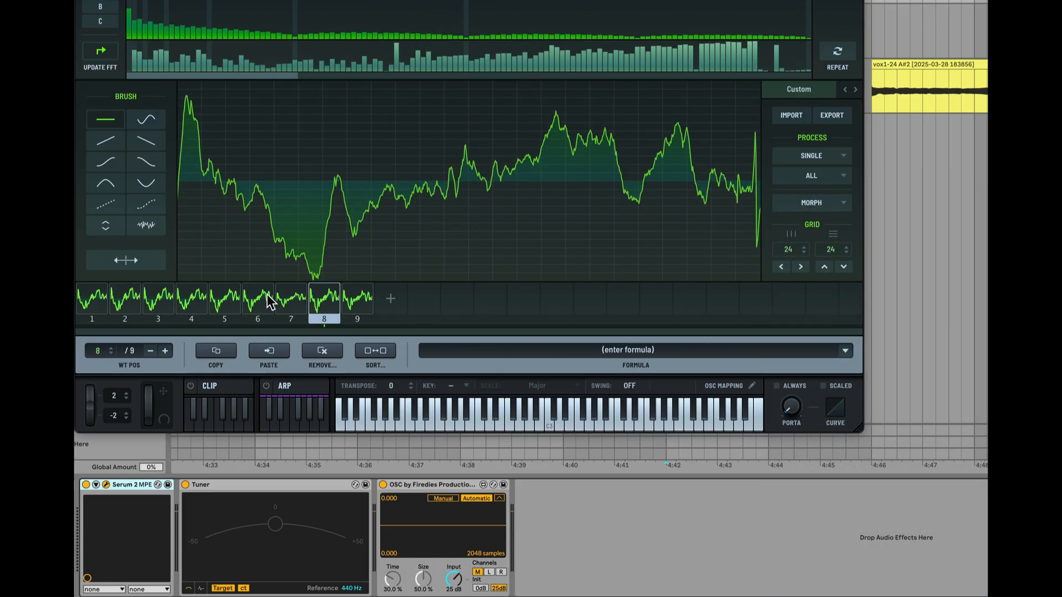
left_click(245, 295)
left_click(186, 297)
left_click(122, 298)
left_click(98, 298)
left_click(193, 302)
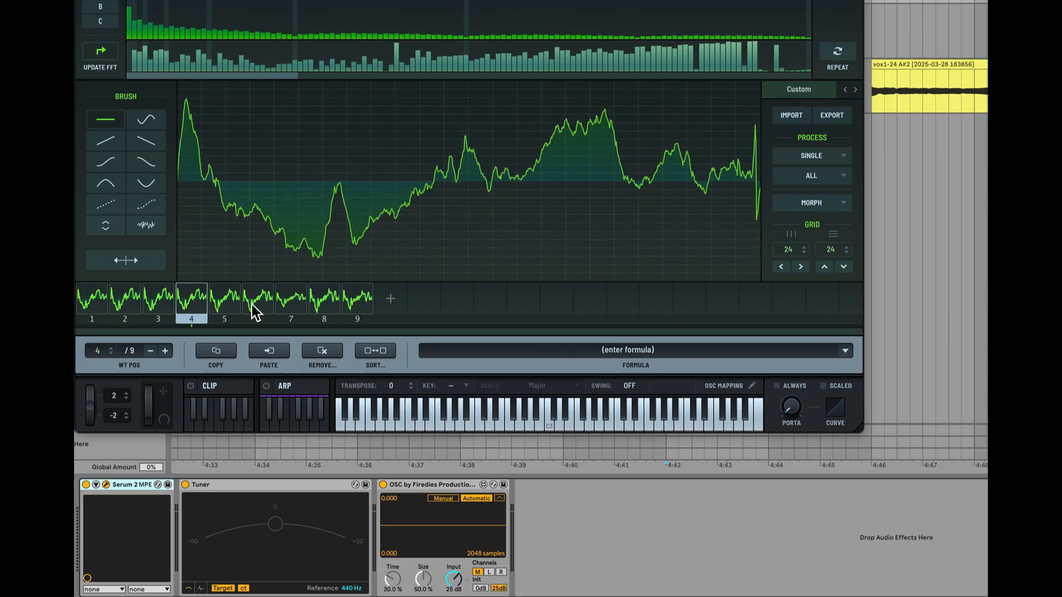
left_click(810, 176)
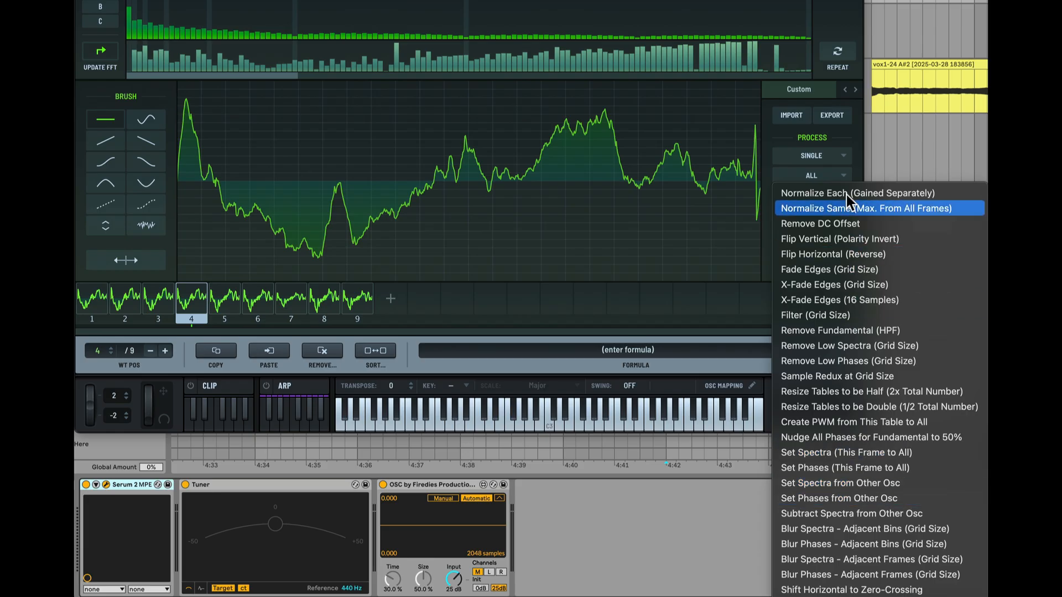
left_click(811, 154)
left_click(811, 154)
left_click(808, 141)
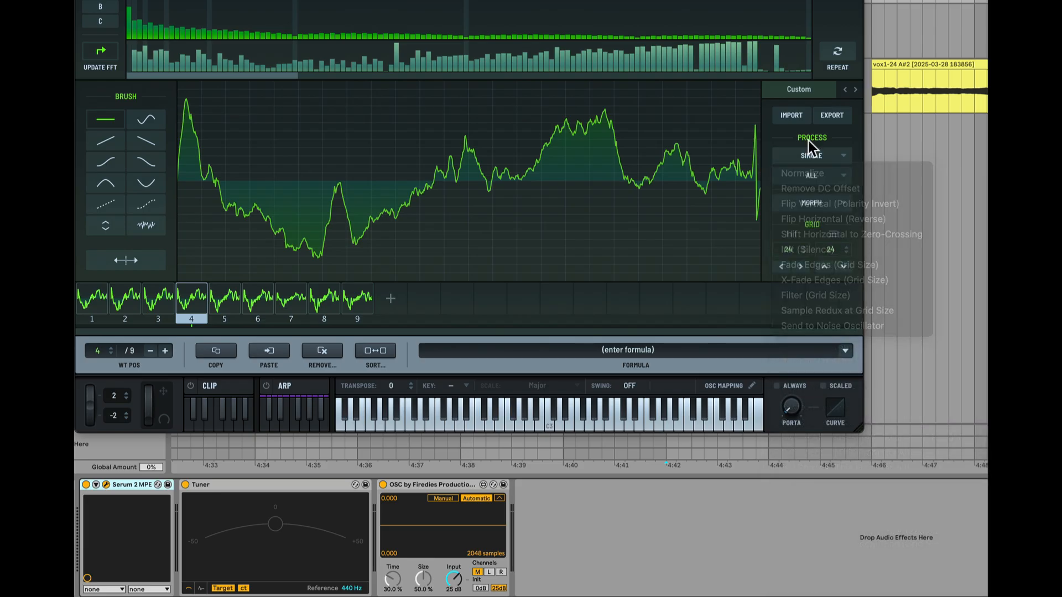
left_click(807, 175)
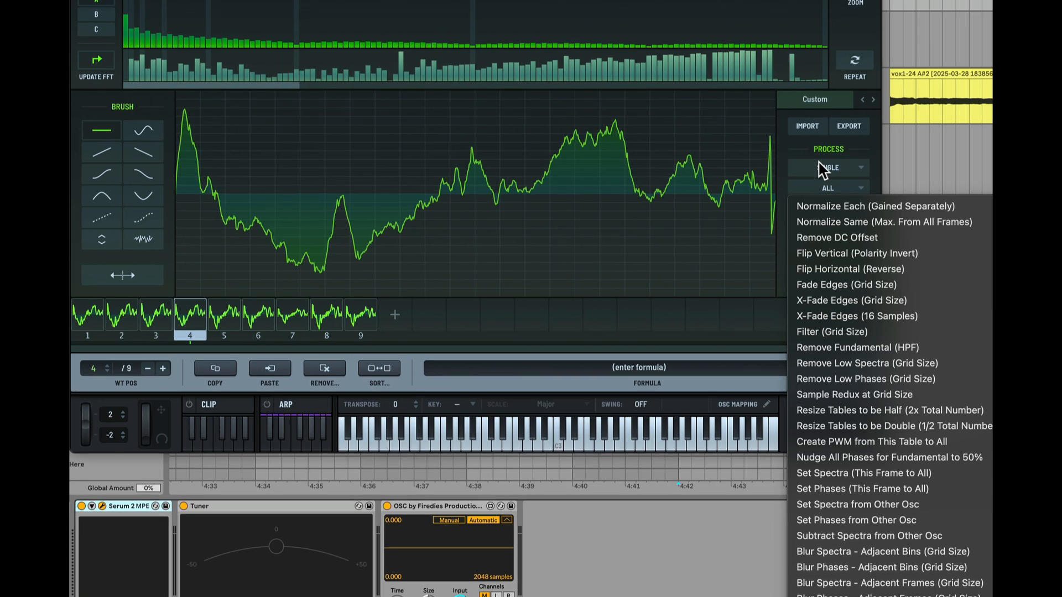
left_click(804, 151)
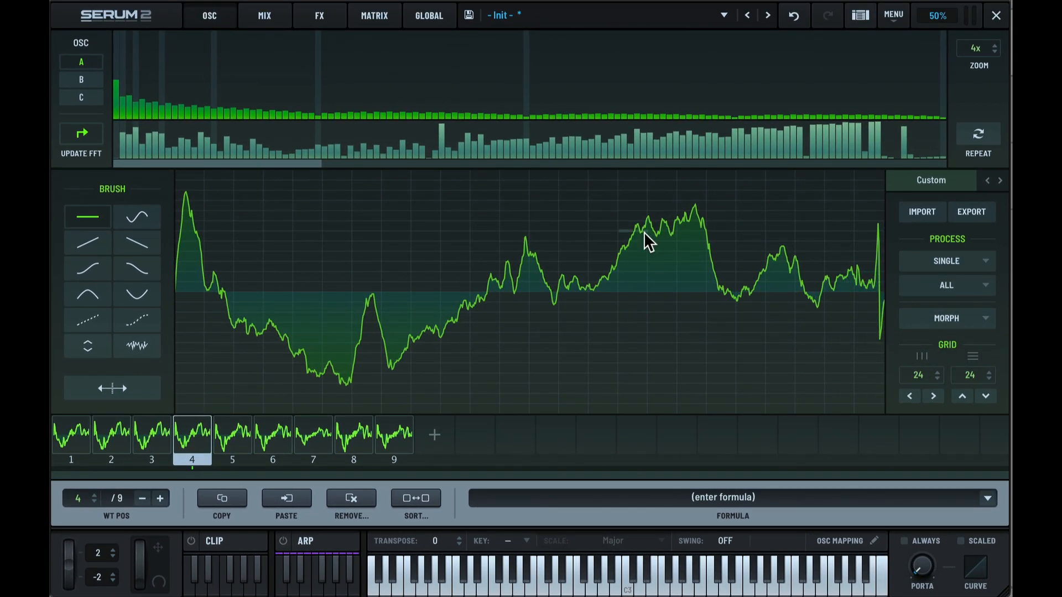
Step: Undo the zero-crossing shift and both adjacent-frame blurs, moving the selection to frame 8 along the way
key("ctrl+z")
key("ctrl+z")
key("ctrl+z")
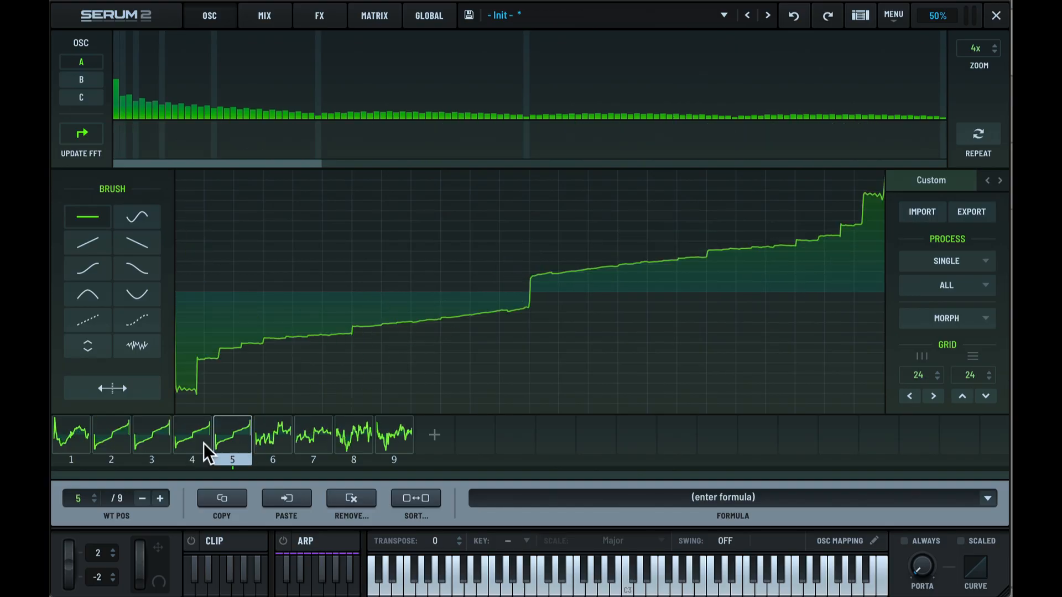
key("Right")
key("Right")
key("Right")
key("ctrl+z")
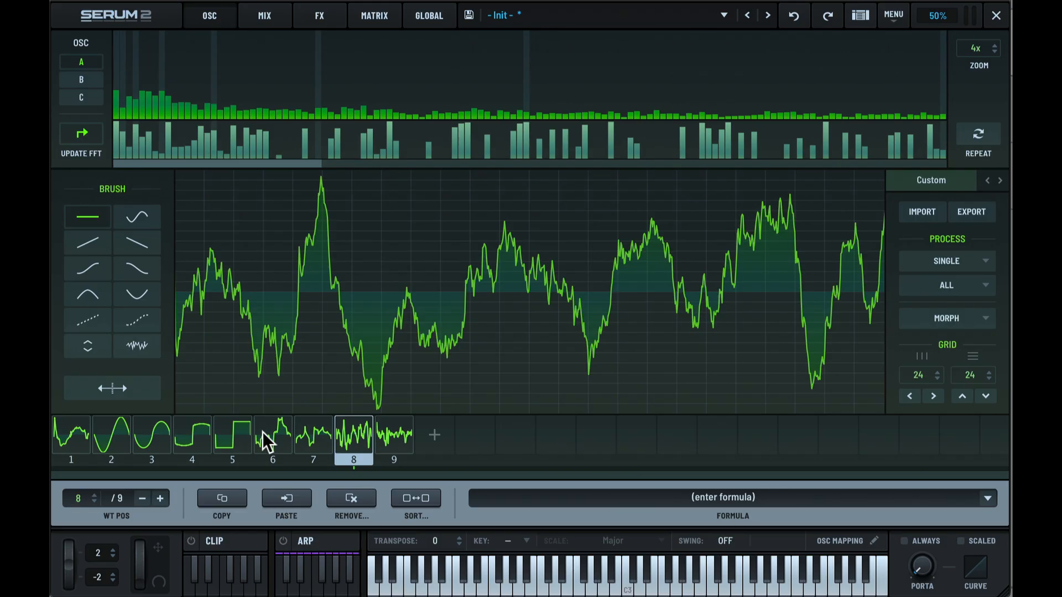
Step: Scan the wavetable position to frame 9 and apply a crossfade morph between all frames
left_click_drag(76, 502, 134, 508)
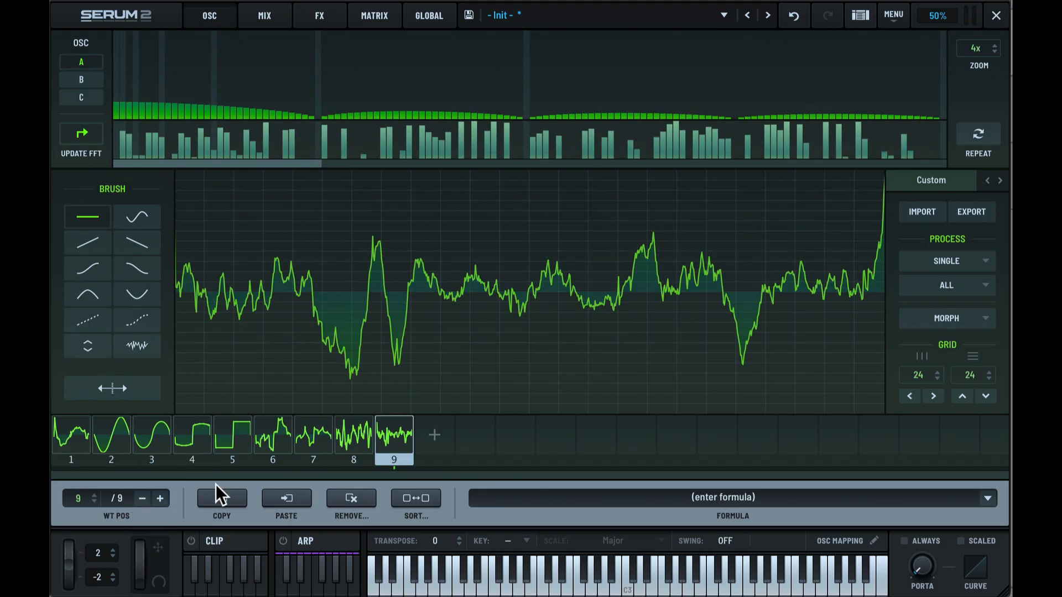
left_click(947, 318)
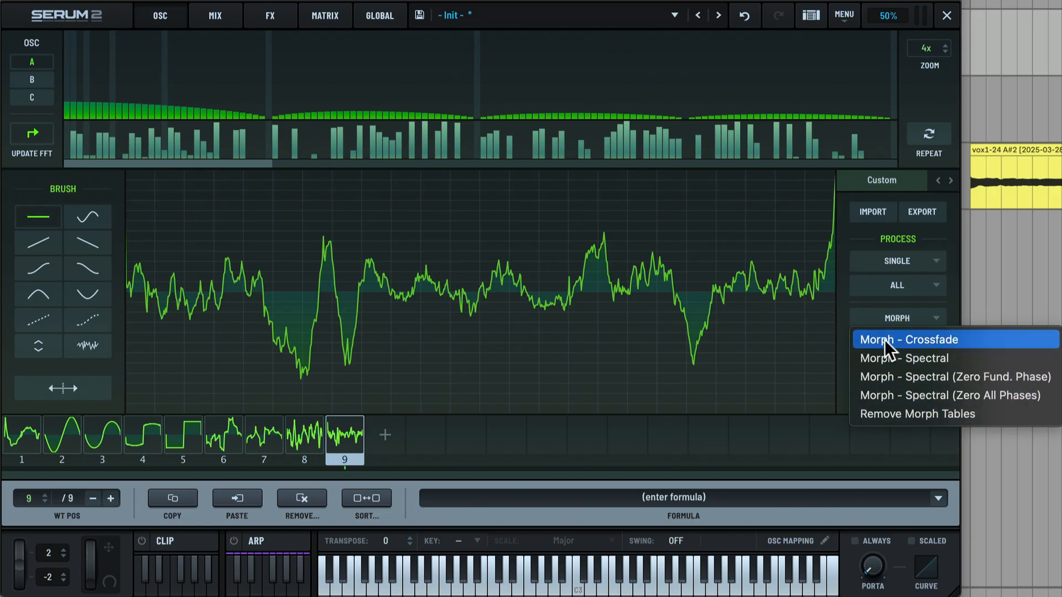
left_click(906, 337)
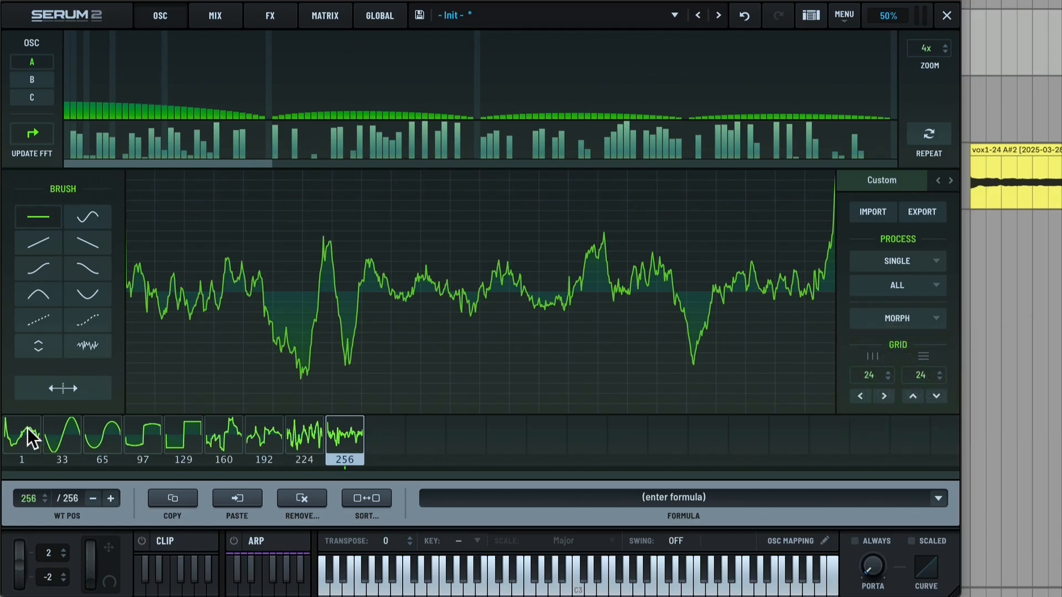
Step: Examine the interpolated frames between positions 1 and 33 by scanning the wavetable position, and return to frame 1
left_click(29, 436)
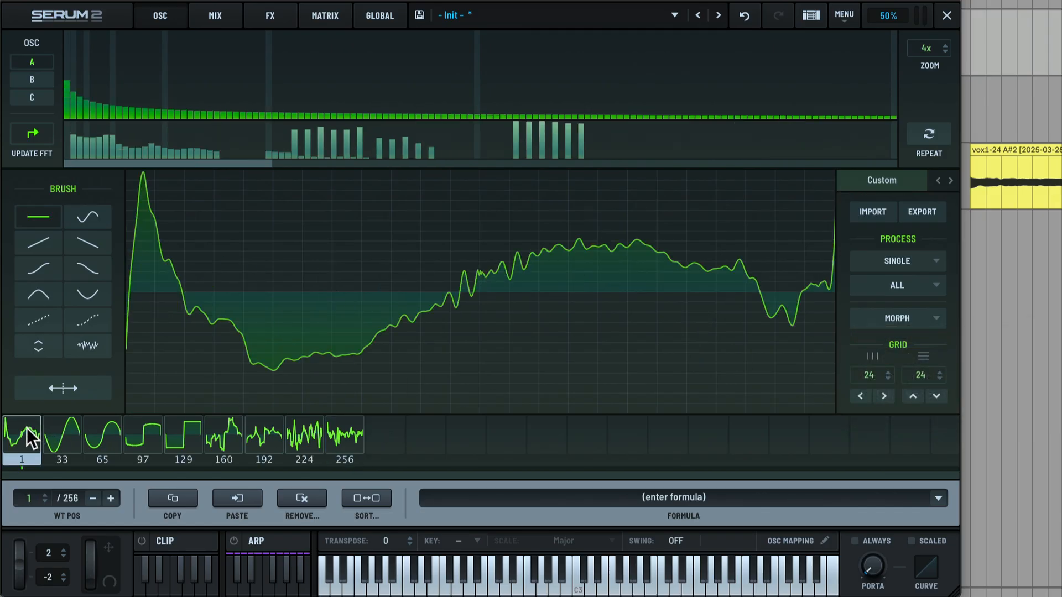
left_click(53, 452)
left_click(29, 445)
mouse_move(31, 499)
left_mouse_down()
mouse_move(41, 474)
mouse_move(38, 502)
left_mouse_up()
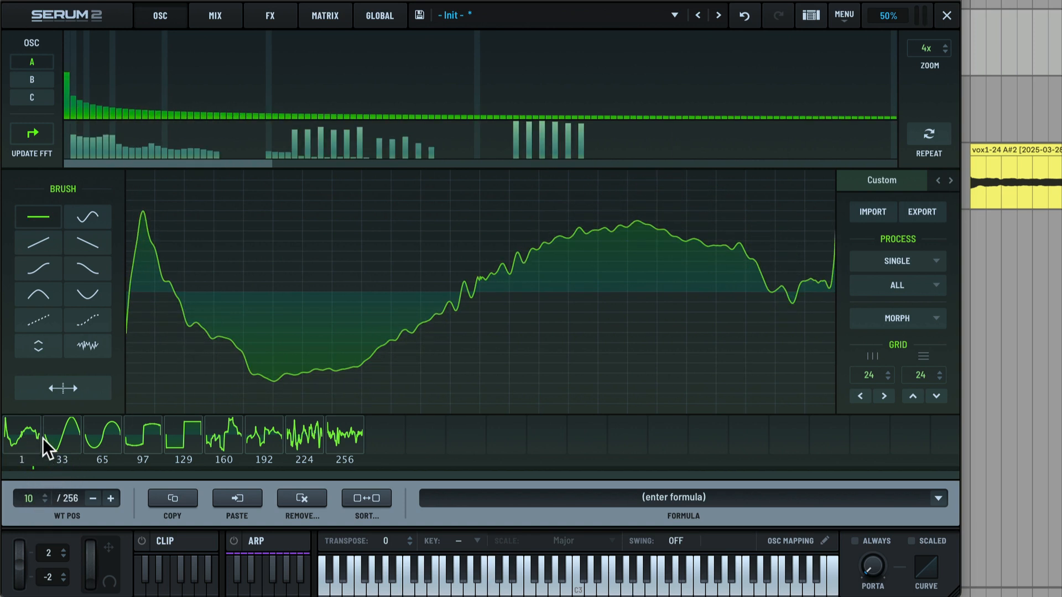
left_click_drag(31, 495, 166, 595)
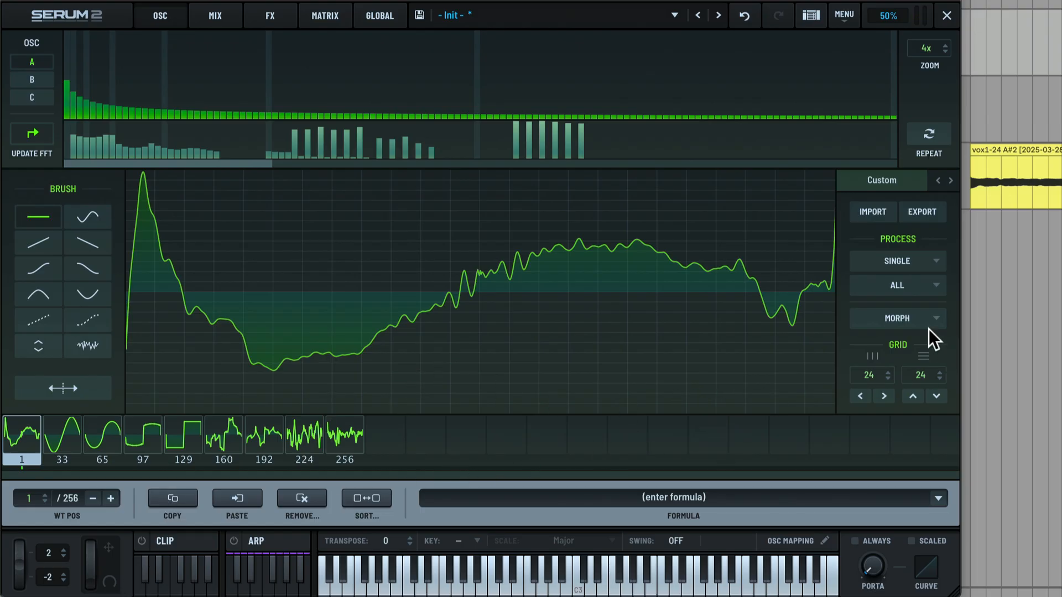
Step: Undo the crossfade morph so the wavetable is back to its nine original frames
key("ctrl+z")
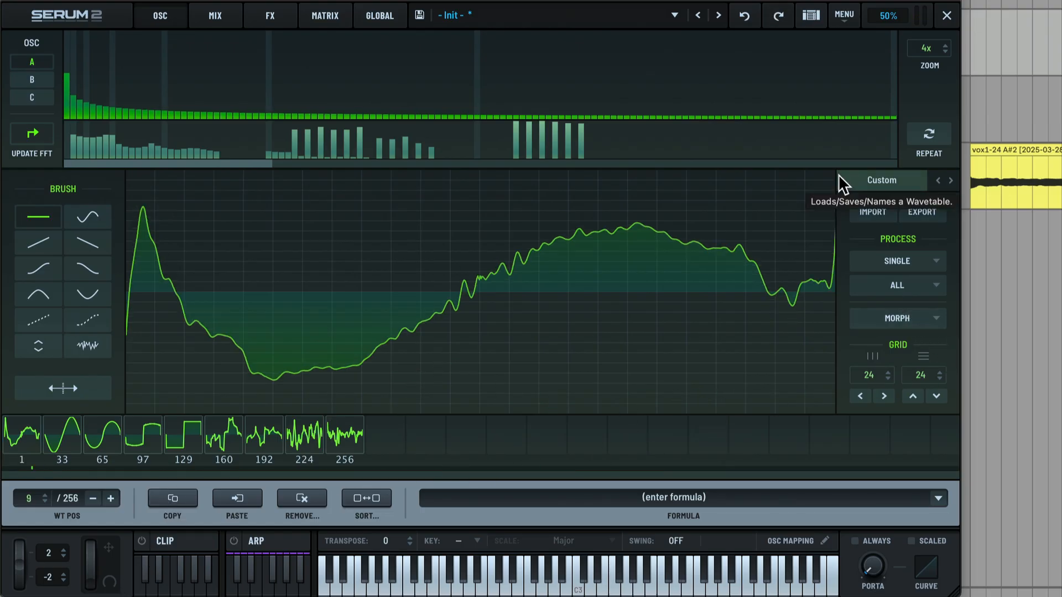
key("ctrl+z")
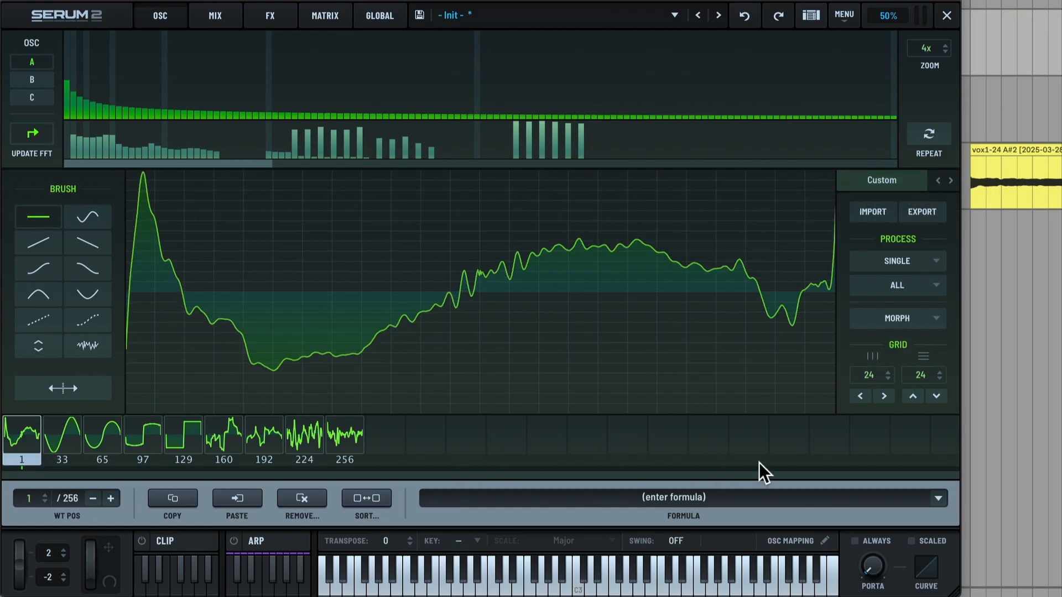
key("ctrl+z")
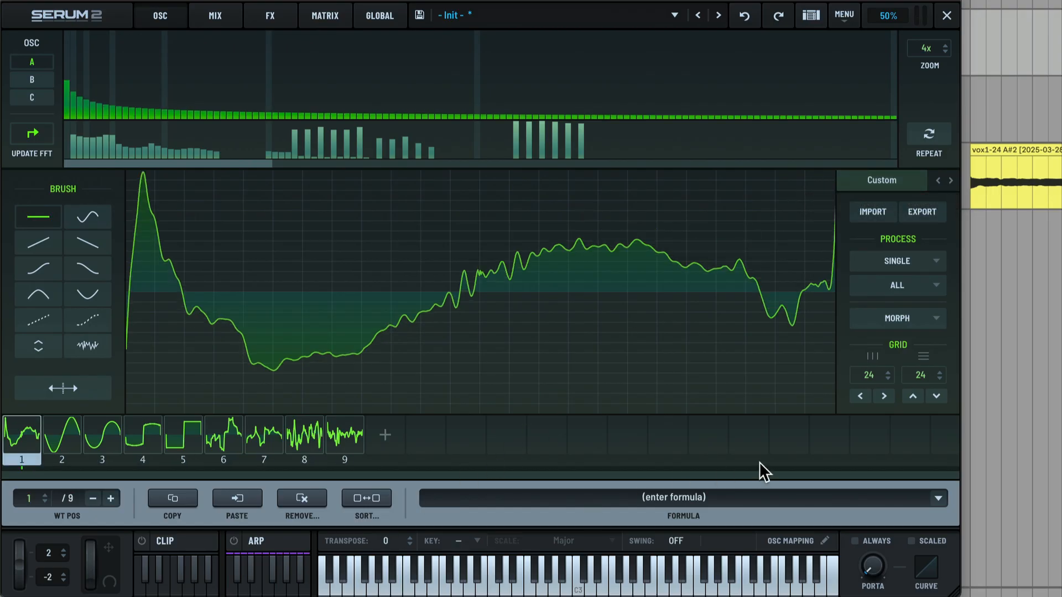
Step: Apply a spectral morph between all frames and scan the wavetable position through the interpolated frames
left_click(897, 320)
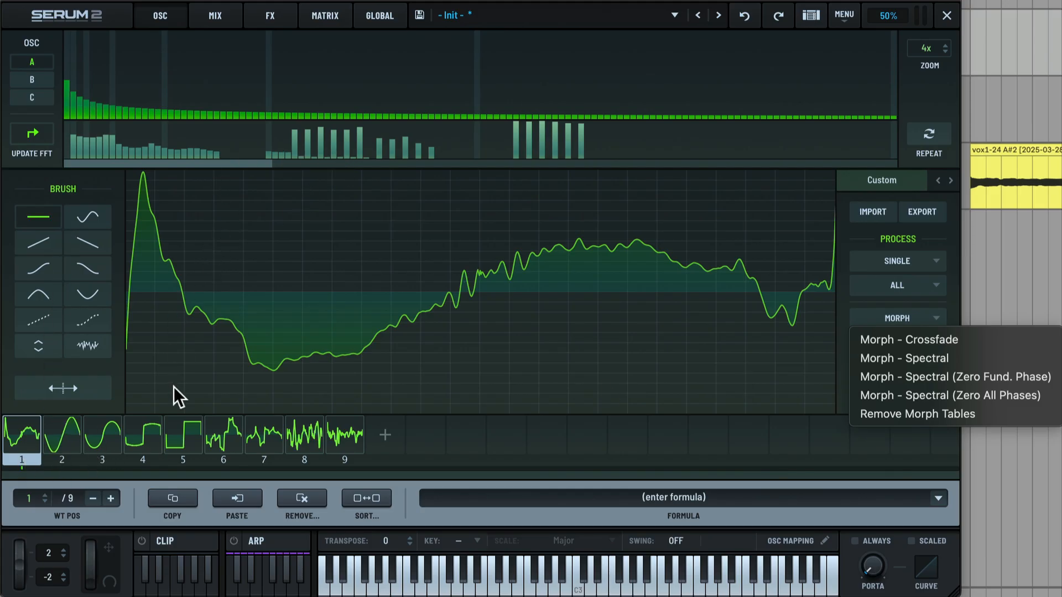
left_click(900, 358)
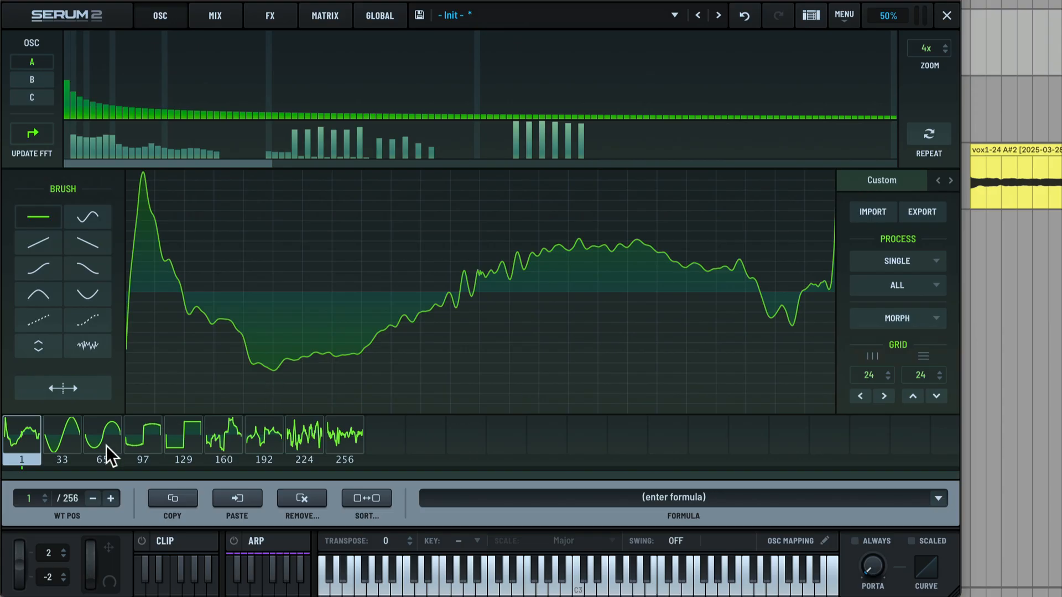
left_click_drag(26, 501, 52, 539)
Step: Raise the phase of bin 1 in frame 1, and step through frames 33, 65, 97, 129 and 160
left_click(893, 319)
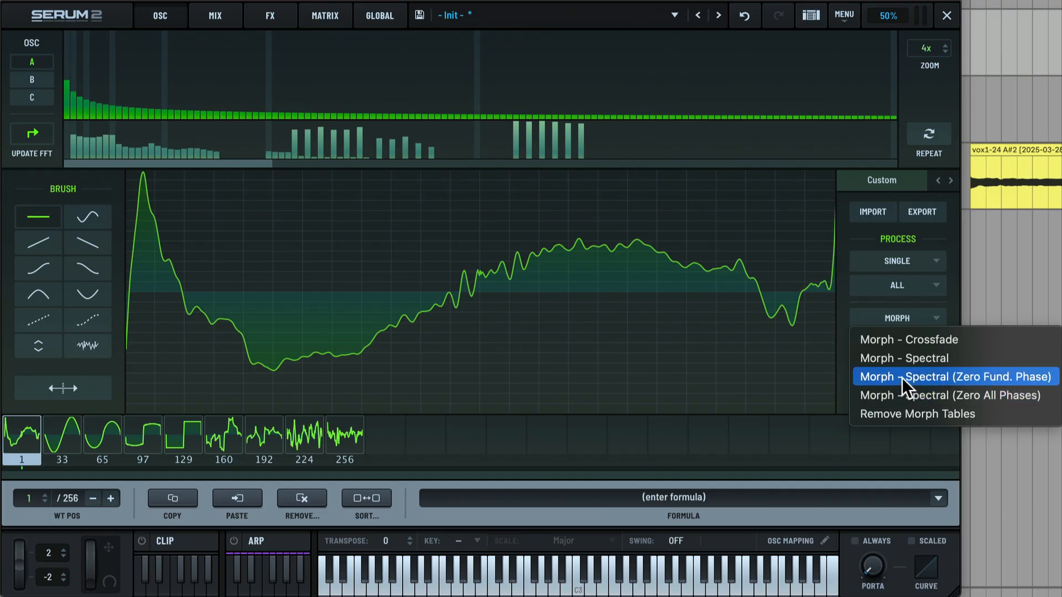
left_click(68, 141)
left_click_drag(65, 131, 65, 166)
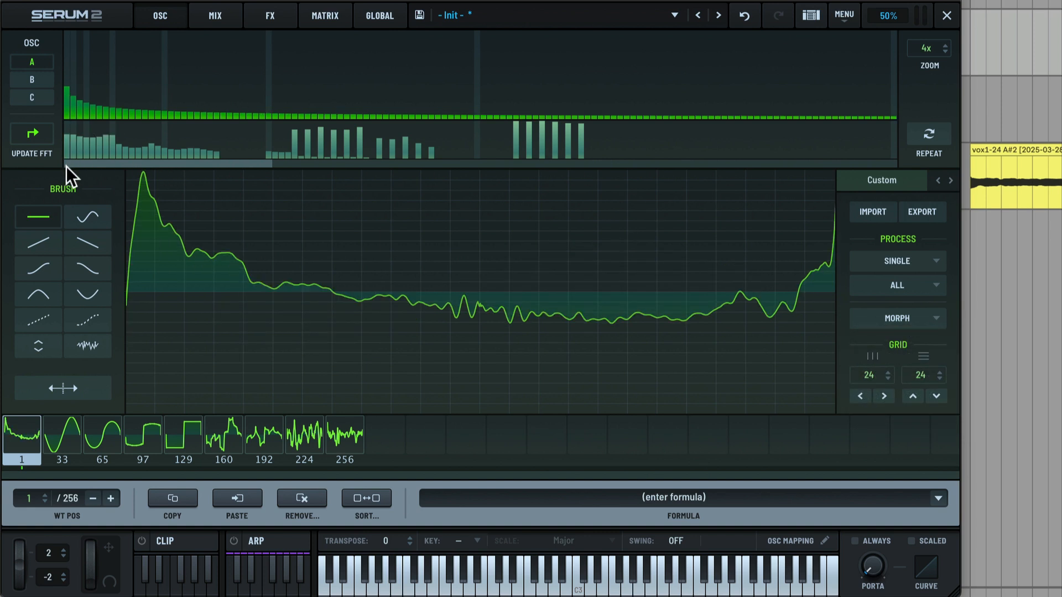
left_click(58, 437)
left_click(94, 438)
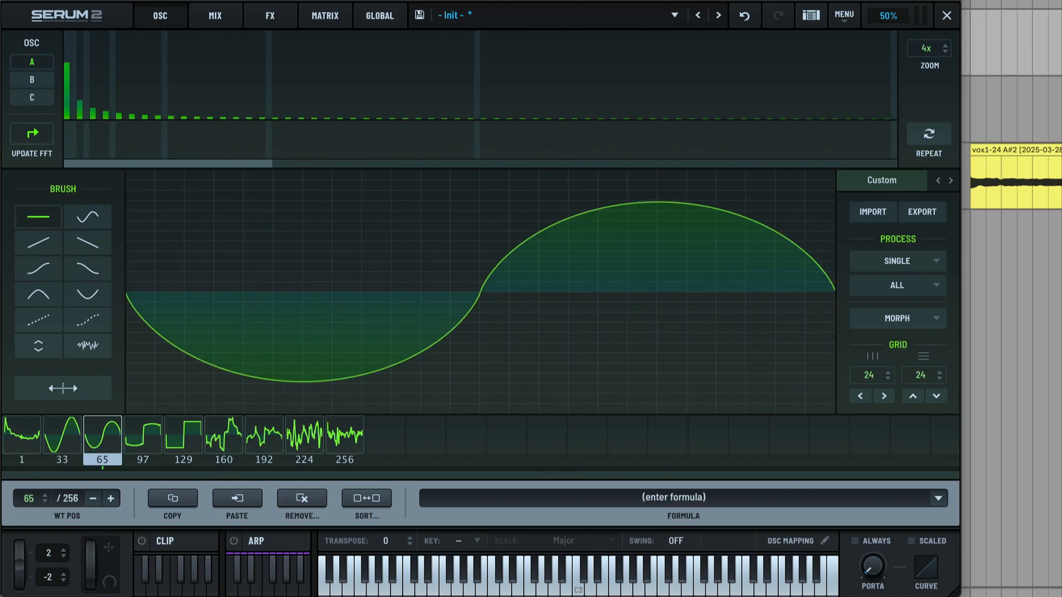
left_click(70, 437)
left_click(105, 438)
left_click(144, 441)
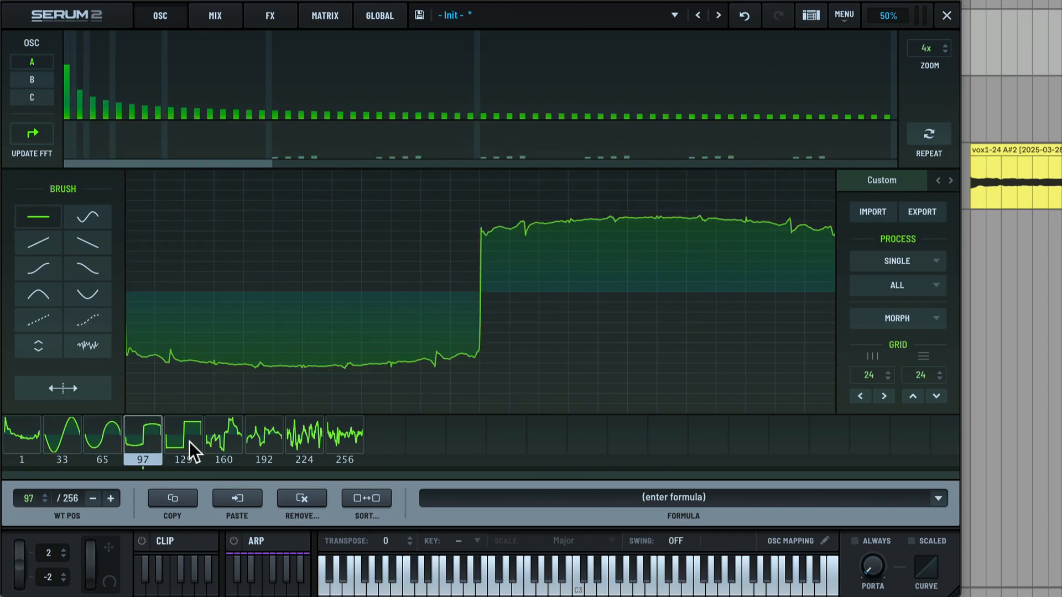
left_click(185, 441)
left_click(226, 446)
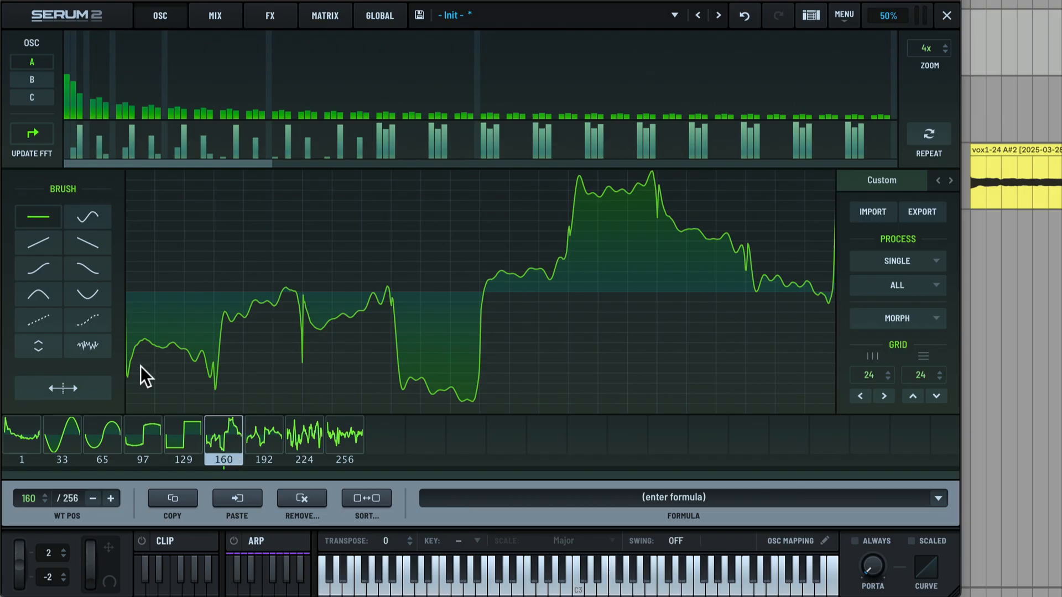
Step: Alter the phase of bin 1 in frames 160 and 224, and return to frame 1
left_click(65, 121)
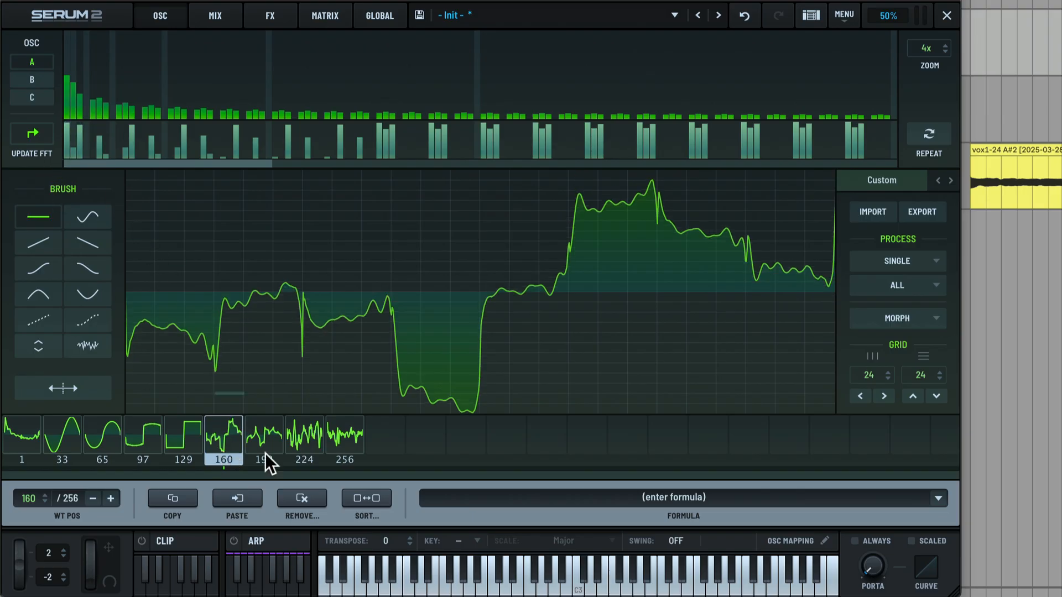
left_click(276, 437)
left_click(284, 431)
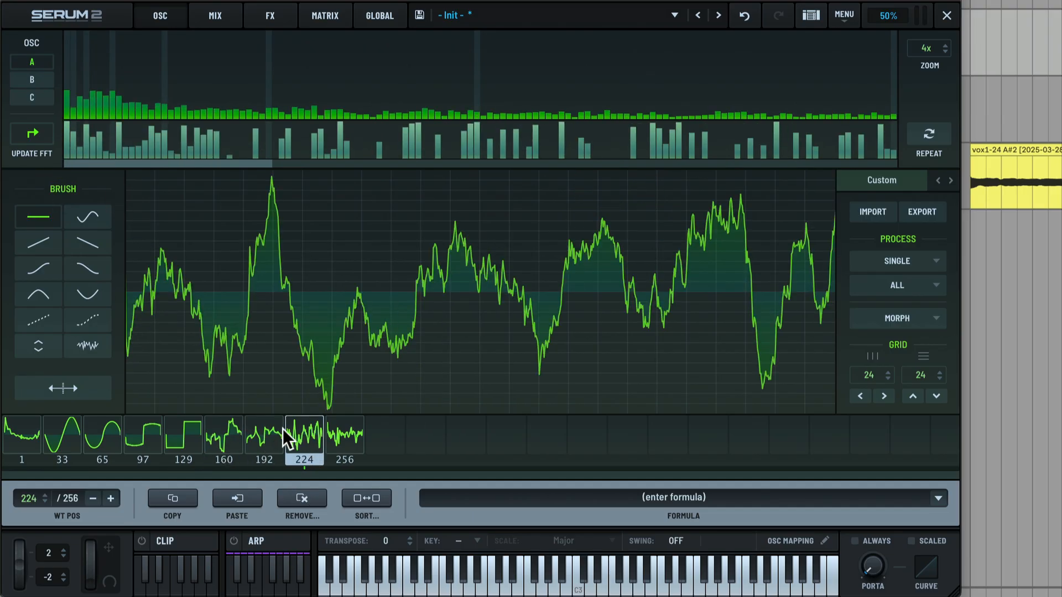
left_click(67, 140)
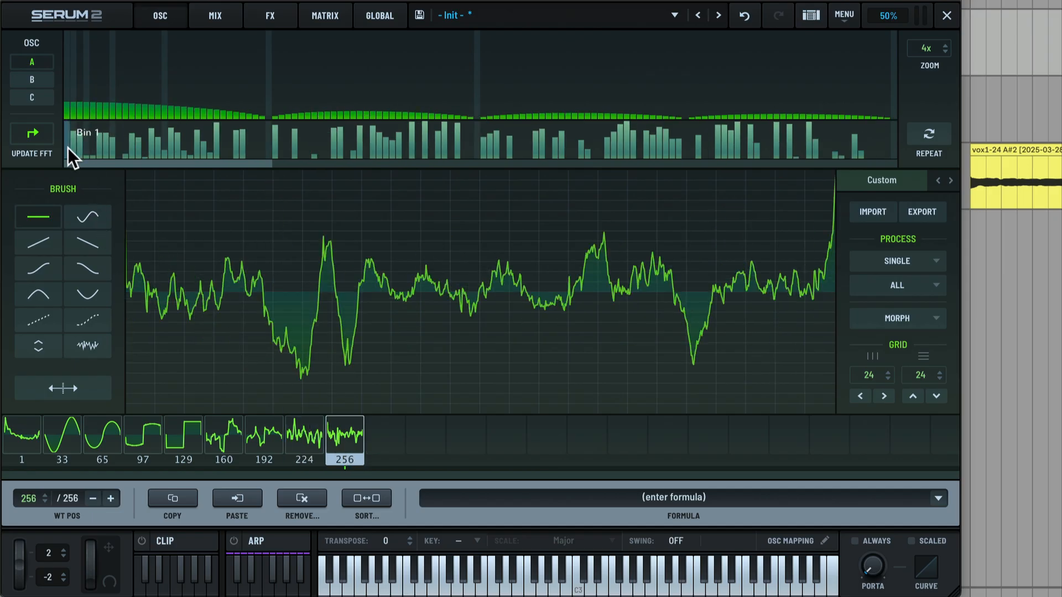
left_click(33, 431)
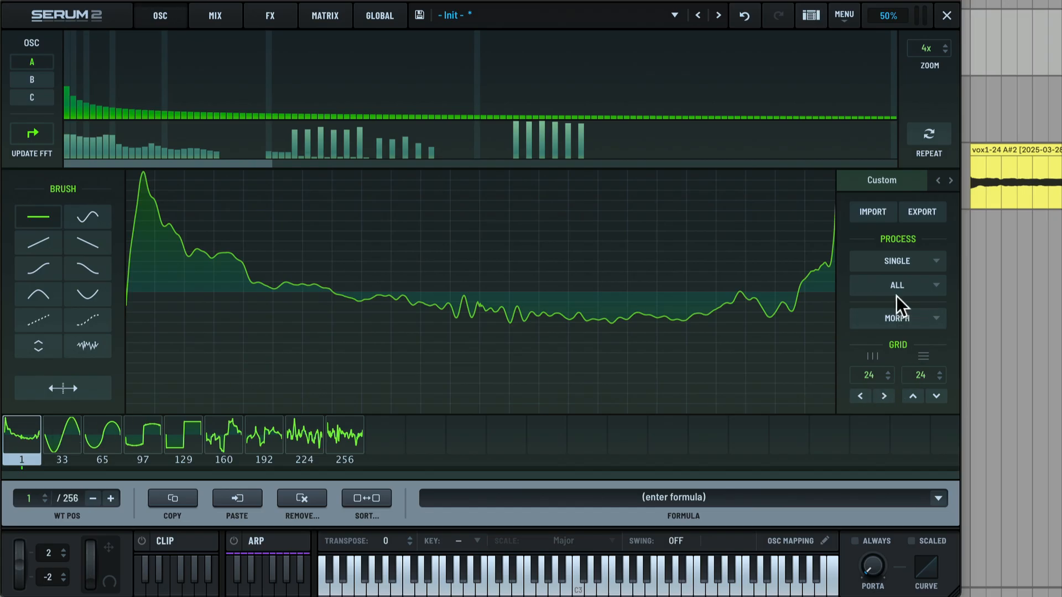
Step: Apply a spectral morph with zero fundamental phase, and check the morphed frames, ending at wavetable position 61
left_click(900, 318)
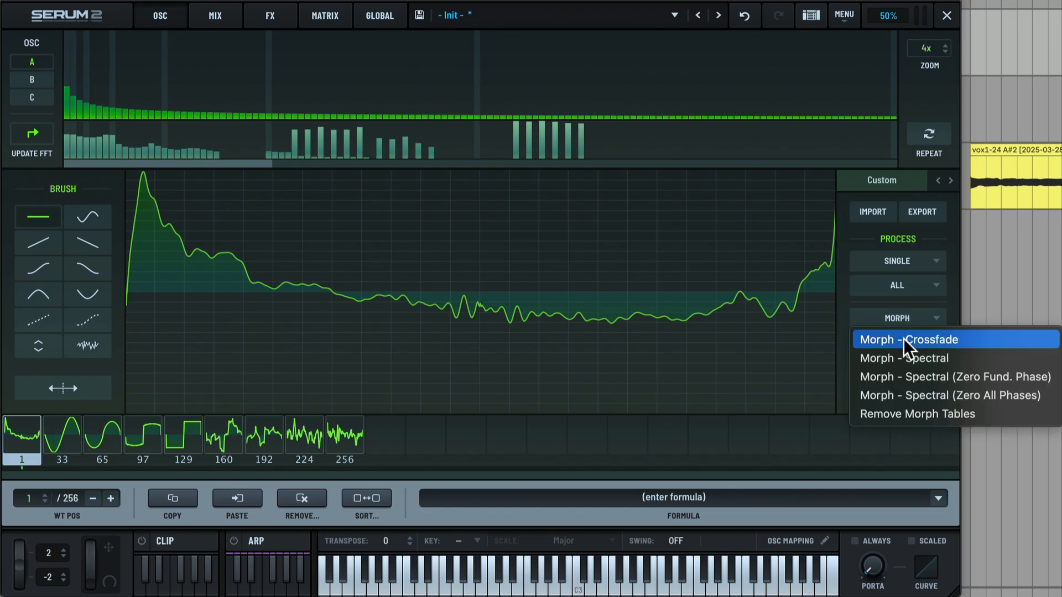
left_click(1010, 378)
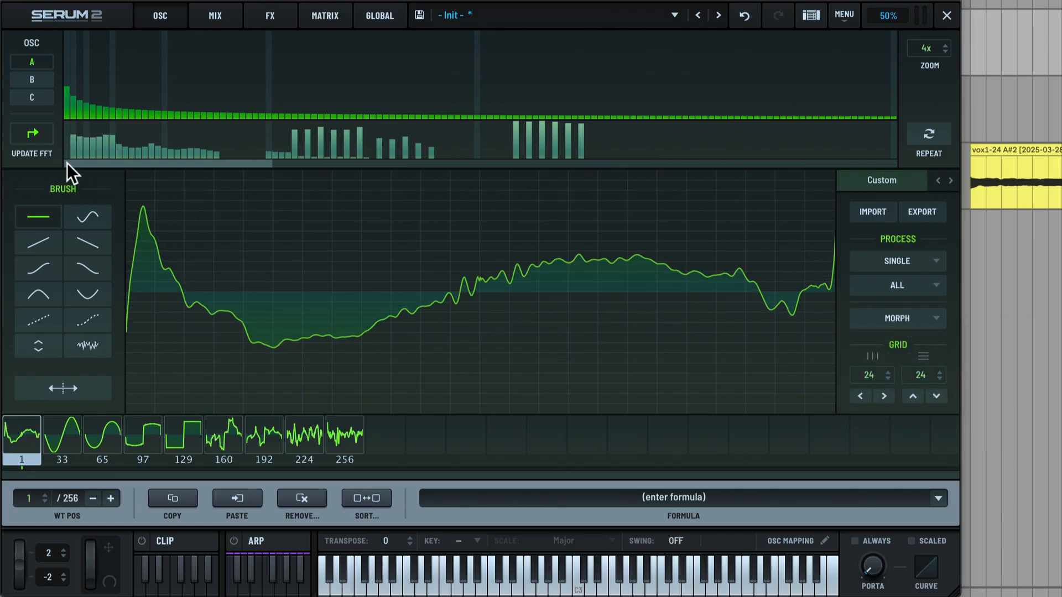
left_click_drag(47, 455, 285, 443)
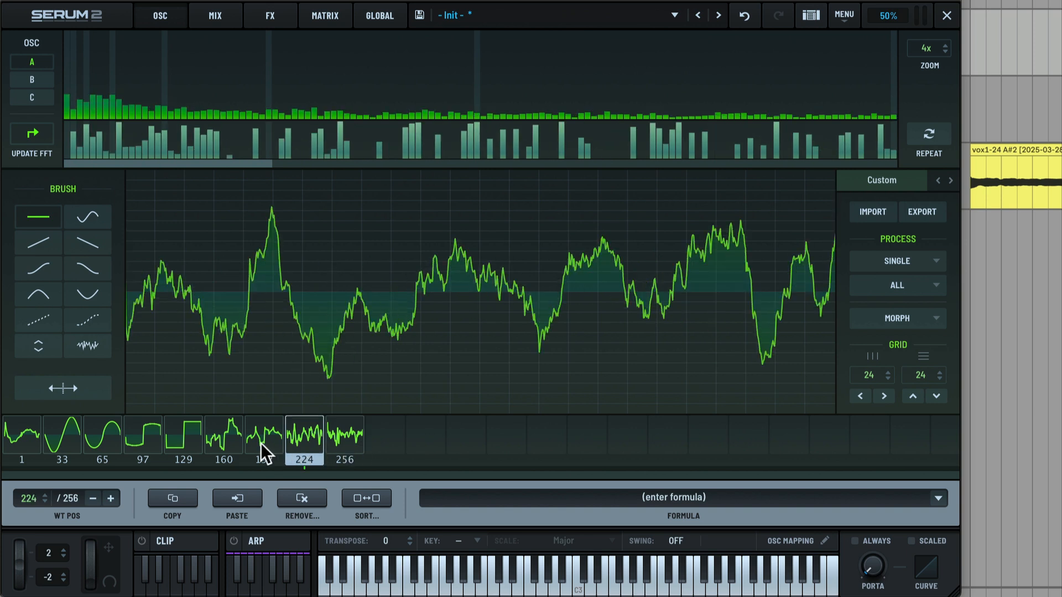
left_click_drag(195, 441, 44, 452)
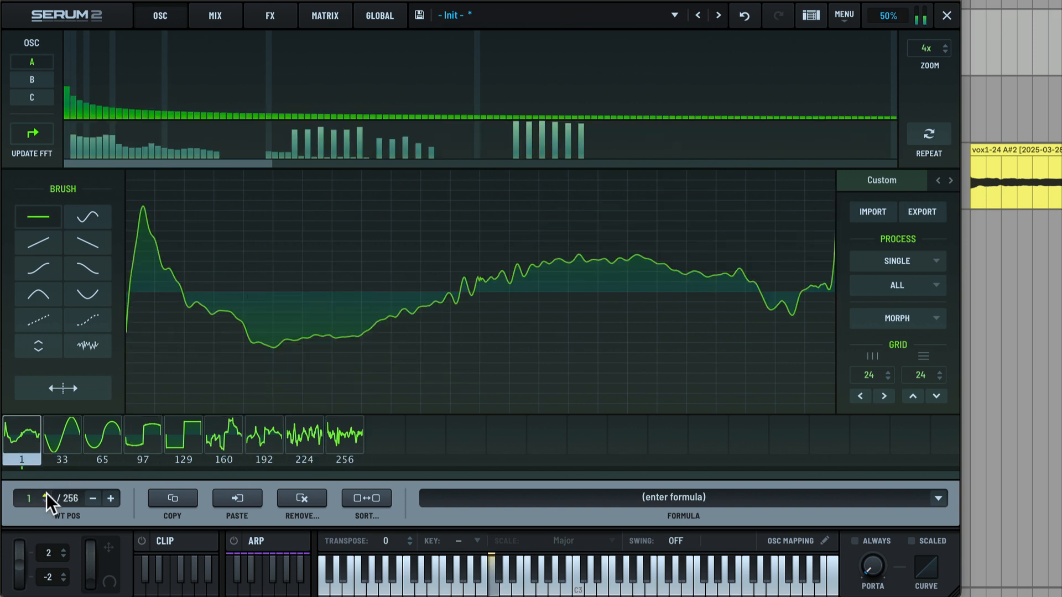
left_click_drag(32, 499, 118, 472)
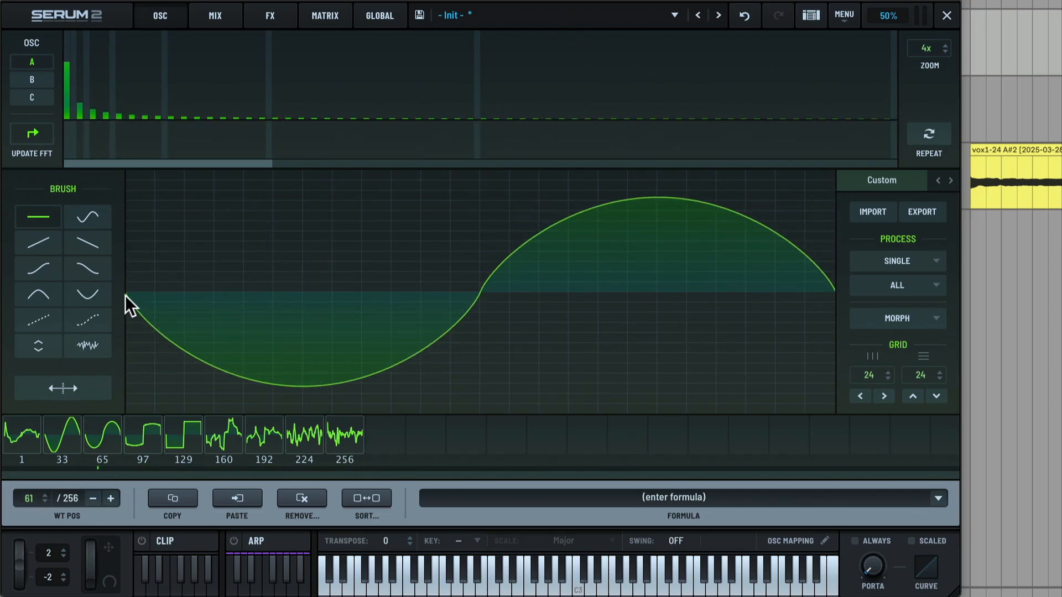
Step: Apply a spectral morph with all phases zeroed, and scan the wavetable position from frame 1 to 53
left_click(896, 318)
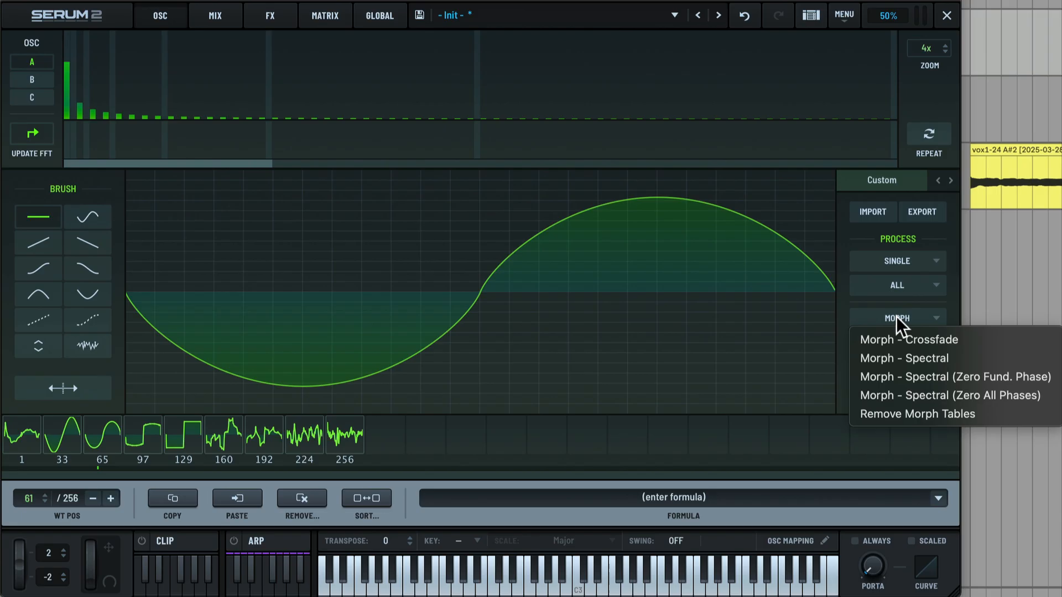
left_click(932, 394)
left_click_drag(52, 466, 22, 461)
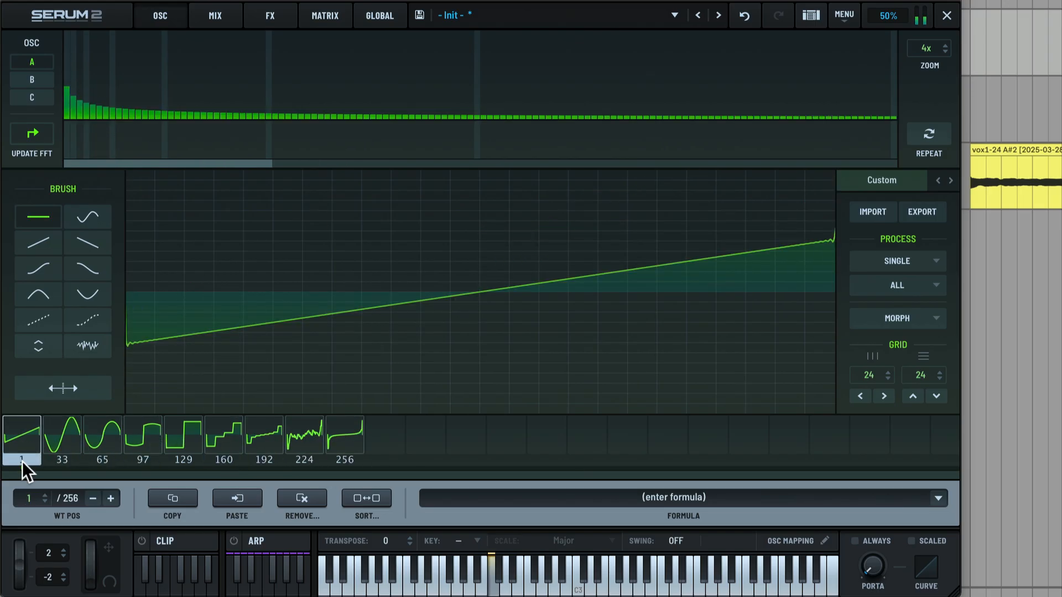
left_click_drag(29, 498, 115, 539)
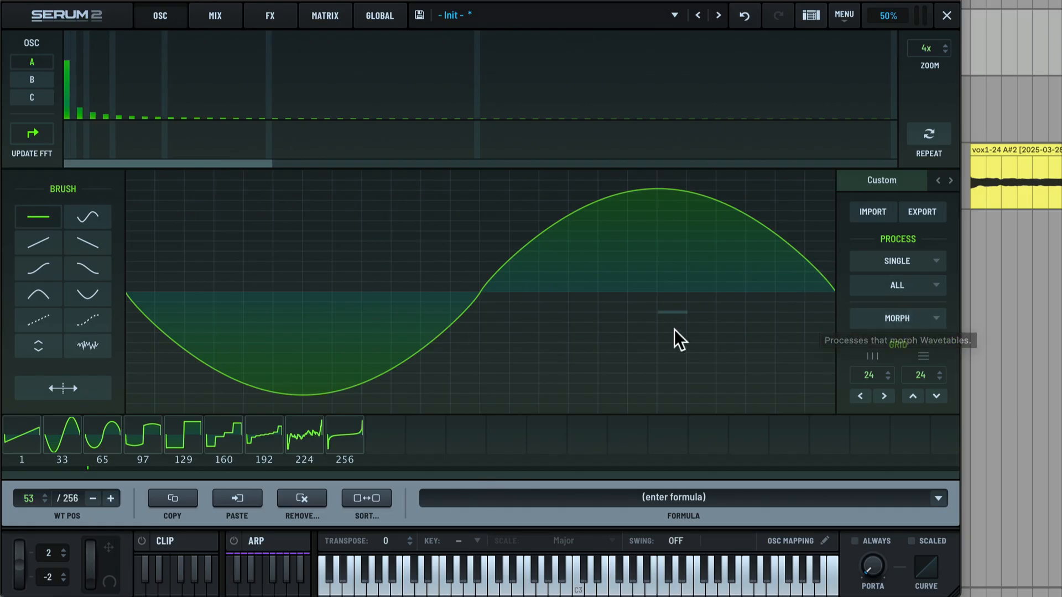
Step: Remove the morph tables and apply the Organ-ish single-frame formula to frame 2
left_click(893, 313)
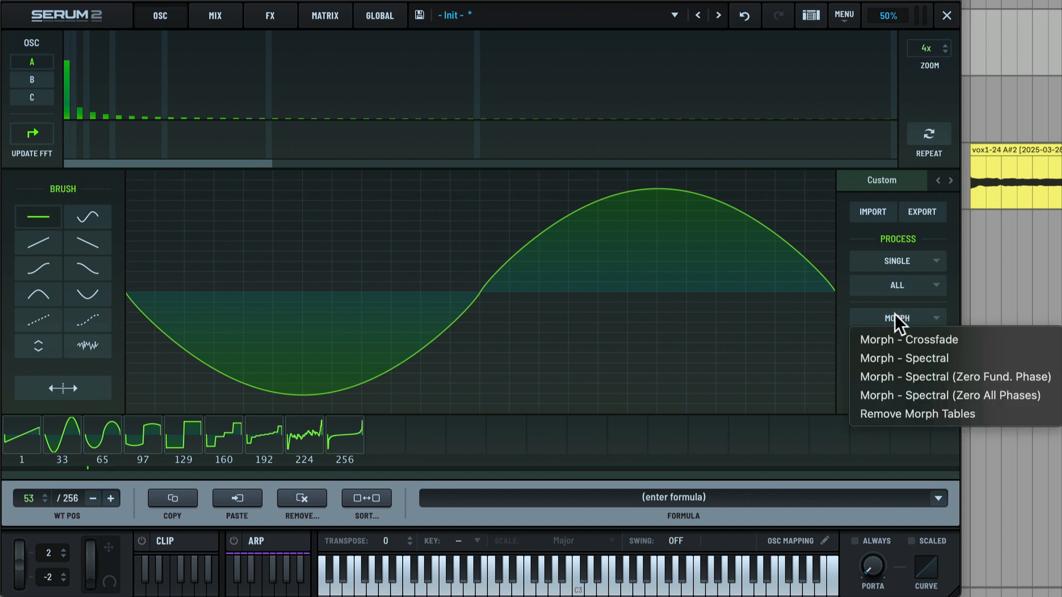
left_click(913, 414)
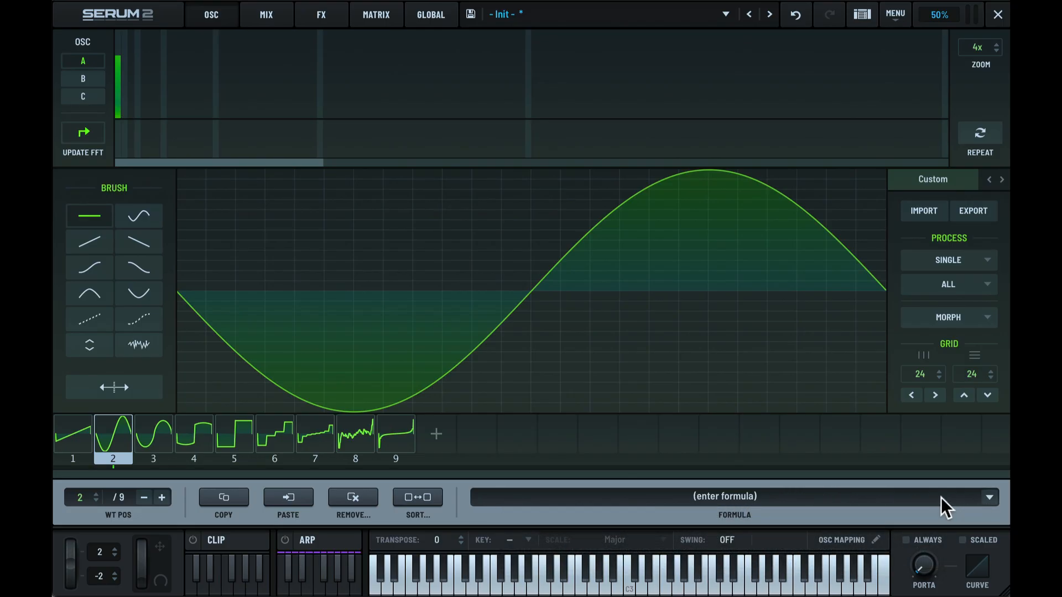
left_click(990, 496)
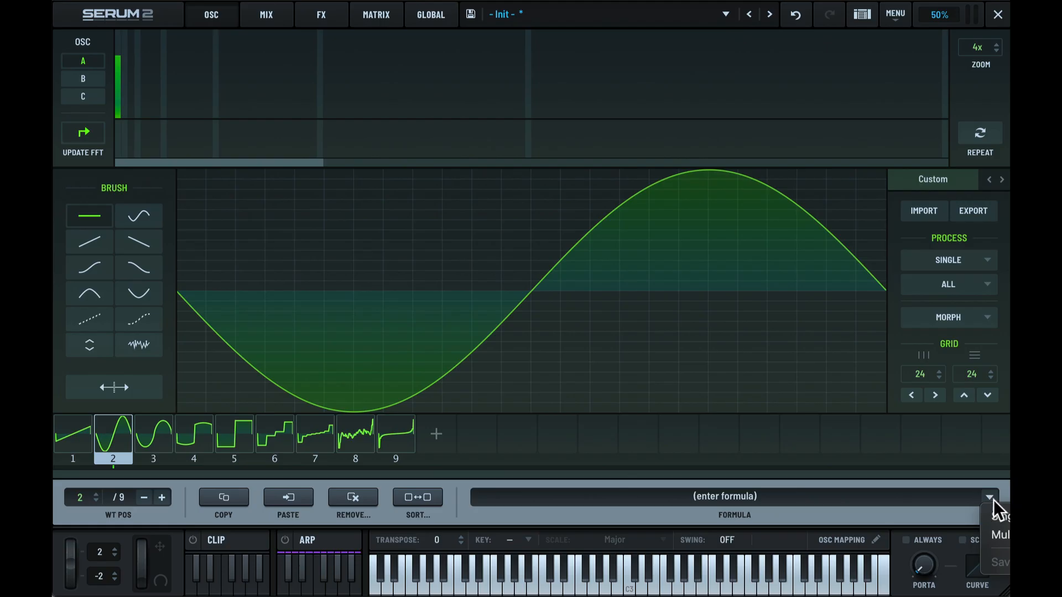
mouse_move(999, 516)
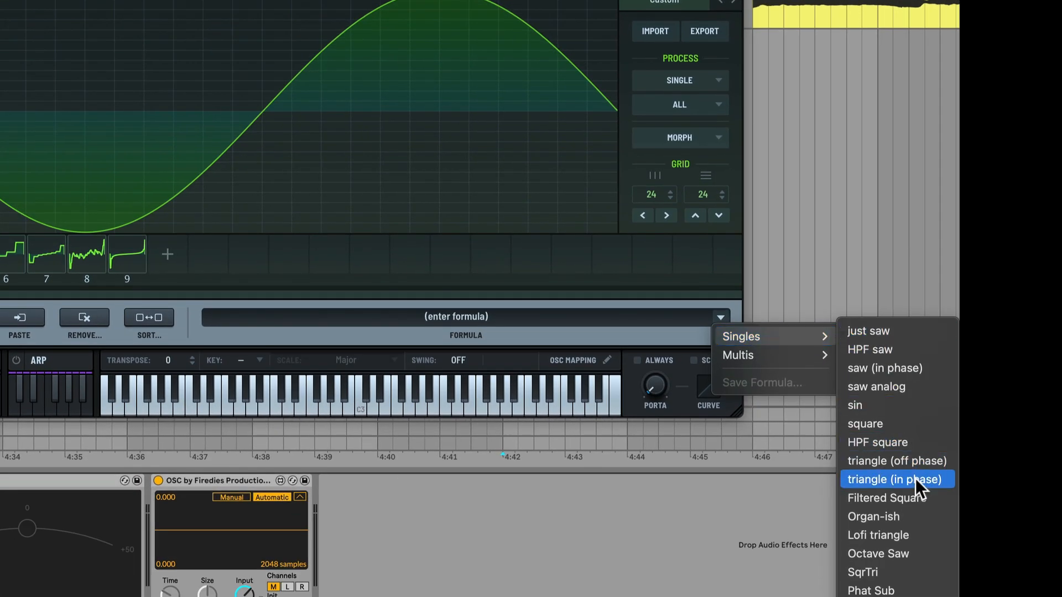
left_click(903, 516)
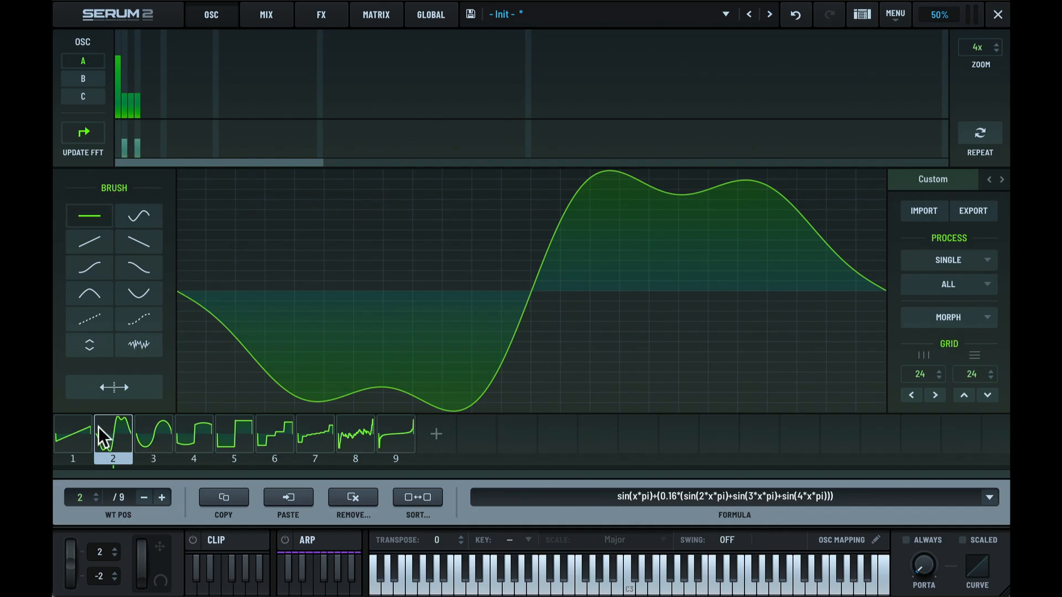
Step: Replace frame 2's waveform with the SqrTri single-frame formula
left_click(990, 501)
mouse_move(1007, 516)
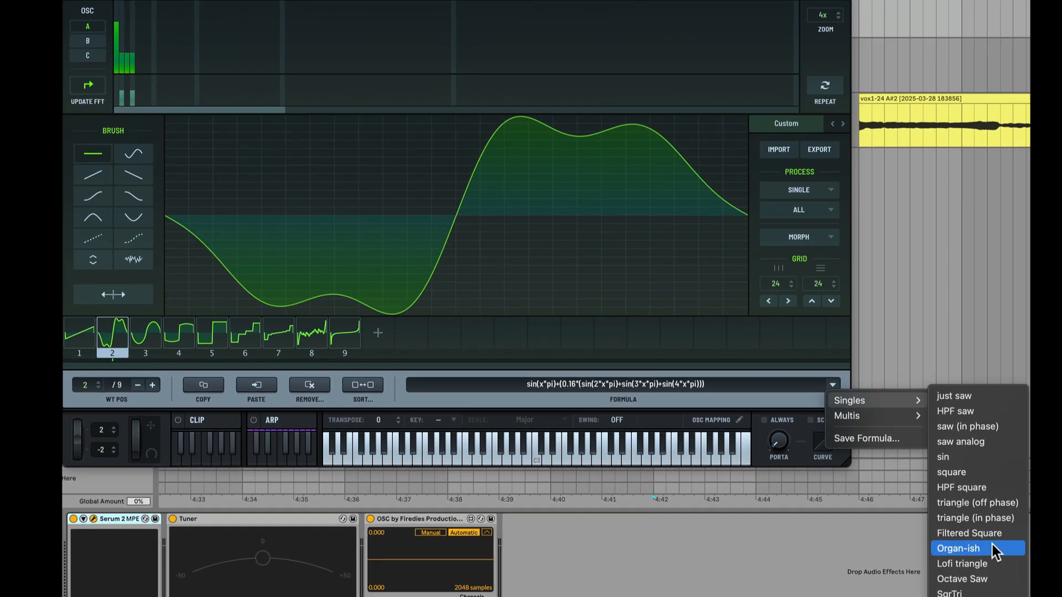
left_click(966, 594)
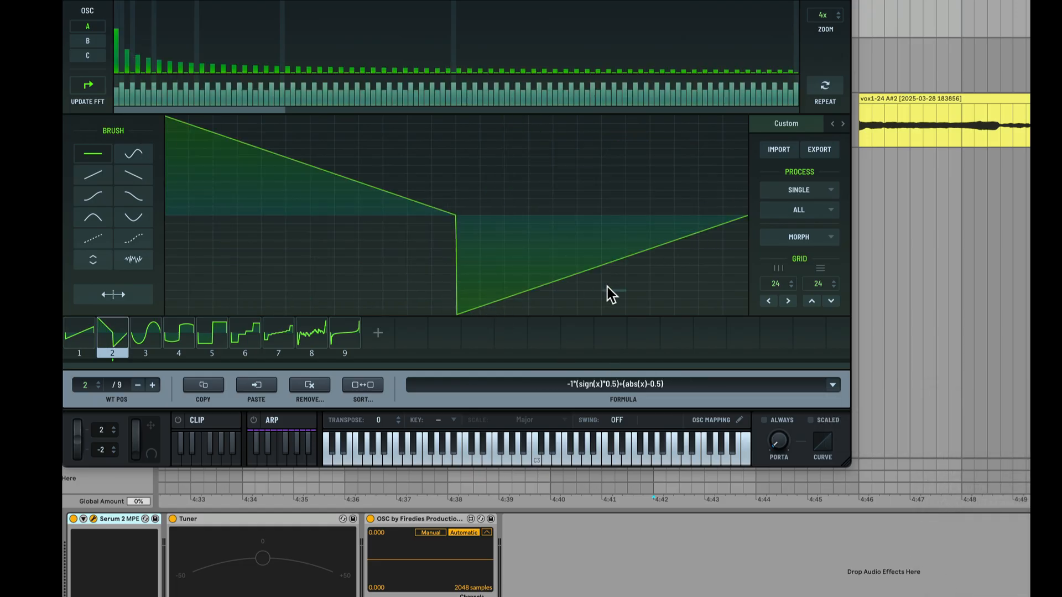
Step: Apply the Organ-ish formula to frame 2 again and process the result with the Proc:Squarify formula
left_click(833, 385)
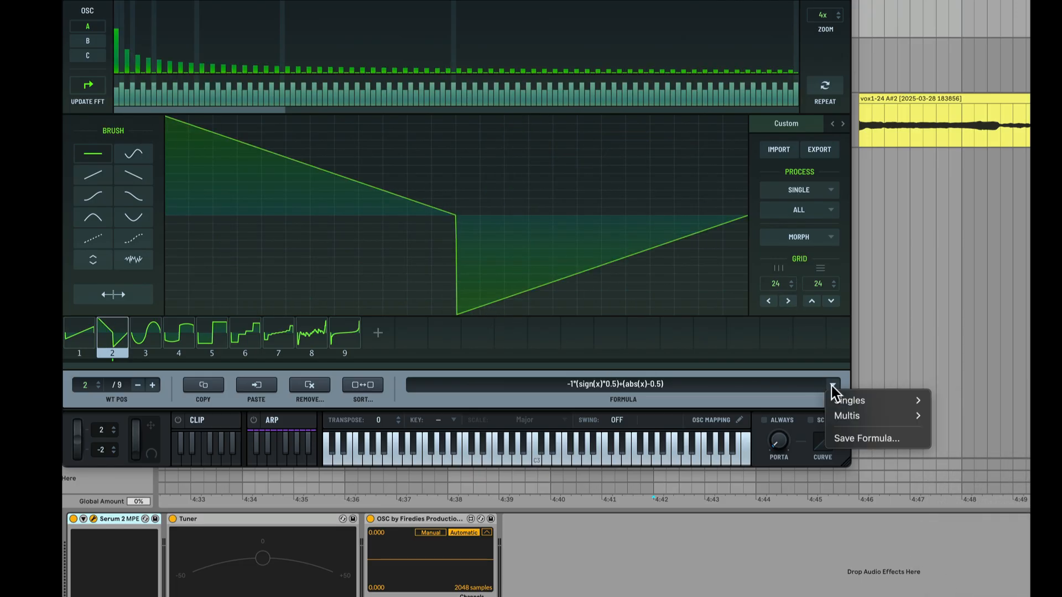
mouse_move(861, 401)
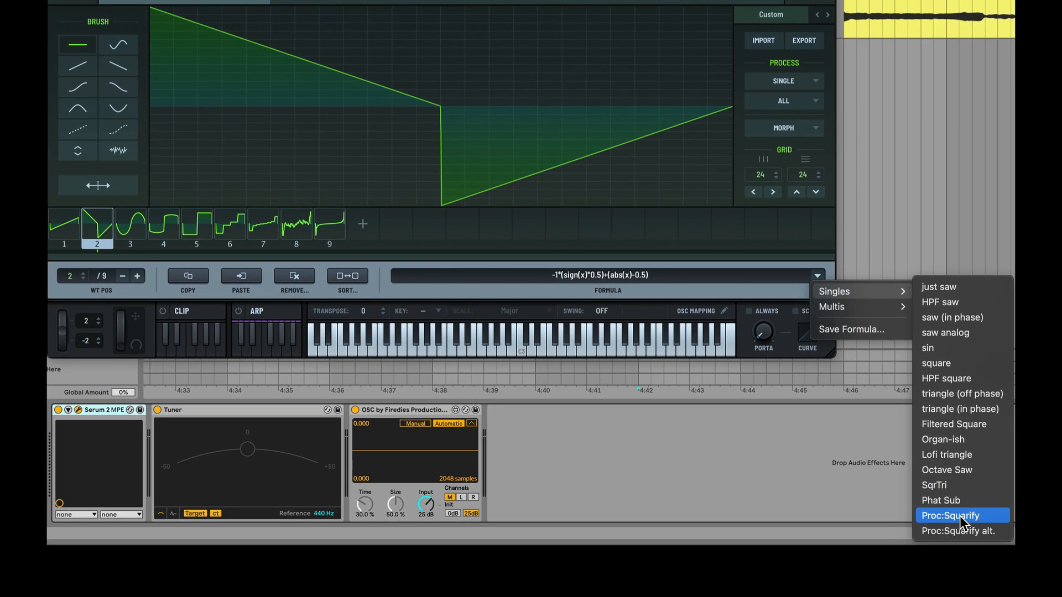
left_click(963, 439)
left_click(819, 276)
mouse_move(867, 292)
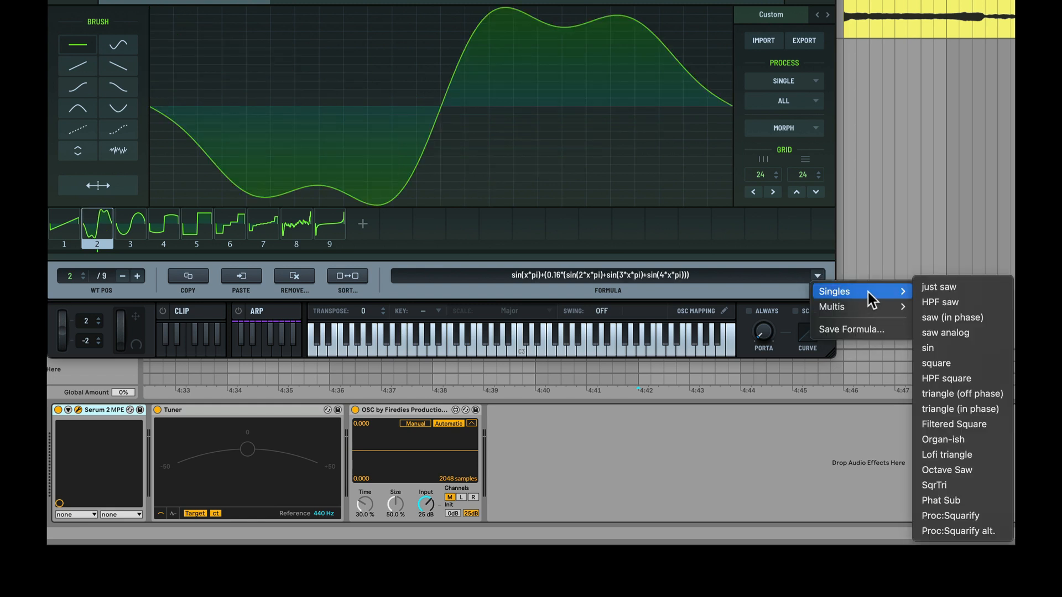
left_click(965, 515)
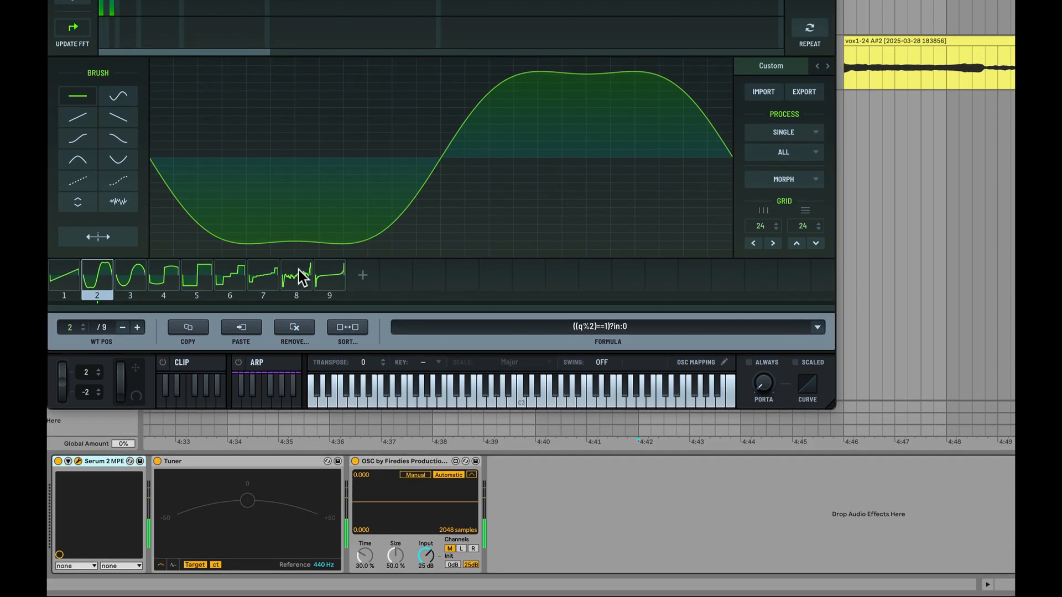
Step: Select frame 8 and process its waveform with the Proc:Squarify single-frame formula
left_click(296, 224)
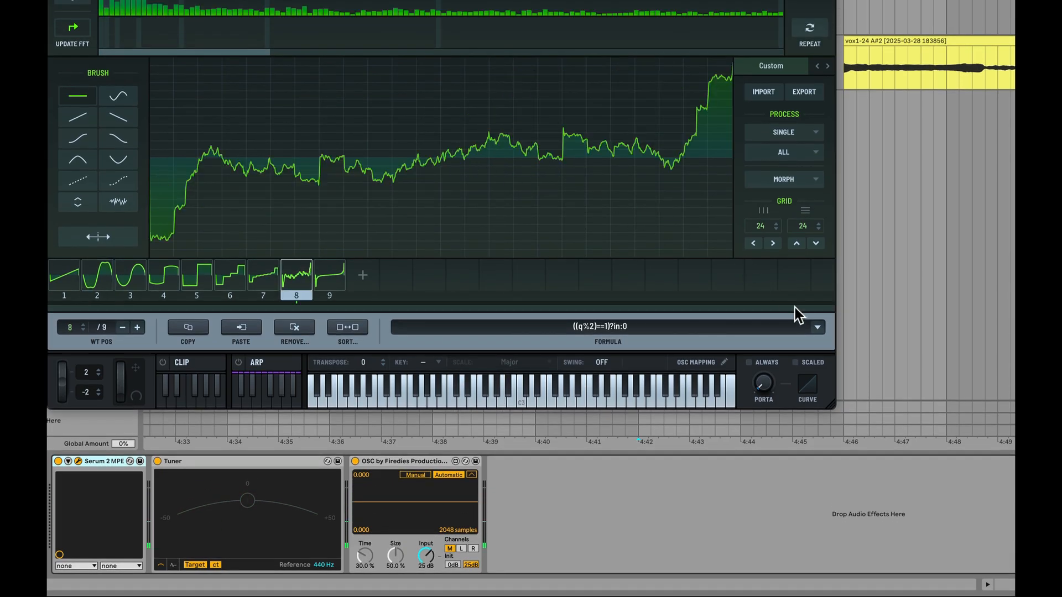
left_click(817, 327)
mouse_move(867, 346)
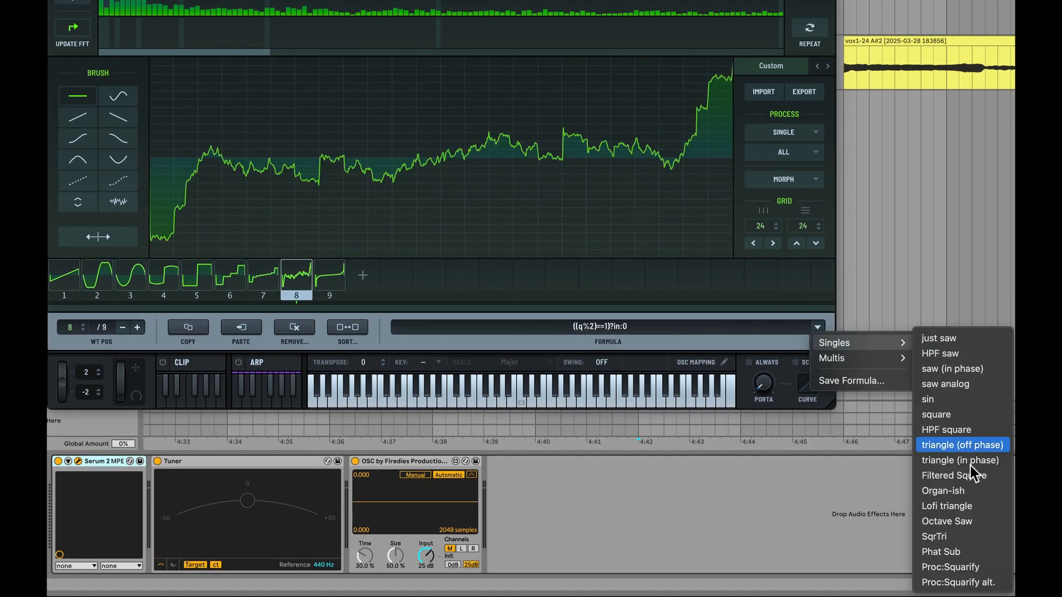
left_click(967, 565)
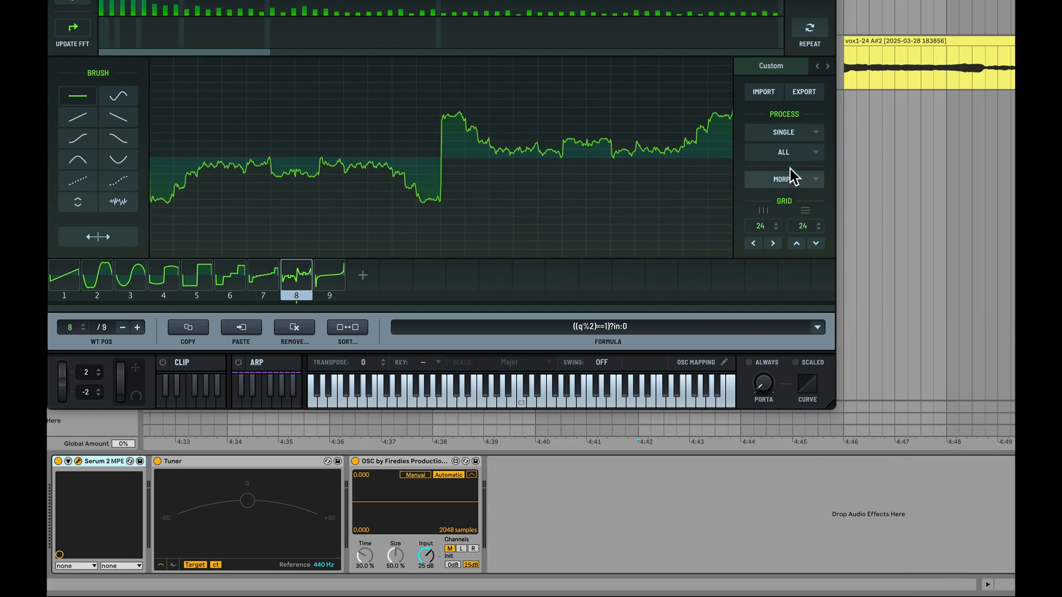
Step: Restore frame 8's unprocessed waveform and process it with the Proc:Squarify alt. single-frame formula
left_click(817, 327)
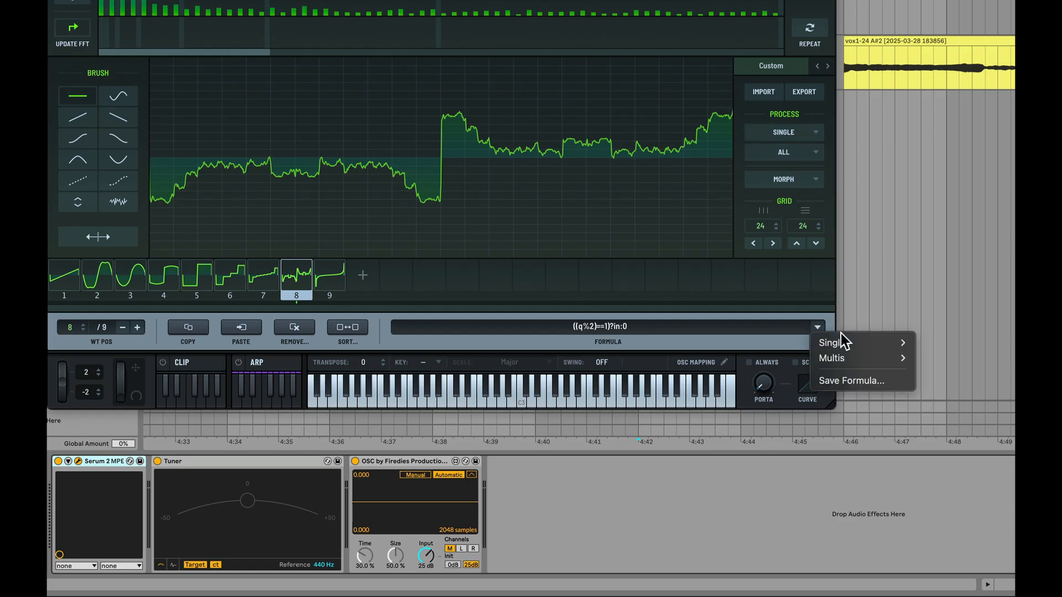
mouse_move(901, 346)
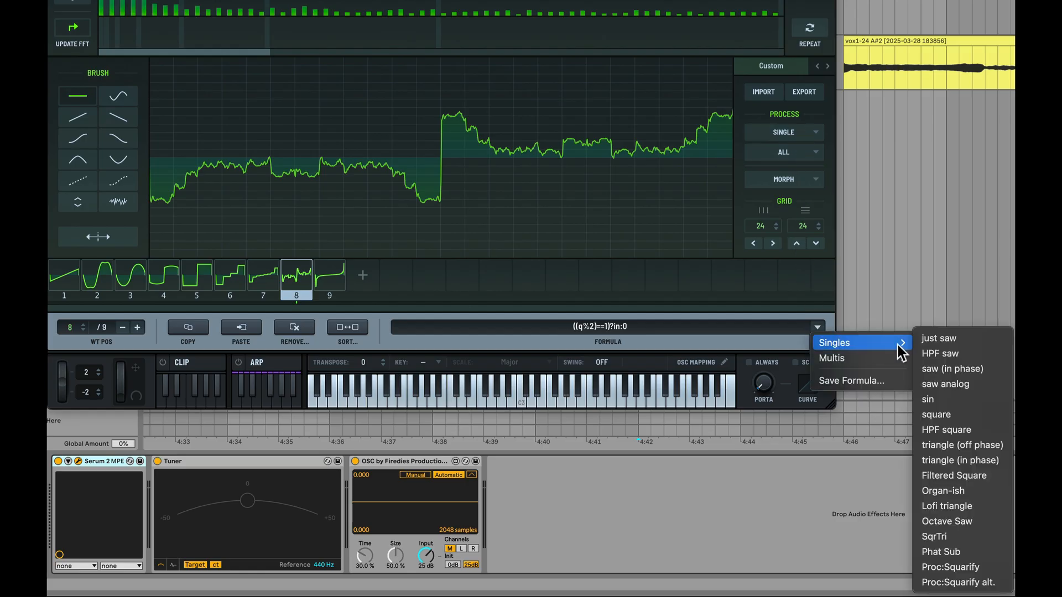
left_click(965, 585)
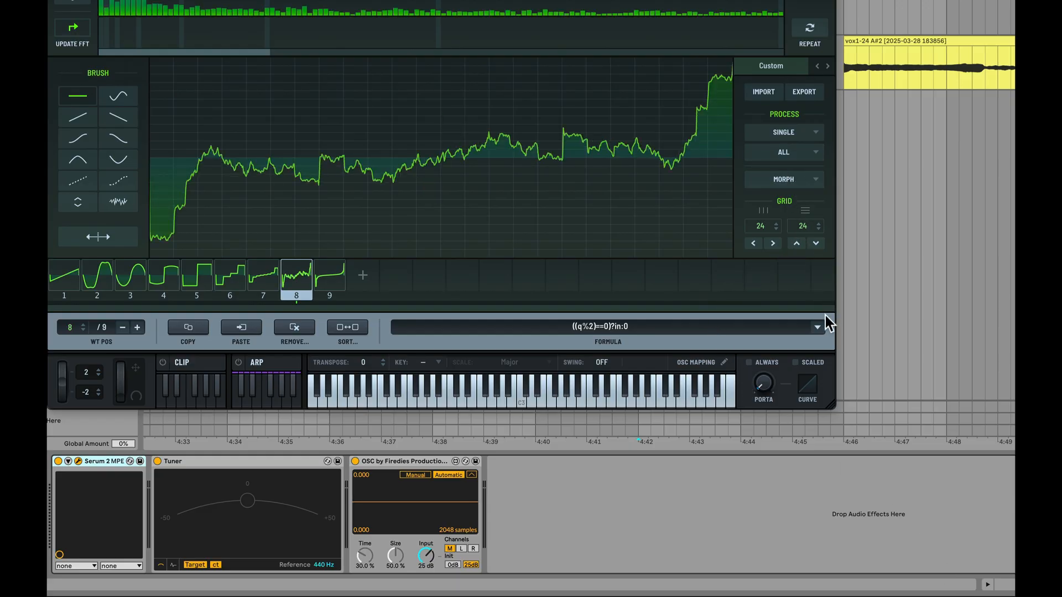
left_click(818, 327)
mouse_move(902, 344)
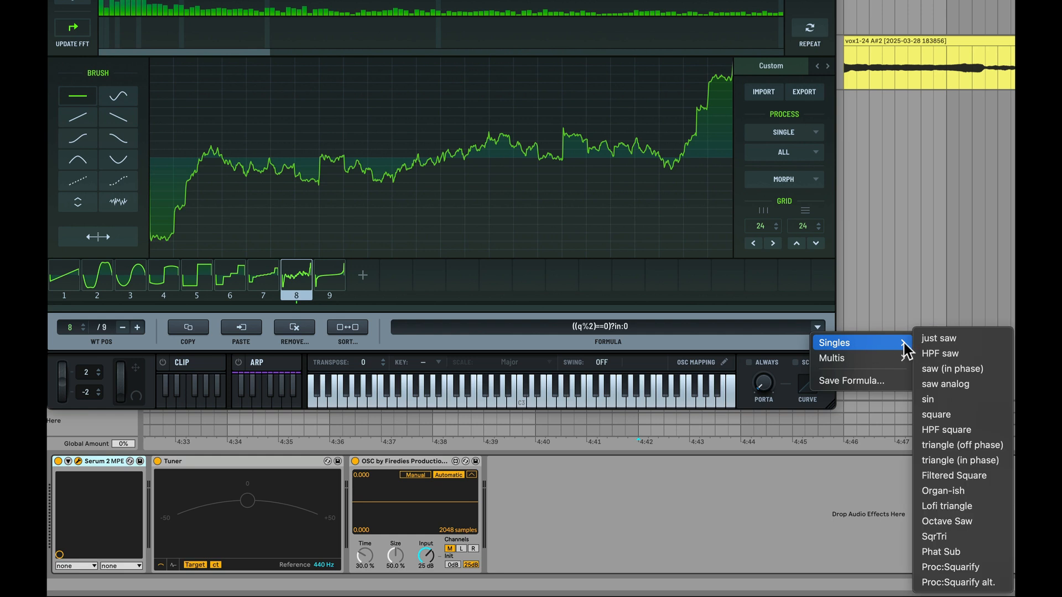
left_click(969, 583)
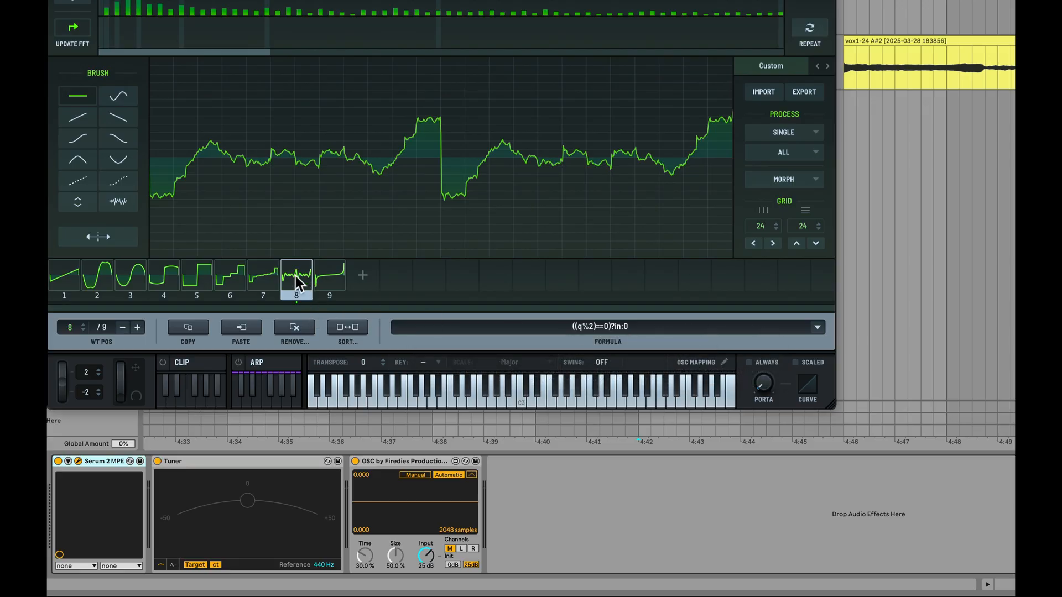
Step: Generate a multi-frame wavetable with the talkative 1 formula, move the wavetable position to frame 1 and play a note
left_click(814, 326)
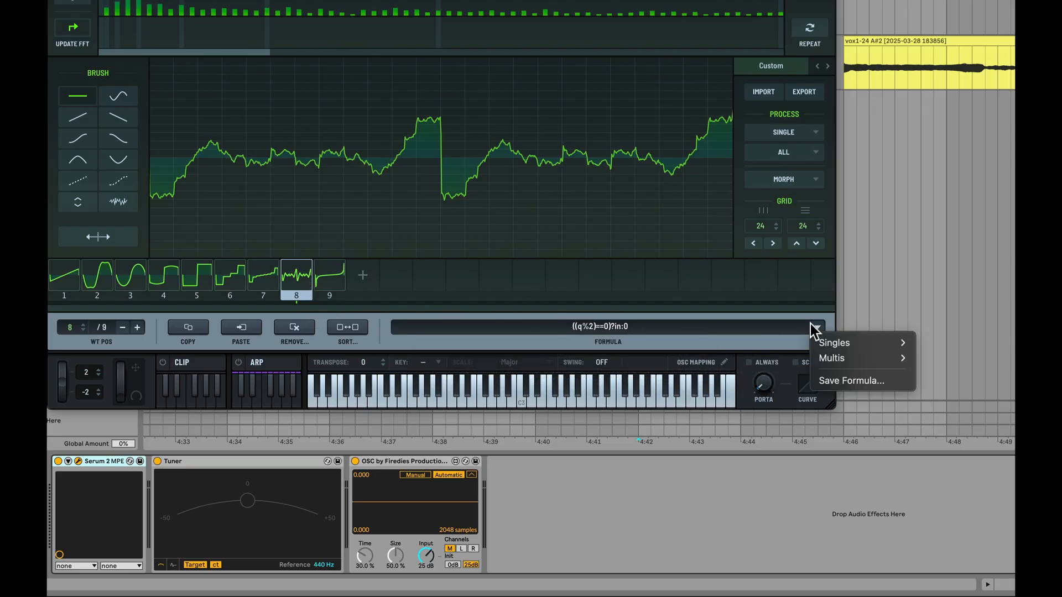
mouse_move(864, 359)
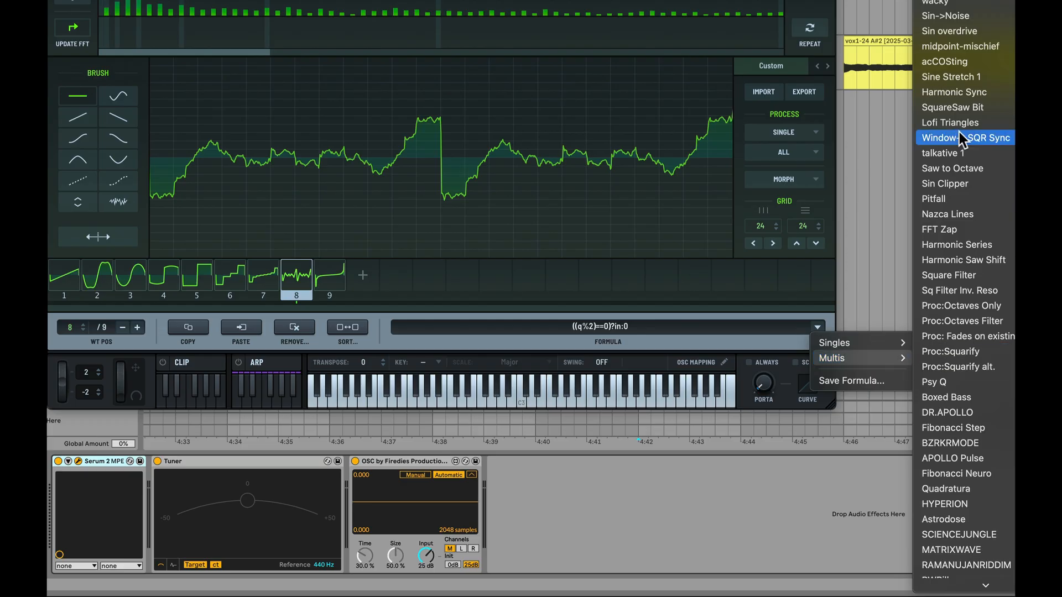
scroll(962, 138, "down", 5)
scroll(963, 139, "up", 5)
scroll(965, 141, "down", 5)
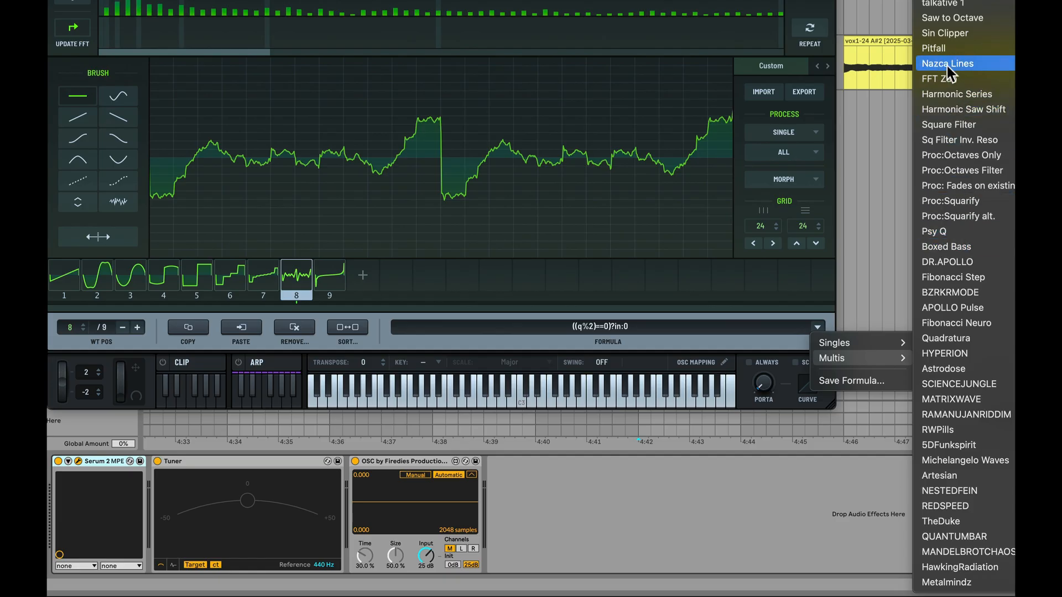
left_click(949, 5)
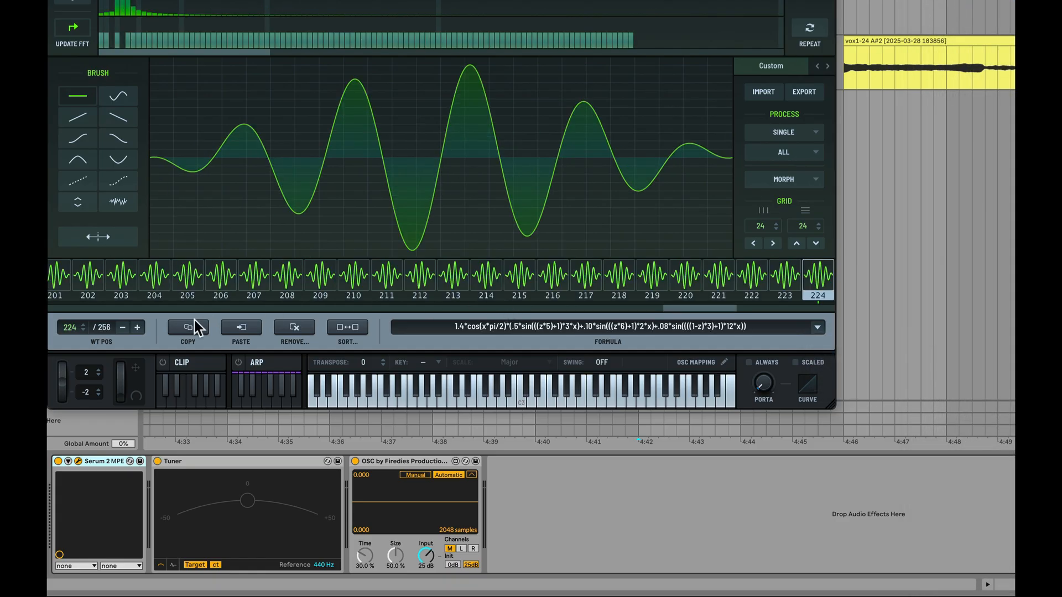
left_click_drag(70, 327, 70, 360)
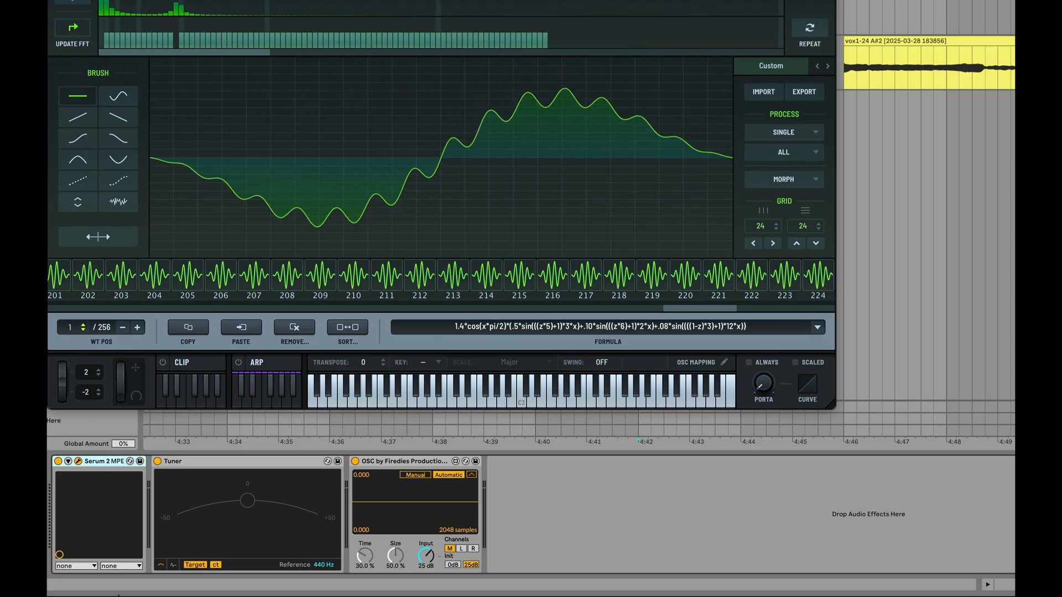
key("a")
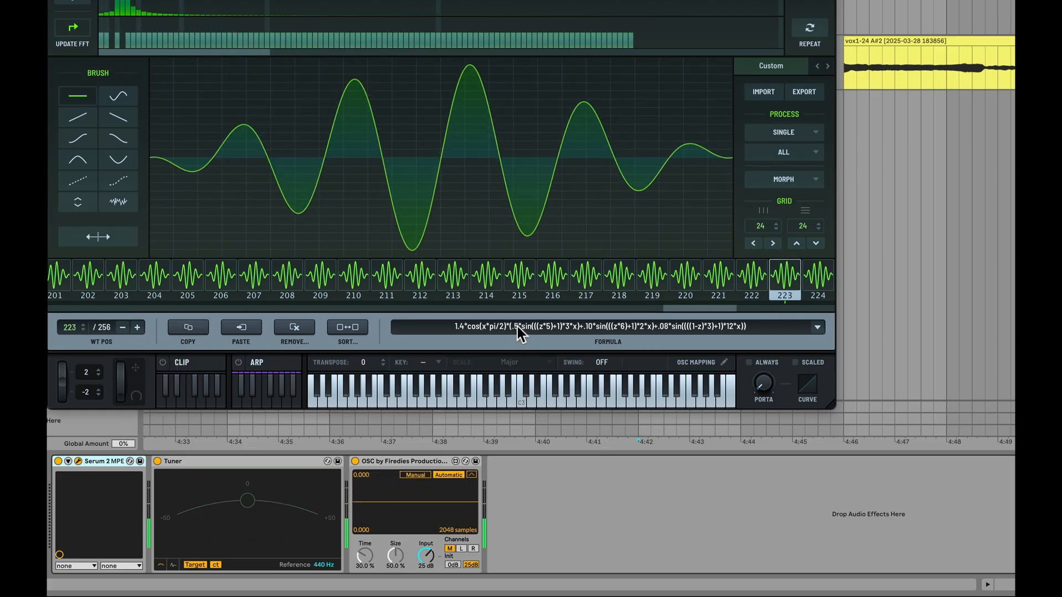
Step: Process all frames with the Proc:Squarify alt. multi-frame formula and scan the wavetable position to frame 256
left_click(818, 326)
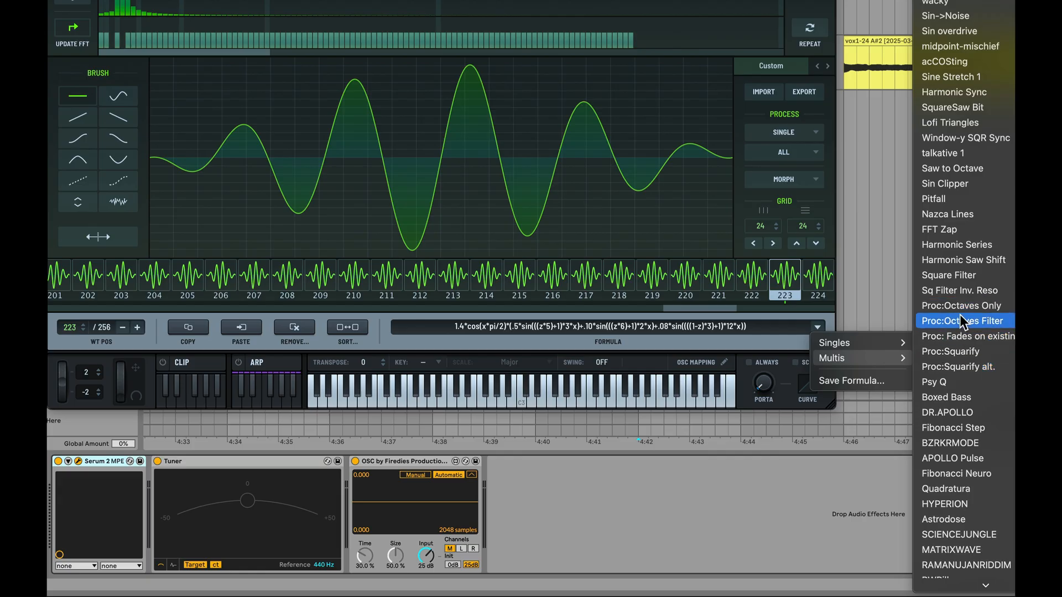
scroll(960, 332, "down", 3)
scroll(963, 449, "up", 5)
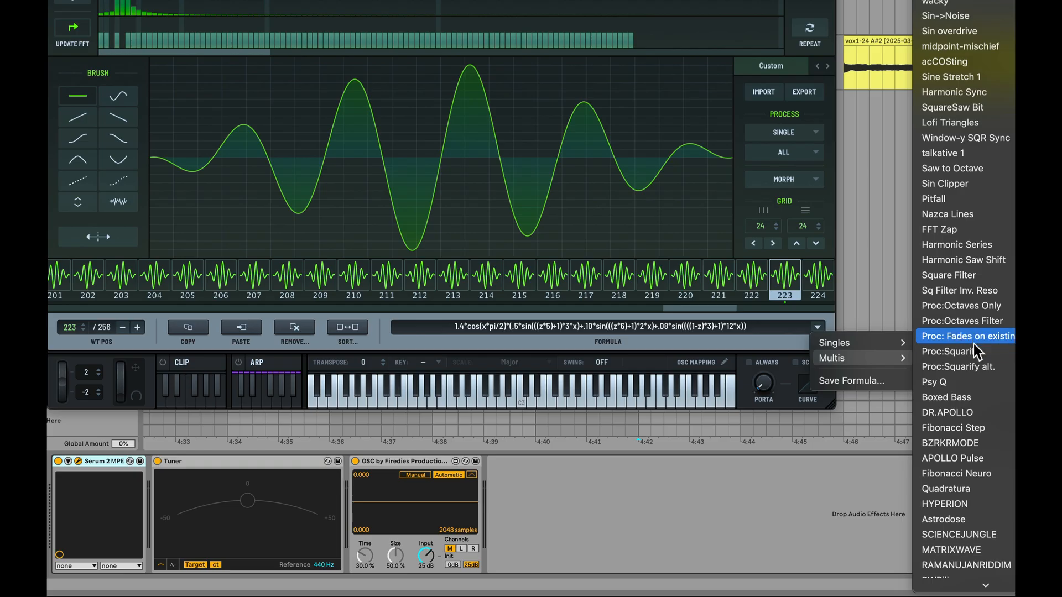
left_click(980, 367)
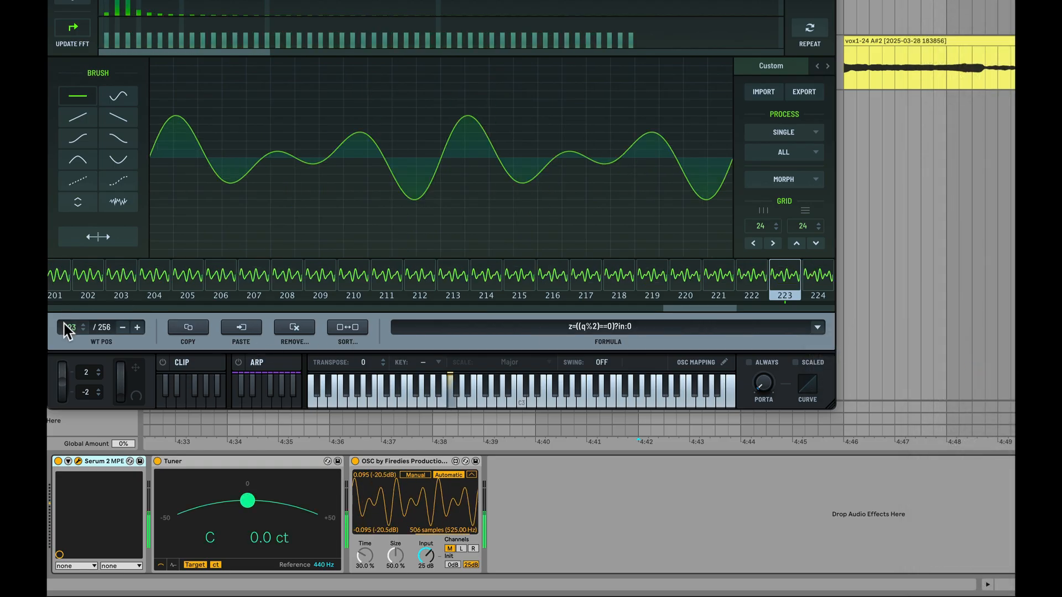
left_click_drag(64, 323, 147, 173)
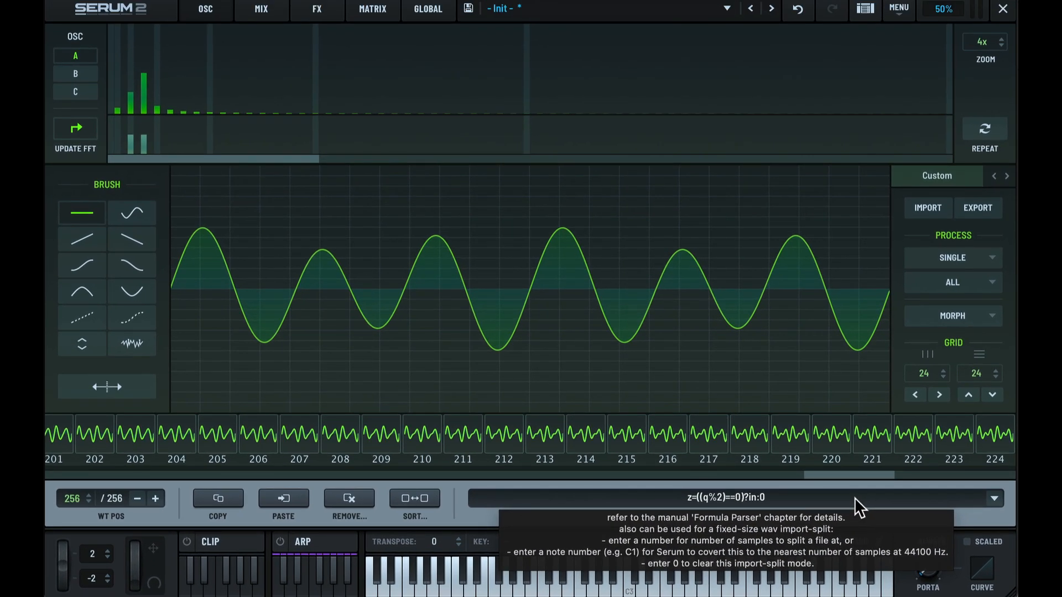
Step: Clear the current formula from the wavetable editor's formula field
left_click(855, 496)
key("BackSpace")
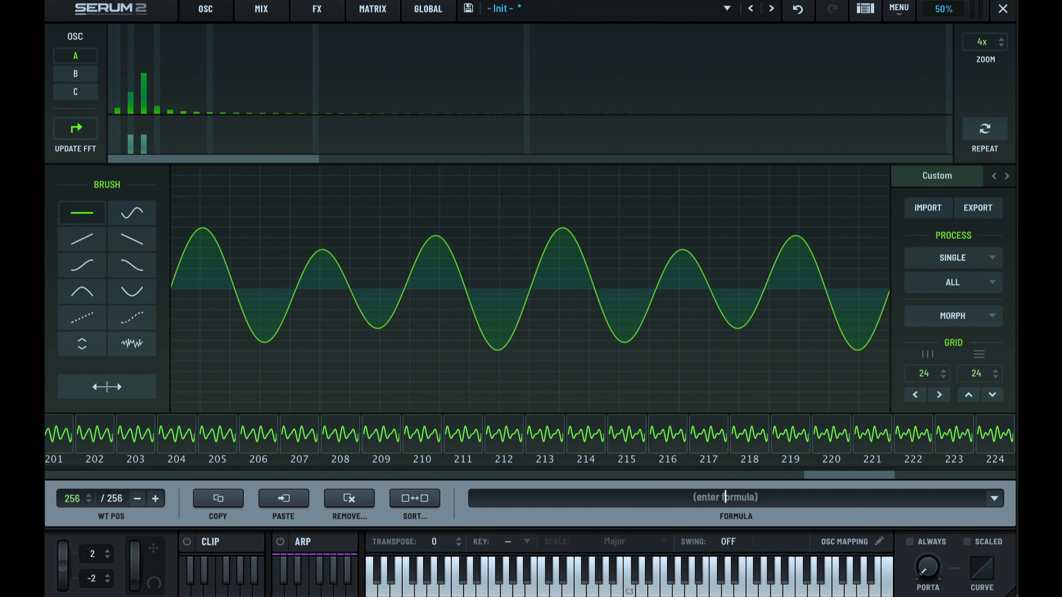
key("Return")
Step: Switch to the chat page with the 808 formulas, copy the more aggressive distortion variant, and return to Serum 2
key("super+Tab")
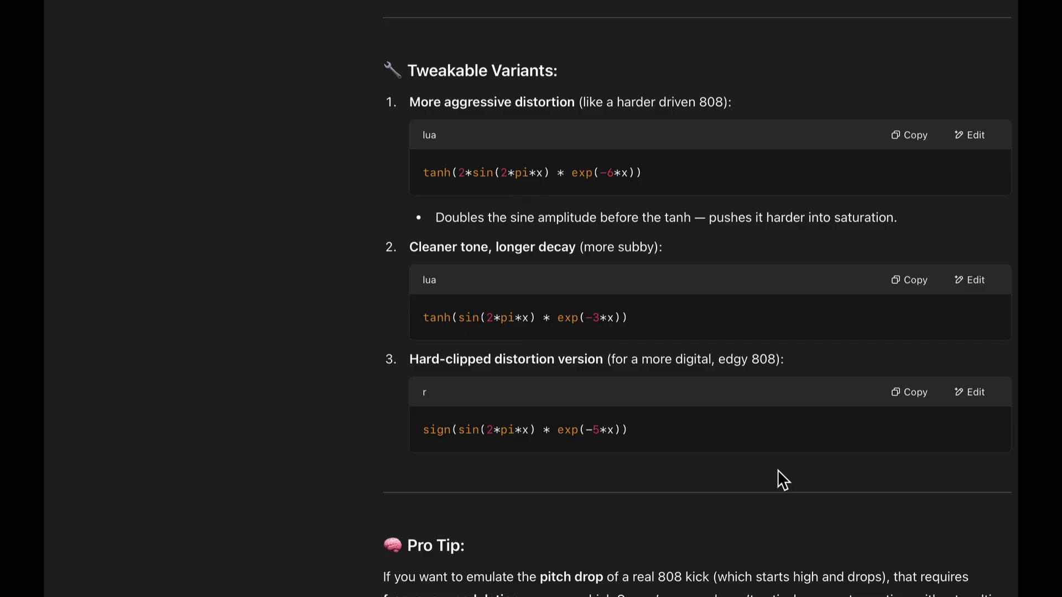
scroll(777, 480, "up", 1)
scroll(777, 479, "down", 1)
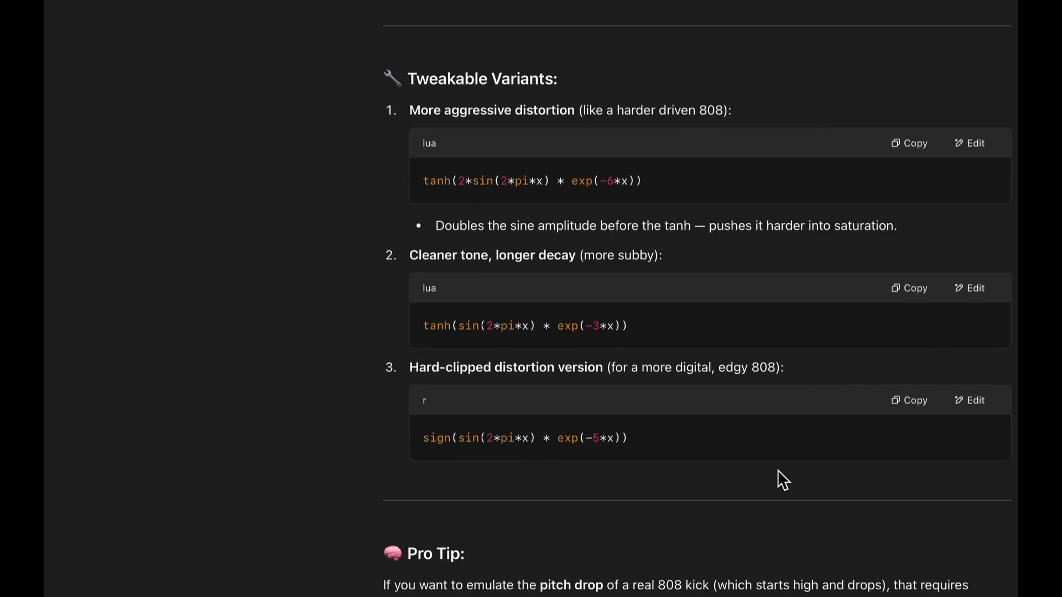
left_click_drag(425, 184, 690, 182)
left_click(673, 188)
left_click(914, 145)
key("super+Tab")
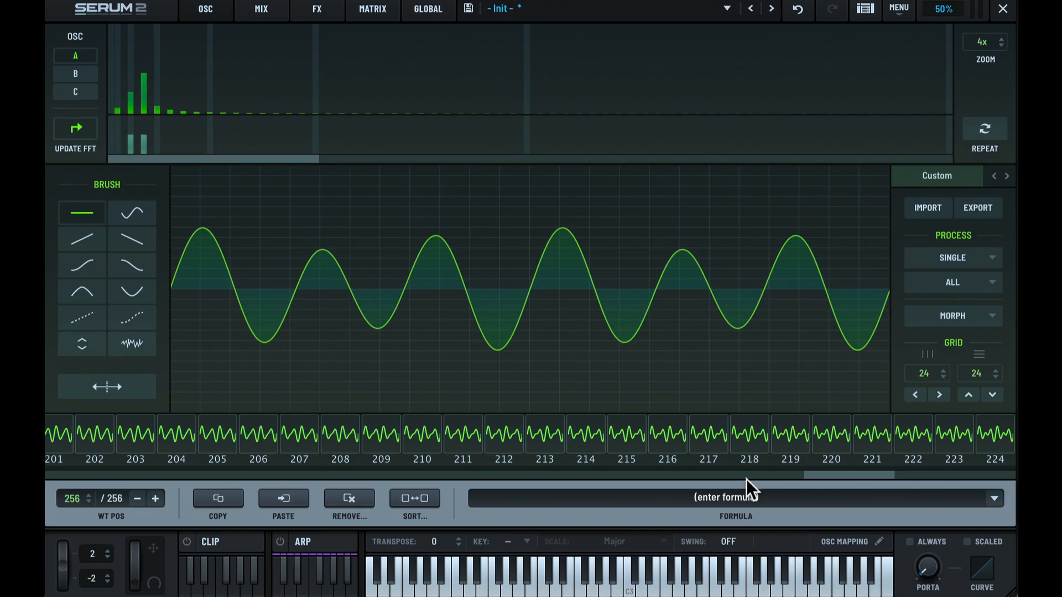
Step: Reset the whole wavetable to its single default frame with Init All
left_click(695, 494)
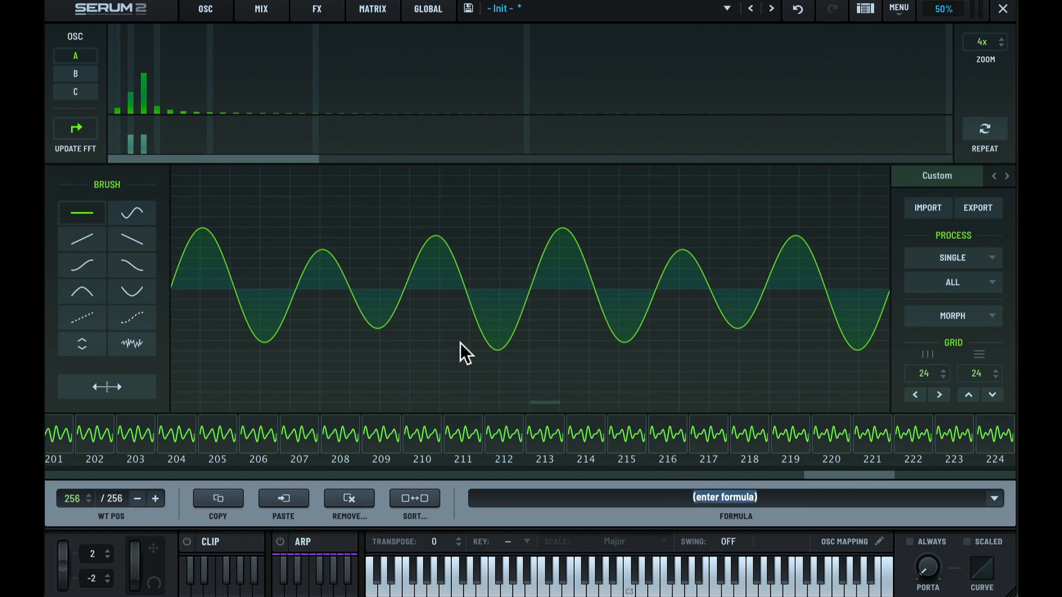
left_click(349, 499)
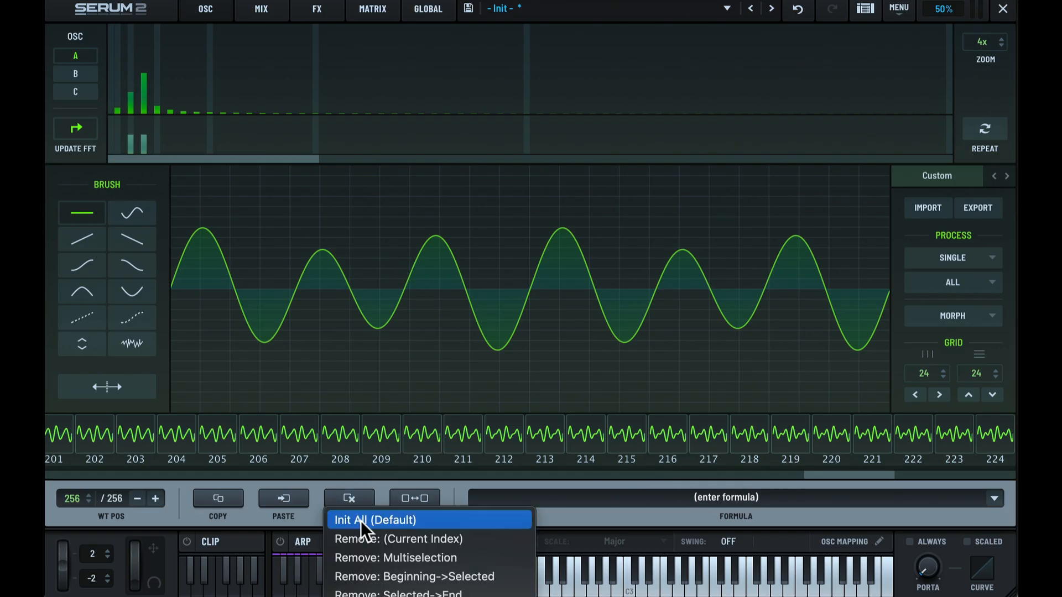
left_click(378, 520)
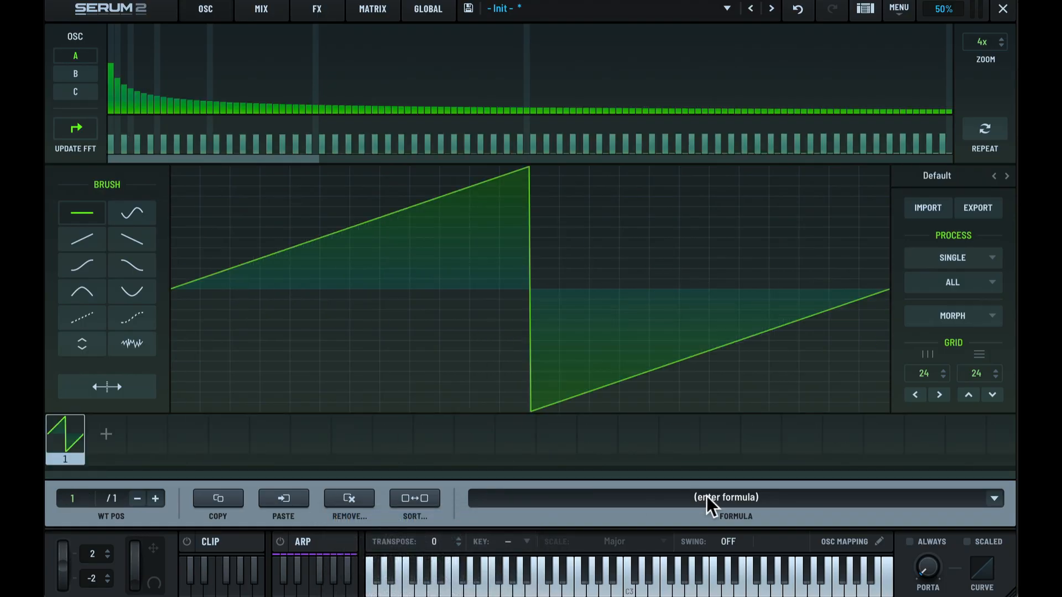
Step: Apply the copied formula tanh(2*sin(2*pi*x) * exp(-6*x)) to frame 1
left_click(675, 495)
right_click(685, 494)
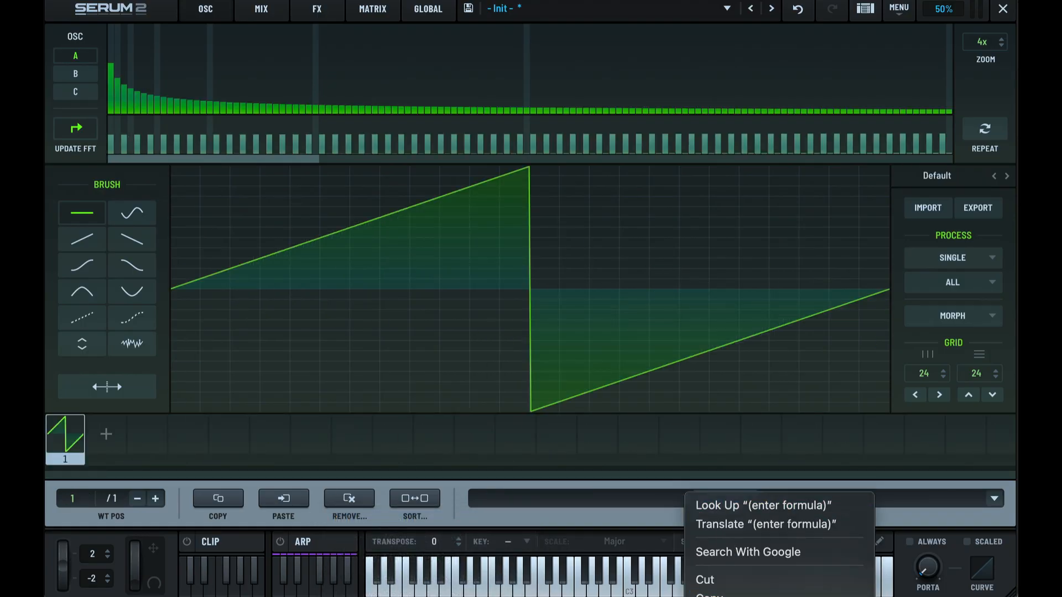
left_click(704, 596)
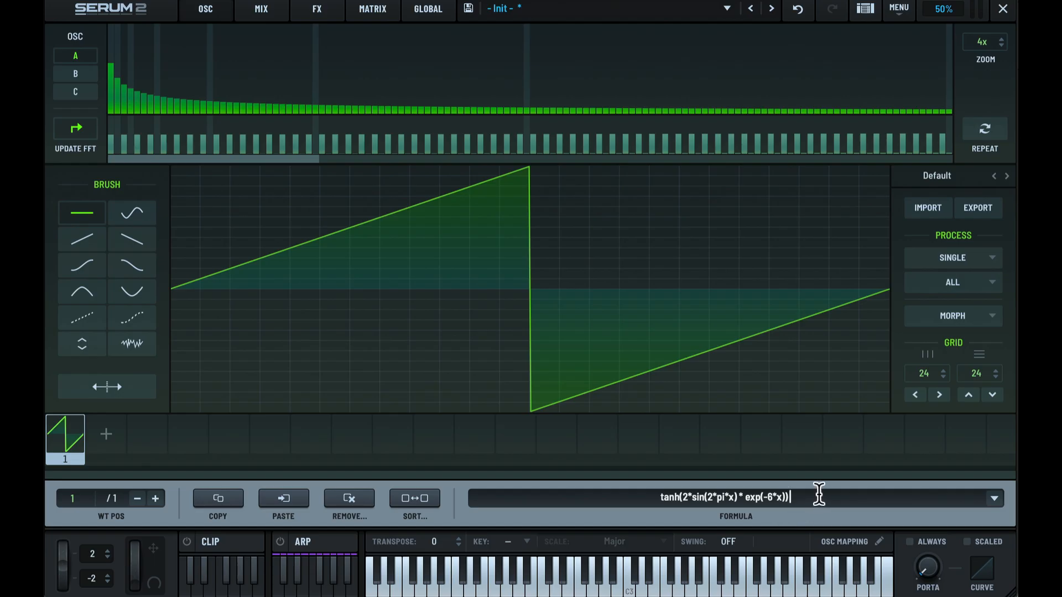
key("Return")
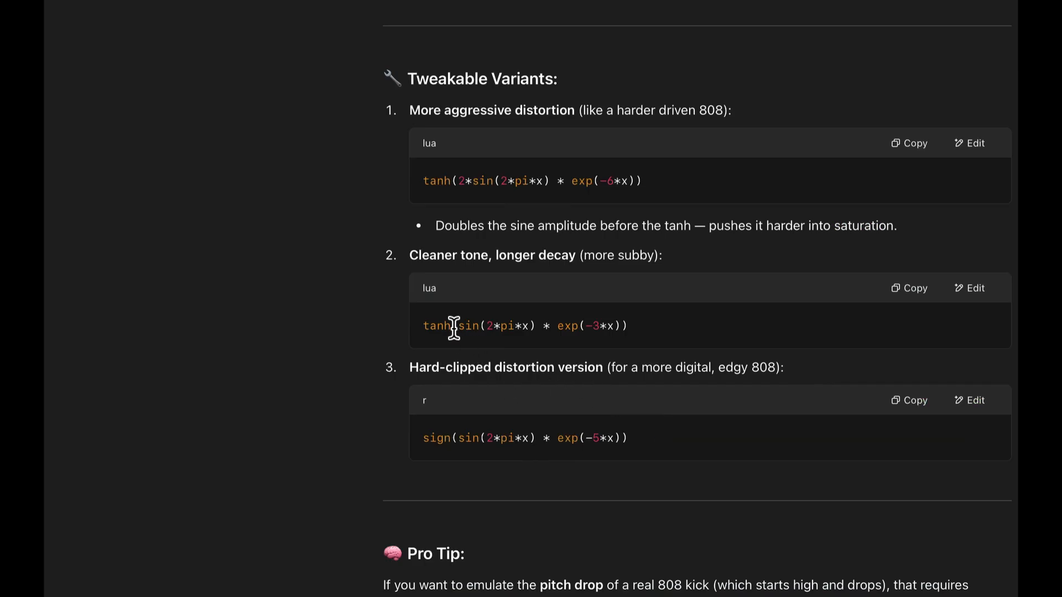
Step: Copy the cleaner tone, longer decay variant and apply tanh(sin(2*pi*x) * exp(-3*x)) to frame 1 in Serum 2
left_click(912, 295)
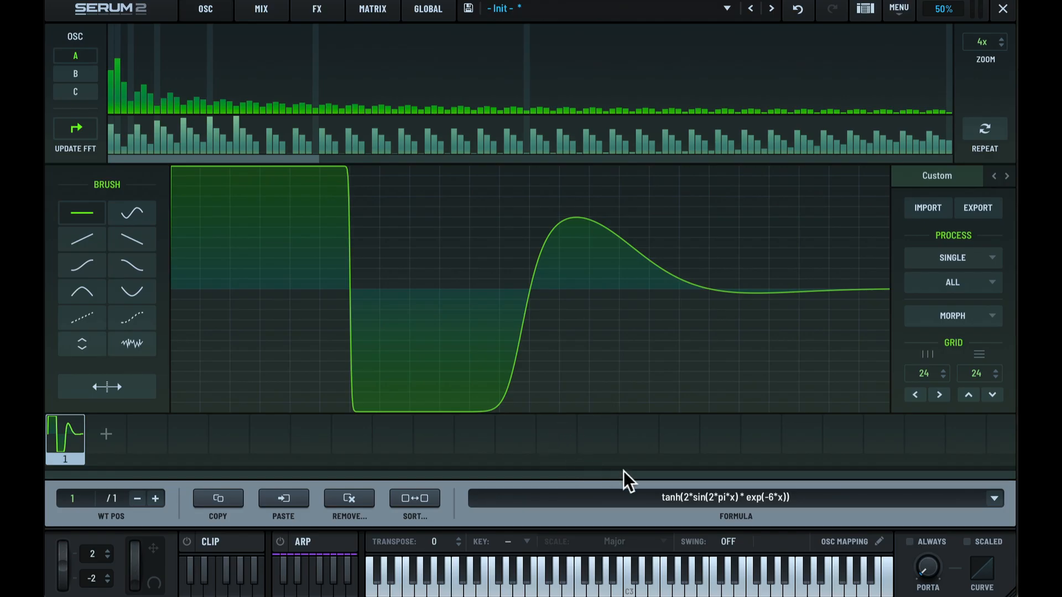
left_click(652, 492)
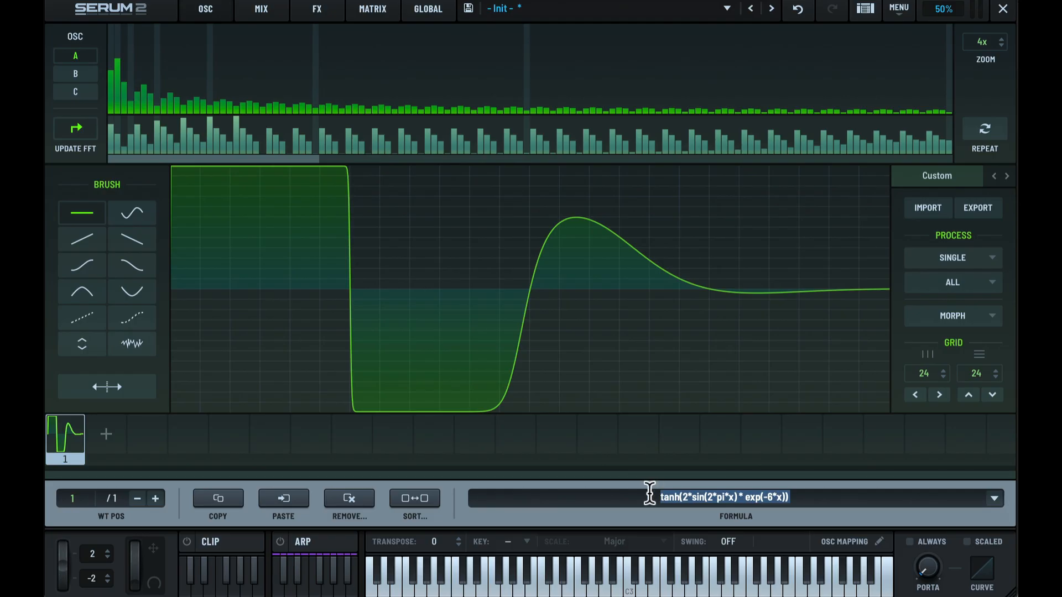
right_click(654, 493)
left_click(763, 596)
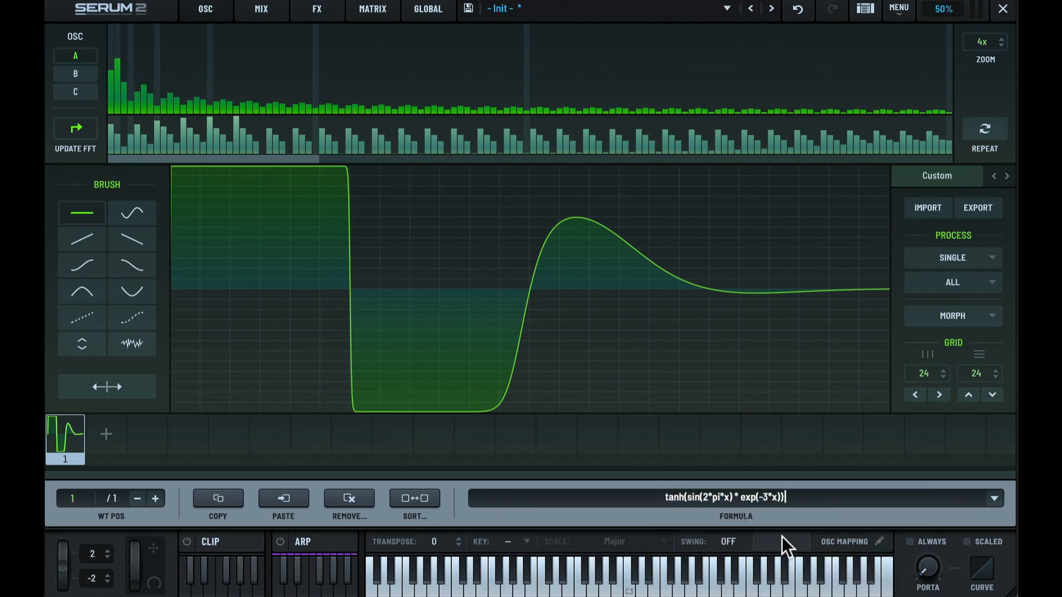
key("Return")
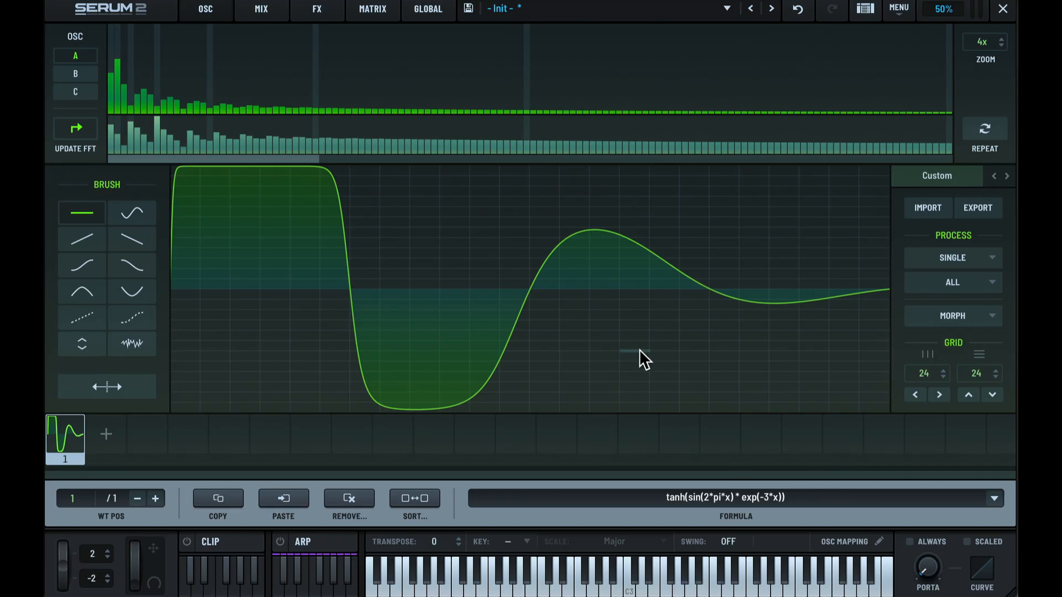
Step: Locate the Save Formula option for the current custom formula
left_click(986, 501)
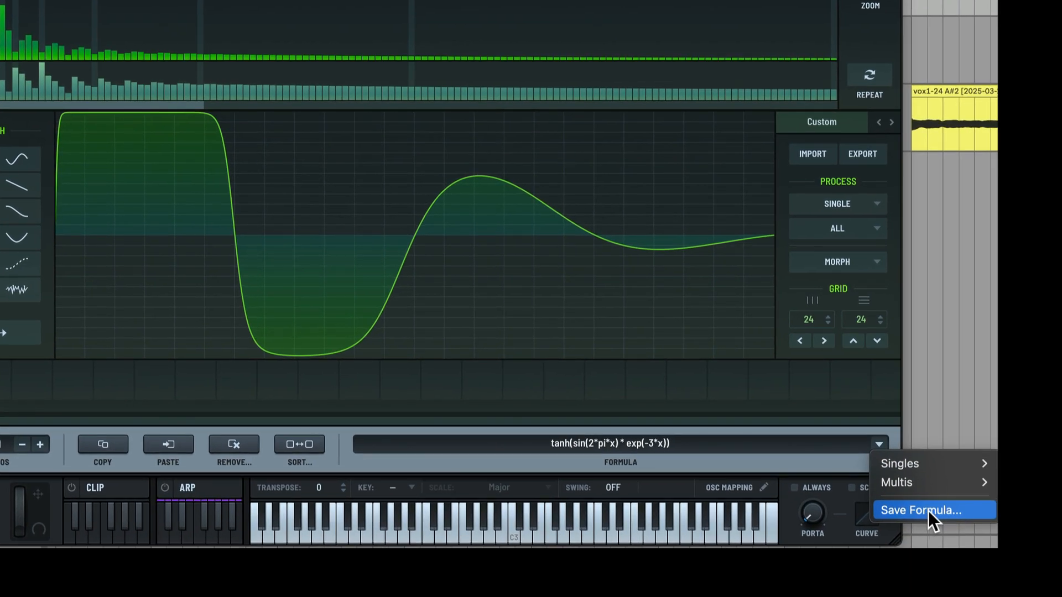
left_click(731, 459)
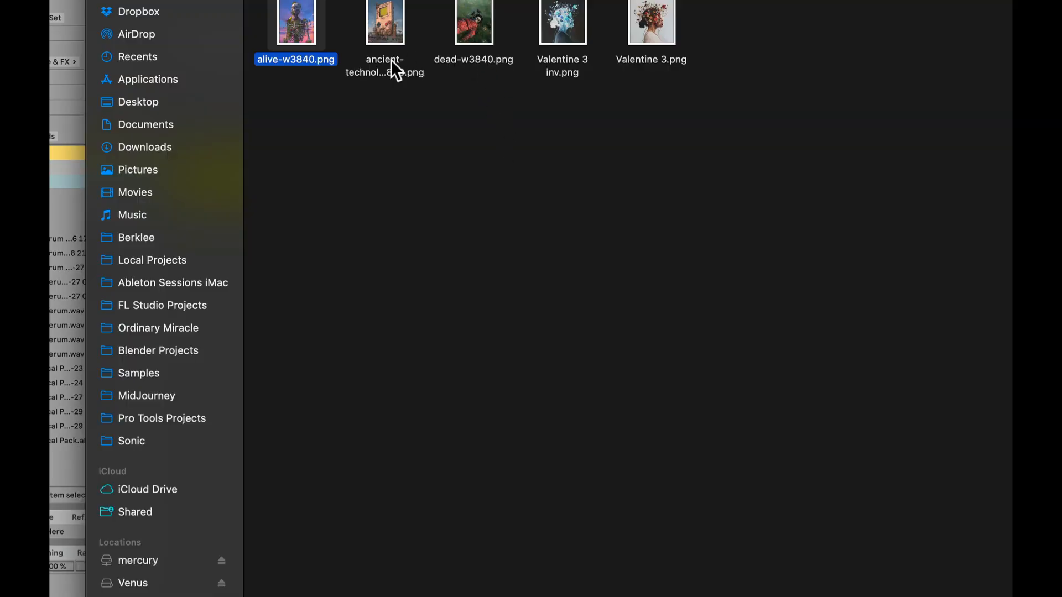
Step: Preview the alive-w3840.png image and the ancient-technology PNG next to it in Finder
left_click(390, 60)
key("space")
key("Left")
key("Right")
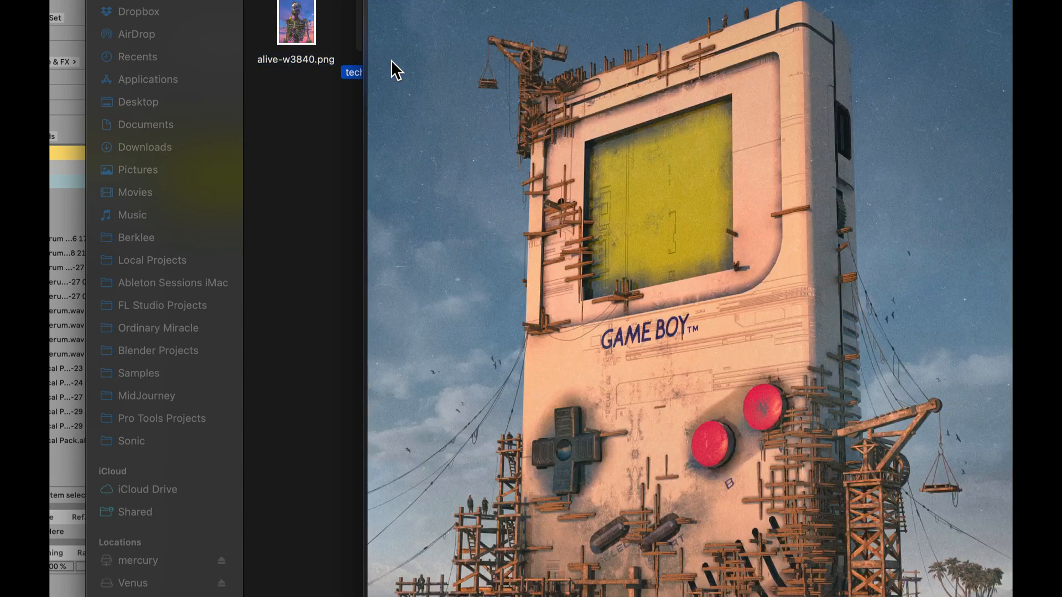
Step: Preview Valentine 3.png and Valentine 3 inv.png in Finder, comparing the original image with its inverted version
key("Left")
key("Left")
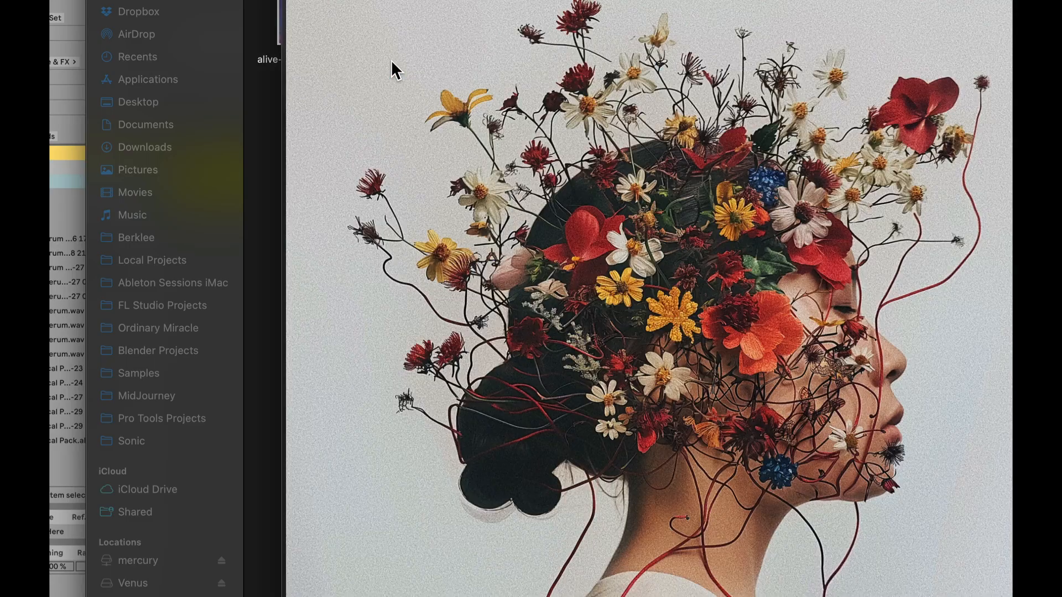
key("Left")
key("Right")
key("Left")
key("Right")
key("Left")
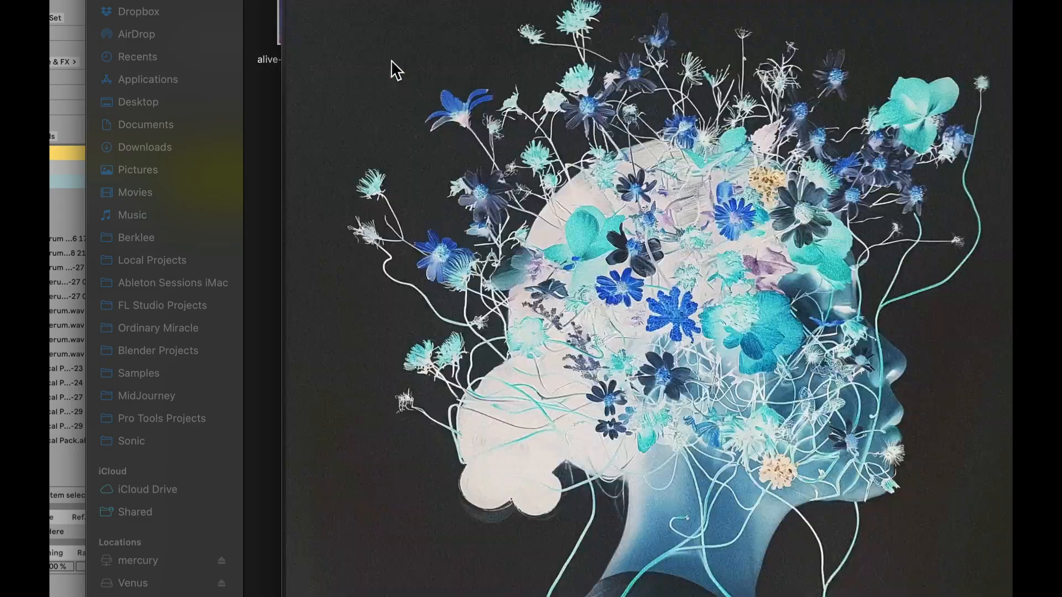
key("Right")
key("Left")
key("Right")
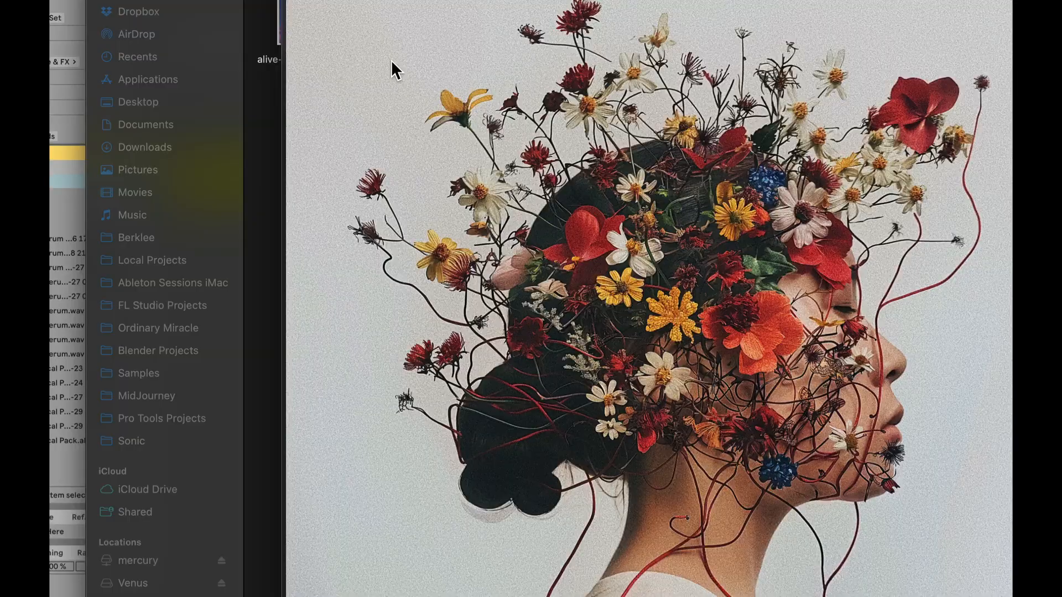
key("Left")
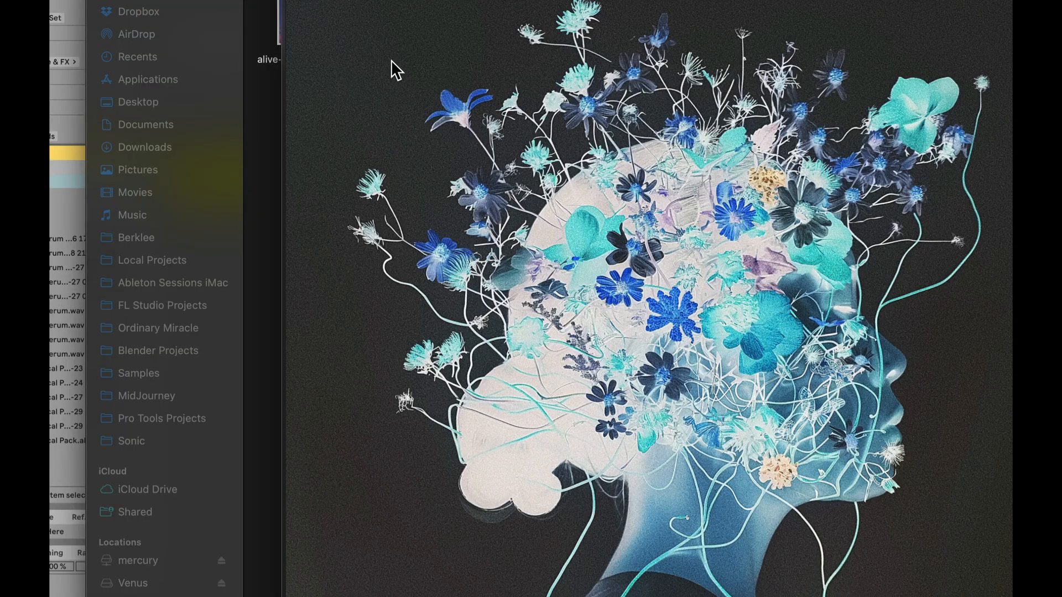
key("Right")
key("space")
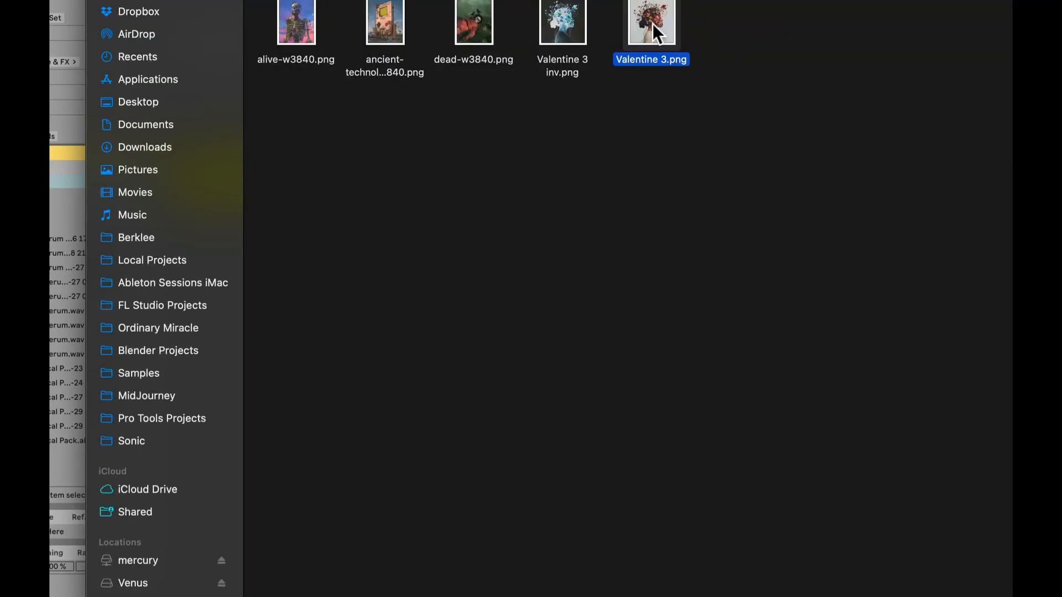
Step: Import Valentine 3.png into oscillator A of Serum 2 as a wavetable and sweep its WT Pos in the 2D and 3D displays
left_click_drag(652, 23, 243, 143)
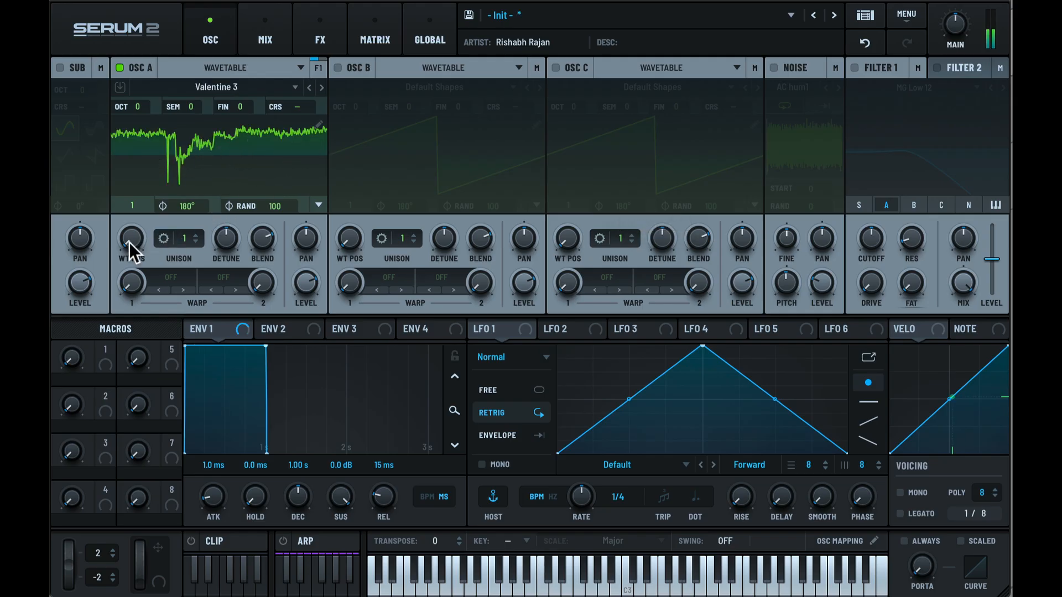
left_click_drag(132, 240, 174, 314)
left_click(231, 165)
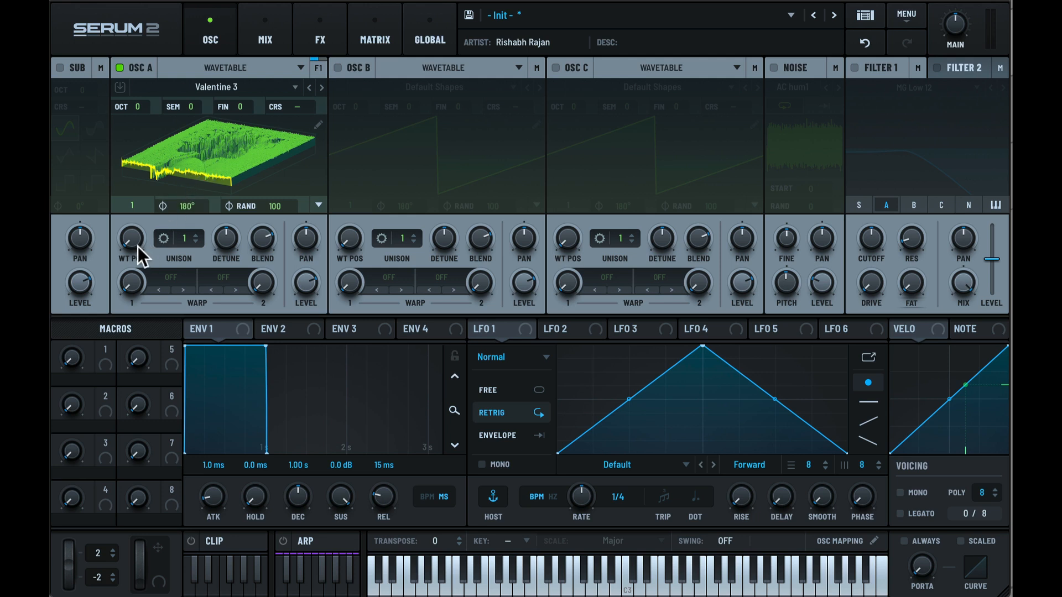
mouse_move(132, 242)
left_click_drag(131, 240, 160, 274)
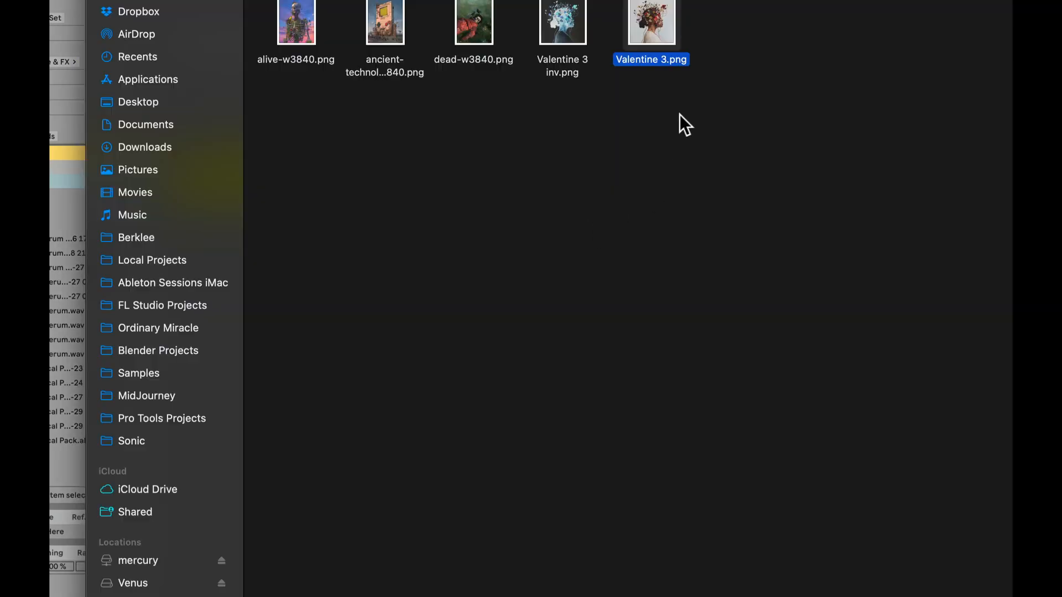
Step: Replace oscillator A's wavetable with the image Valentine 3 inv.png from Finder and sweep its WT Pos
left_click(679, 114)
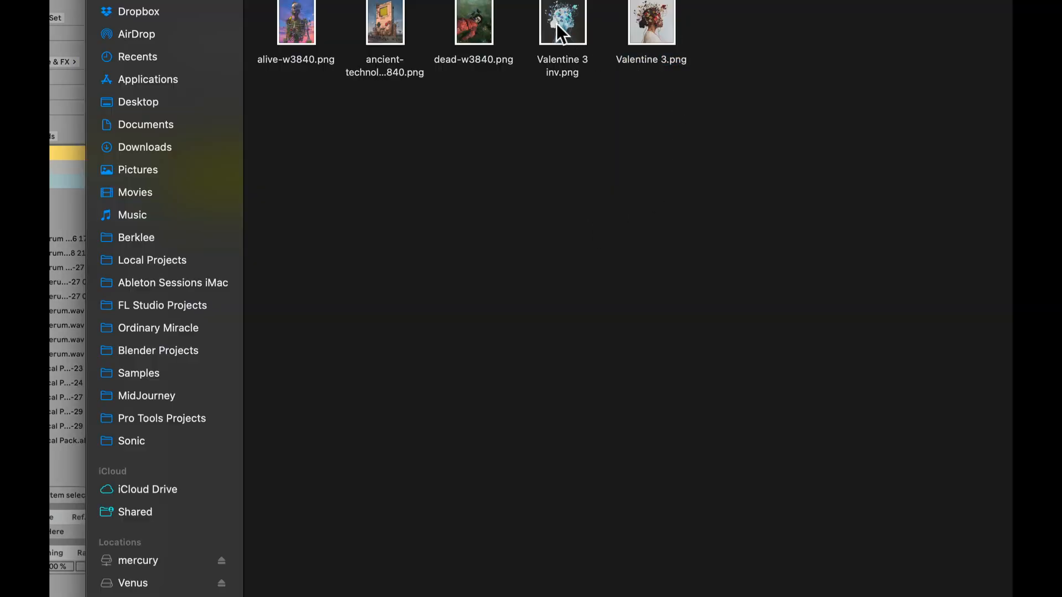
left_click_drag(559, 22, 559, 22)
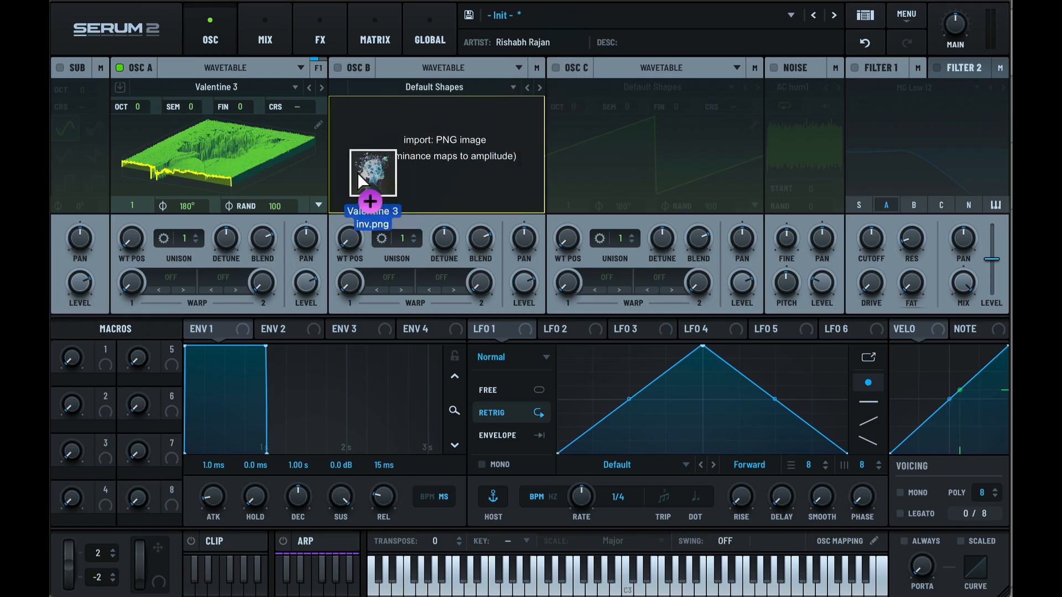
left_click_drag(358, 172, 240, 162)
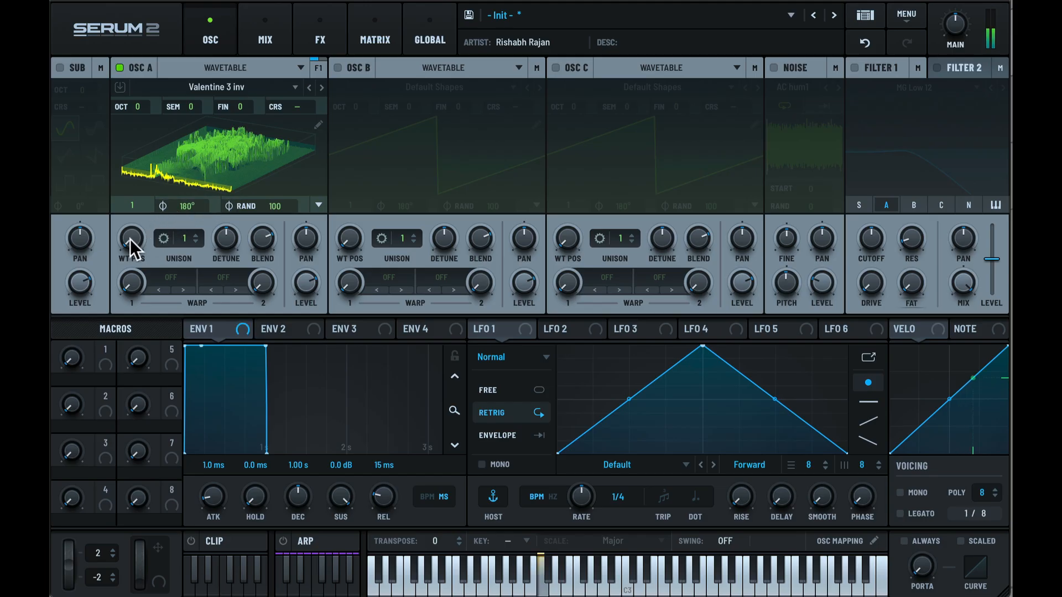
left_click_drag(131, 239, 182, 292)
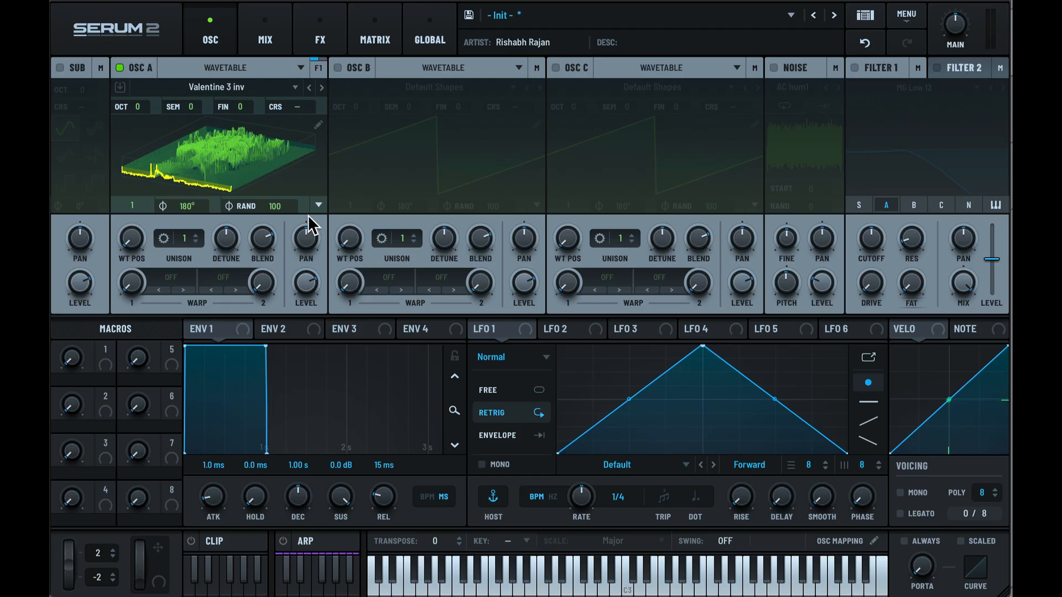
Step: Inspect the imported image's frames in oscillator A's wavetable editor, ending on frame 18
left_click(319, 123)
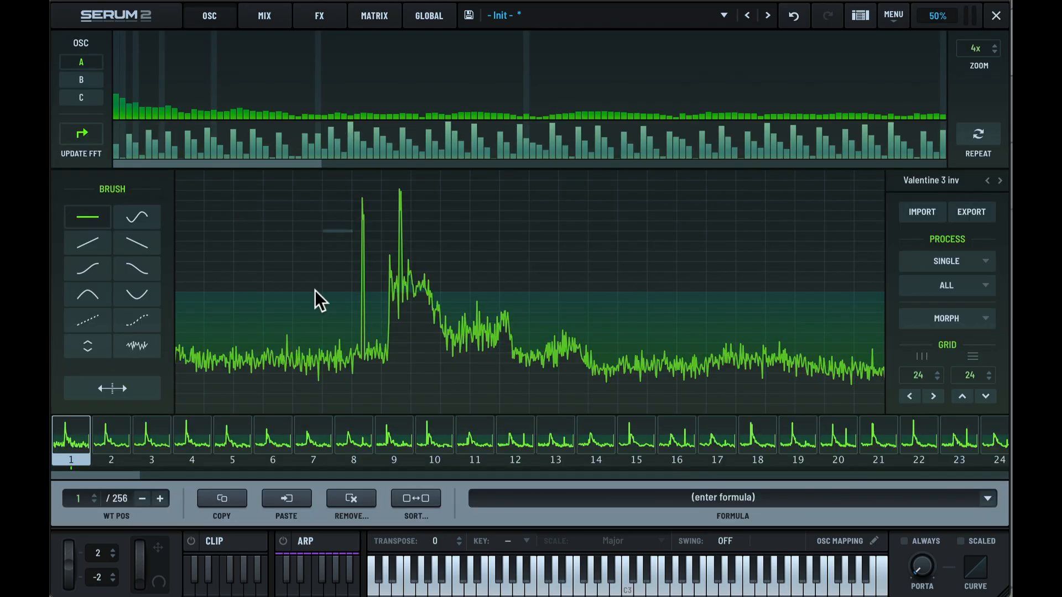
left_click(273, 437)
left_click_drag(369, 442, 919, 443)
left_click(766, 452)
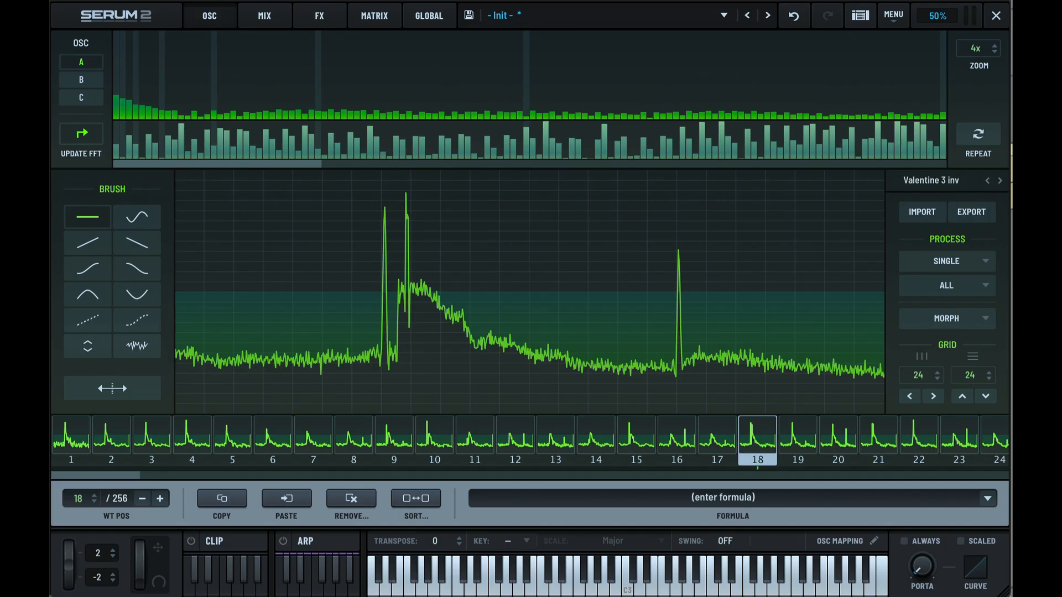
Step: Reset oscillator A's wavetable with Init All (Default) and close the wavetable editor
left_click(351, 500)
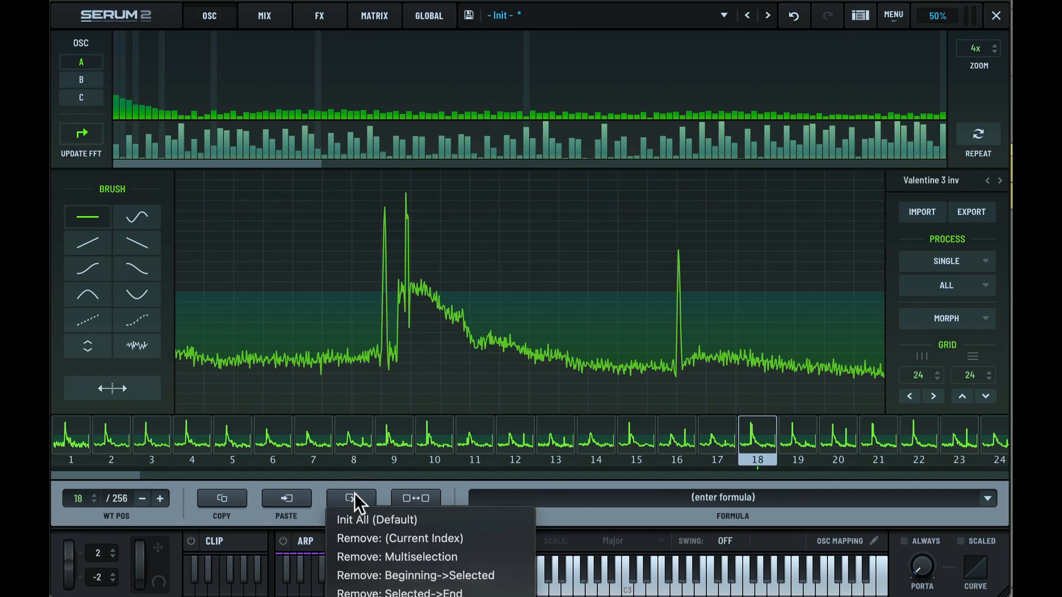
left_click(376, 513)
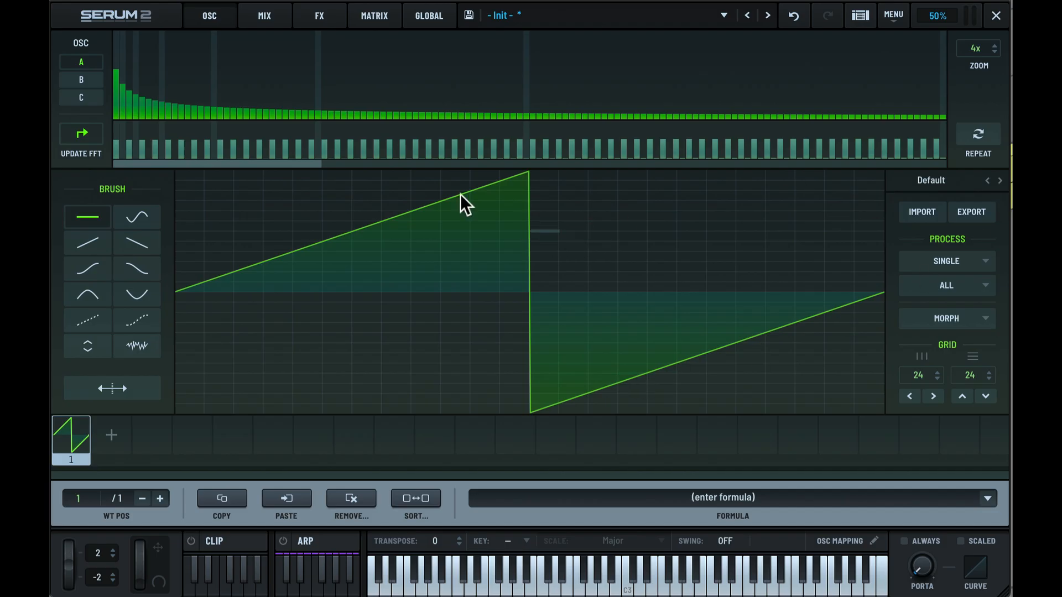
left_click(993, 16)
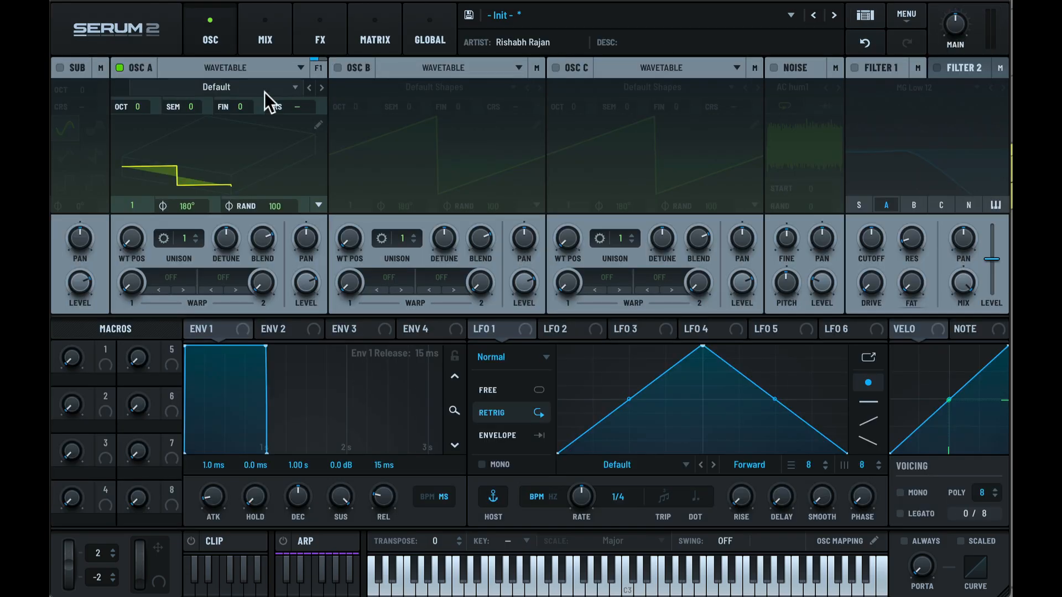
Step: Import the vox1-24 vocal clip in oscillator A's wavetable editor as normal (dynamic pitch zero-snap), try the frame position and close the editor
left_click(318, 125)
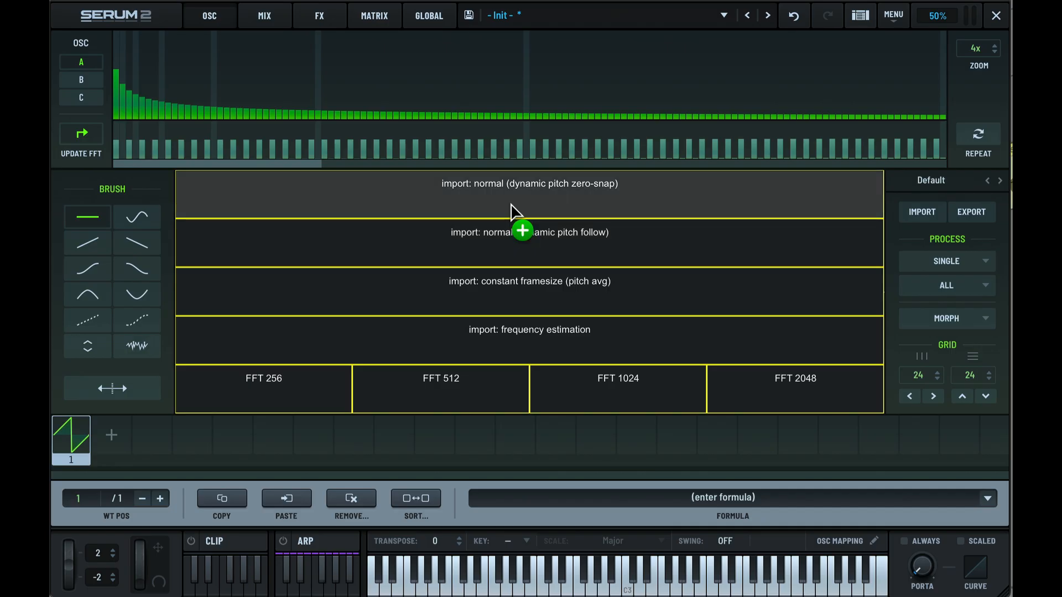
left_click_drag(511, 203, 538, 197)
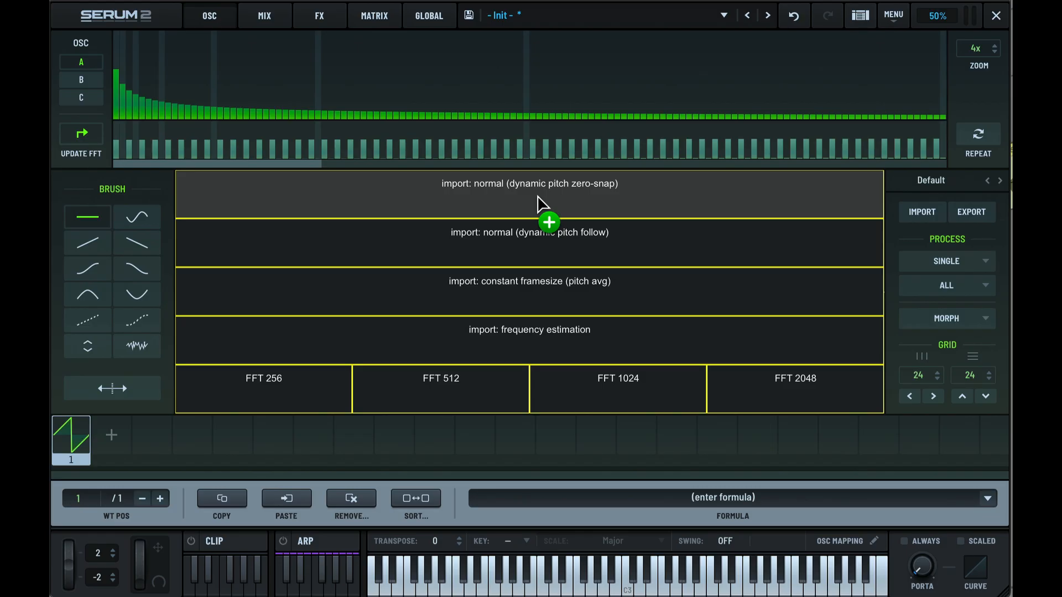
left_click_drag(537, 197, 602, 200)
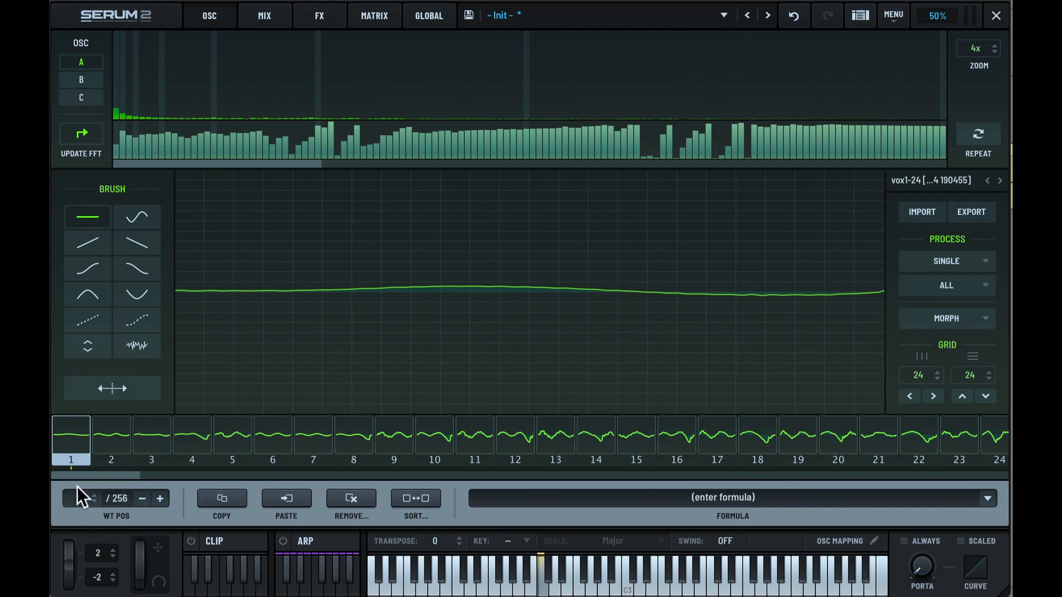
mouse_move(85, 496)
left_mouse_down()
mouse_move(110, 336)
mouse_move(117, 539)
mouse_move(69, 500)
left_mouse_up()
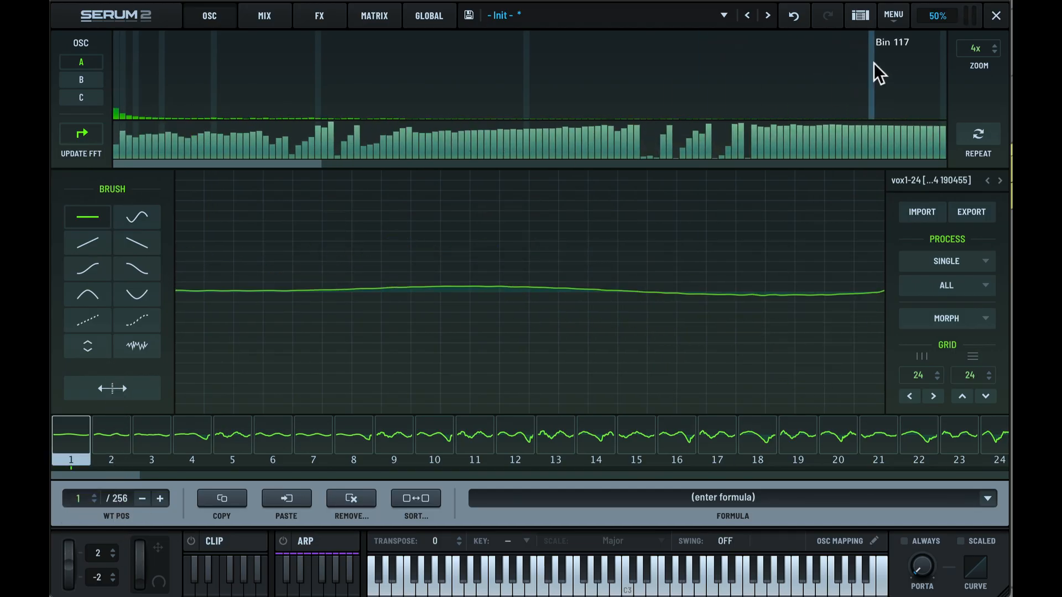
left_click(996, 15)
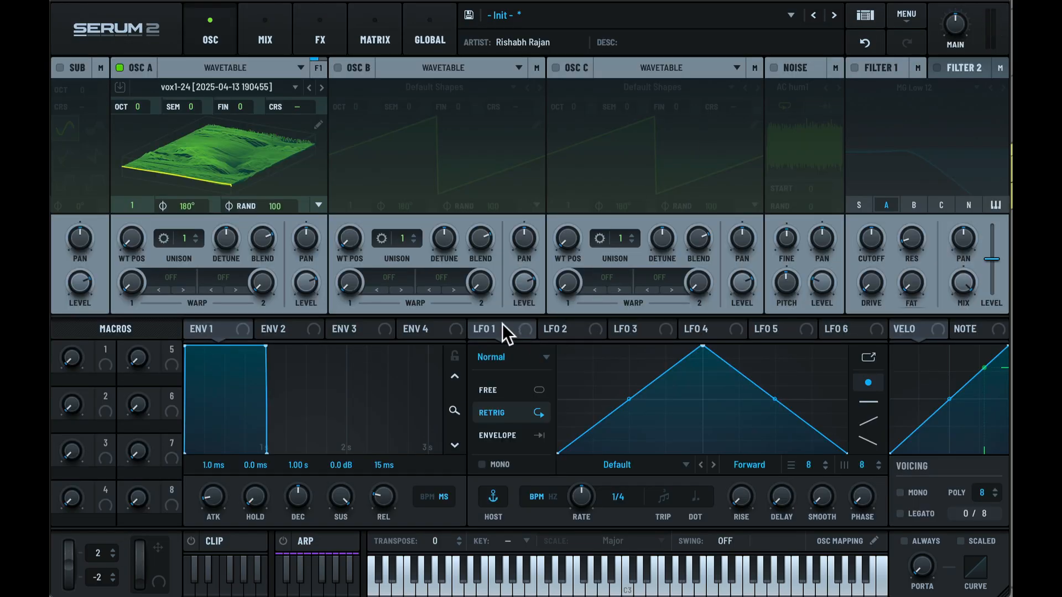
Step: Assign LFO 1 to oscillator A's WT Pos and set the LFO rate to 2 bar
left_click_drag(474, 328, 131, 238)
left_click_drag(138, 191, 140, 251)
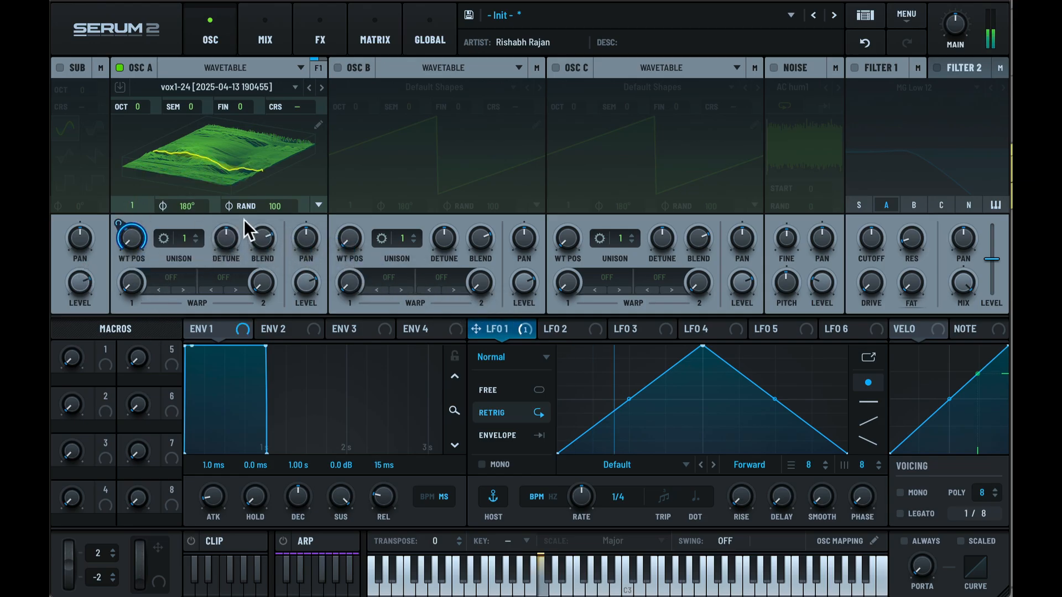
left_click_drag(619, 523, 626, 594)
left_click_drag(616, 491, 618, 483)
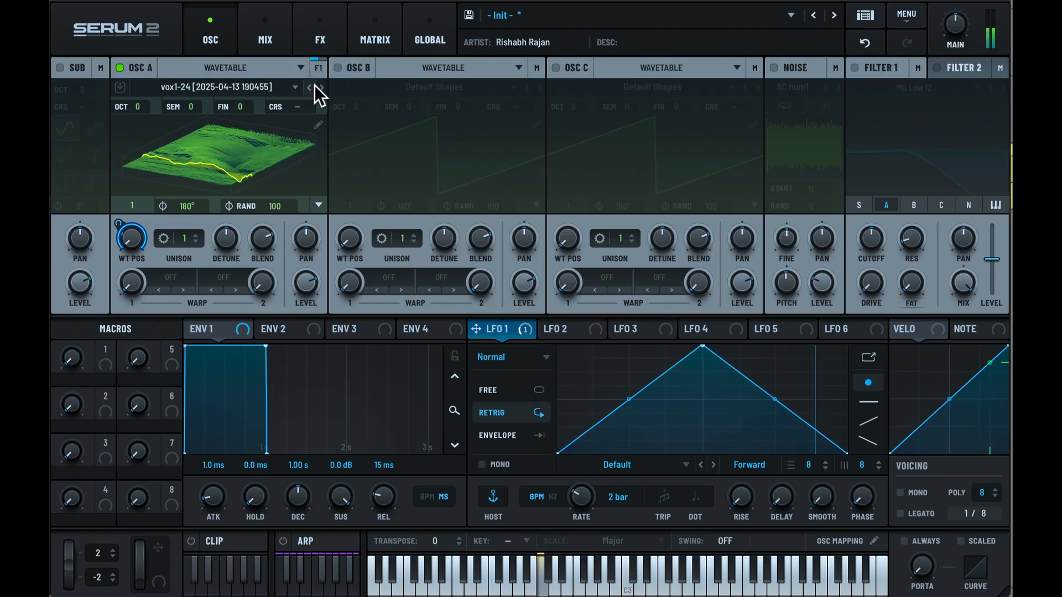
Step: Reimport the vox1-24 clip in oscillator A's wavetable editor with normal (dynamic pitch follow) and again with constant framesize (pitch avg)
left_click(319, 125)
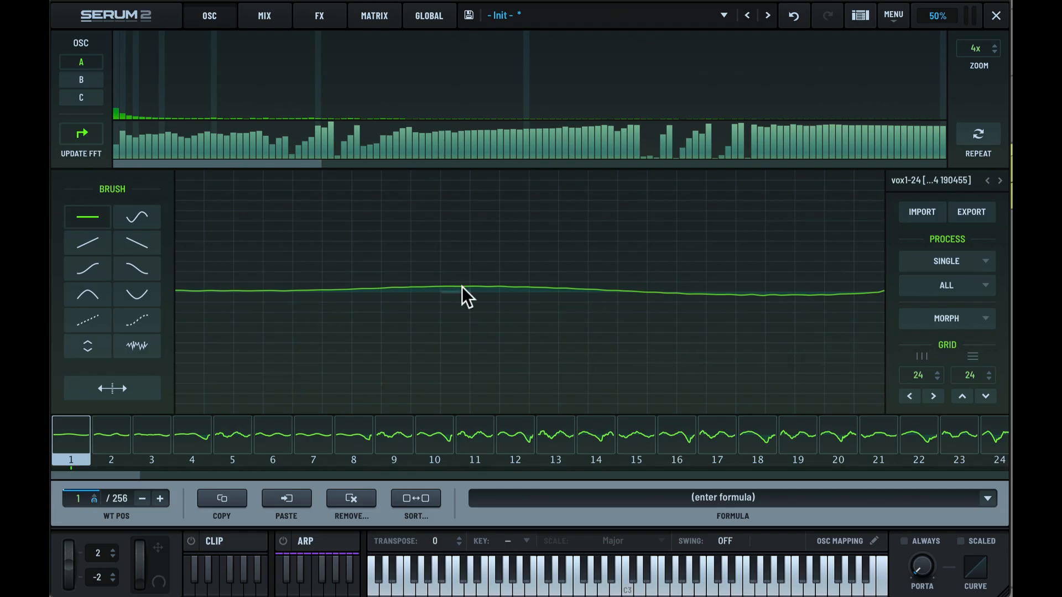
left_click_drag(1061, 234, 585, 242)
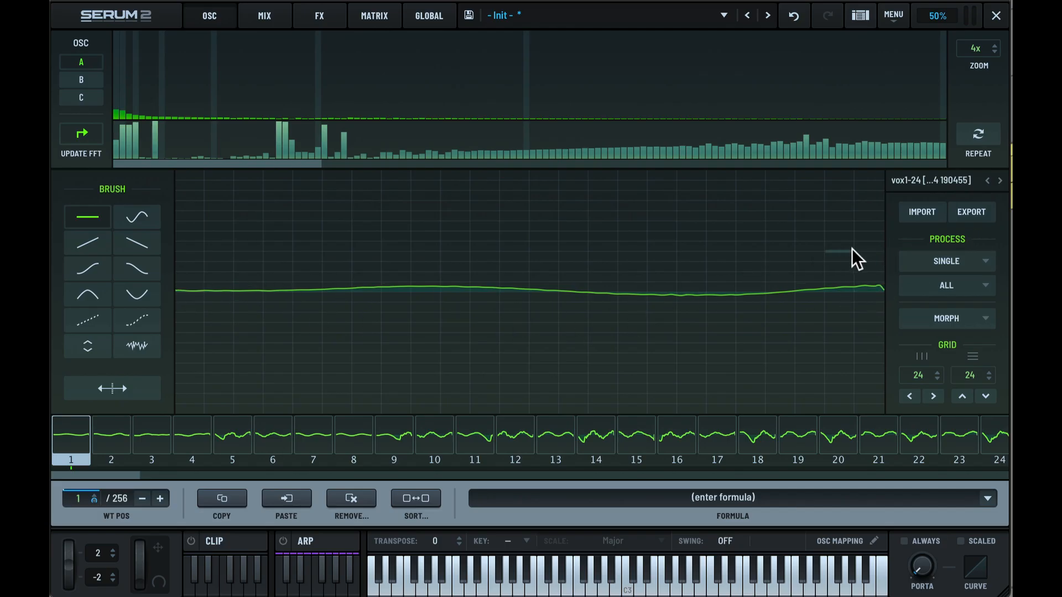
left_click_drag(1011, 185, 595, 289)
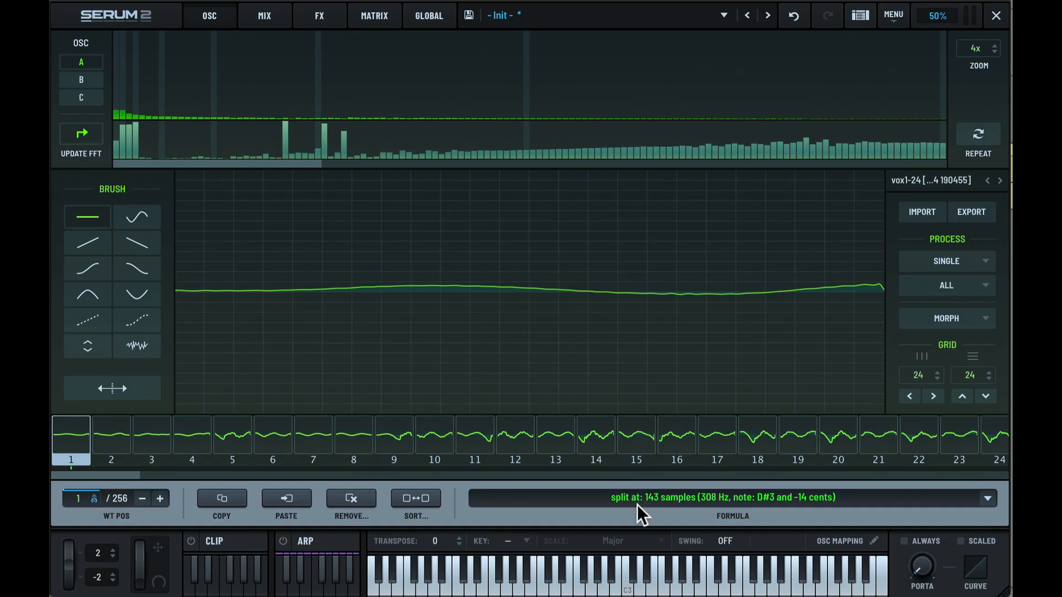
mouse_move(637, 504)
left_click_drag(1040, 185, 1051, 221)
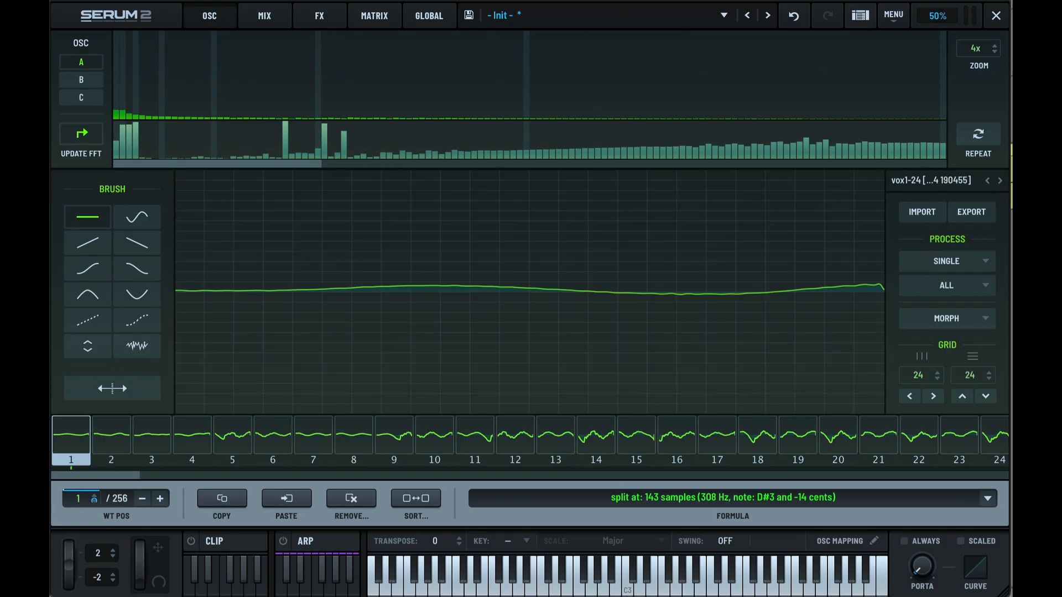
Step: Clear the formula field, reimport the vox1-24 clip with frequency estimation, and select frame 11
left_click(671, 497)
key("BackSpace")
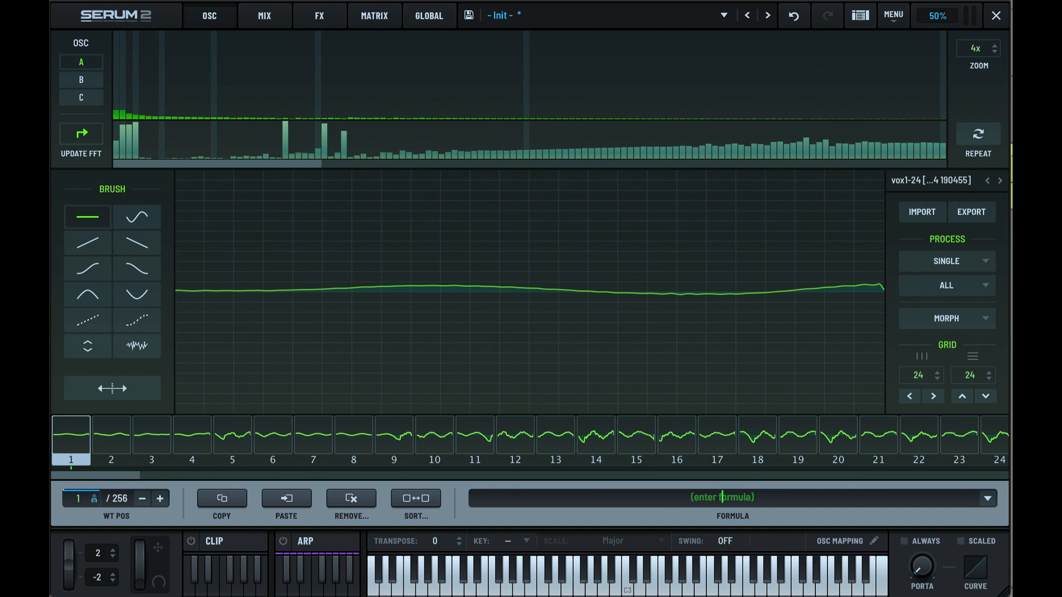
key("Return")
left_click_drag(702, 255, 568, 336)
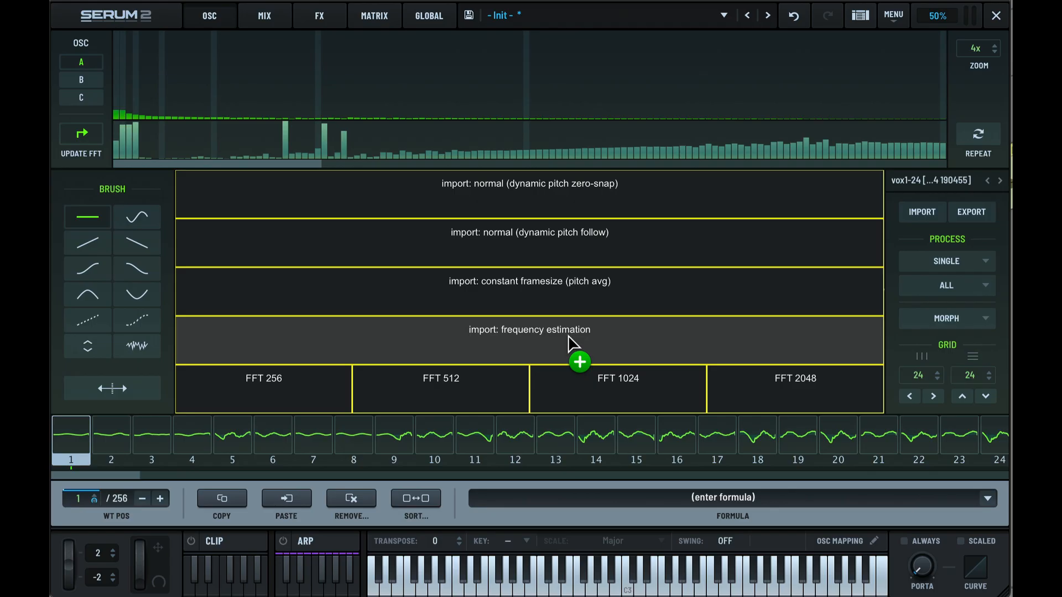
left_click_drag(568, 337, 603, 335)
left_click_drag(604, 337, 606, 340)
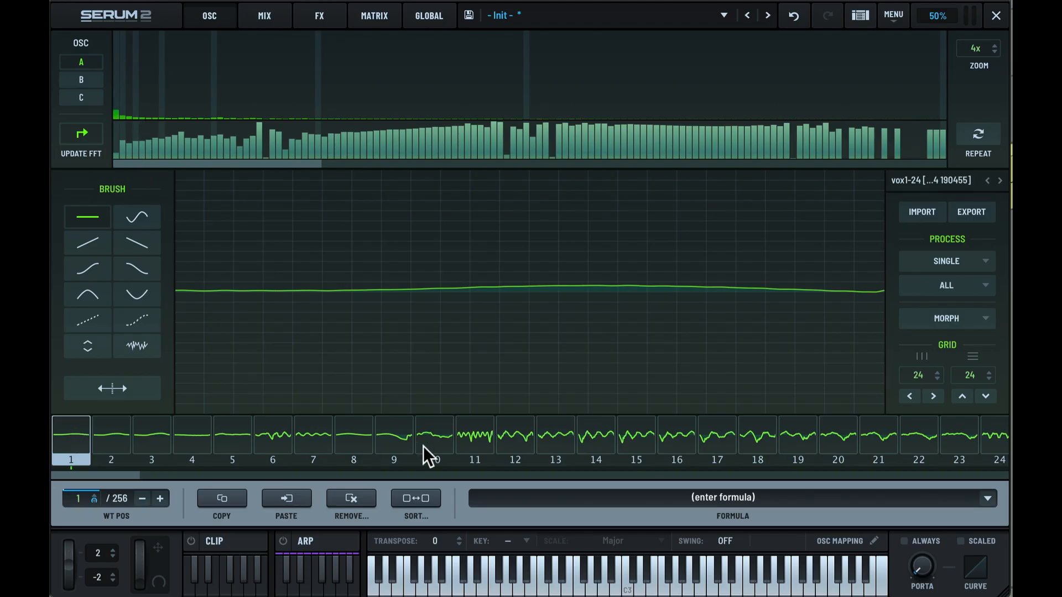
left_click(472, 430)
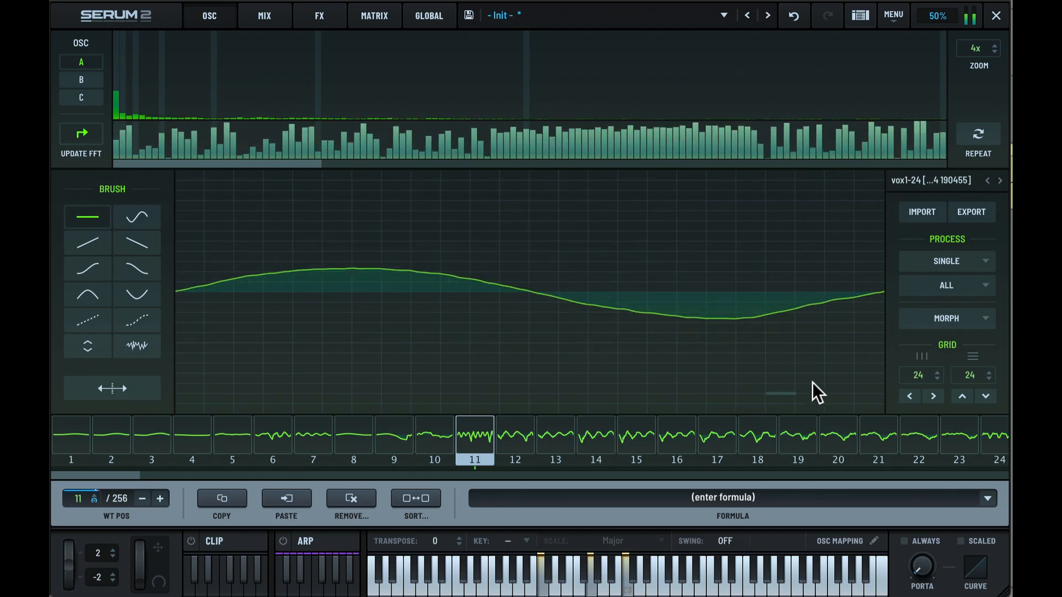
Step: Reimport the vox1-24 clip using the FFT 256 option and again using FFT 512
left_click_drag(1061, 197, 320, 379)
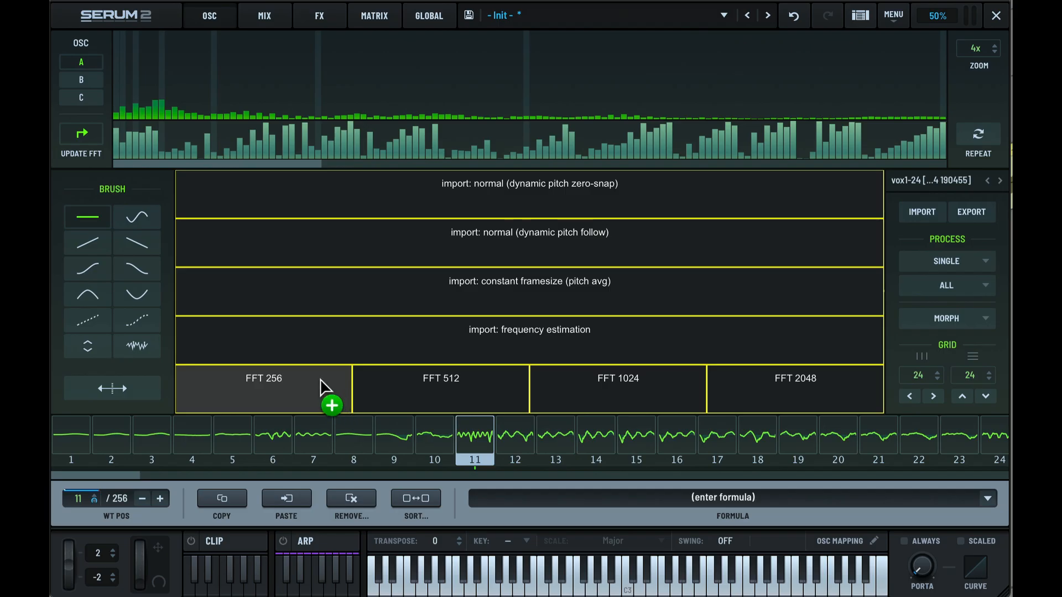
left_click_drag(320, 380, 272, 385)
left_click_drag(272, 383, 273, 381)
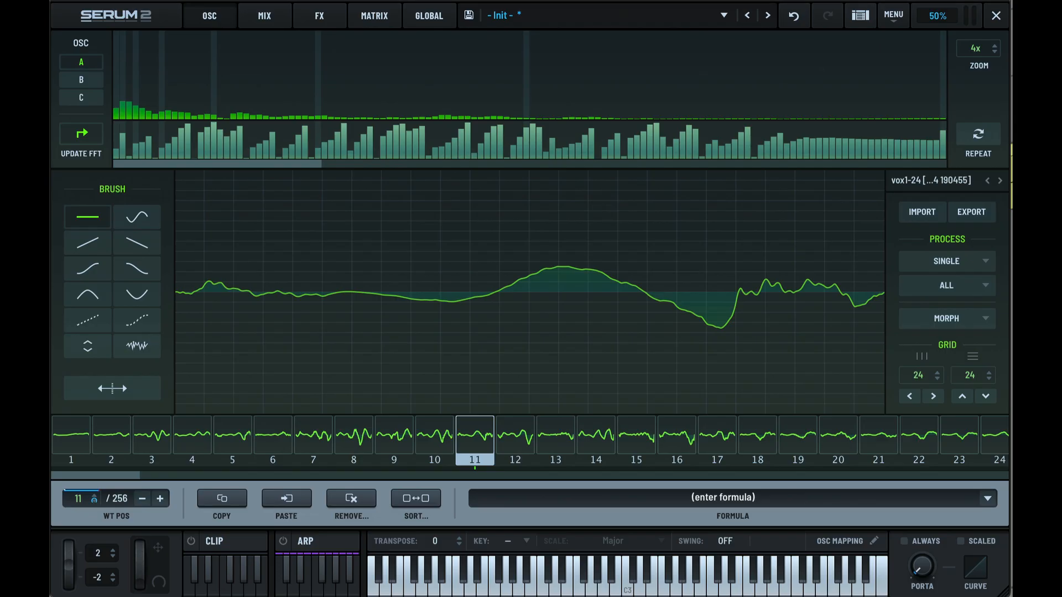
left_click_drag(1011, 177, 454, 390)
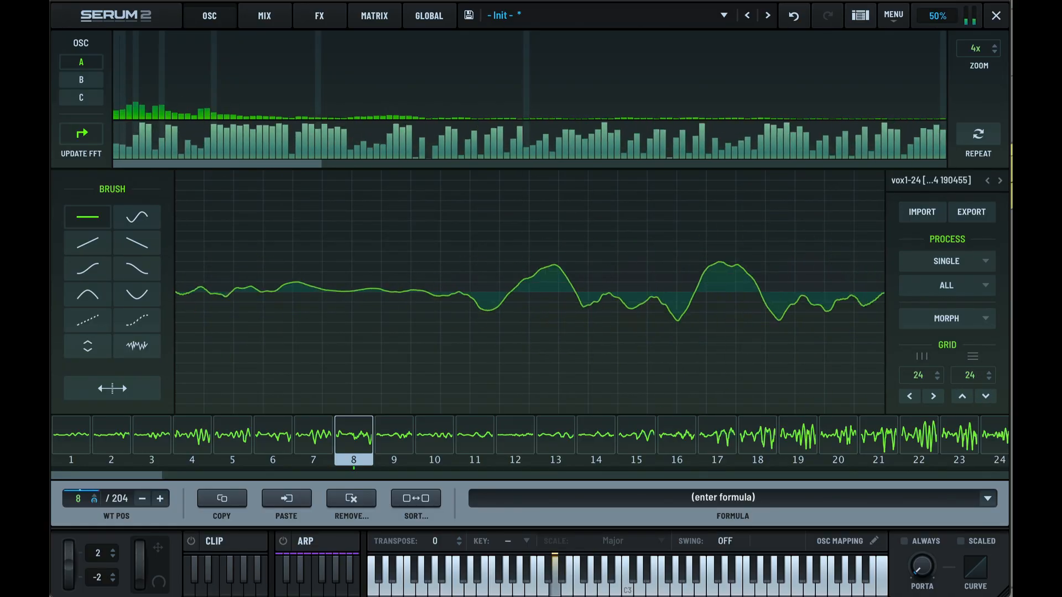
Step: Reimport the vox1-24 clip into oscillator A's wavetable using FFT 1024 and again using FFT 2048
left_click_drag(896, 289, 645, 388)
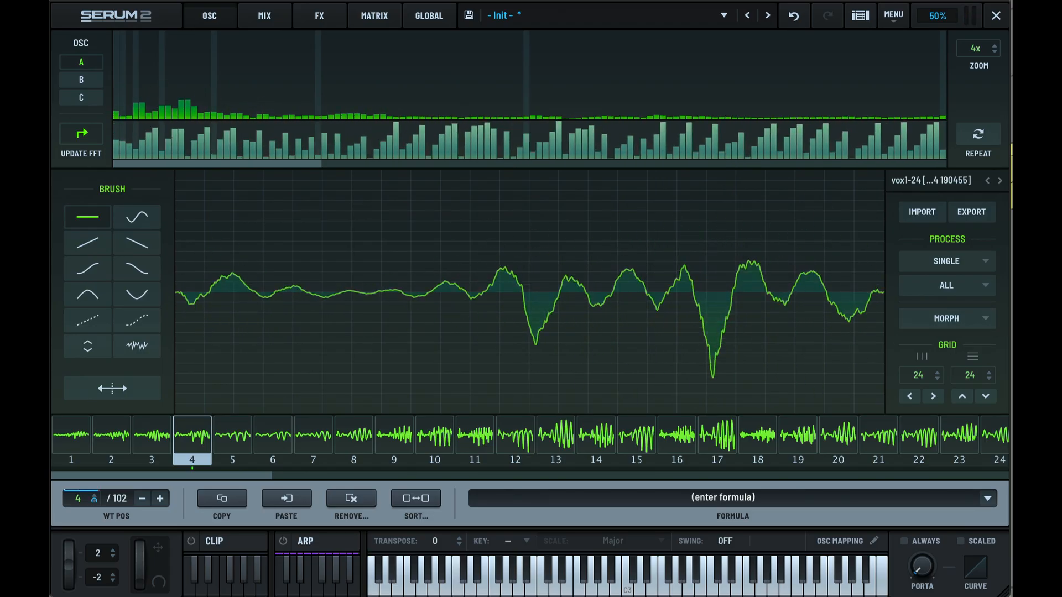
left_click_drag(1061, 276, 794, 387)
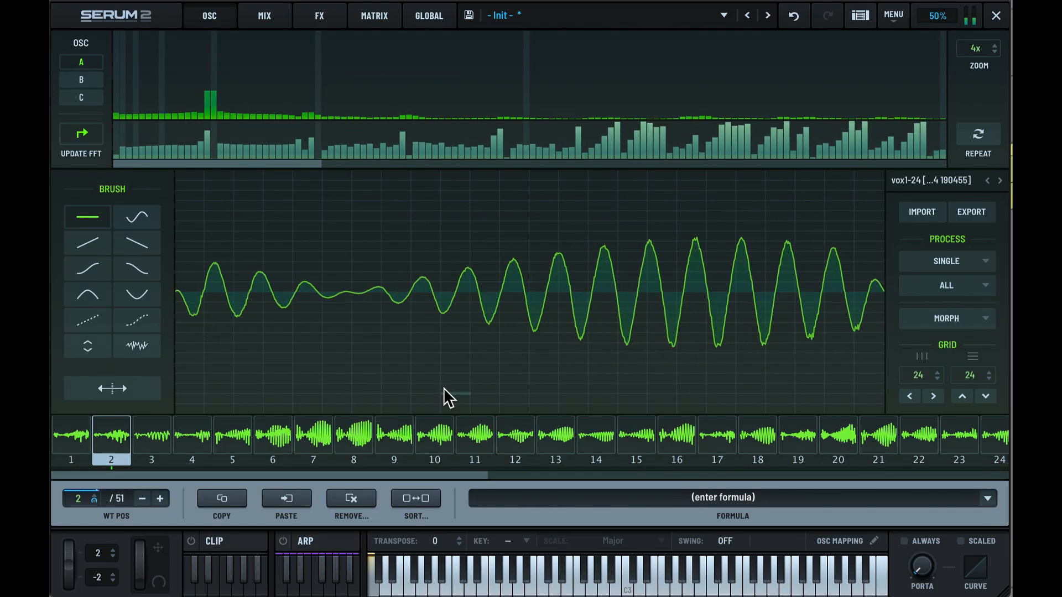
Step: Close the wavetable editor and set oscillator A's octave first to -2 and finally to -1
left_click(995, 16)
left_click_drag(139, 105, 137, 128)
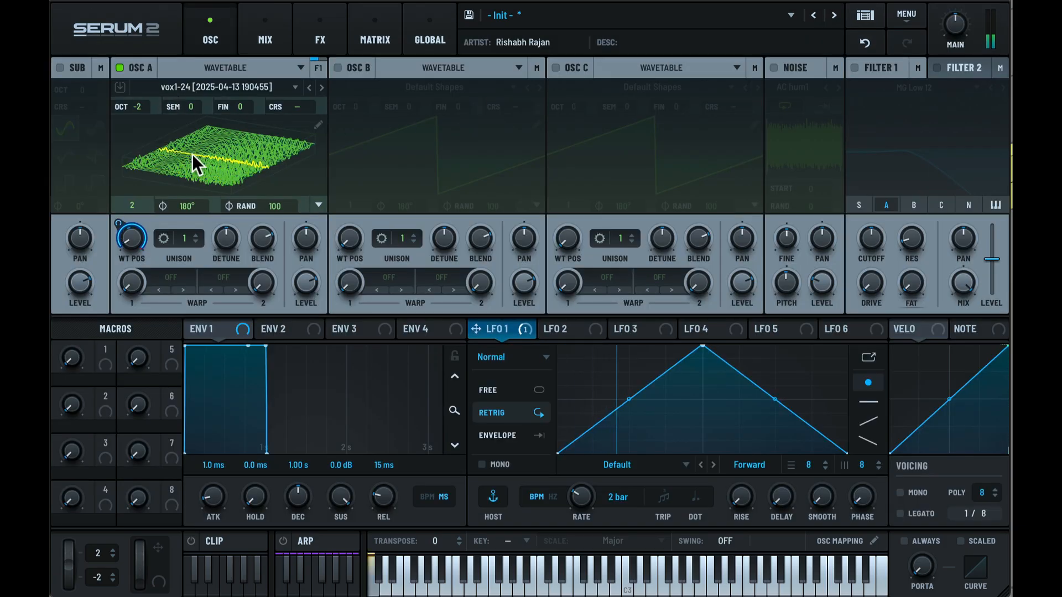
left_click_drag(137, 106, 144, 91)
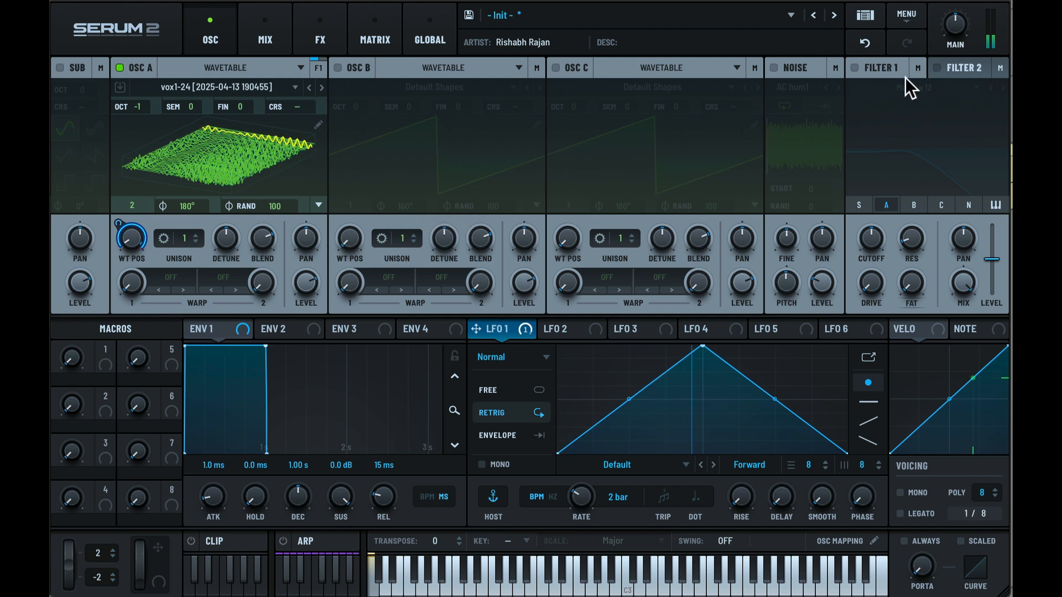
Step: Reopen oscillator A's wavetable editor and apply Morph - Spectral to the imported frames
left_click(318, 125)
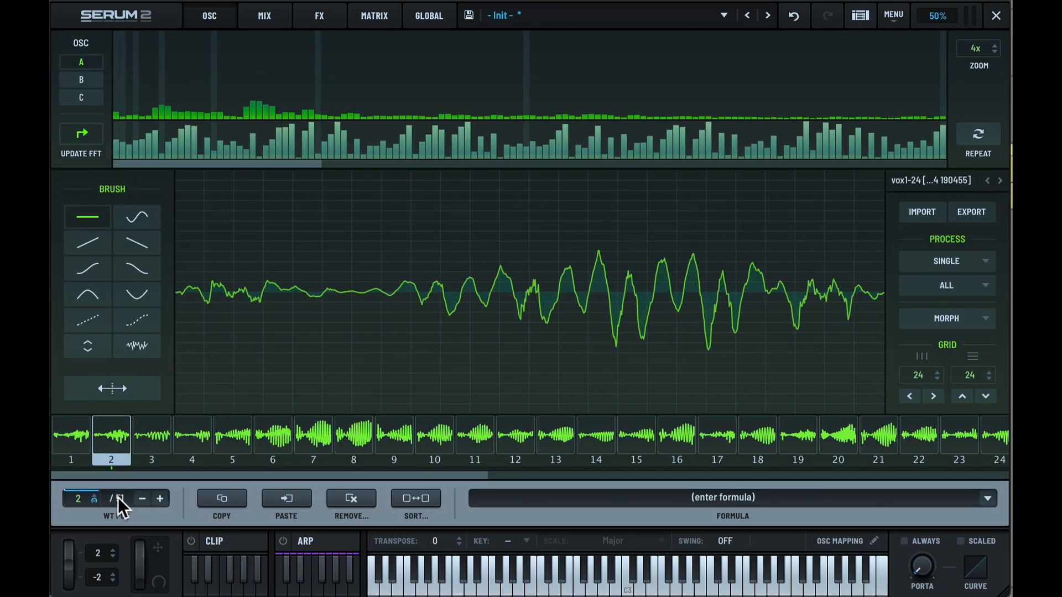
left_click(941, 318)
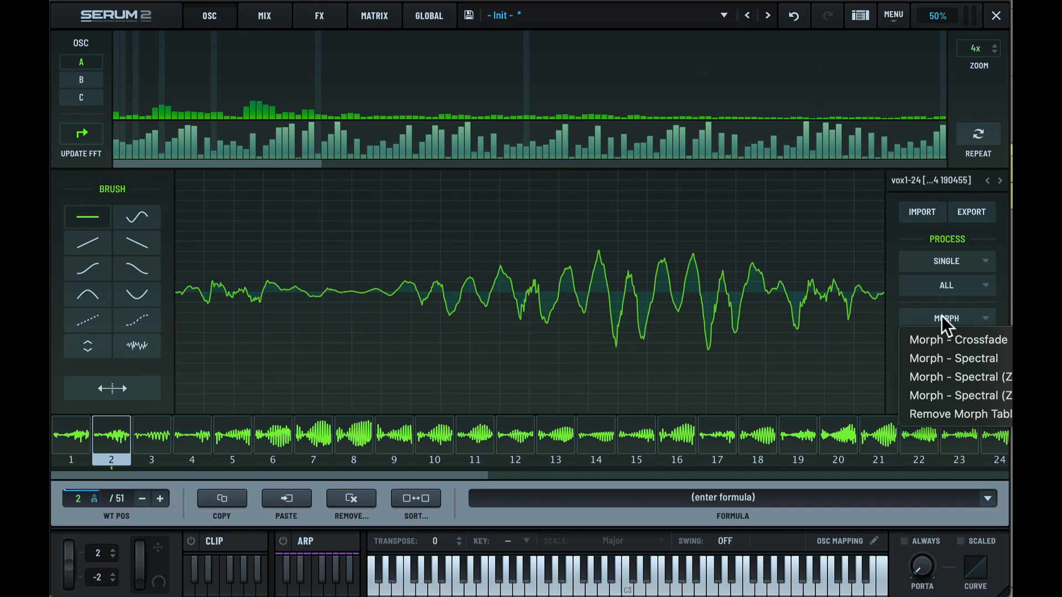
left_click(943, 355)
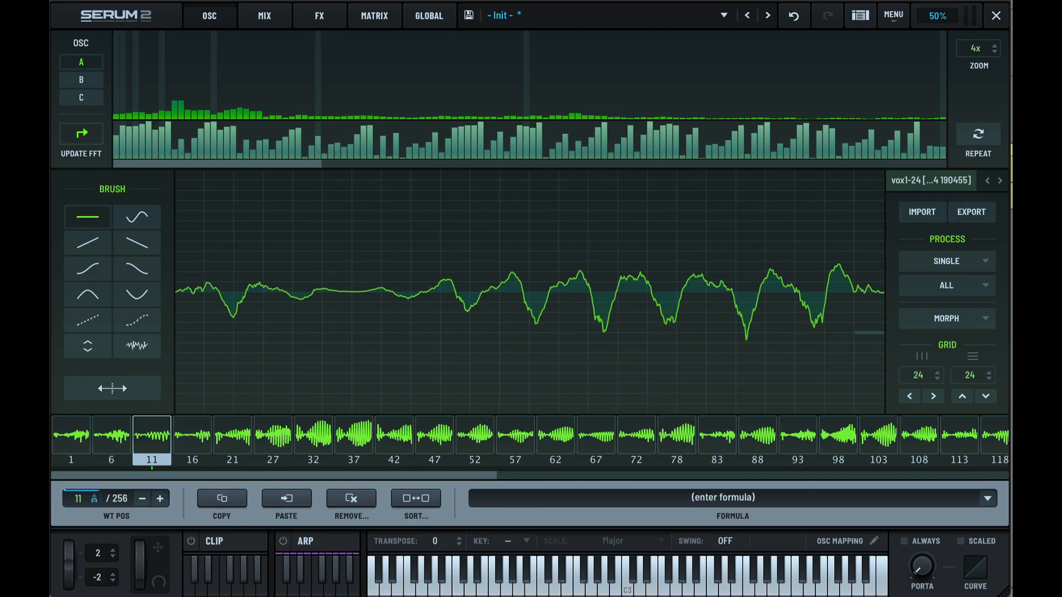
Step: Reimport the vox1-24 clip using FFT 1024 and close oscillator A's wavetable editor
left_click_drag(1012, 177, 811, 370)
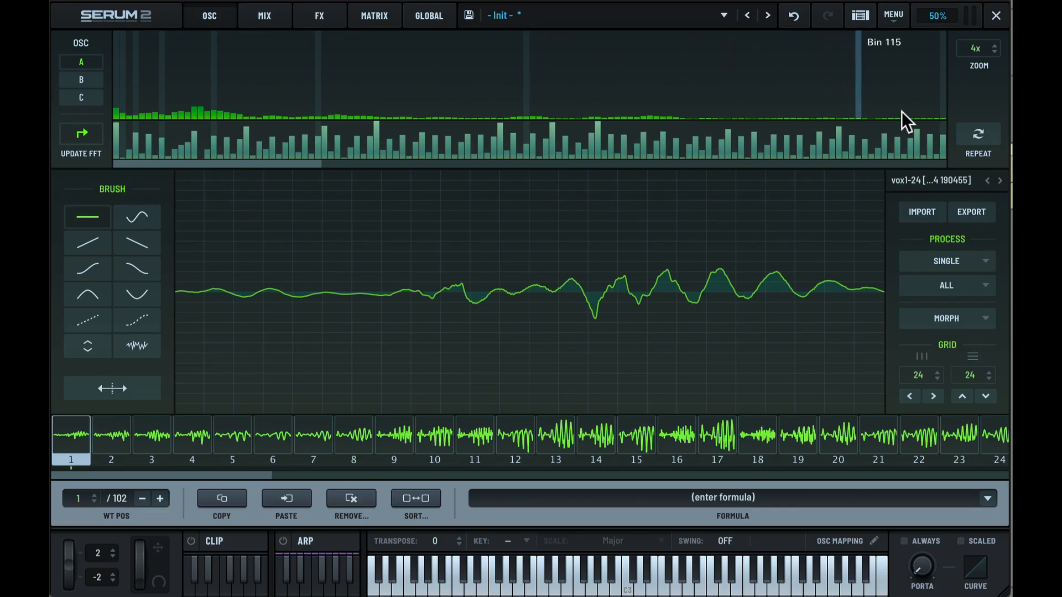
left_click(992, 15)
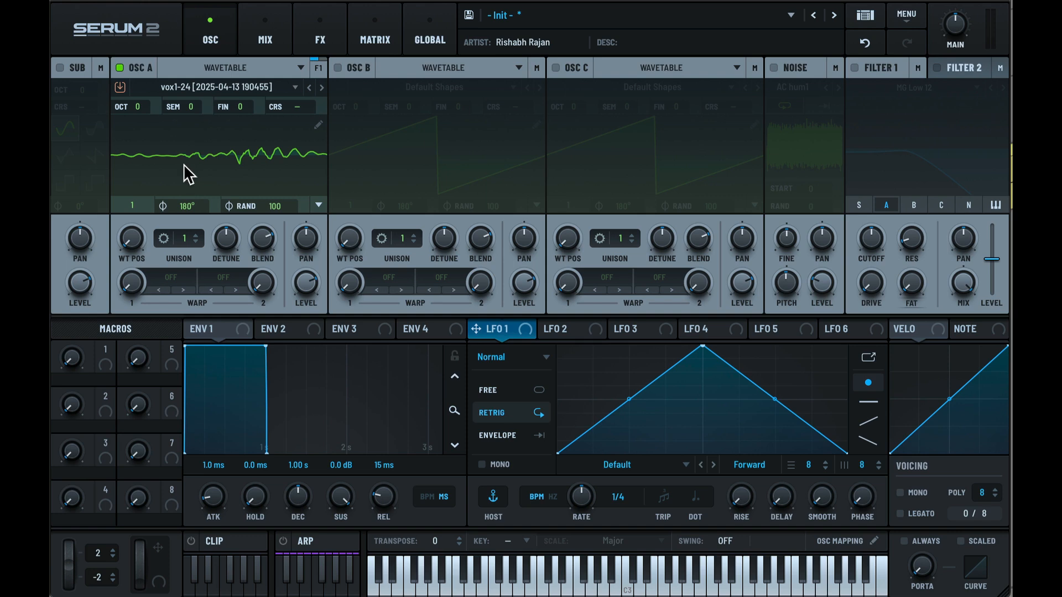
Step: Load dead-w3840.png from Finder into oscillator B's wavetable, and turn oscillator A off and oscillator B on
key("super+Tab")
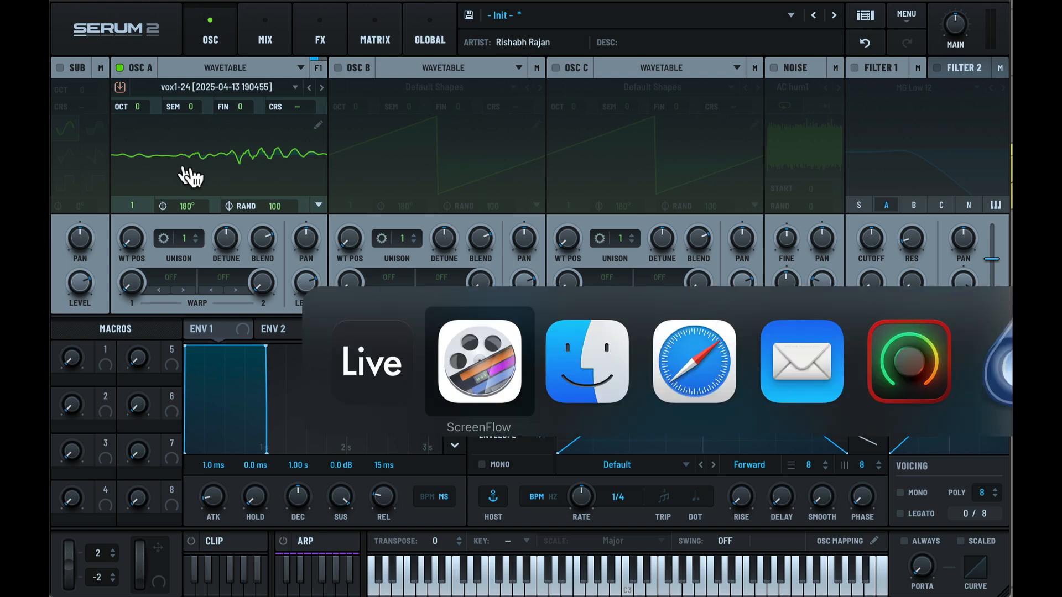
left_click(586, 359)
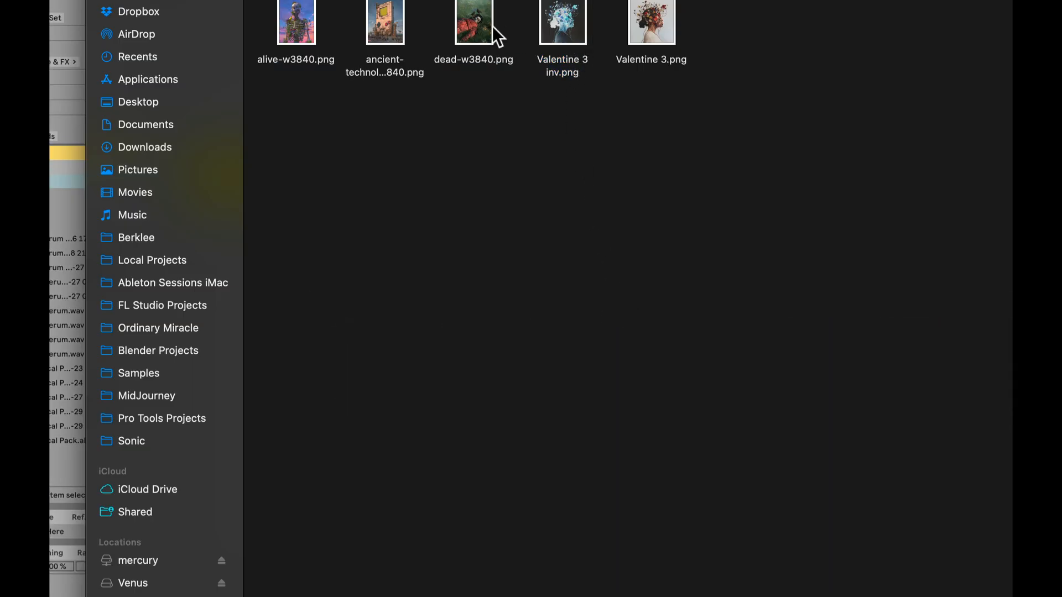
left_click_drag(478, 25, 429, 144)
key("super+Tab")
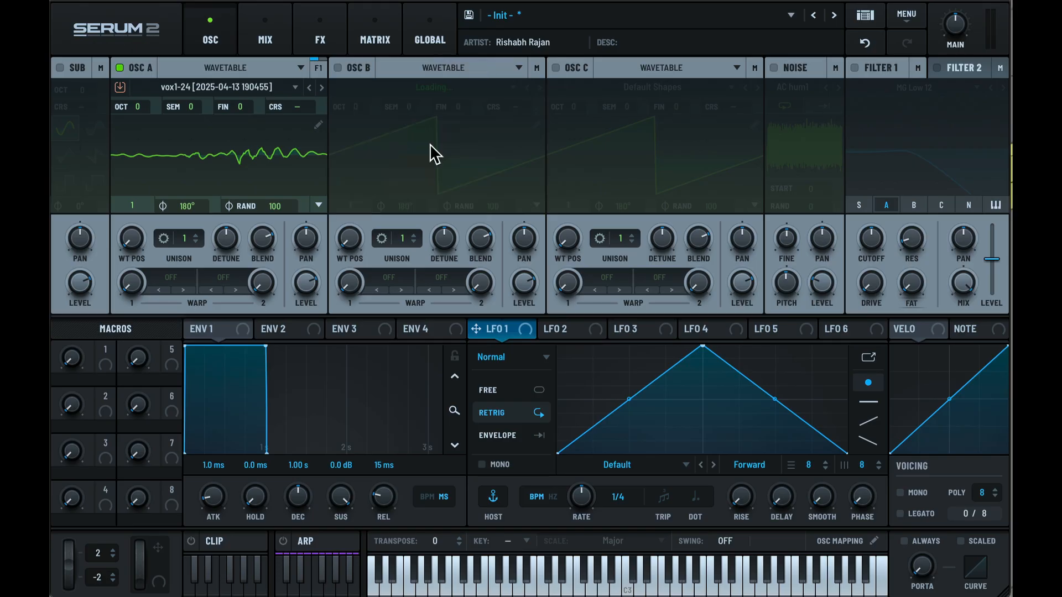
left_click(120, 67)
left_click(339, 66)
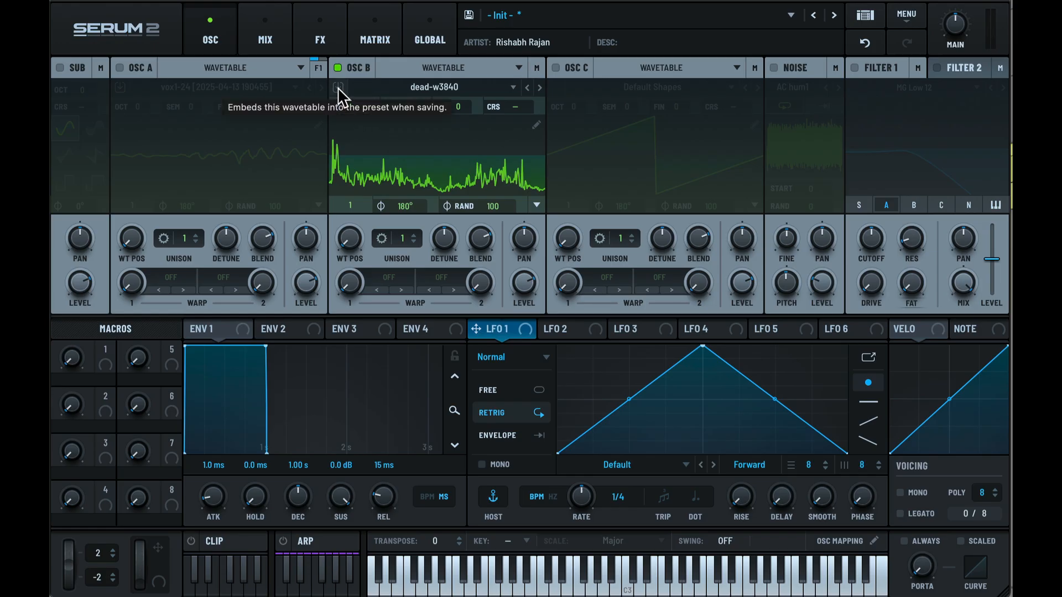
Step: Enable embedding of oscillator B's wavetable in the preset and show it in the 3D view
left_click(338, 87)
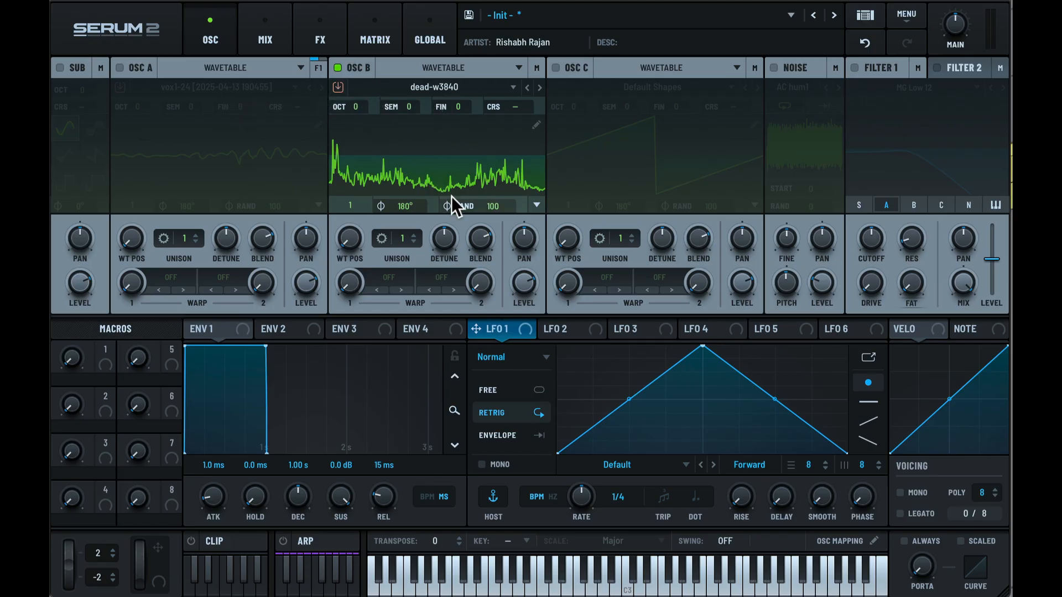
left_click(458, 145)
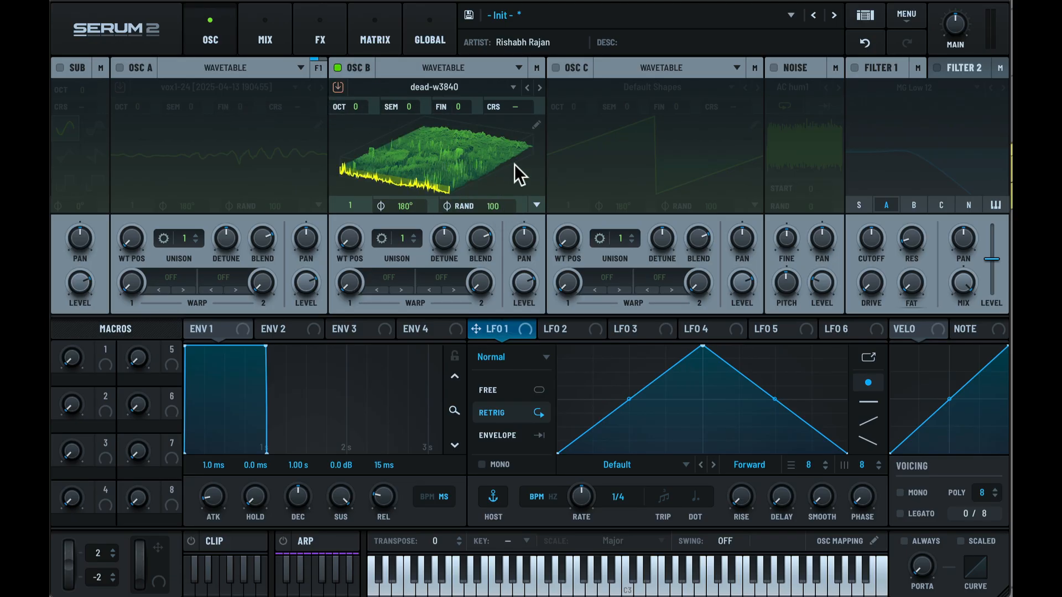
Step: Turn on oscillator C and load the Dist Sub Dskperc wavetable from the Digital category
left_click(555, 67)
left_click(637, 87)
mouse_move(658, 124)
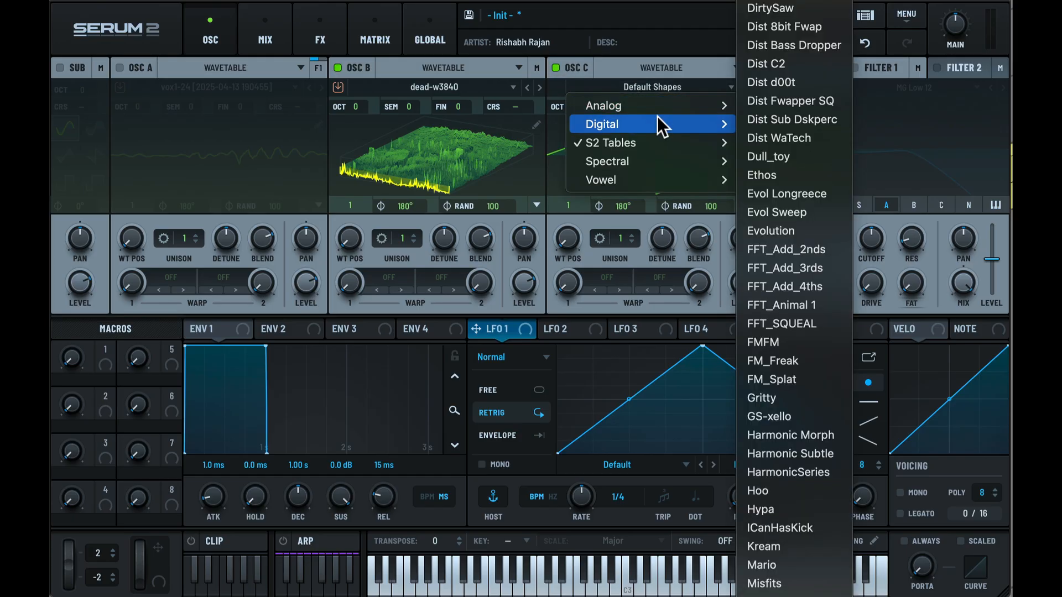
left_click(810, 133)
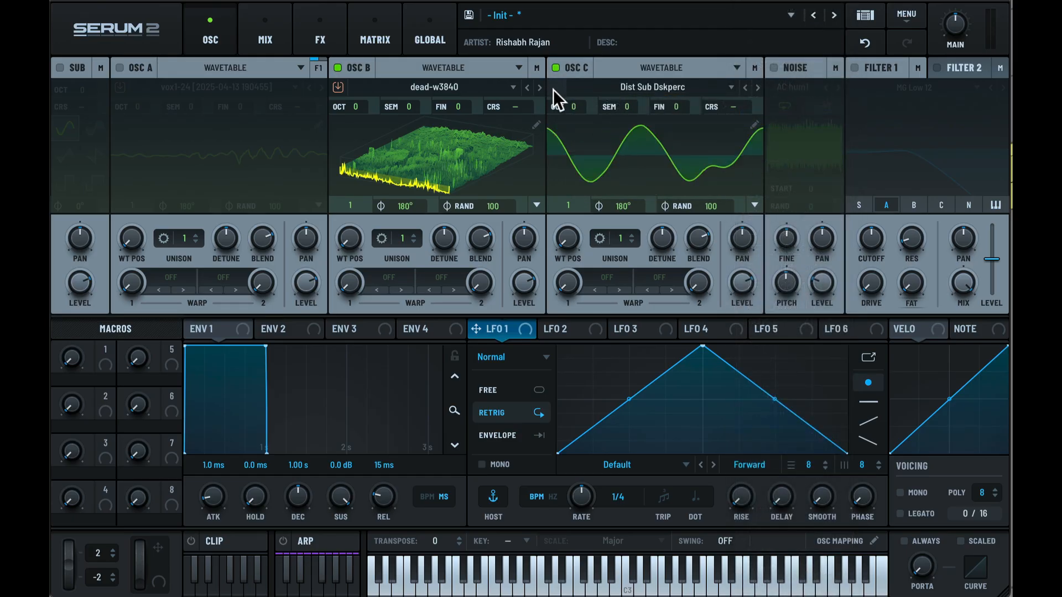
Step: Replace oscillator C's wavetable with Chord
left_click(622, 88)
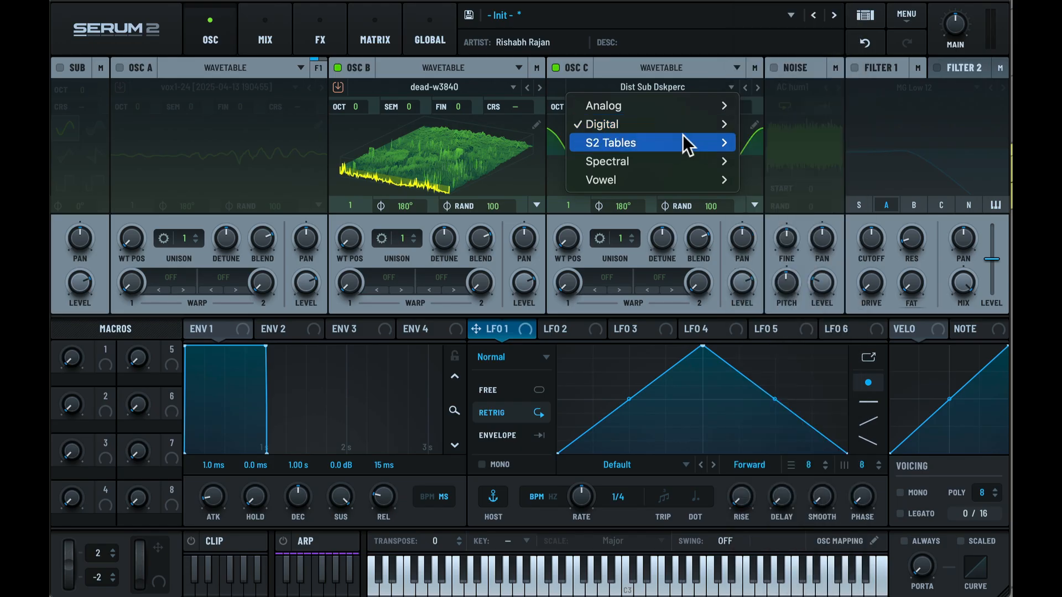
mouse_move(691, 143)
mouse_move(766, 161)
left_click(882, 88)
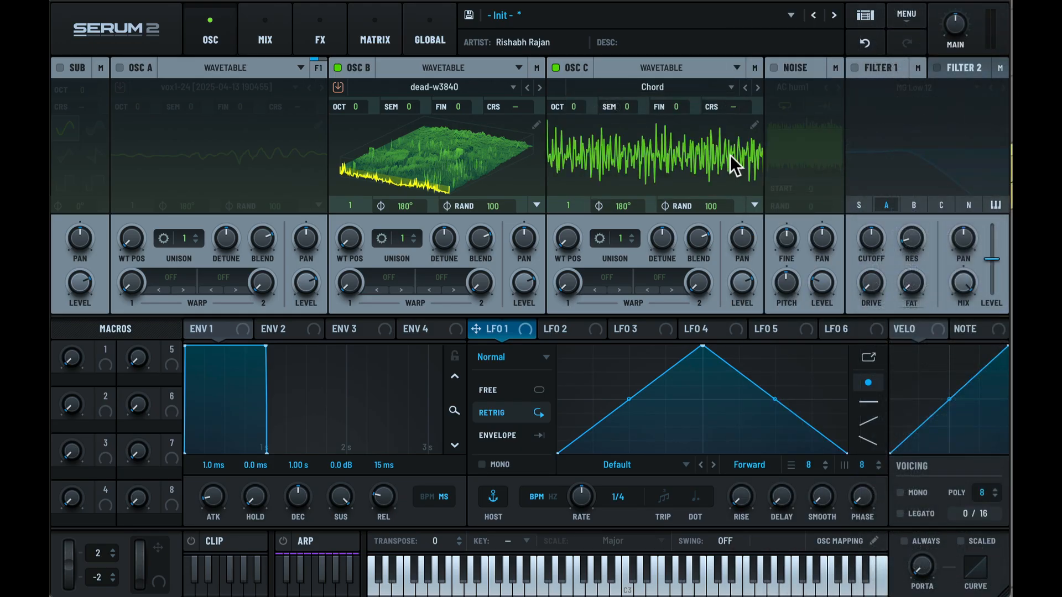
Step: Open oscillator C's wavetable editor and draw flat stepped segments over parts of the frame 1 waveform
left_click(754, 125)
mouse_move(664, 293)
left_mouse_down()
mouse_move(446, 253)
mouse_move(236, 314)
left_mouse_up()
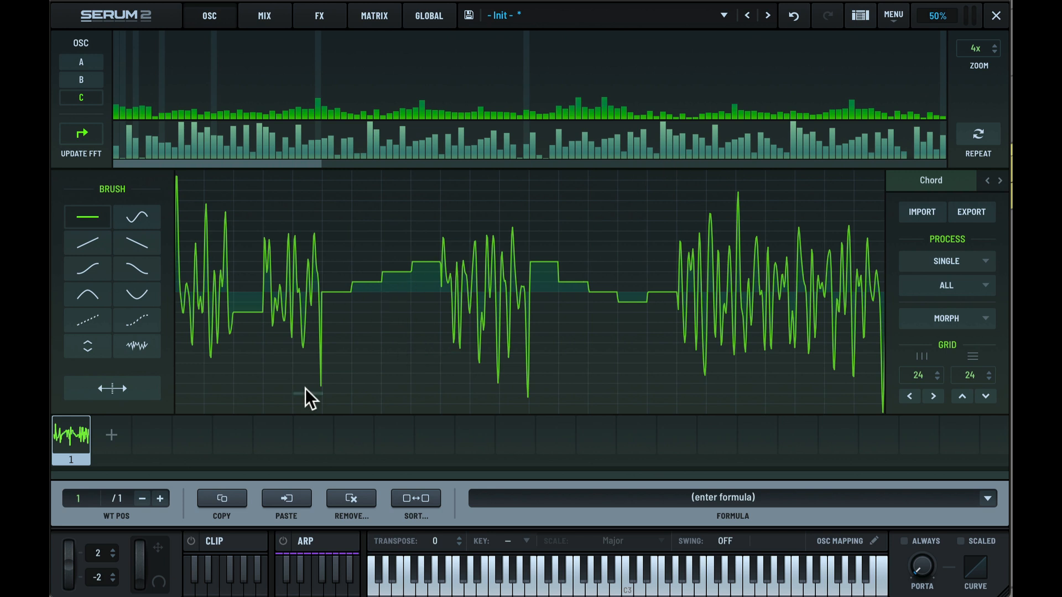
left_click(928, 315)
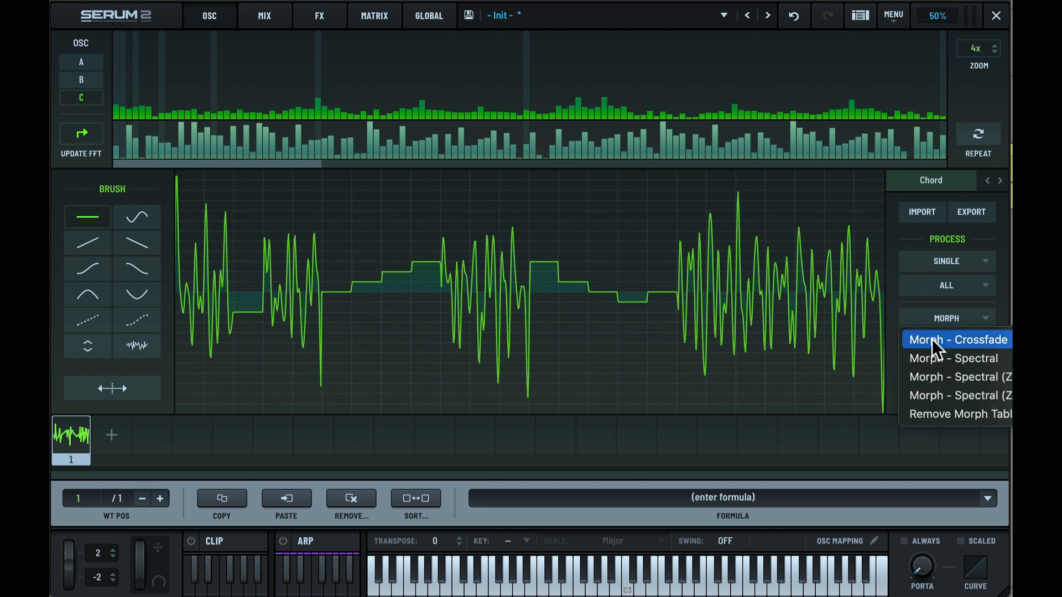
left_click(469, 376)
left_click(527, 396)
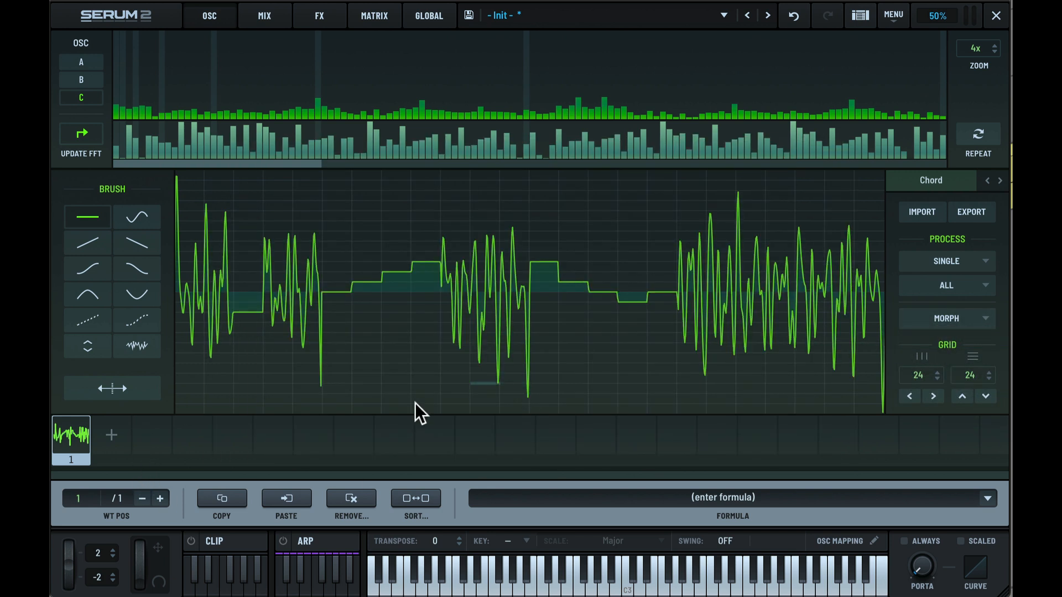
Step: Add a second frame to the Chord wavetable and redraw most of its waveform as descending steps
left_click(111, 437)
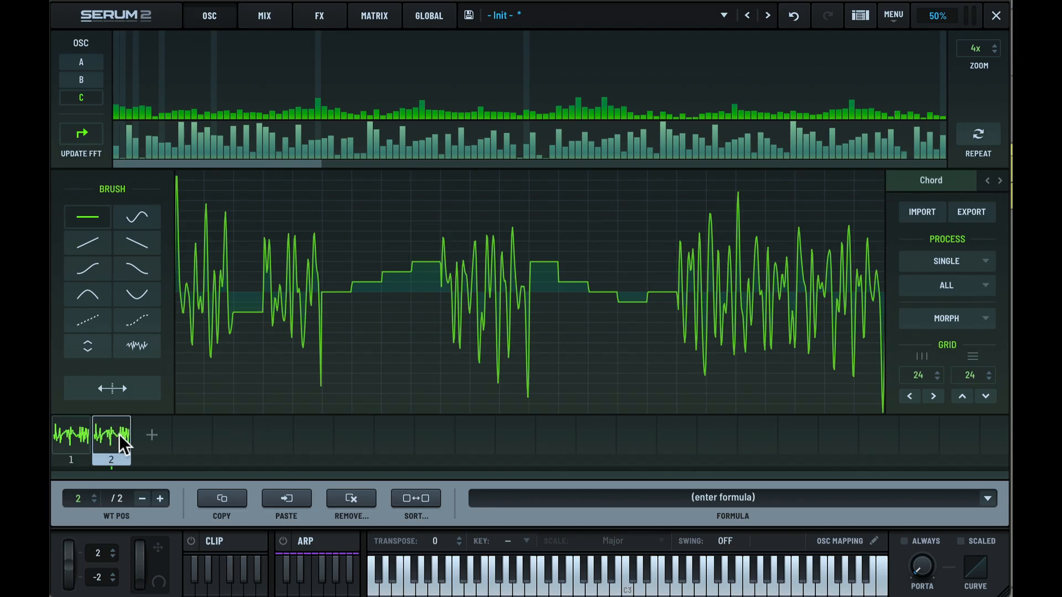
mouse_move(324, 309)
left_mouse_down()
mouse_move(706, 298)
mouse_move(730, 384)
mouse_move(695, 296)
left_mouse_up()
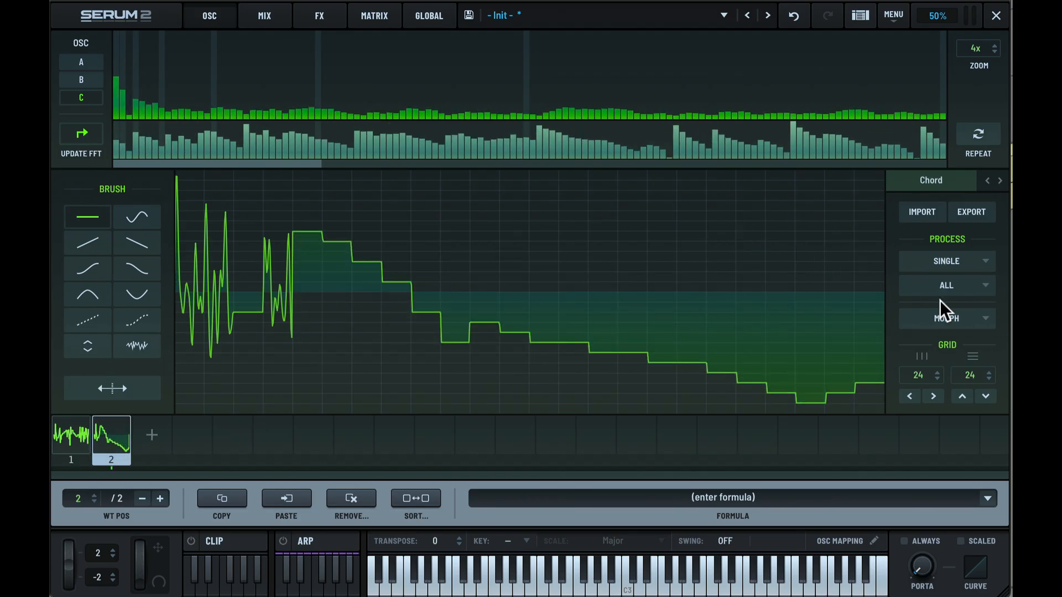
Step: Apply Morph - Crossfade between the two Chord frames and close the wavetable editor
left_click(944, 316)
left_click(944, 339)
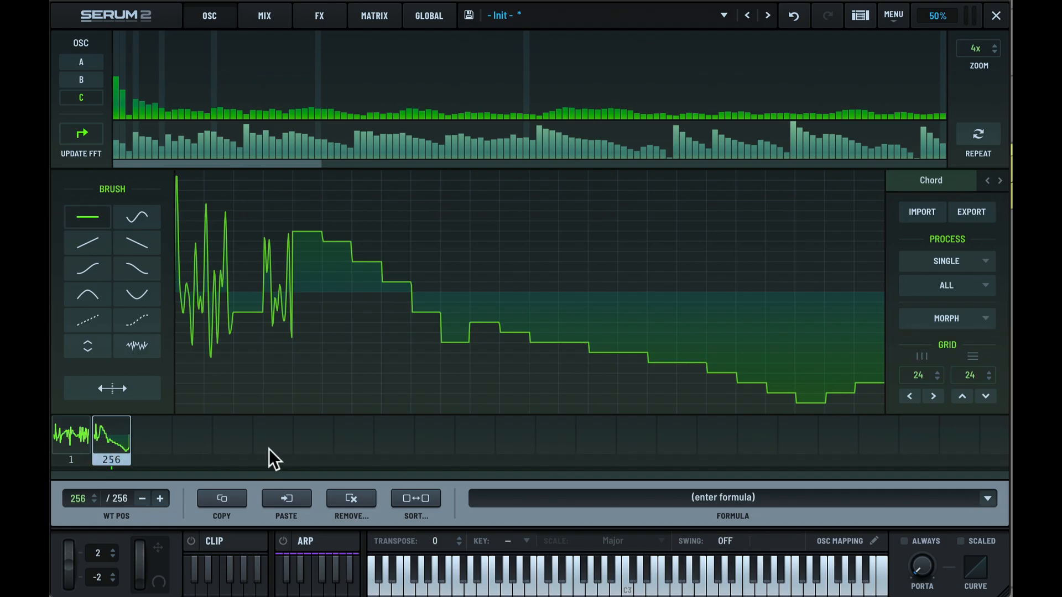
left_click(995, 17)
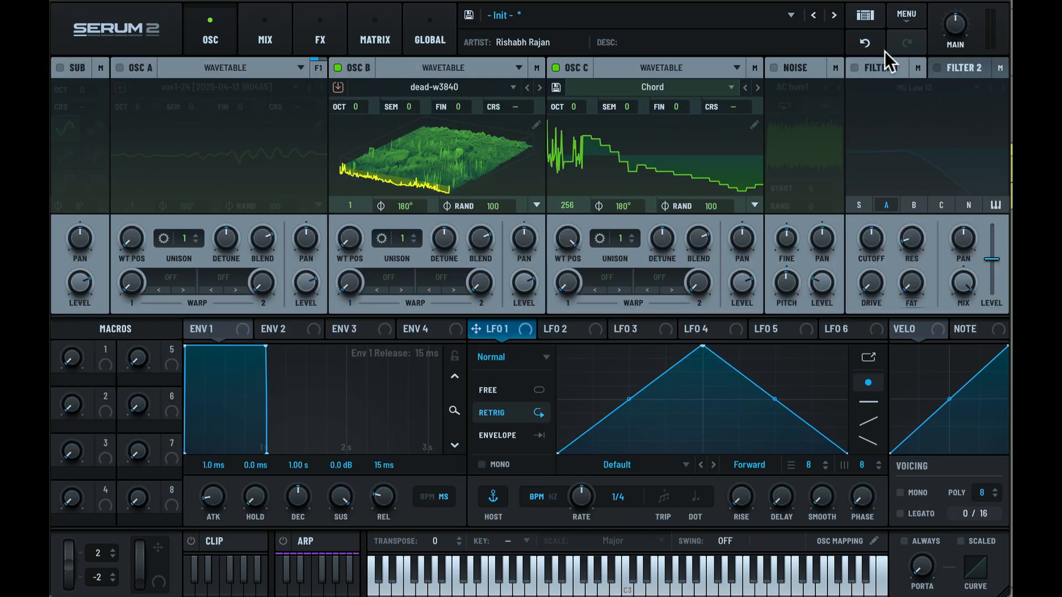
Step: Open the save dialog for oscillator C's edited Chord wavetable in the User tables folder, and close it
left_click(555, 87)
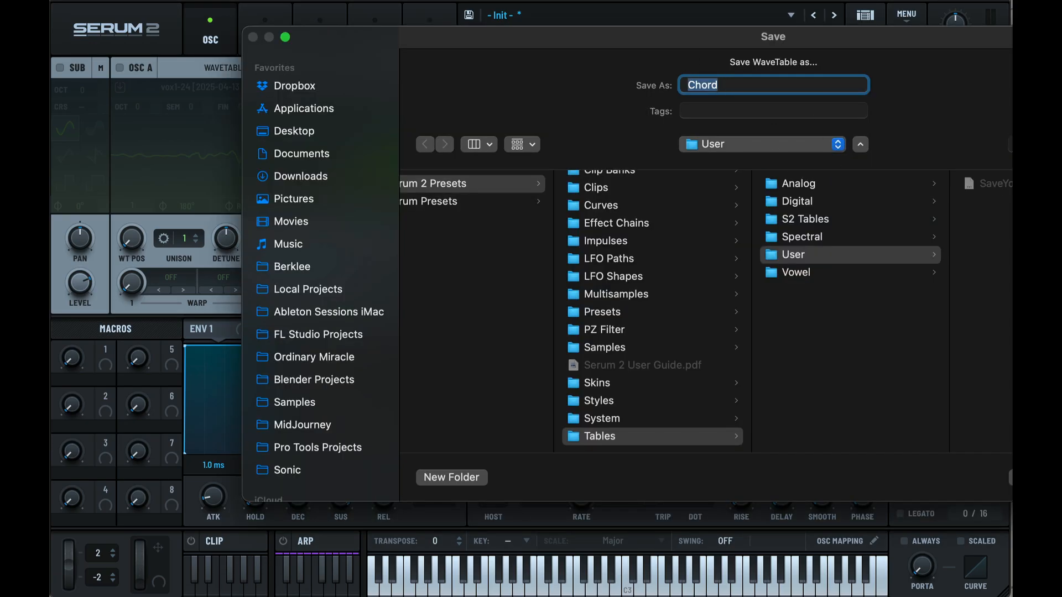
key("Return")
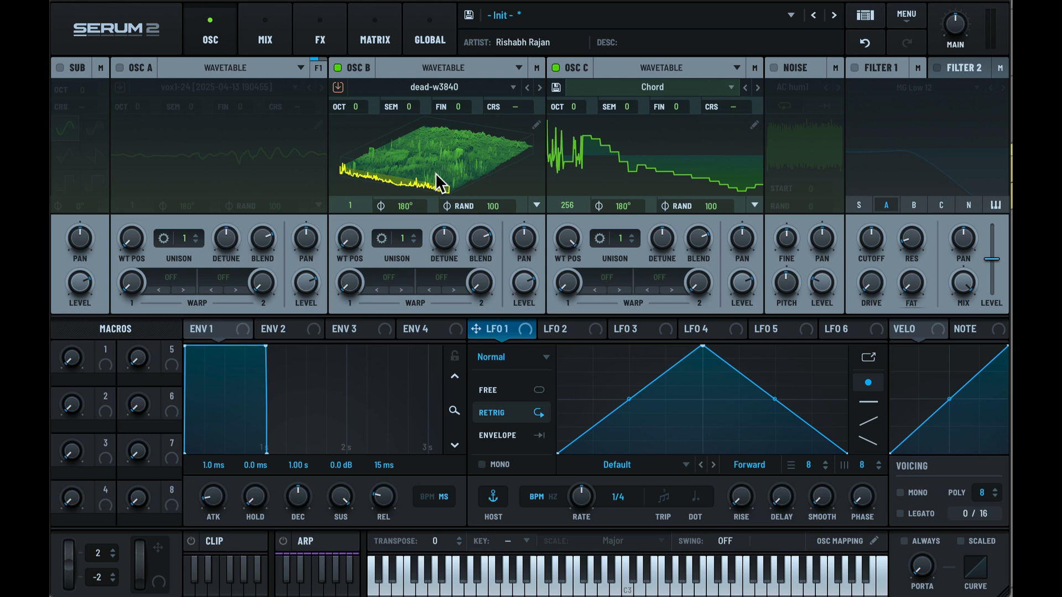
Step: Open oscillator B's dead-w3840 wavetable in the wavetable editor
left_click(535, 123)
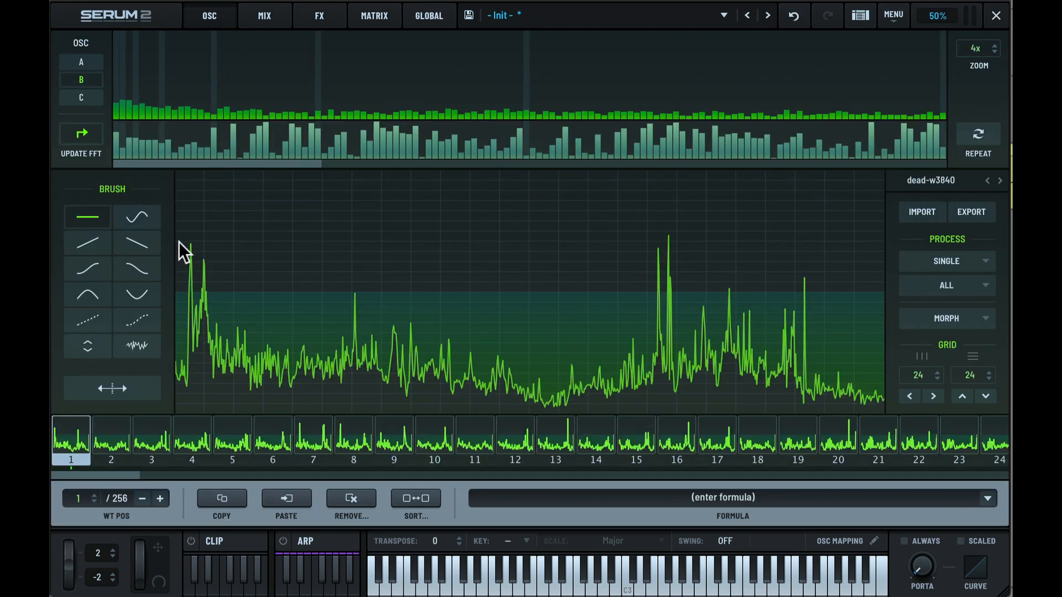